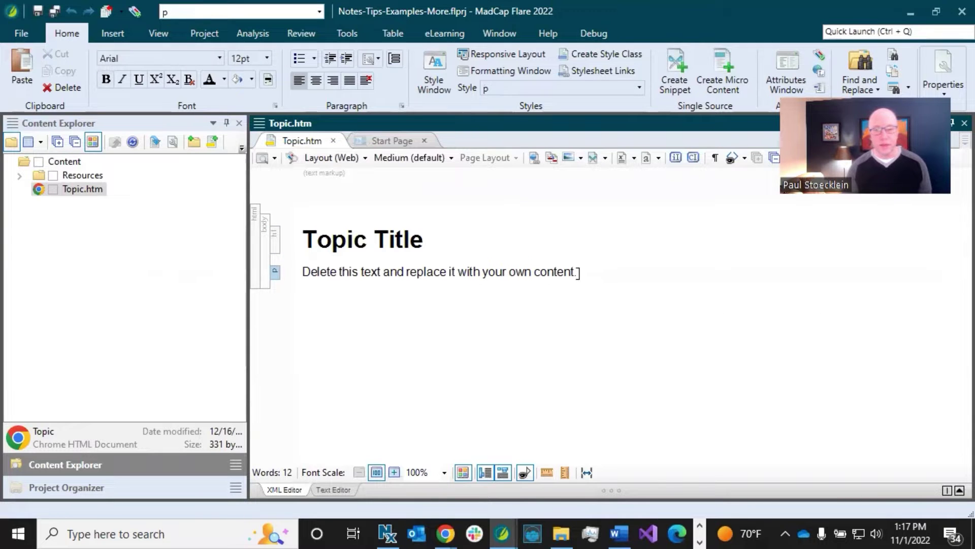
- Add two new lines below the topic's placeholder text reading "First paragraph." and "Second paragraph."
click(586, 272)
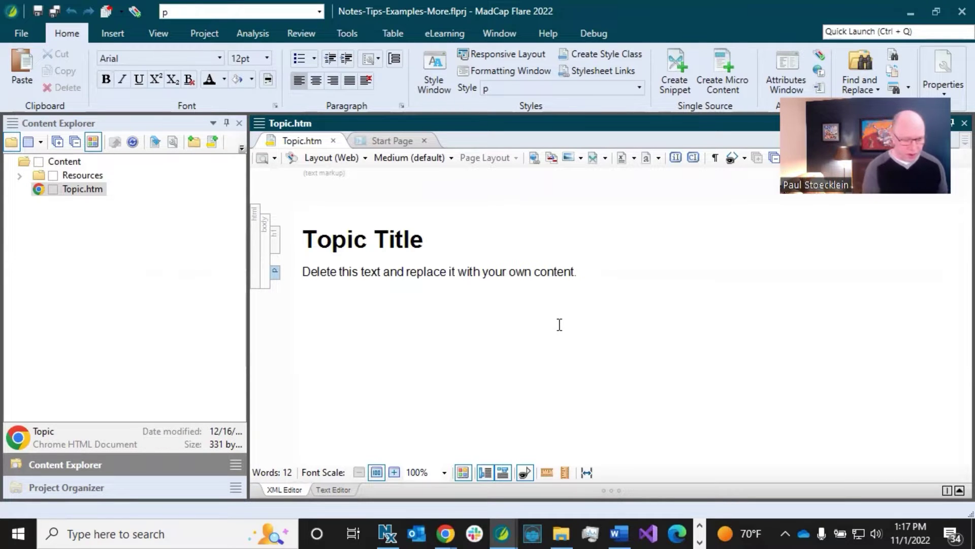
key(Return)
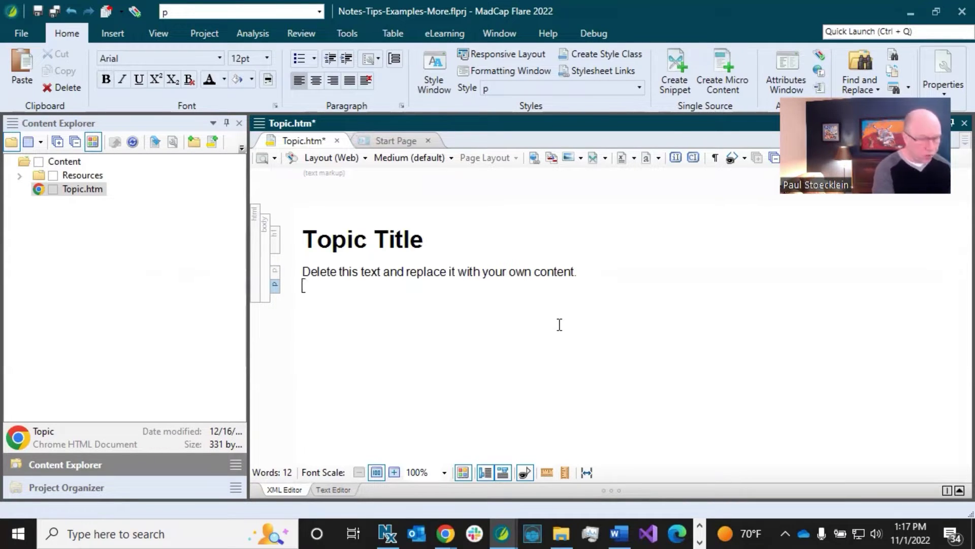
text(First par)
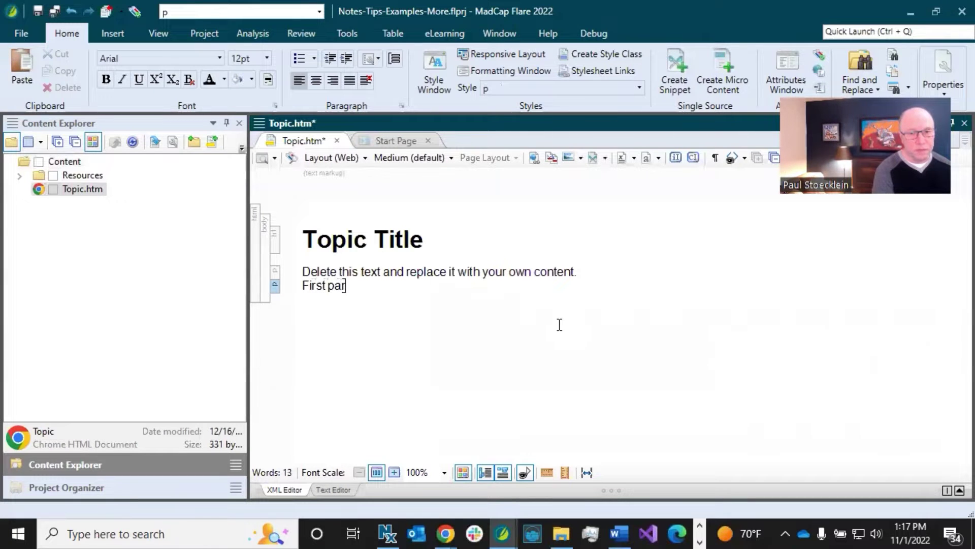
text(agraph.)
key(Return)
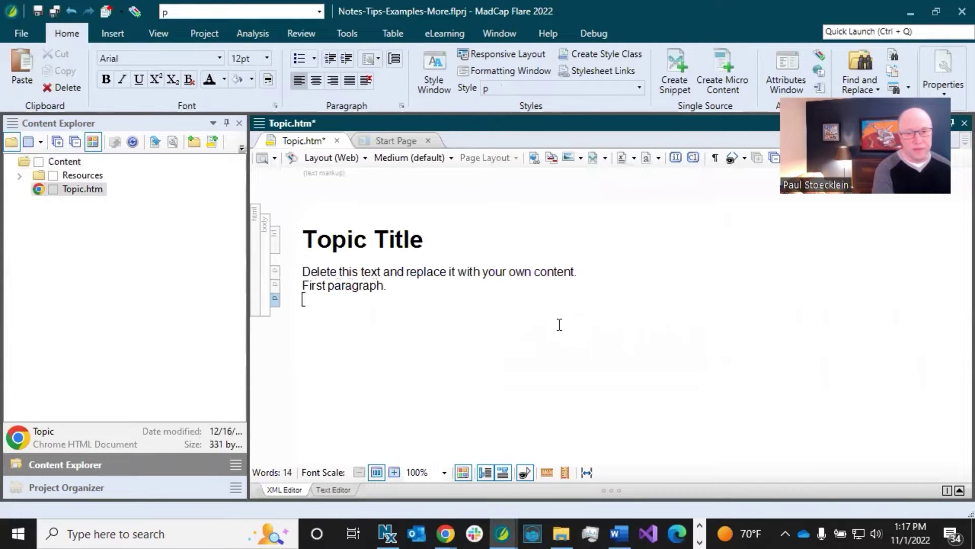
text(Second)
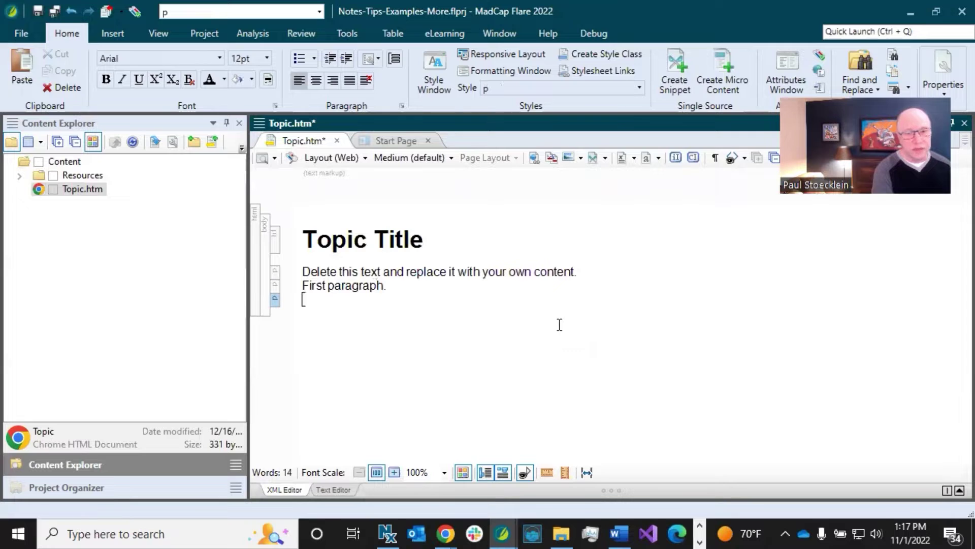
text( parag)
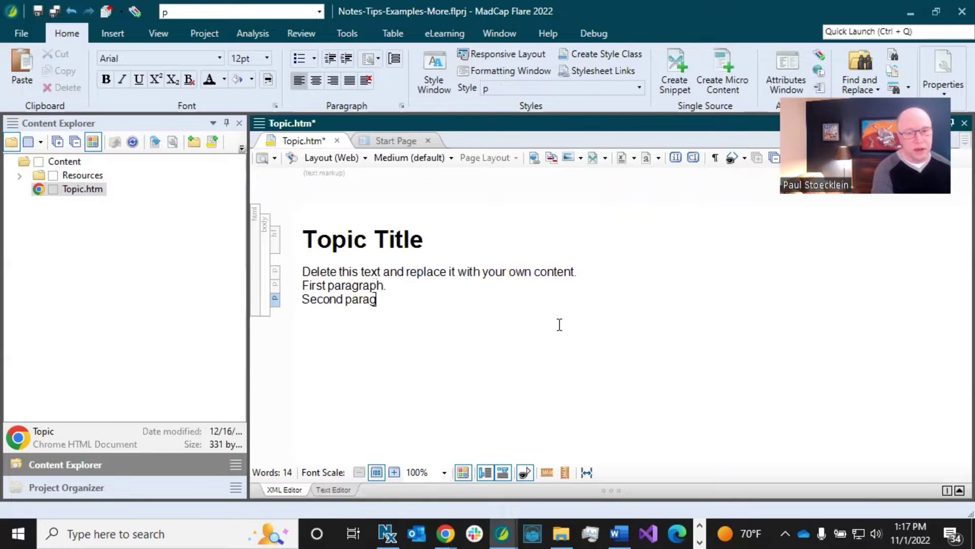
text(raph.)
- Add another new line below the second paragraph reading "Third paragraph."
key(Return)
text(Thried)
key(BackSpace)
key(BackSpace)
key(BackSpace)
key(BackSpace)
text(ird paragraph.)
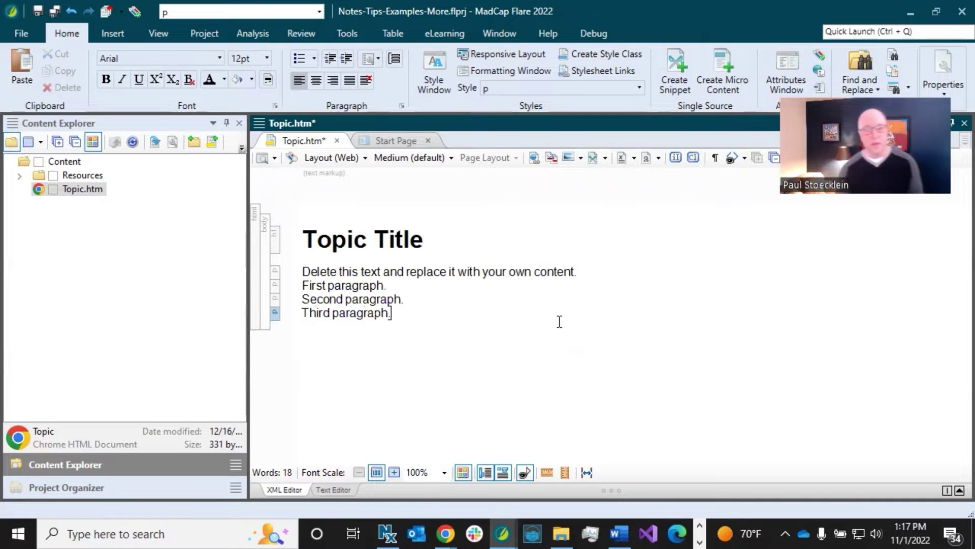
- Save all changes made to Topic.htm
click(509, 272)
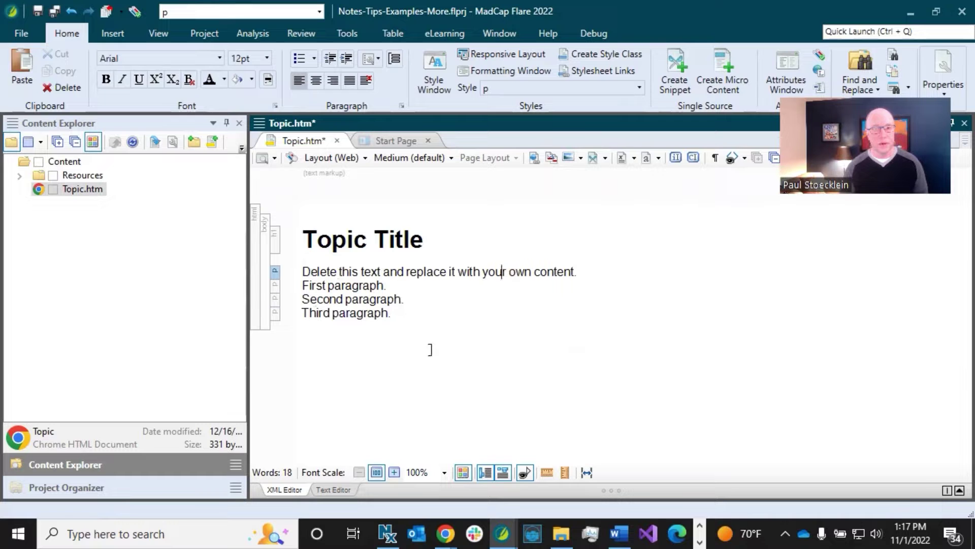
drag(304, 272, 575, 271)
click(535, 272)
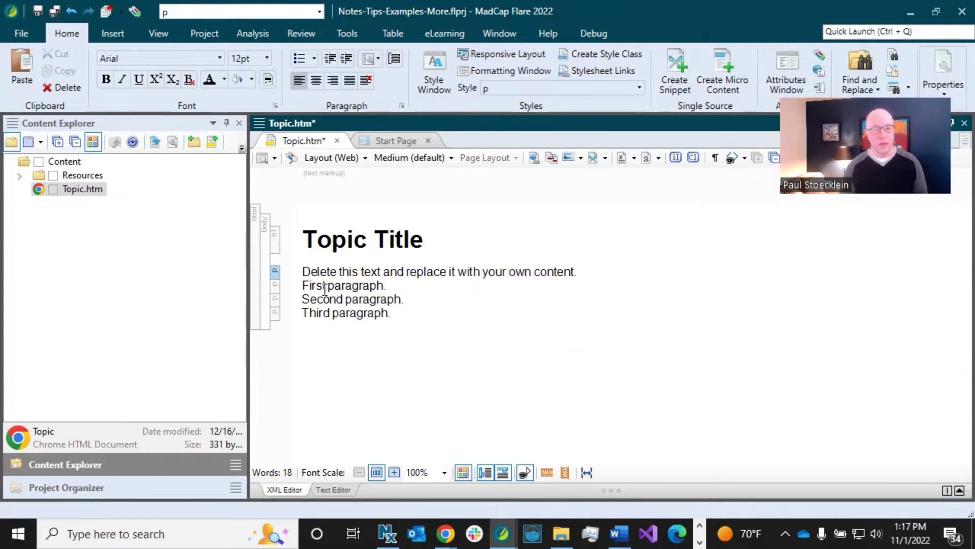
drag(310, 285, 407, 286)
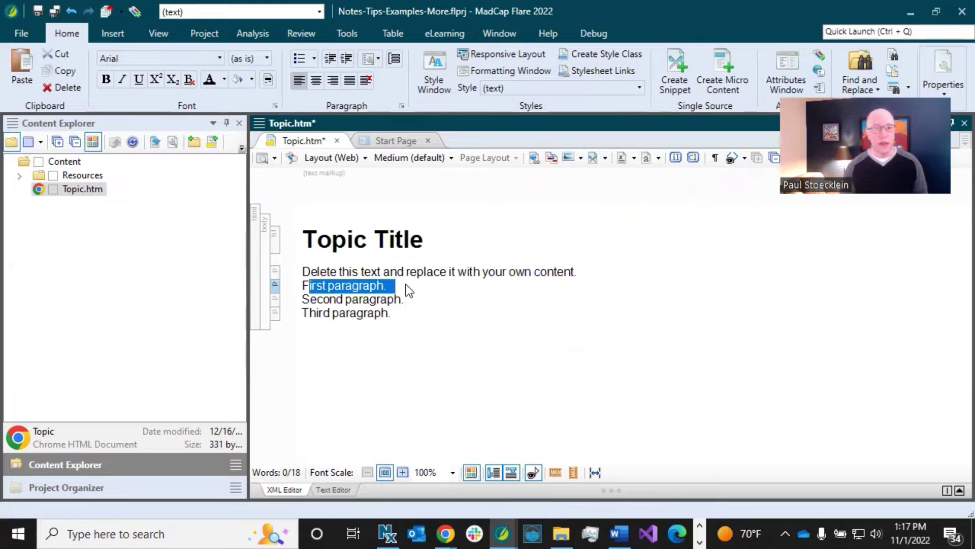
click(370, 282)
click(56, 11)
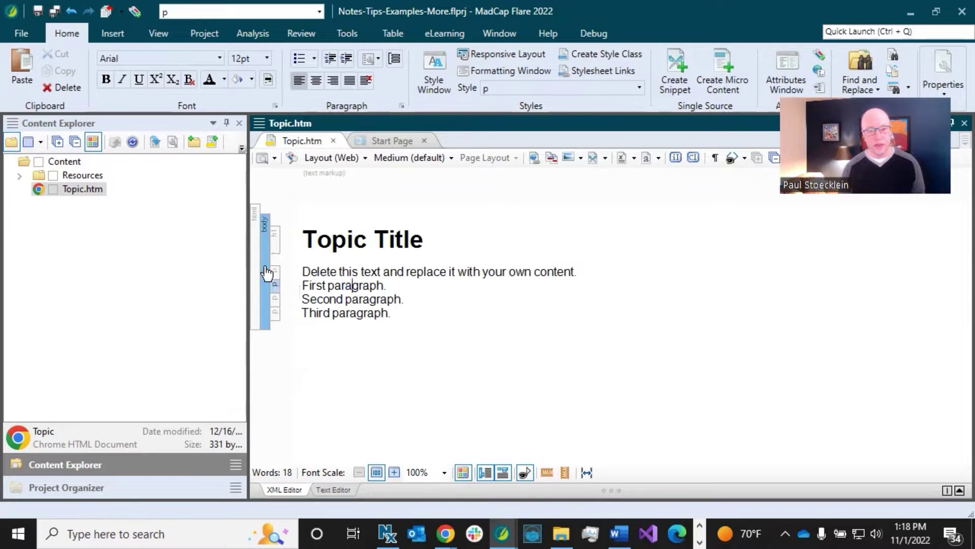
- Hide the block structure bars beside the topic content and show them again
click(484, 473)
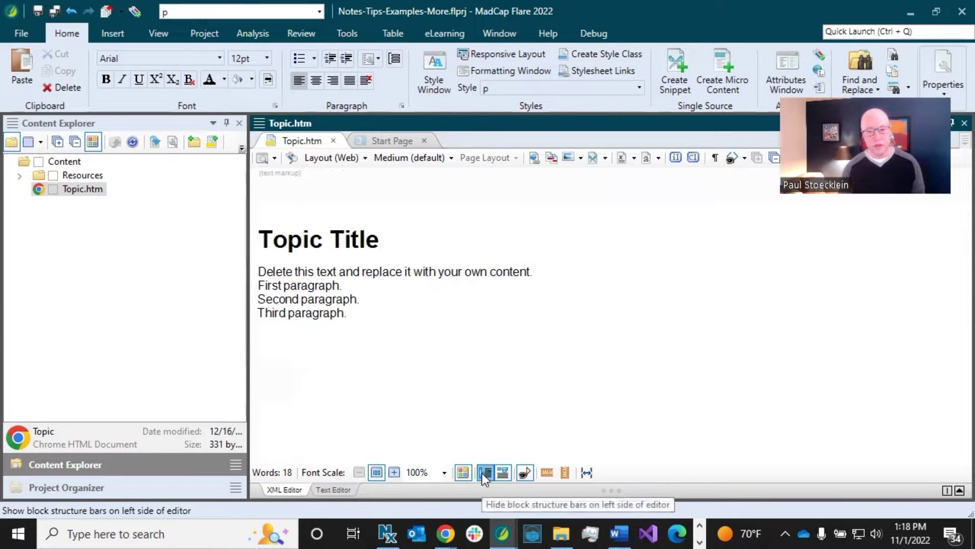
click(486, 474)
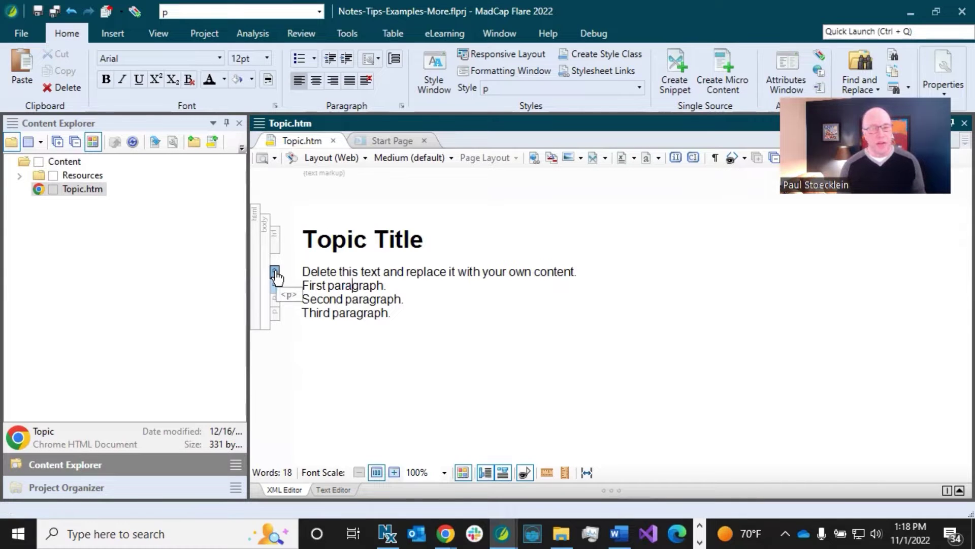
click(312, 286)
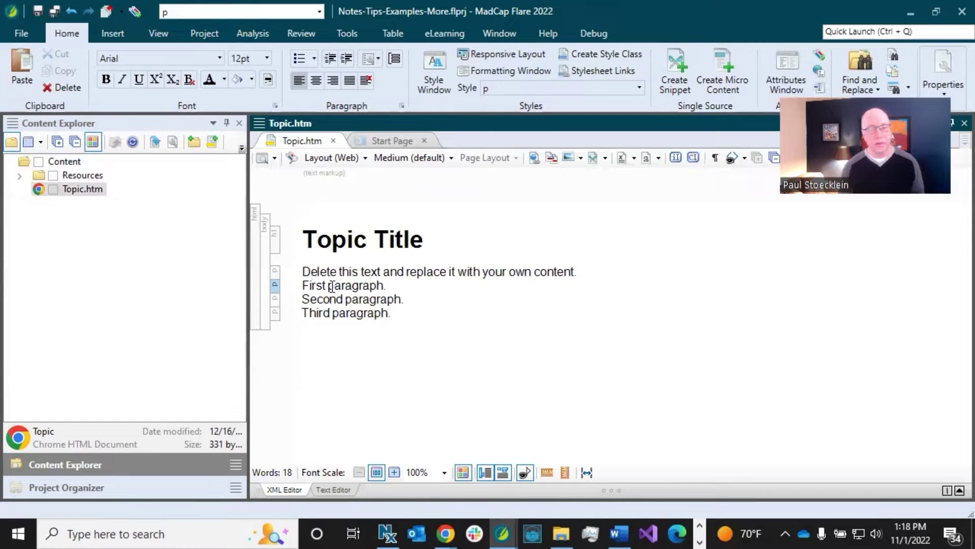
drag(340, 272, 409, 275)
click(416, 275)
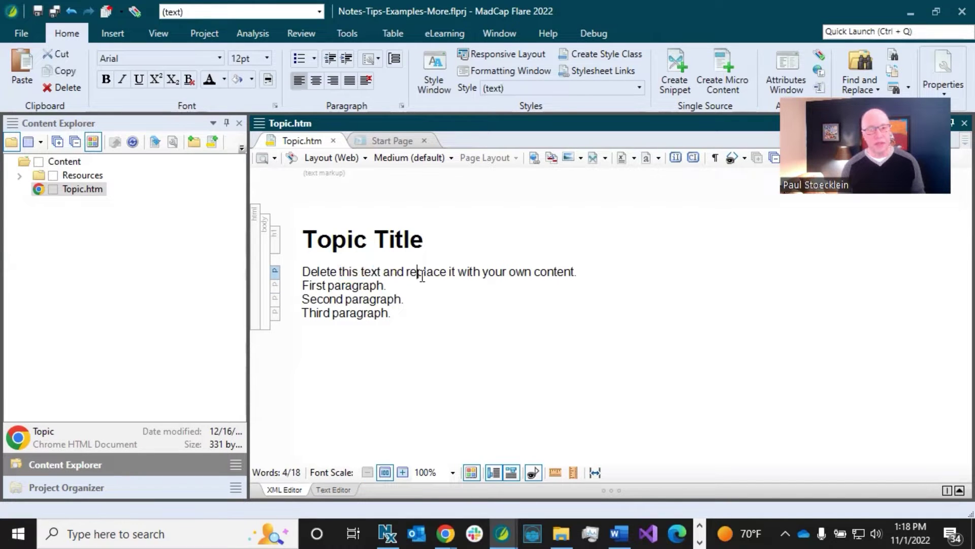
click(389, 285)
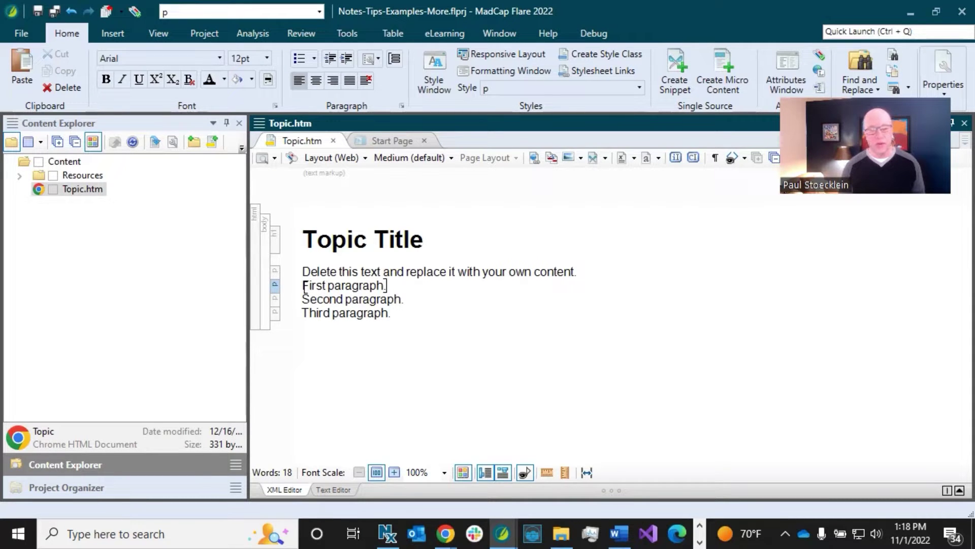
drag(305, 287, 397, 315)
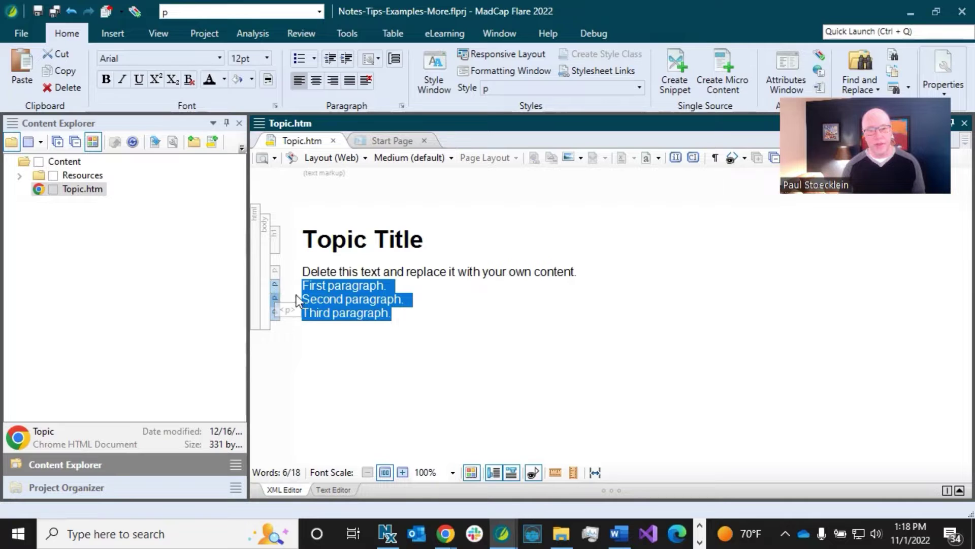
click(389, 287)
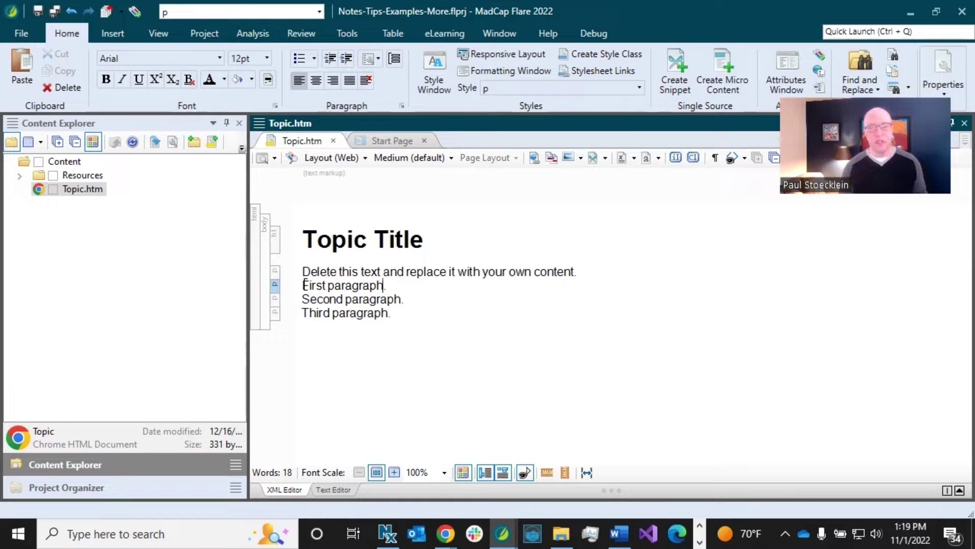
- Group the First, Second and Third paragraph lines inside a div tag
drag(303, 285, 401, 308)
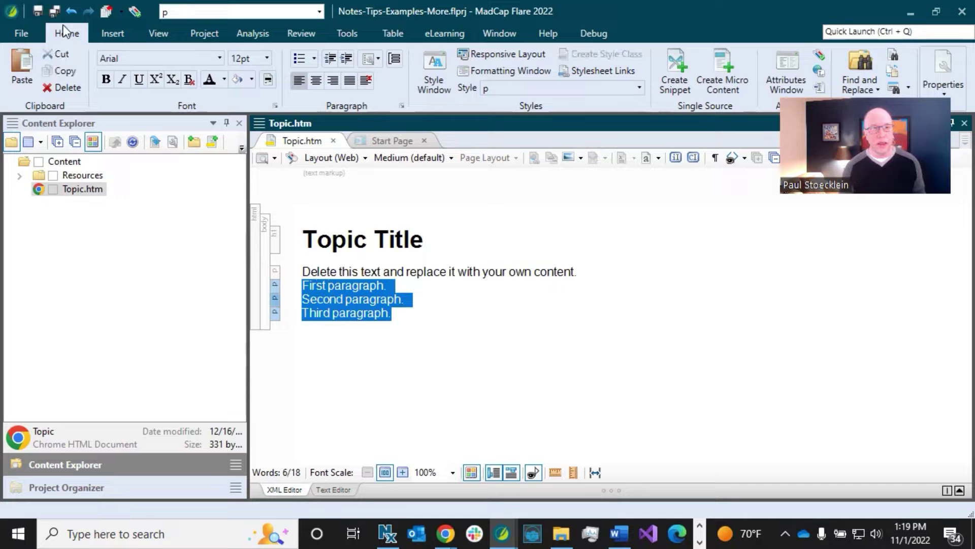
click(394, 57)
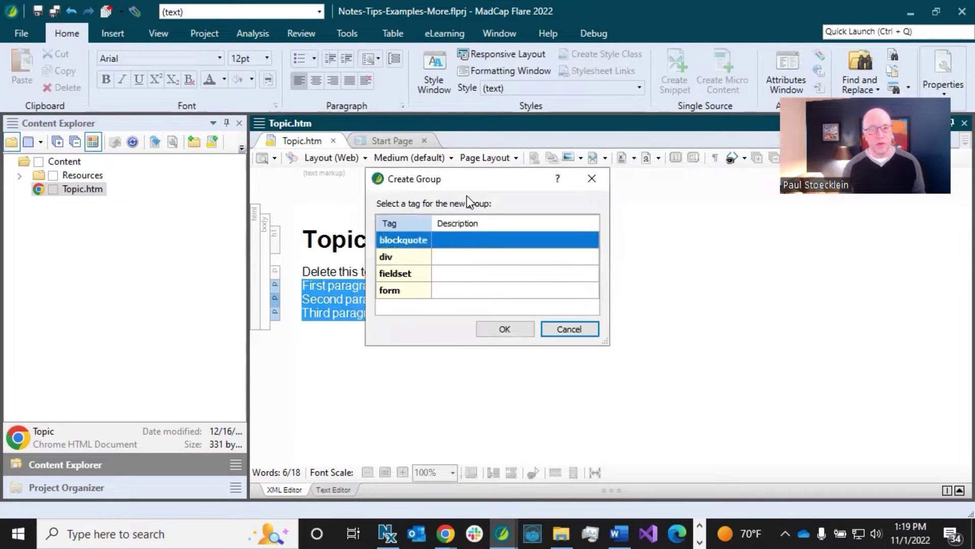
click(407, 257)
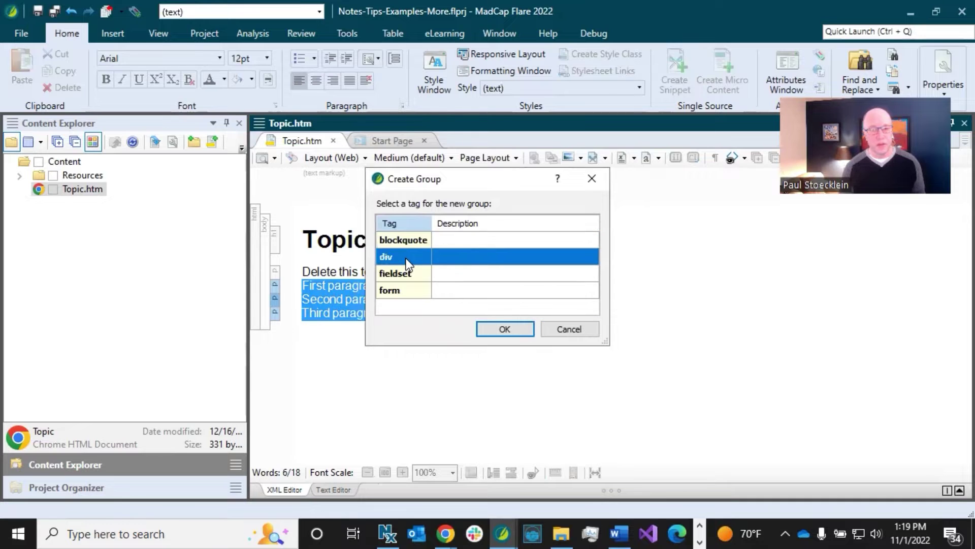
click(516, 328)
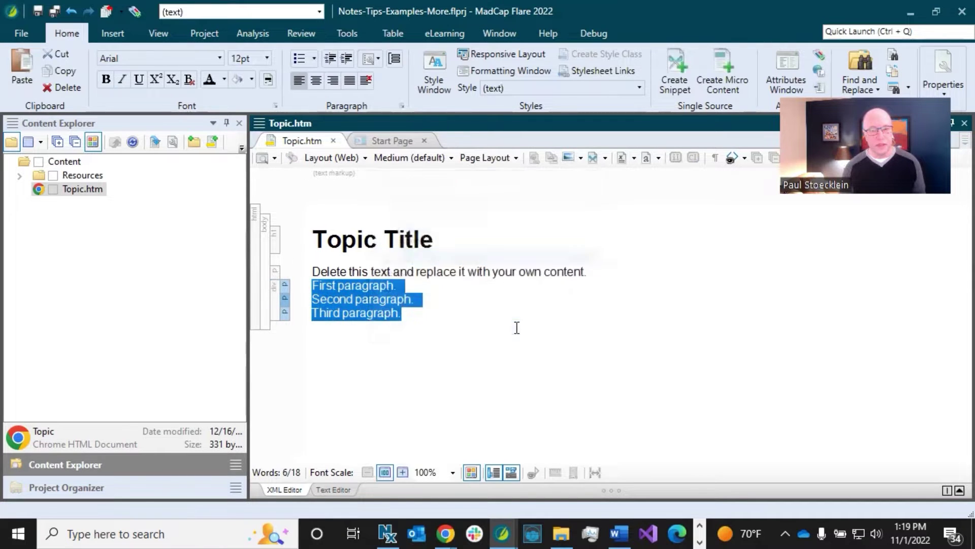
- Examine the block structure of the div group and the individual paragraphs it contains
click(350, 272)
click(361, 288)
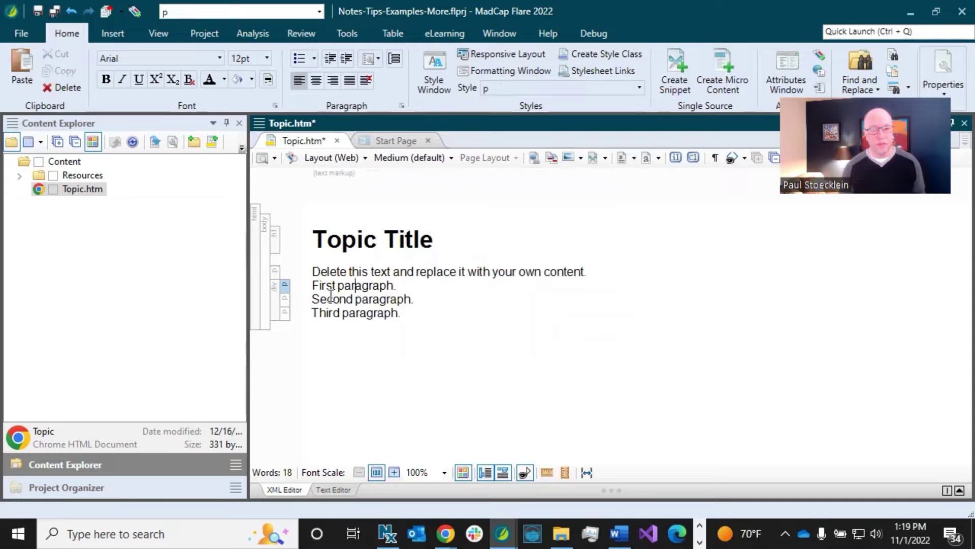
click(274, 298)
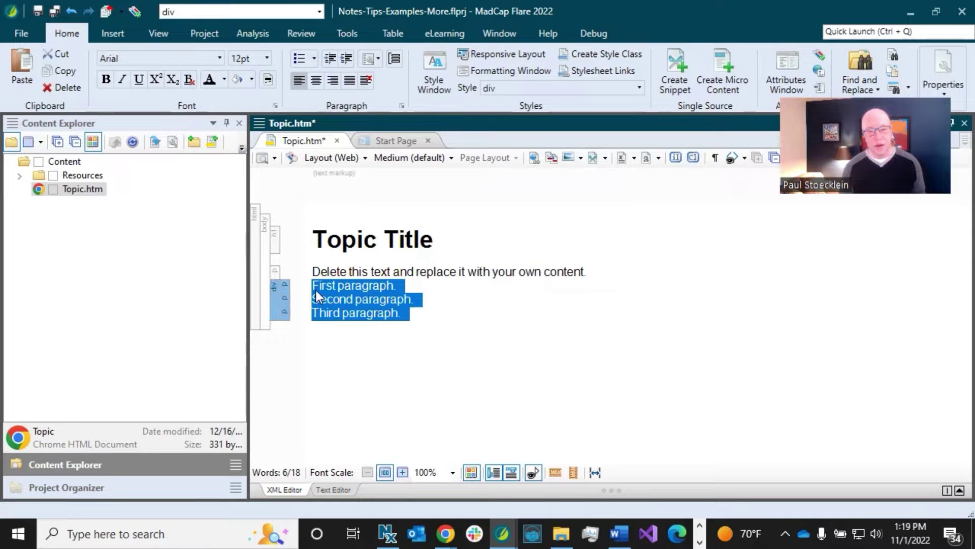
click(343, 290)
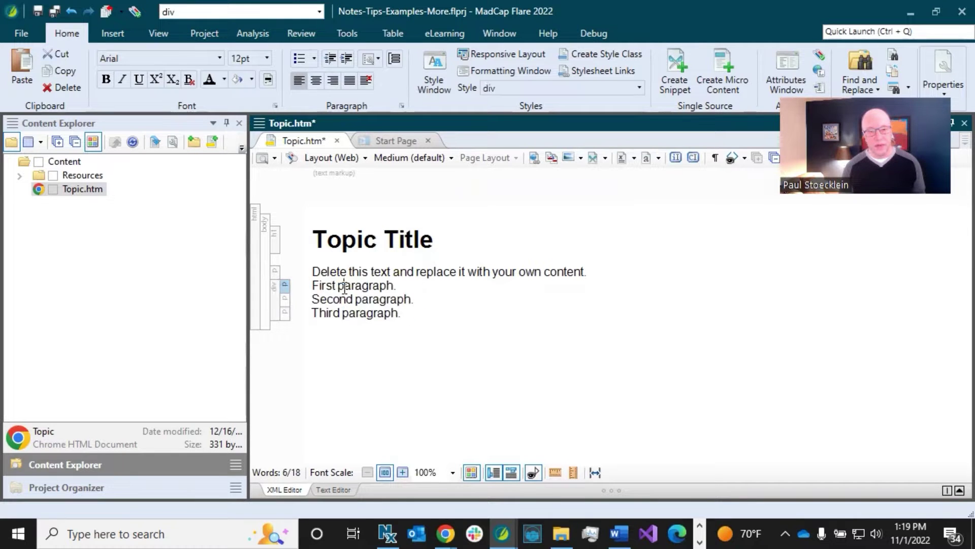
click(284, 300)
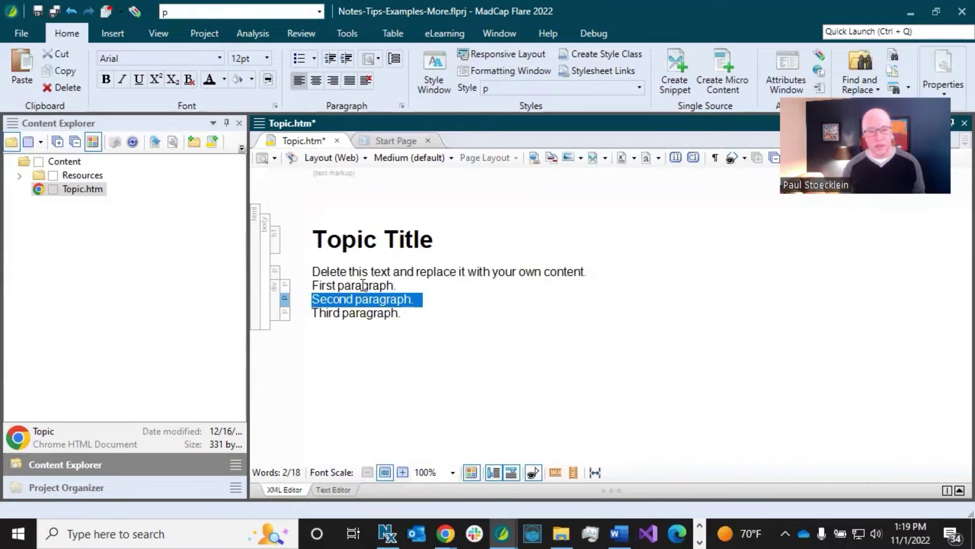
click(363, 285)
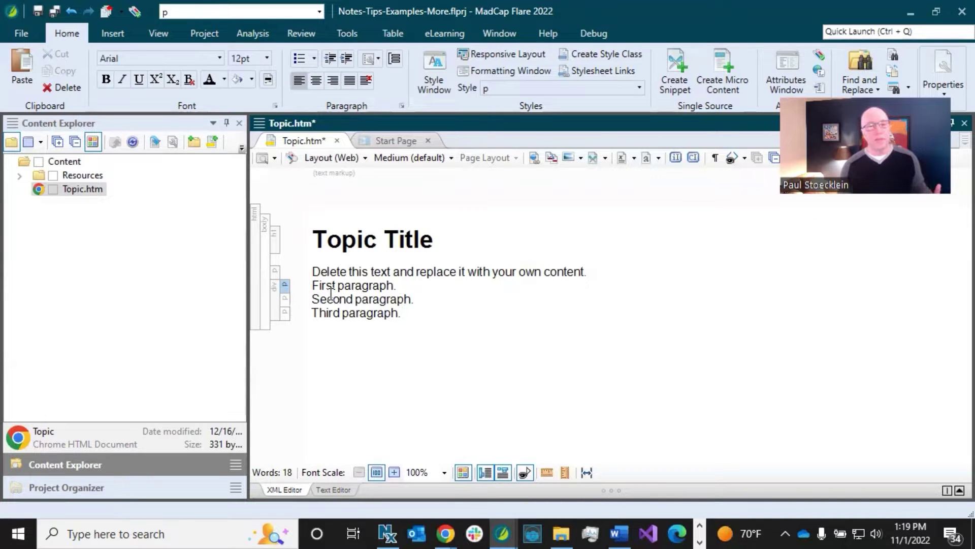
click(275, 300)
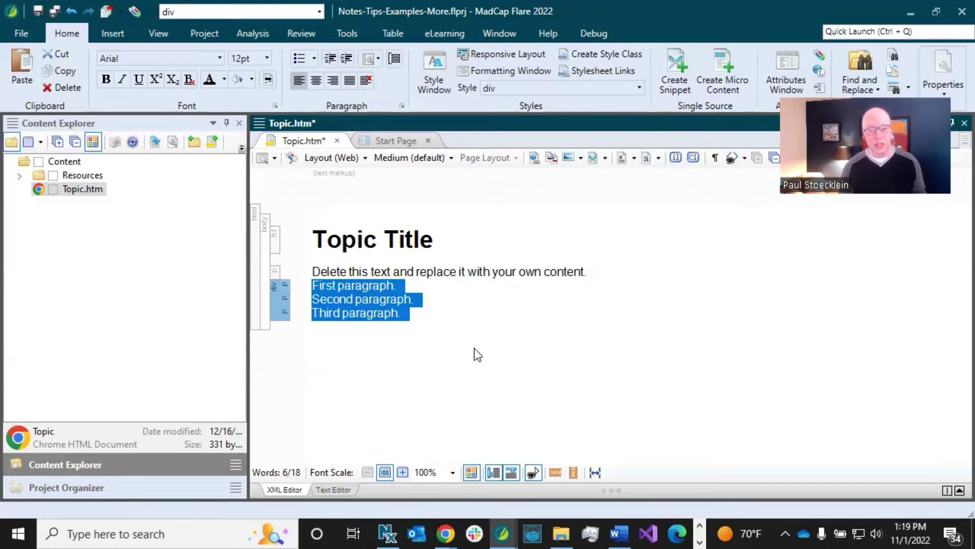
click(415, 312)
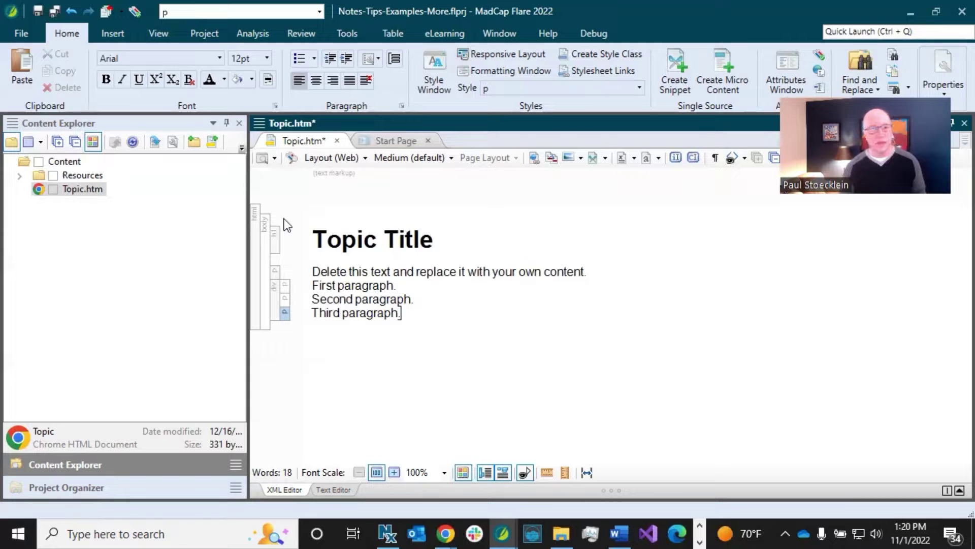
- Save Topic.htm with its grouped paragraphs
click(38, 11)
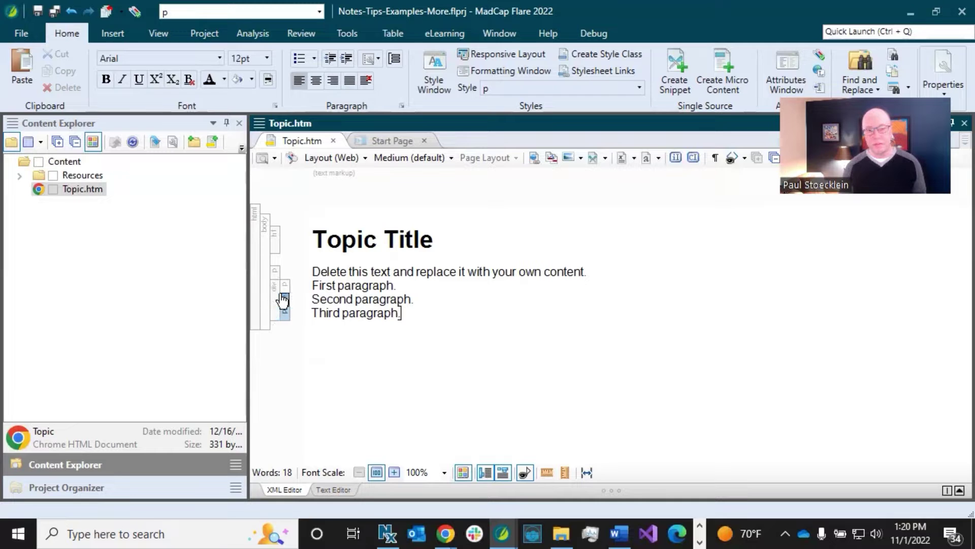
click(340, 286)
key(BackSpace)
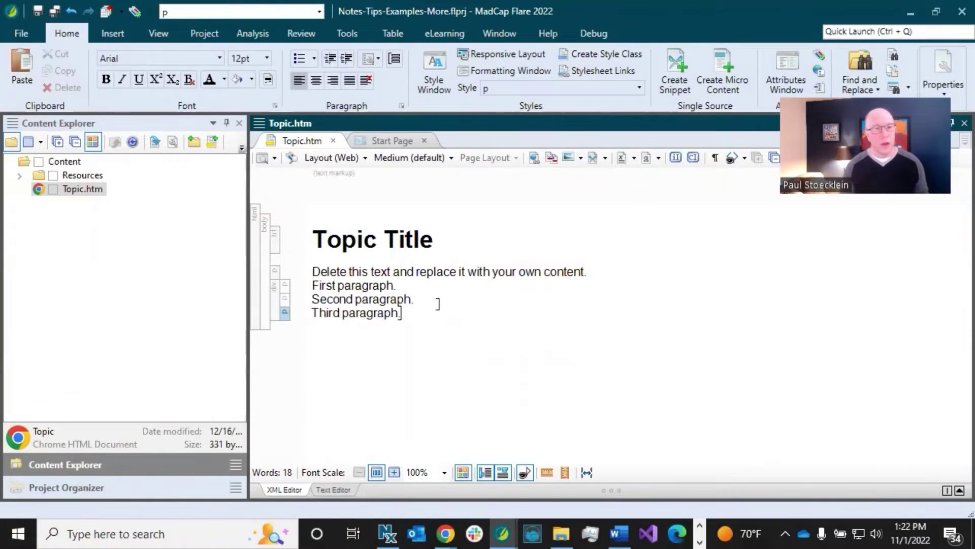
- Open the Styles.css stylesheet from the Stylesheets folder under Resources
click(19, 176)
click(34, 203)
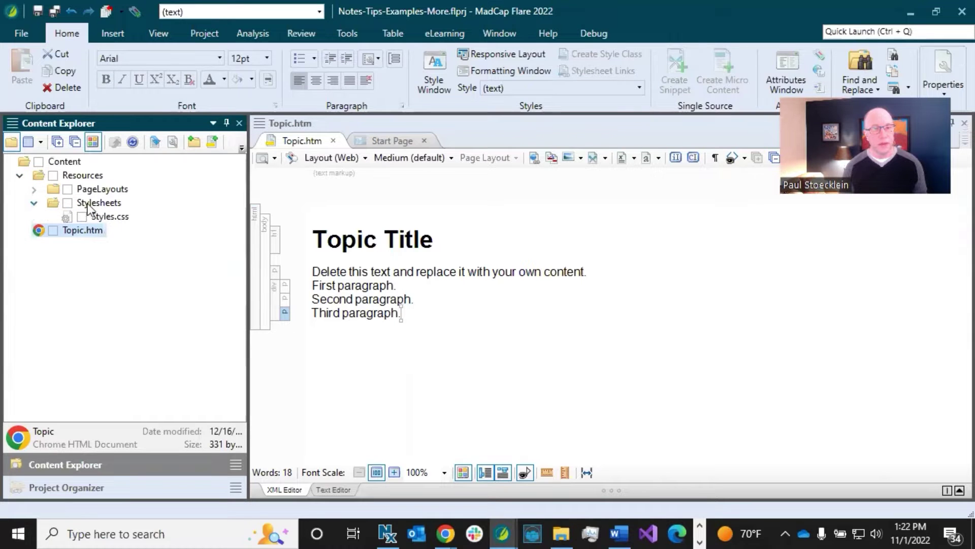
click(120, 218)
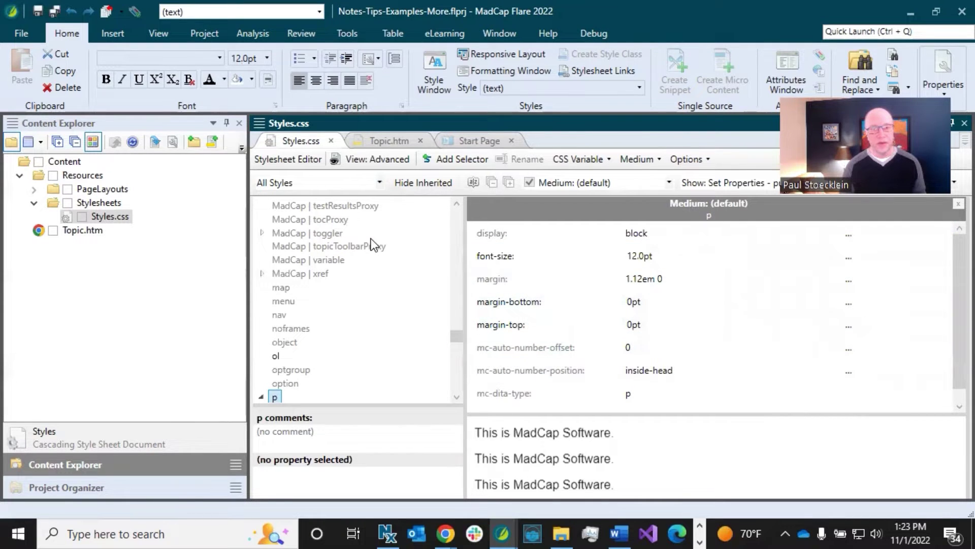
- Browse the full style list in Styles.css and examine the properties of the acronym and h1 styles
drag(453, 336, 460, 209)
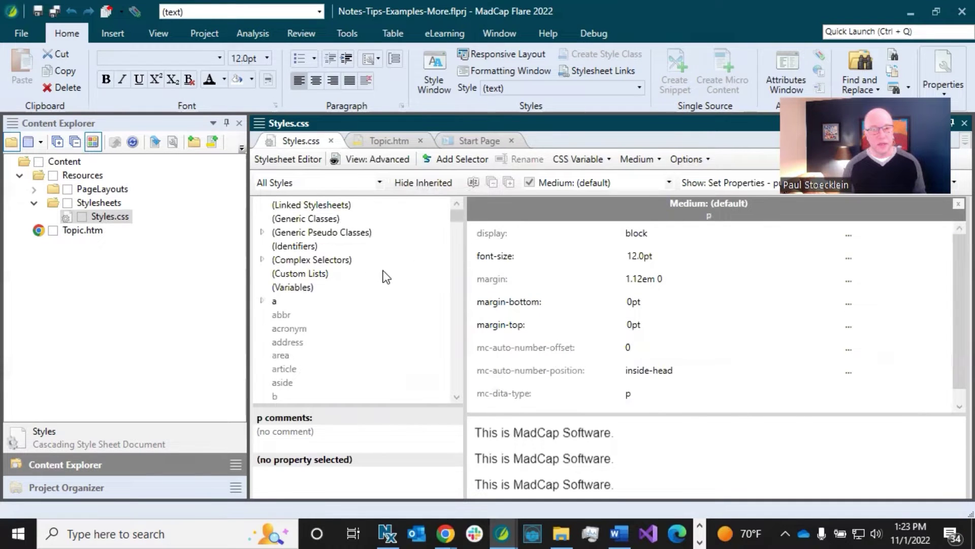
scroll(366, 315, down, 2)
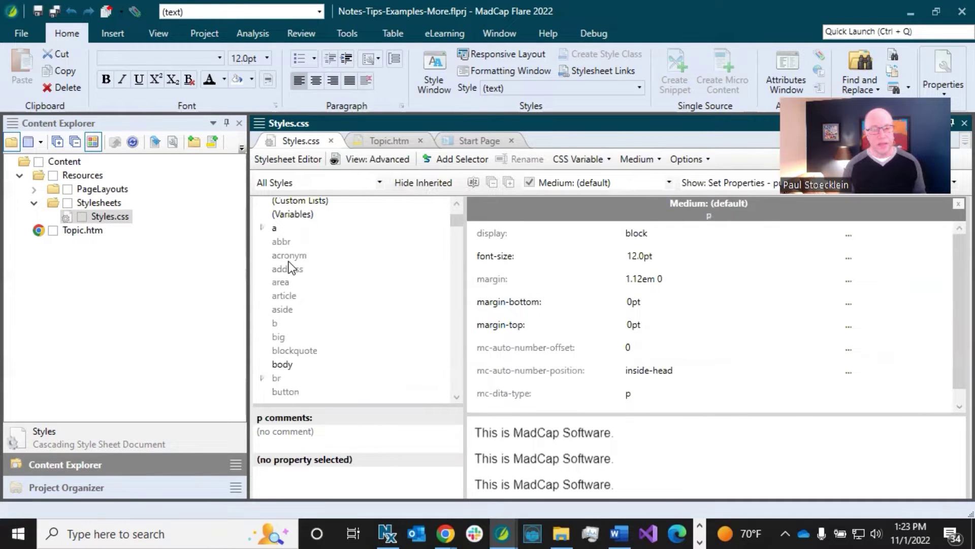
click(291, 257)
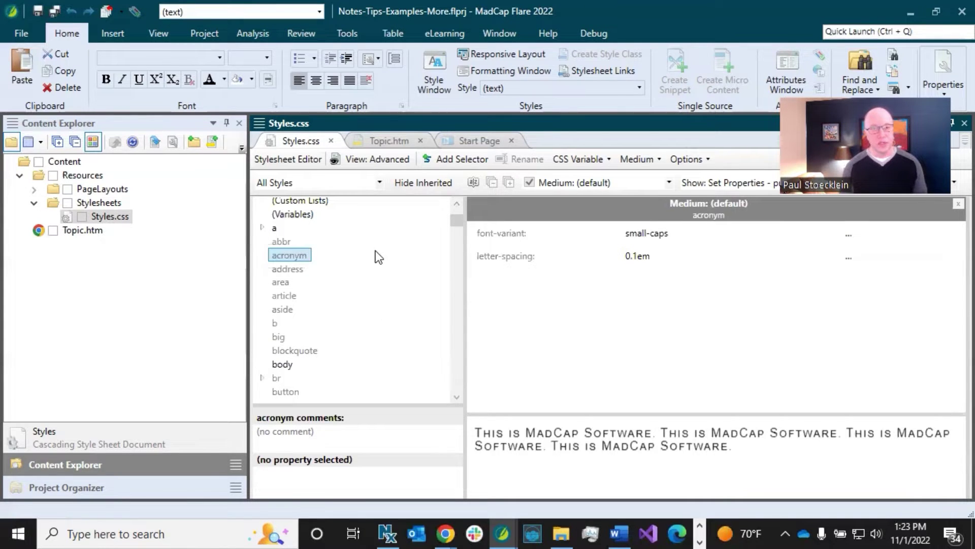
scroll(351, 274, down, 11)
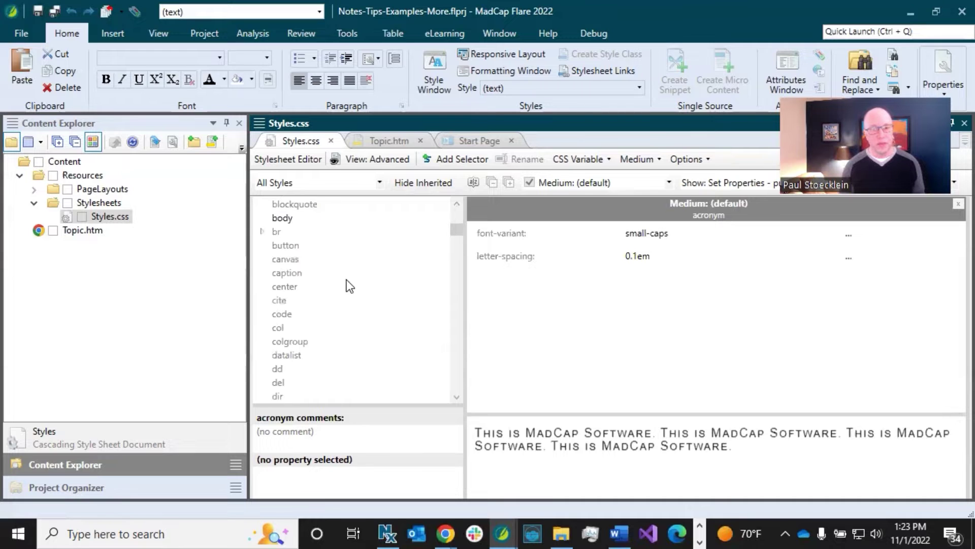
click(277, 270)
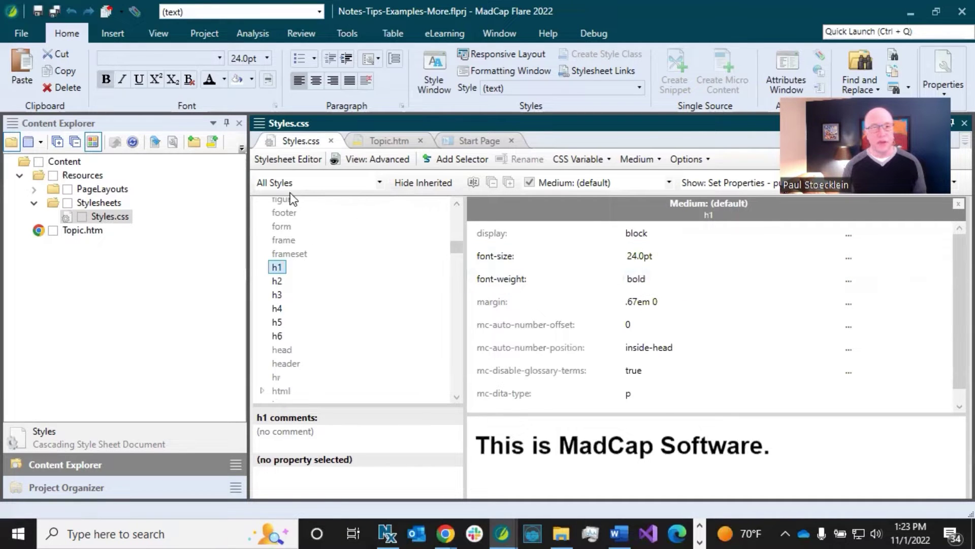
- Filter the style list to Paragraph Styles and review the properties of the div, p and h1 styles
click(380, 182)
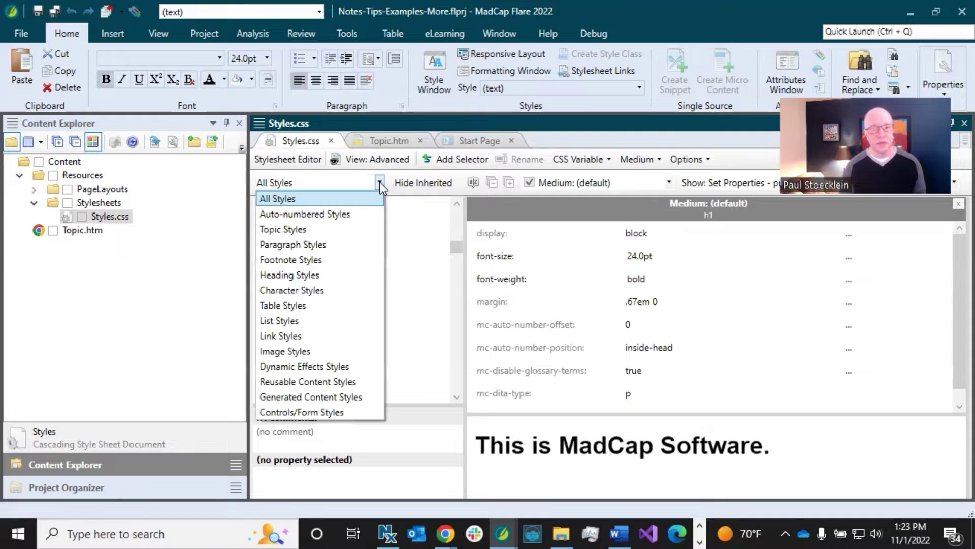
click(307, 245)
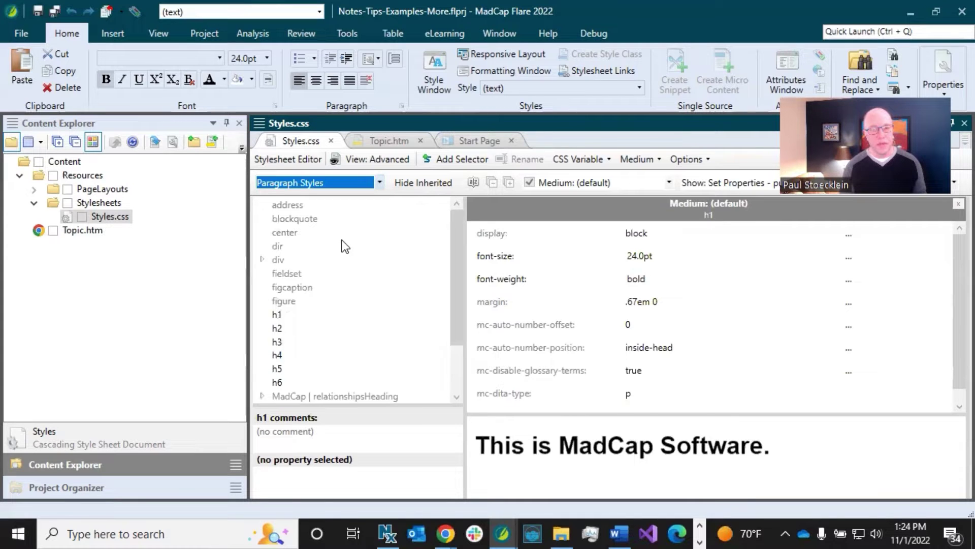
click(278, 260)
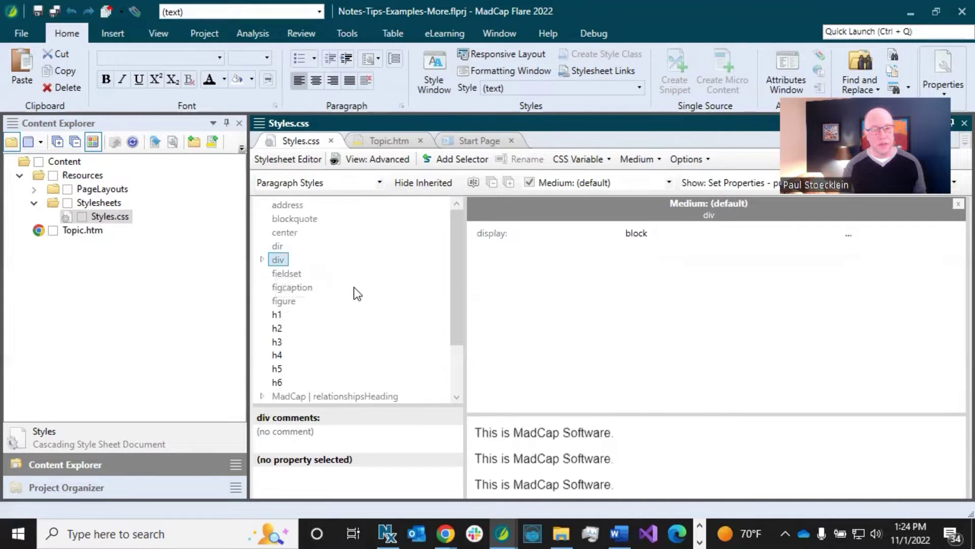
scroll(291, 273, down, 1)
scroll(290, 300, down, 1)
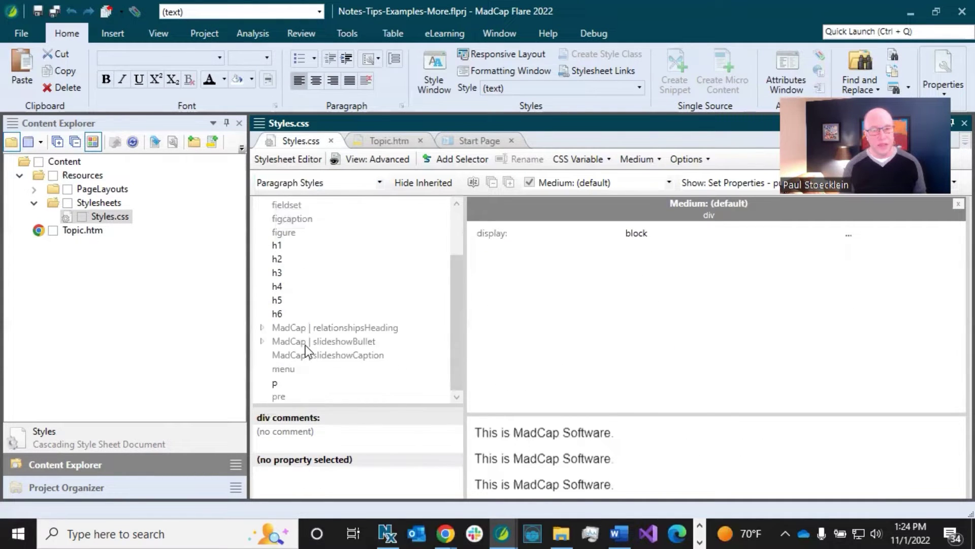
click(275, 382)
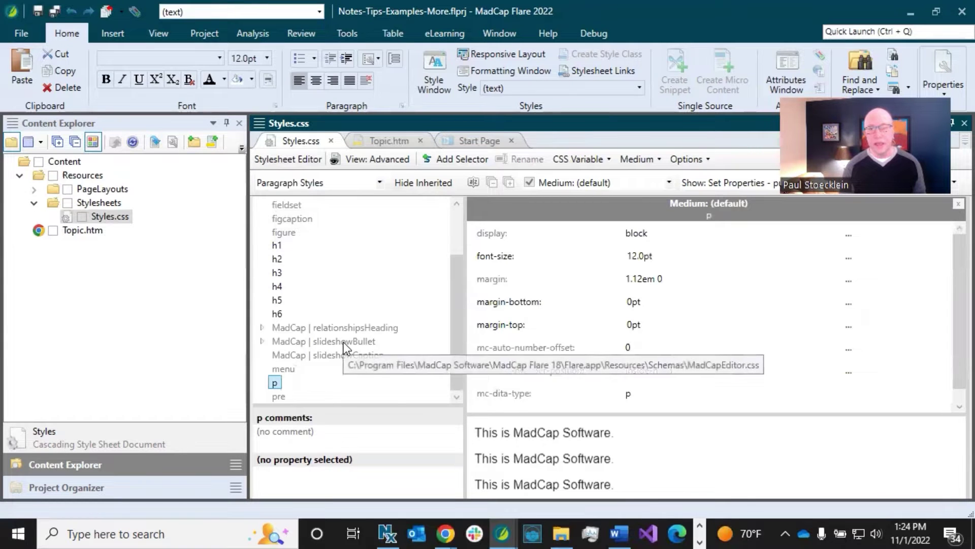
scroll(343, 342, up, 2)
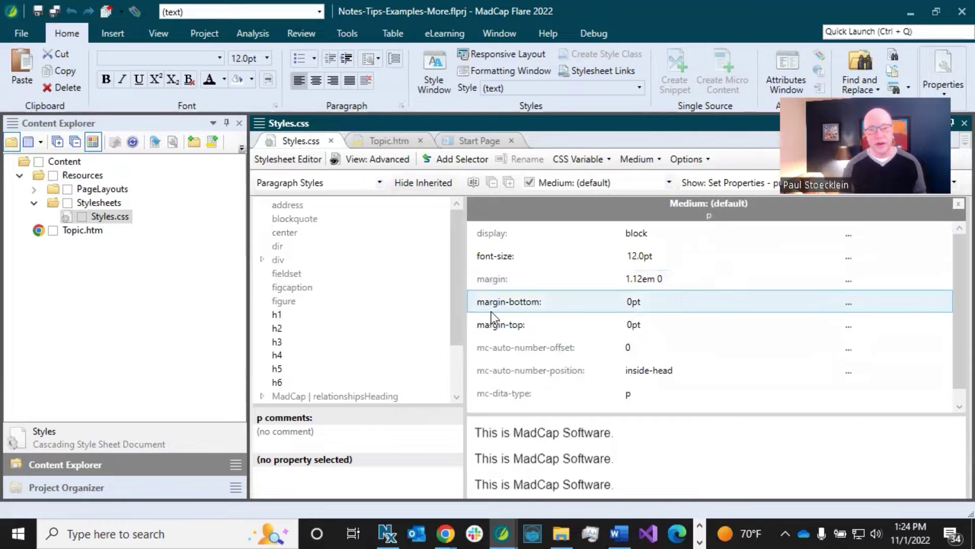
click(276, 315)
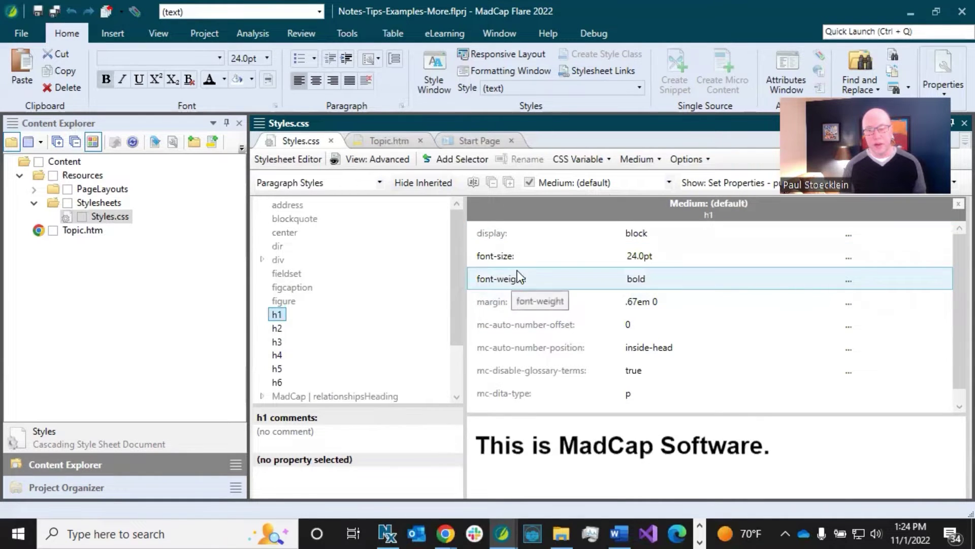
- Group the h1 style's properties by category and set the property display to Show: All Properties
click(473, 183)
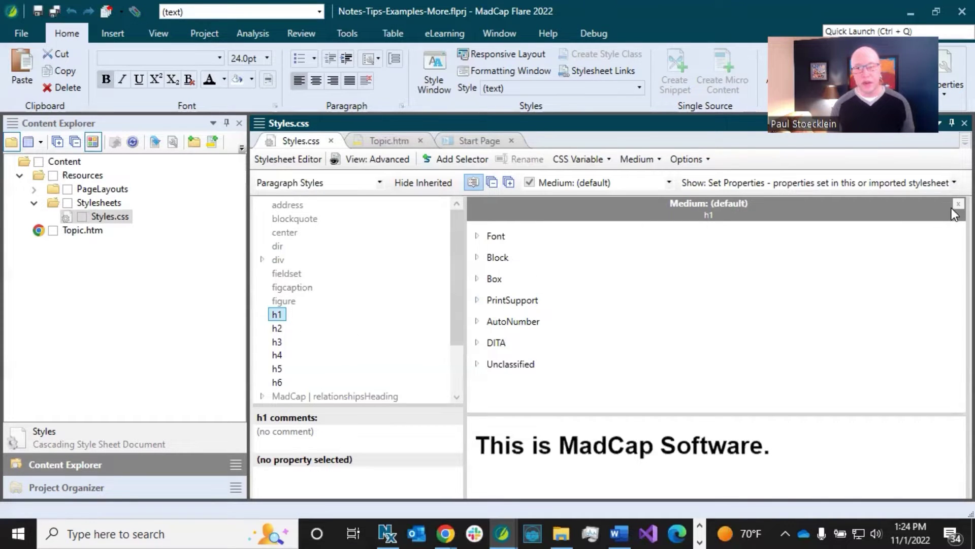
click(954, 185)
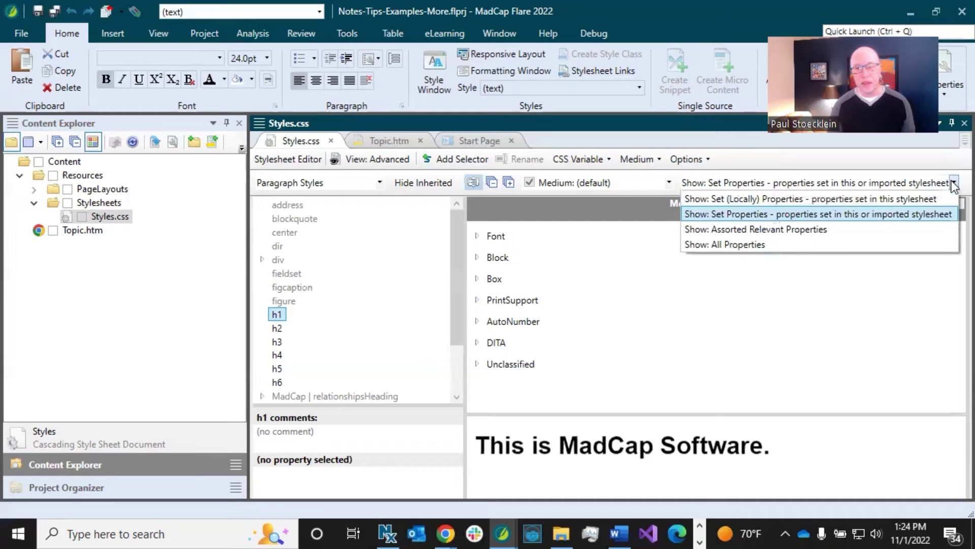
click(742, 248)
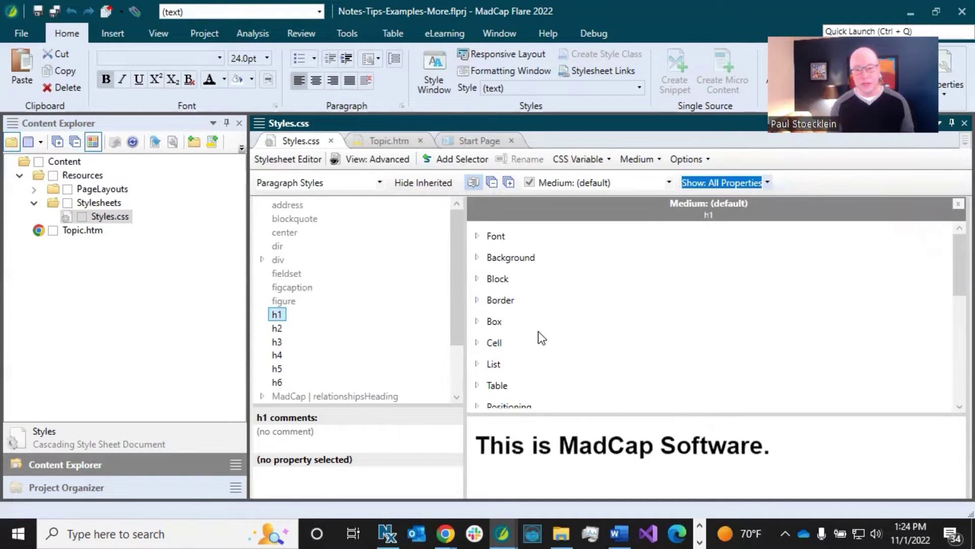
scroll(539, 332, down, 3)
scroll(539, 333, up, 3)
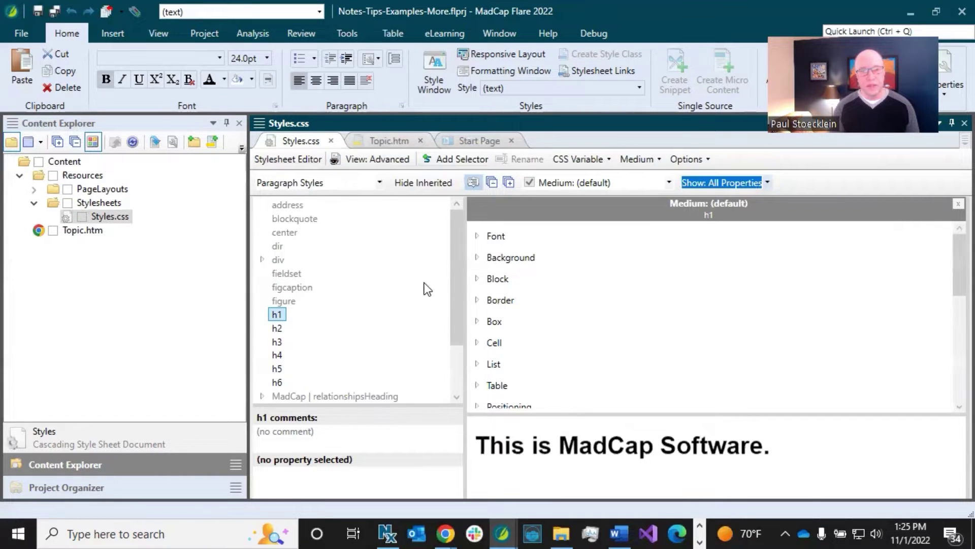
- Add a new selector with the class name note to the p style
drag(452, 258, 453, 331)
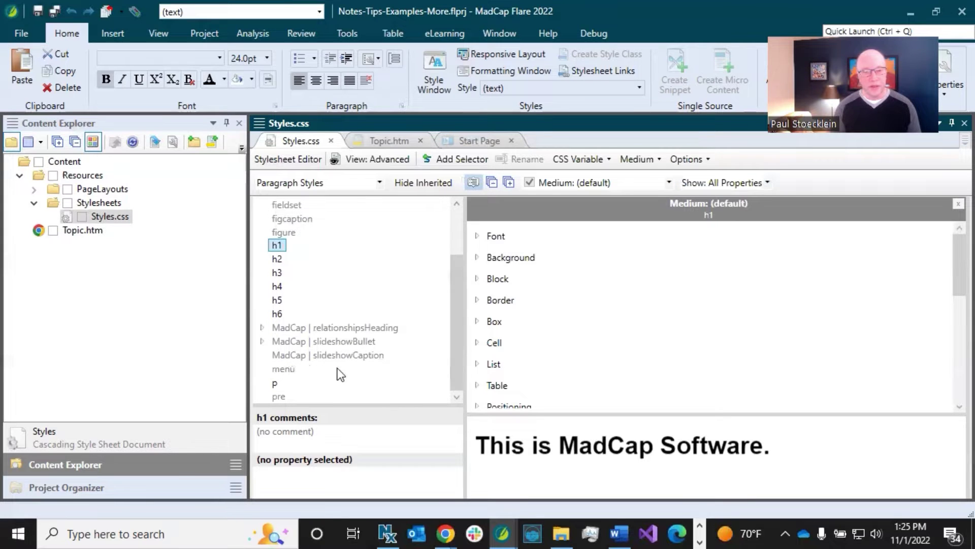
click(276, 385)
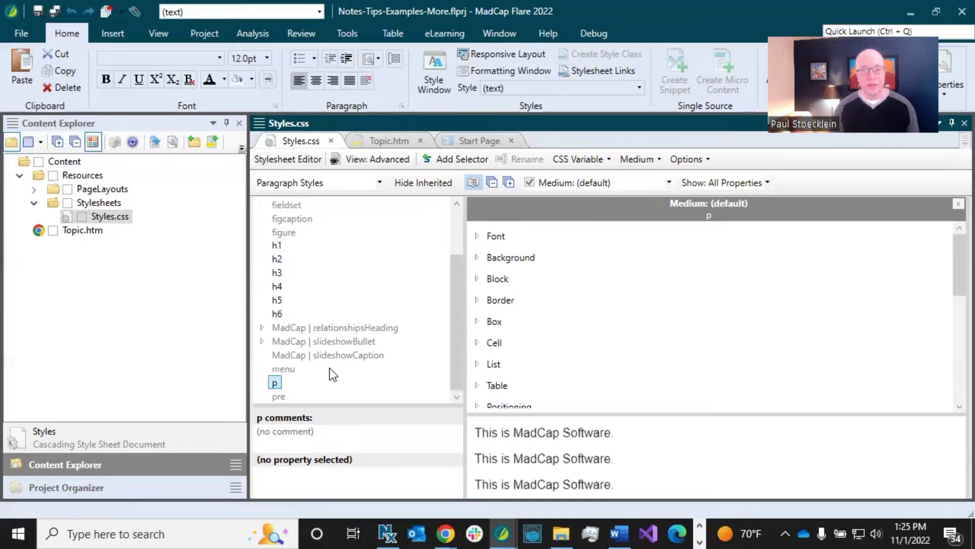
click(452, 160)
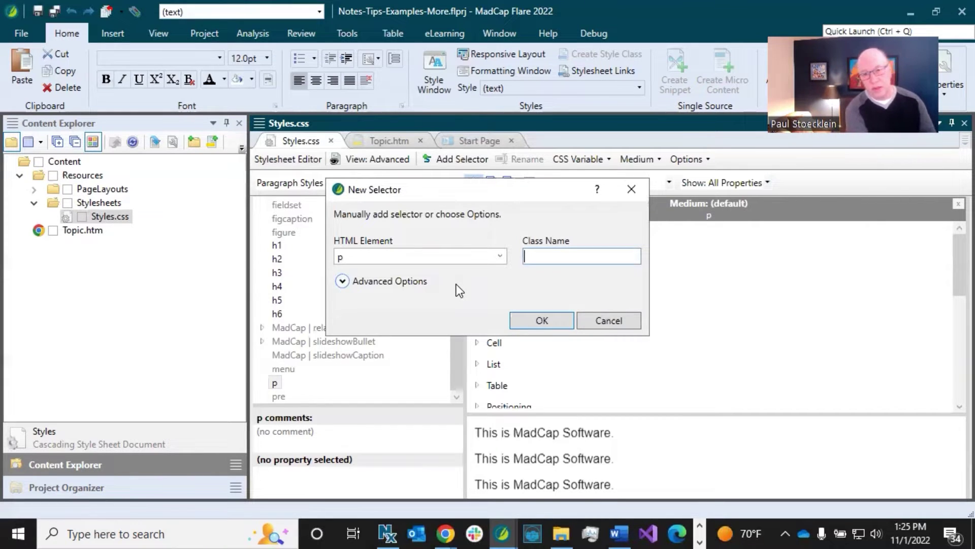
text(note)
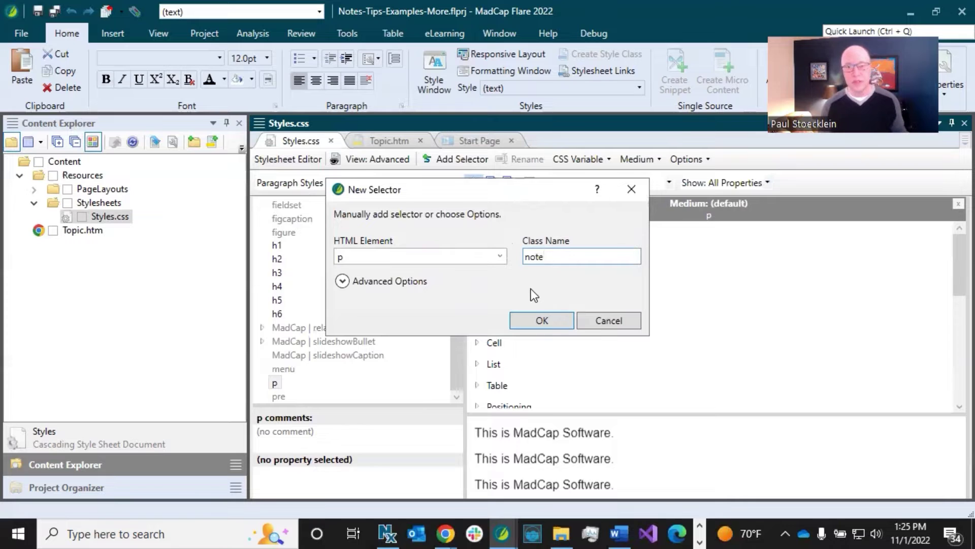
click(541, 320)
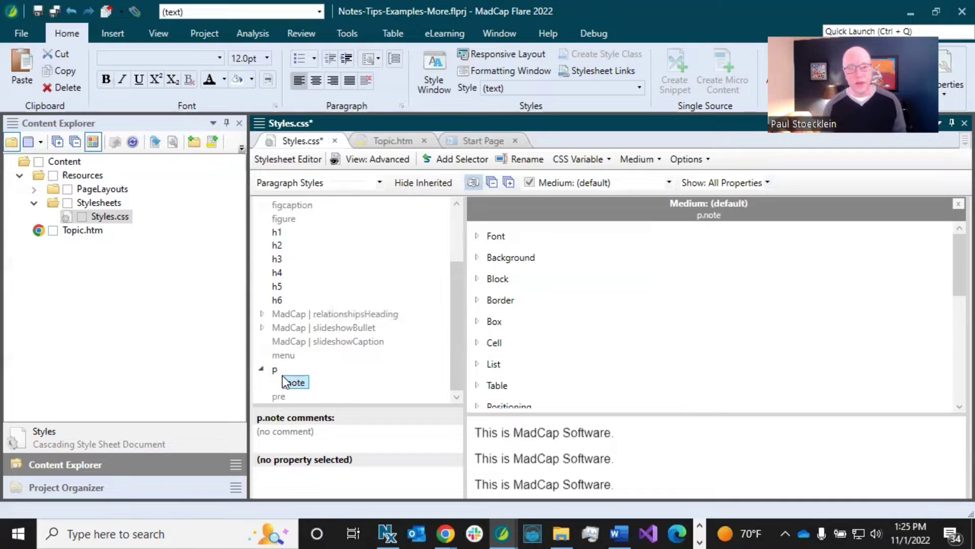
- Compare the parent p style with its note class in the style list
click(277, 371)
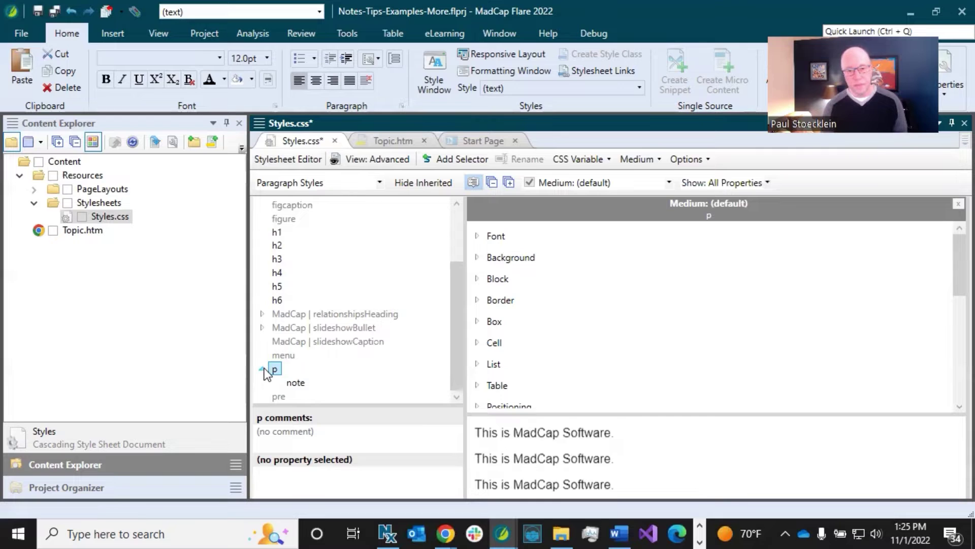
click(297, 385)
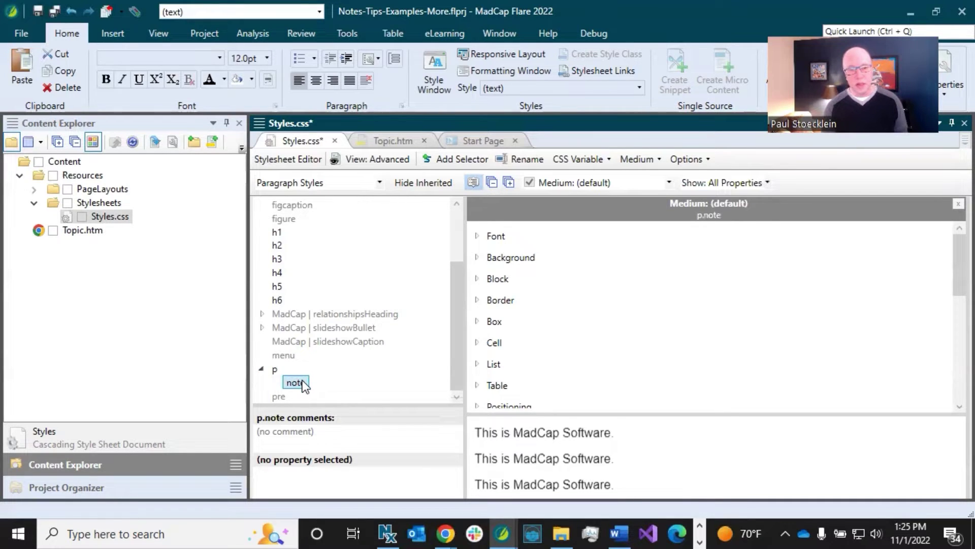
click(277, 370)
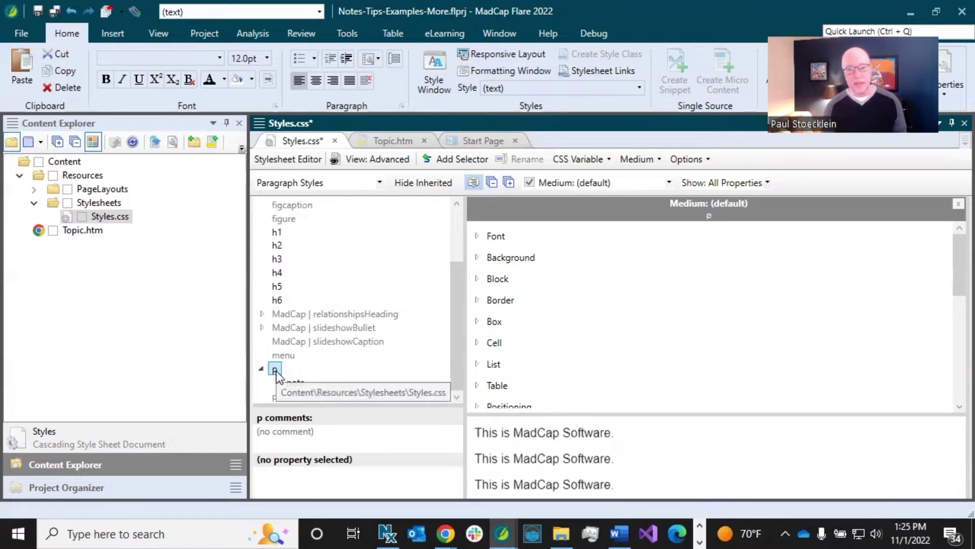
click(303, 388)
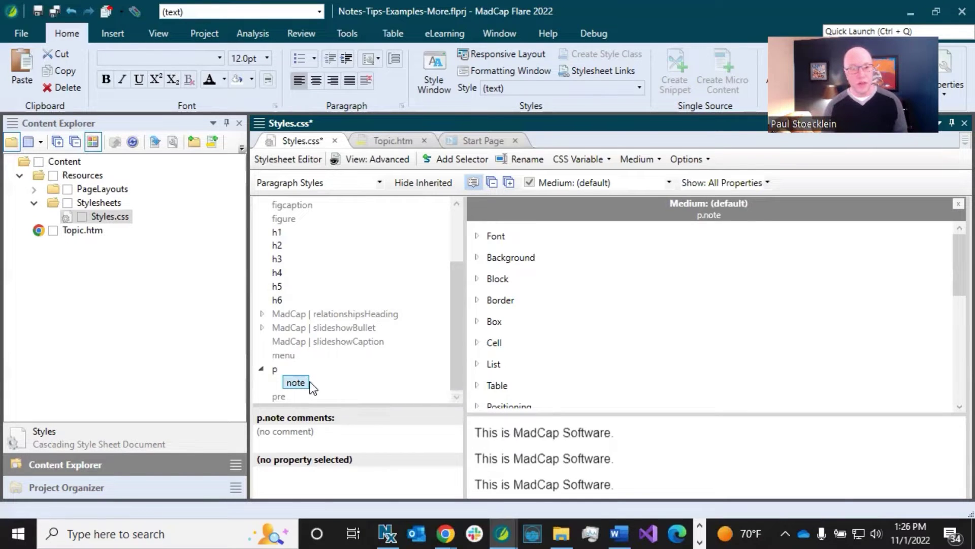
click(276, 371)
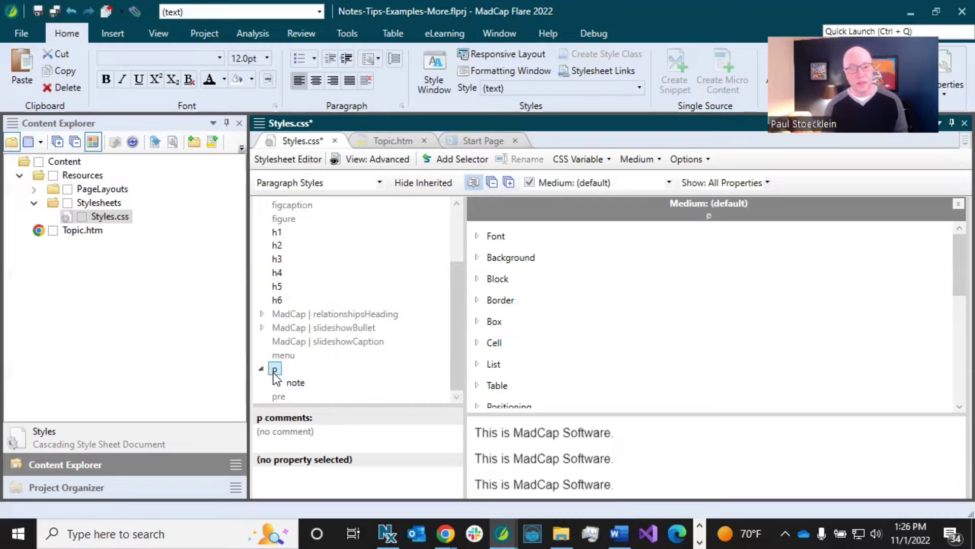
click(294, 383)
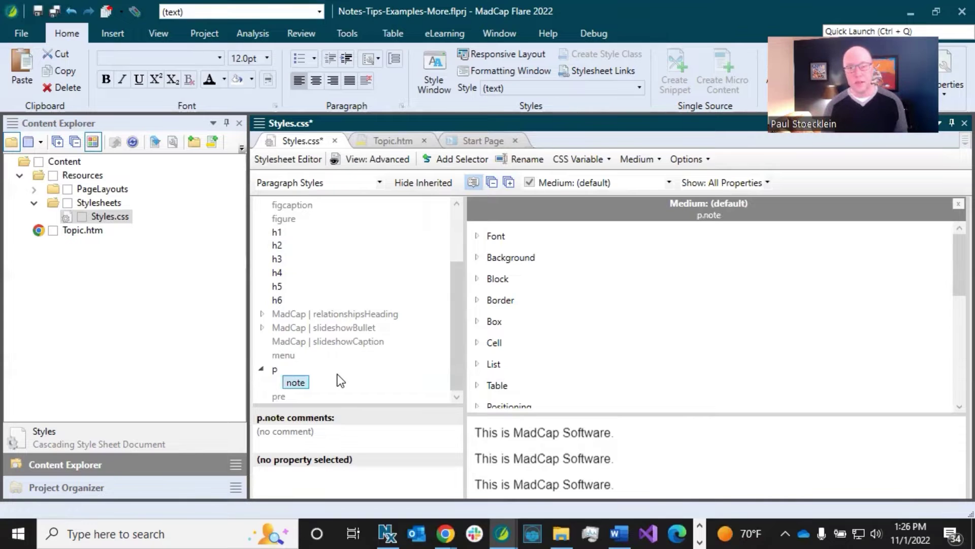
- Save all open files and check which styles are available for the First paragraph line in Topic.htm
click(396, 140)
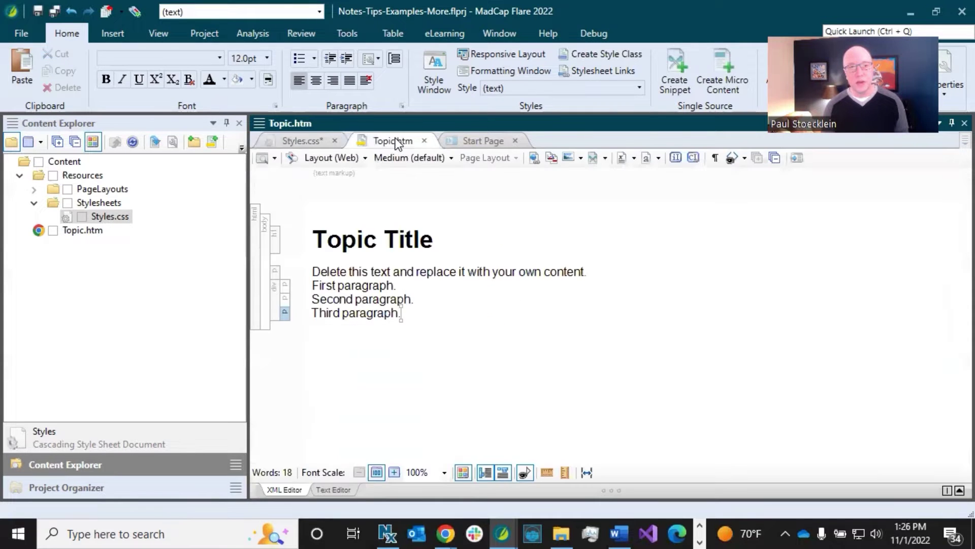
click(334, 285)
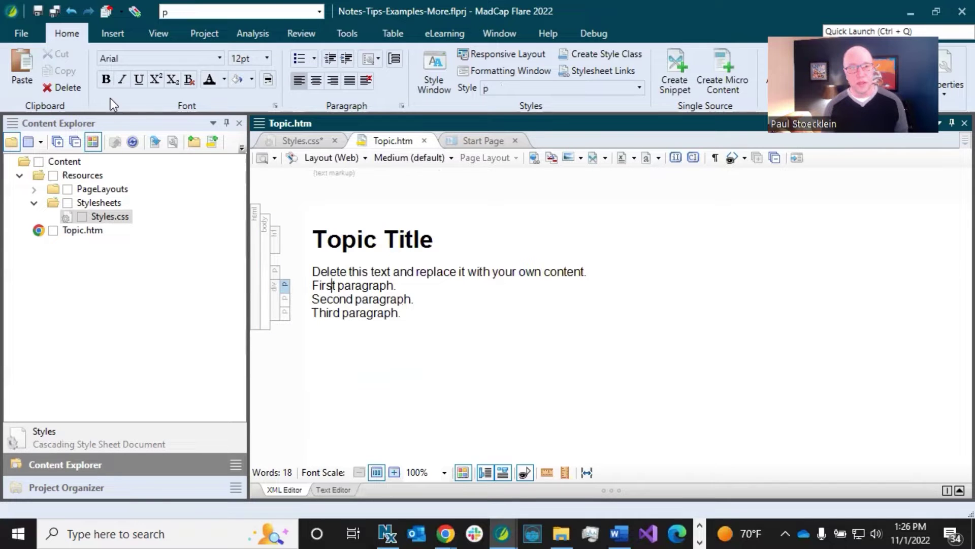
click(55, 11)
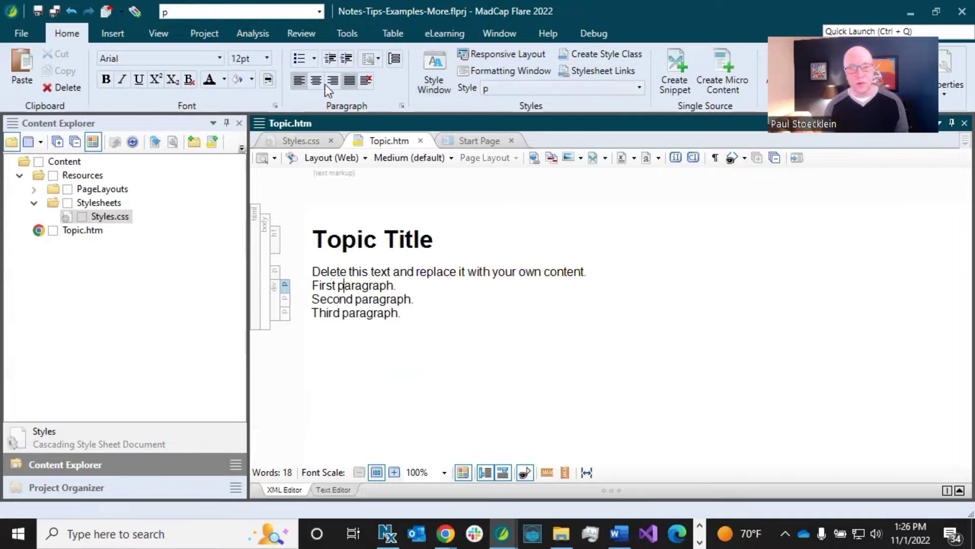
click(638, 88)
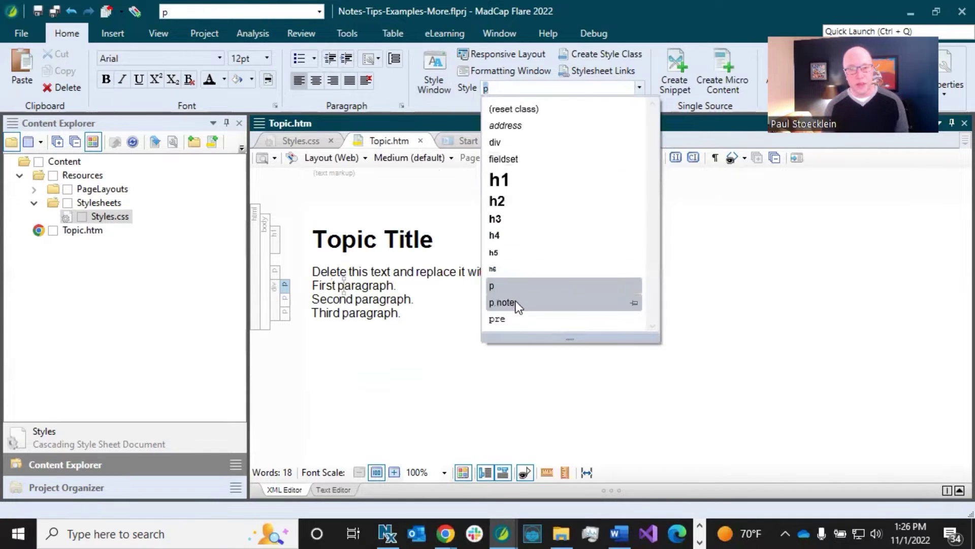
click(381, 285)
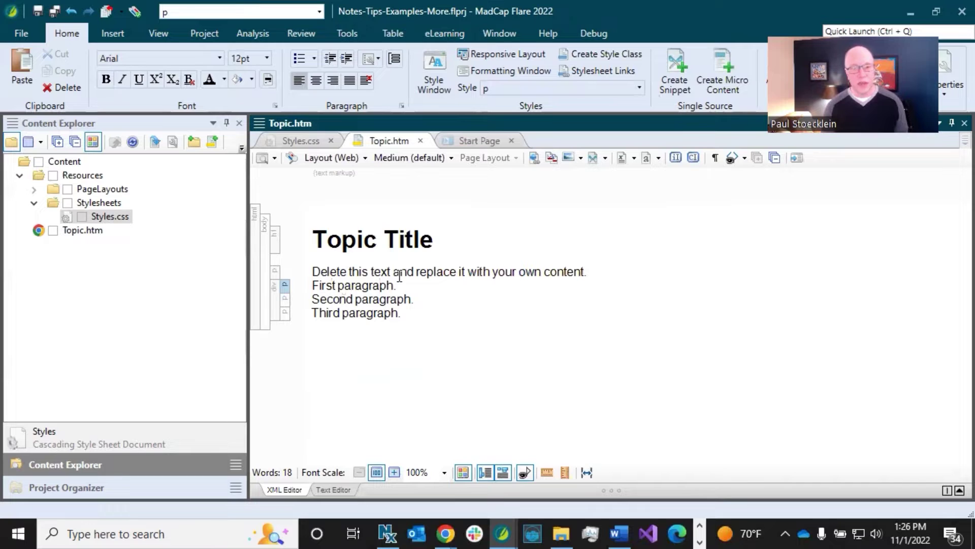
- Add a new selector with the class name note-blue to the div style in Styles.css and save all files
click(310, 141)
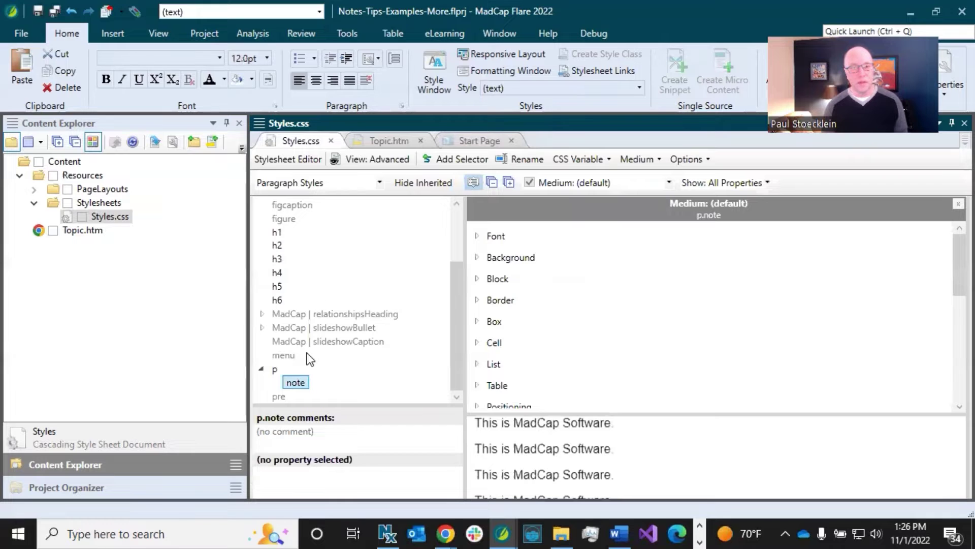
scroll(307, 352, up, 2)
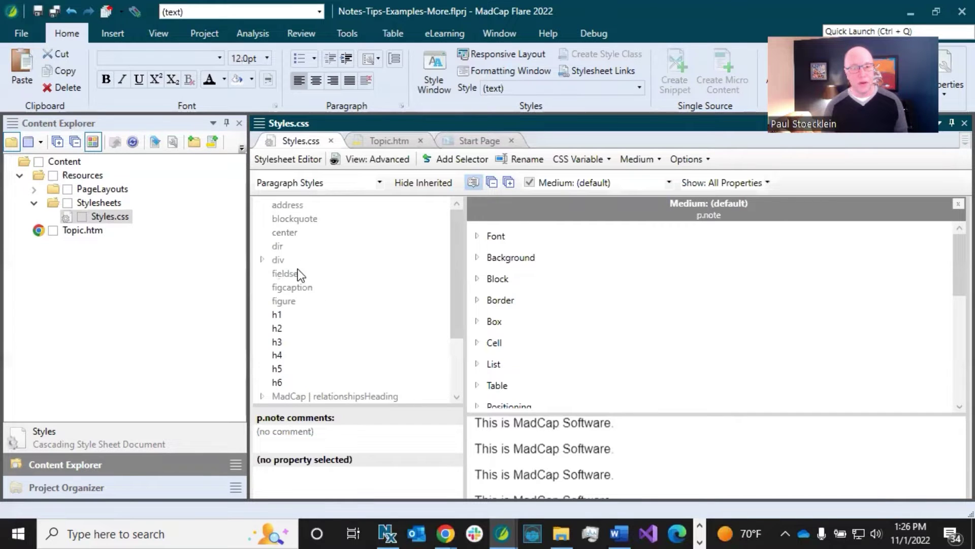
click(277, 259)
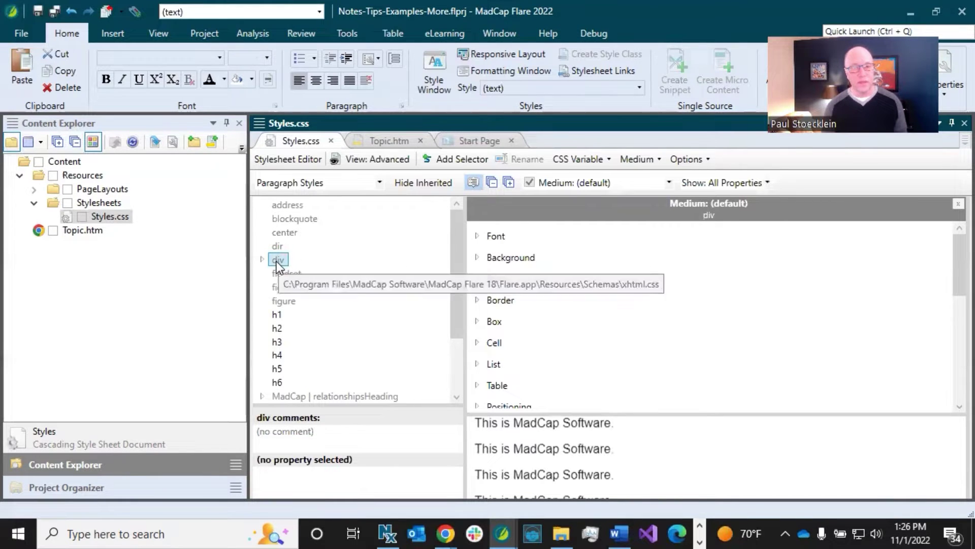
click(262, 259)
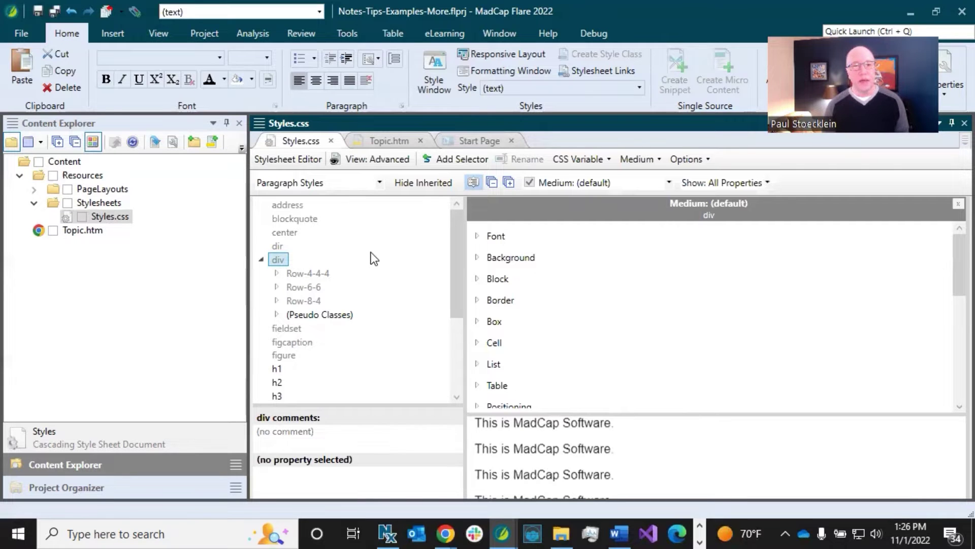
click(449, 159)
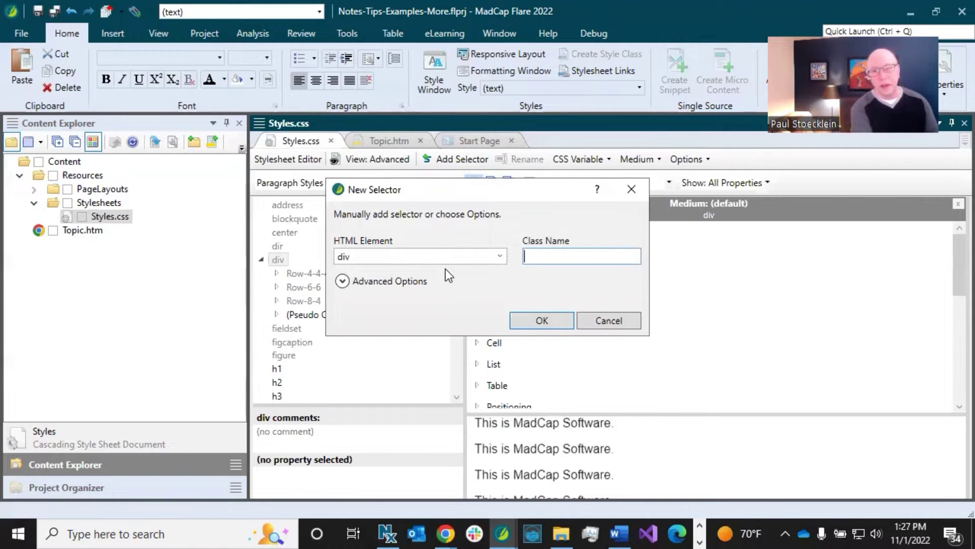
text(note-blue)
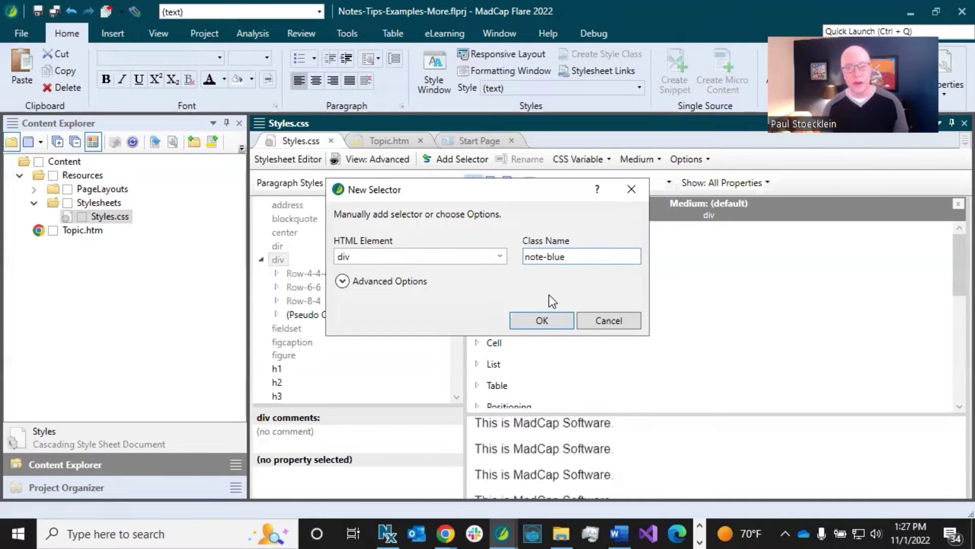
click(547, 319)
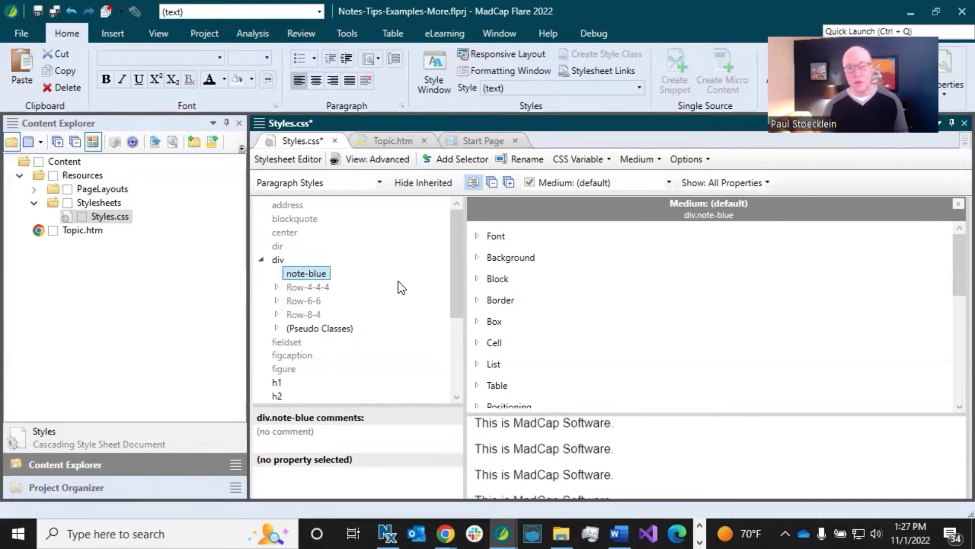
click(55, 13)
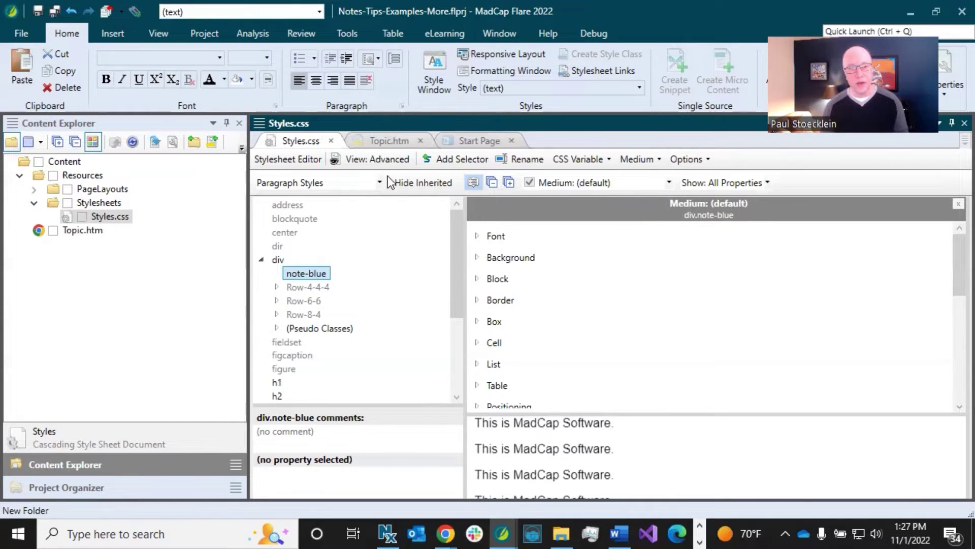
- Apply the div.note-blue style to the div grouping the three paragraphs in Topic.htm and save all files
click(382, 139)
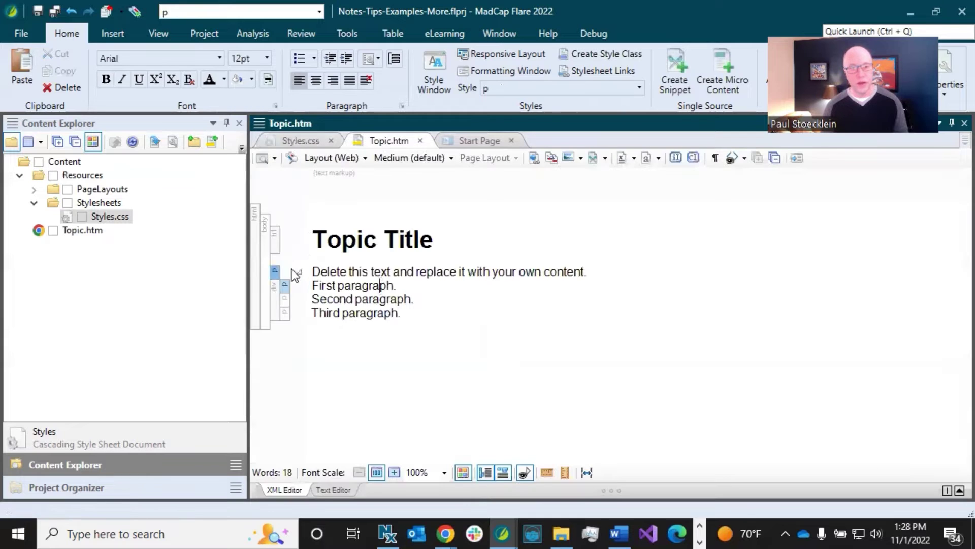
click(275, 298)
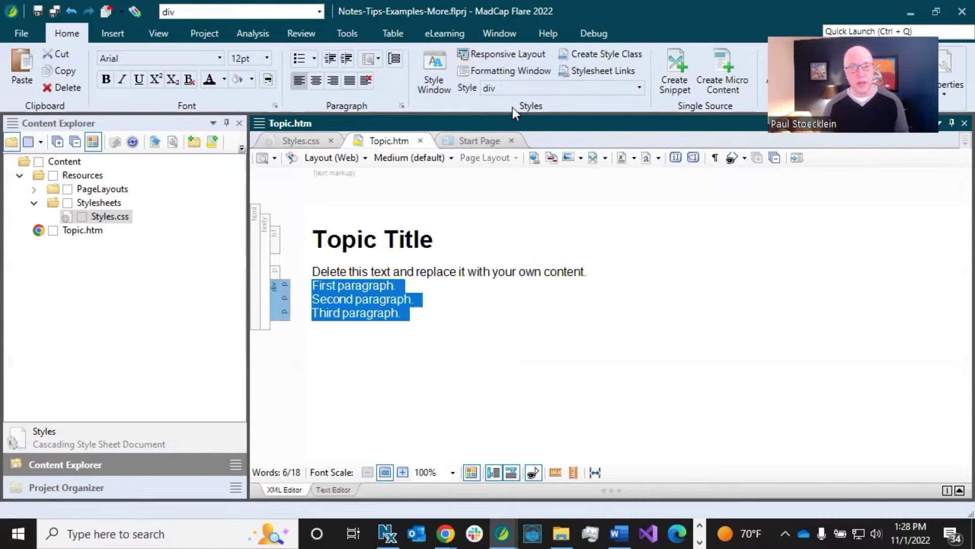
click(640, 88)
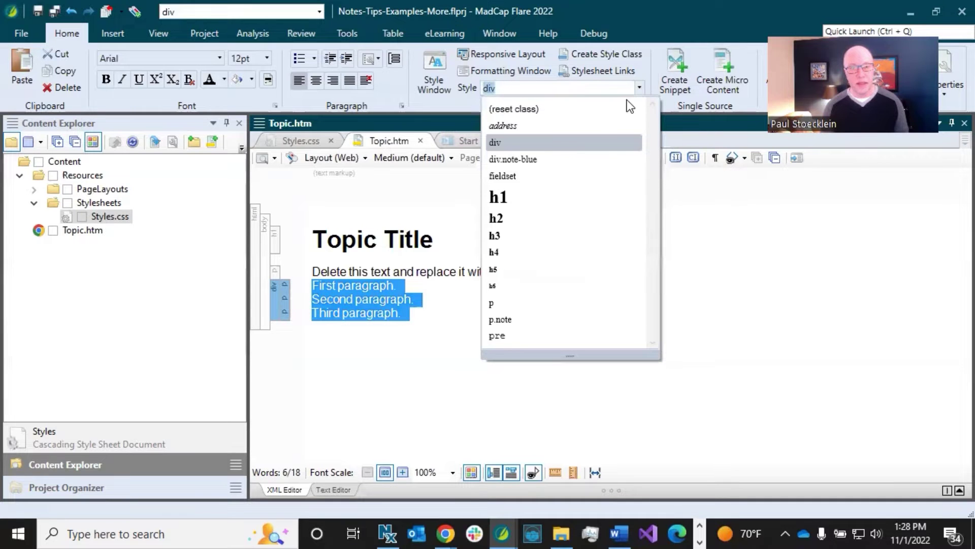
click(535, 162)
click(421, 270)
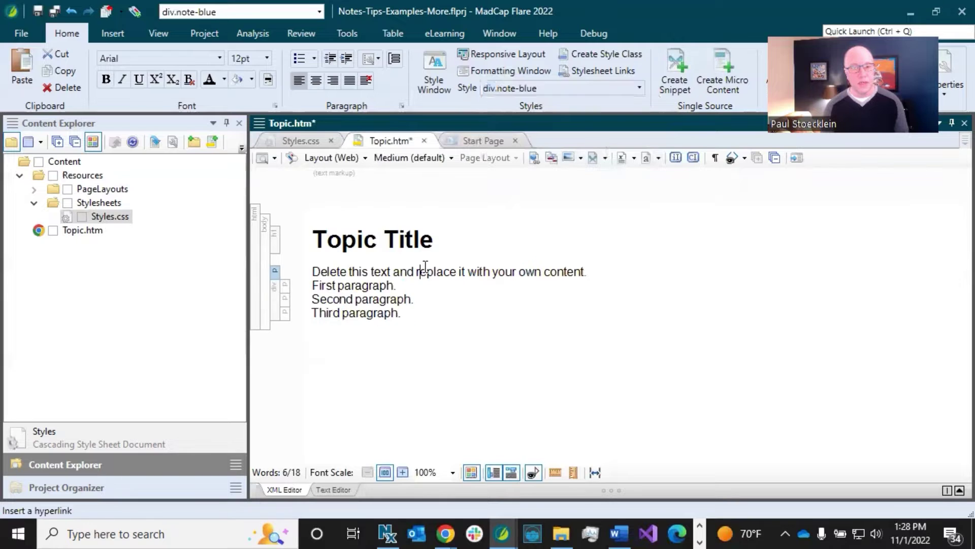
click(55, 12)
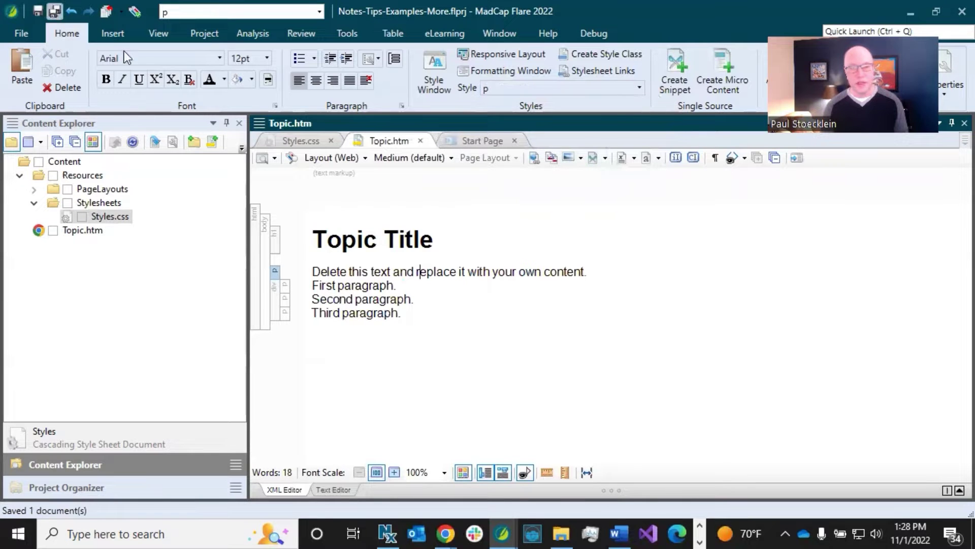
- Check which class is assigned to the div around the three paragraphs in Topic.htm
click(456, 239)
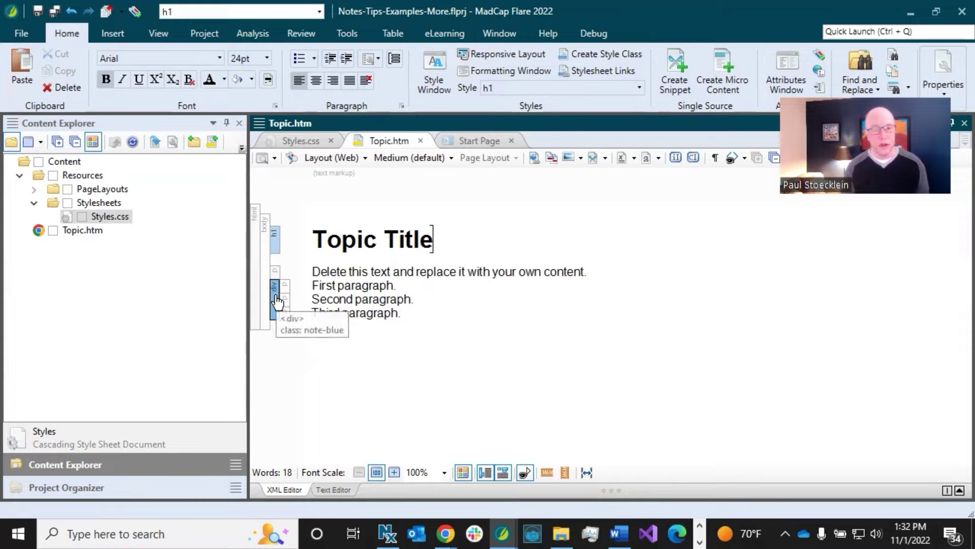
click(359, 276)
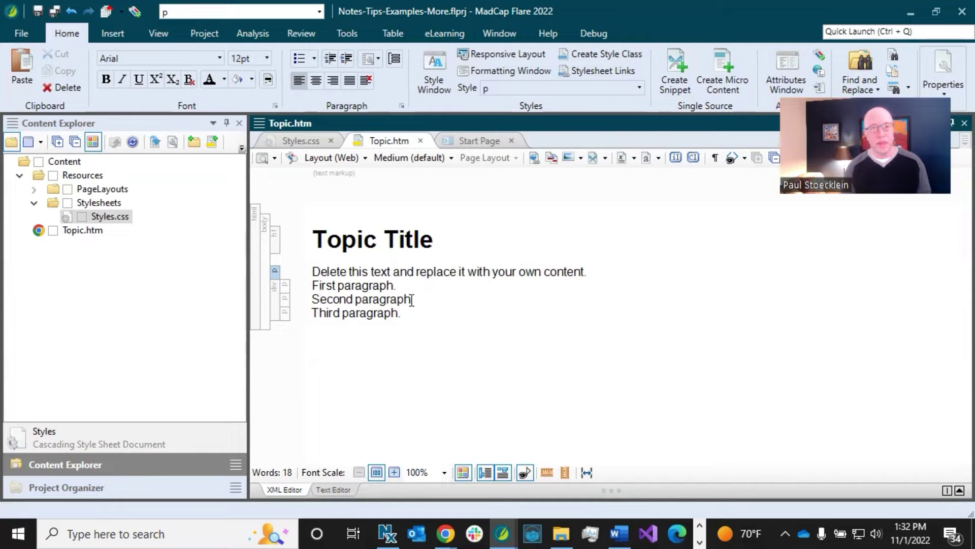
click(475, 302)
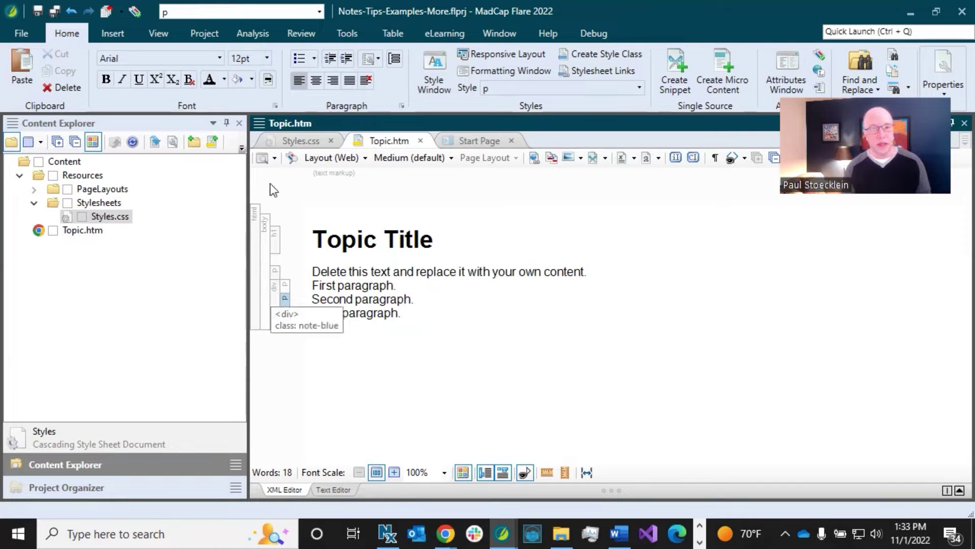
- Set the border-left-color of the div.note-blue style in Styles.css to the named color Blue (#0000ff)
click(287, 142)
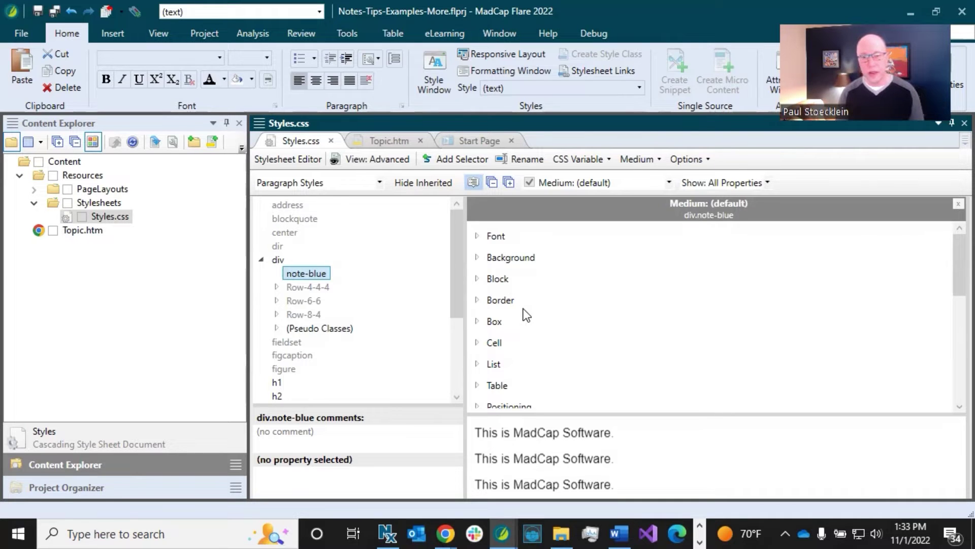
click(477, 301)
scroll(487, 309, down, 1)
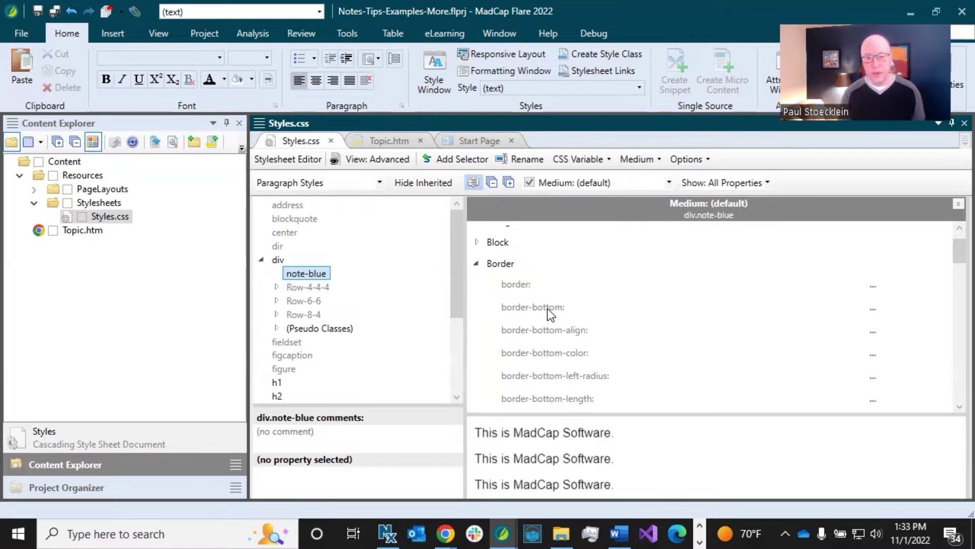
scroll(547, 309, down, 2)
scroll(547, 313, up, 3)
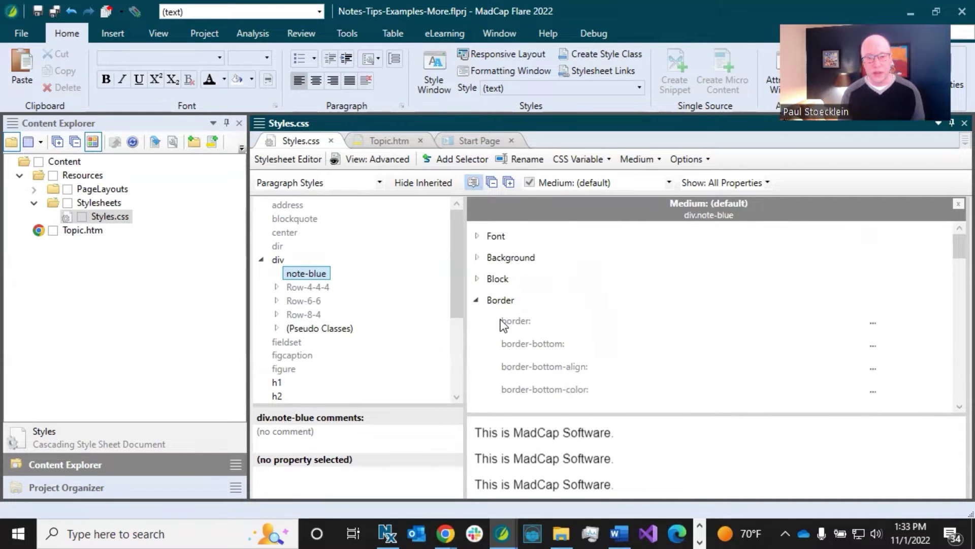
scroll(522, 331, down, 2)
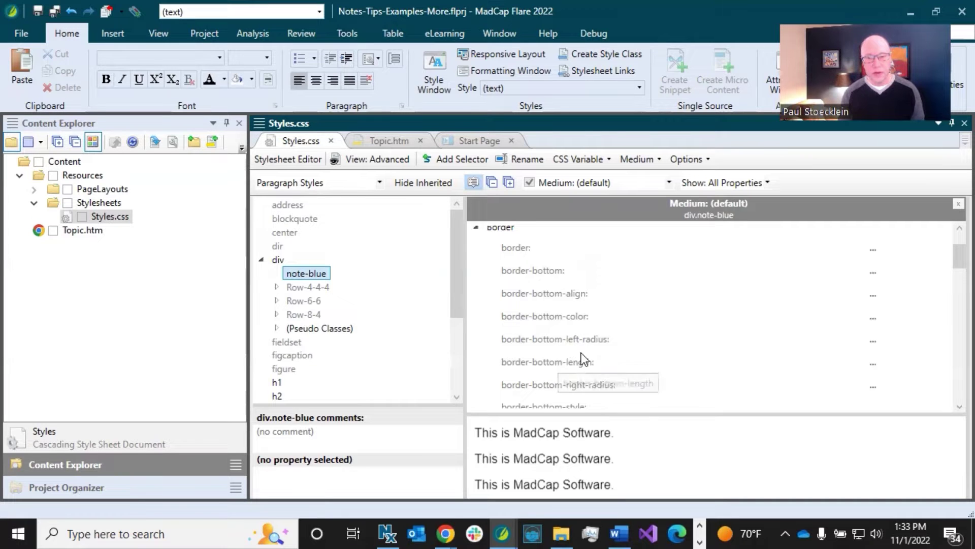
scroll(594, 349, down, 2)
scroll(593, 345, down, 3)
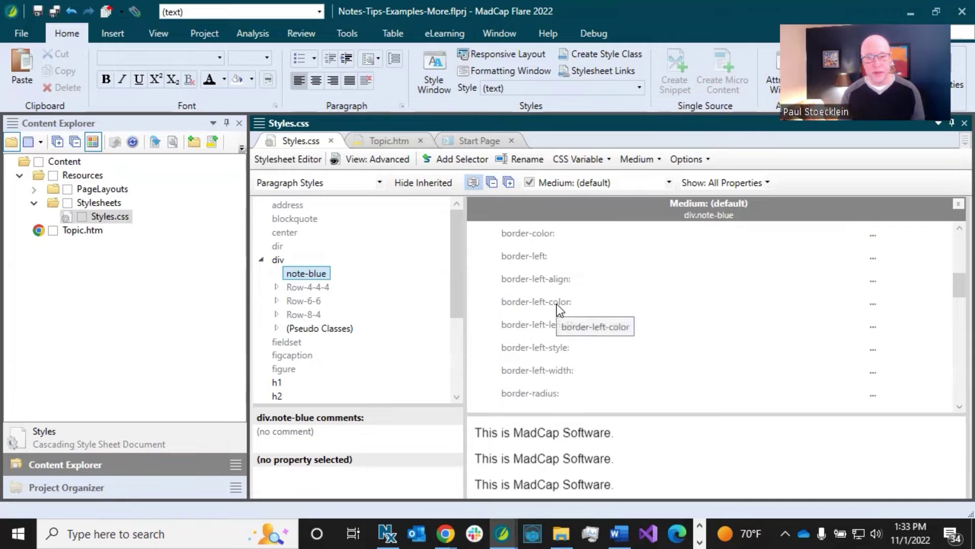
click(873, 301)
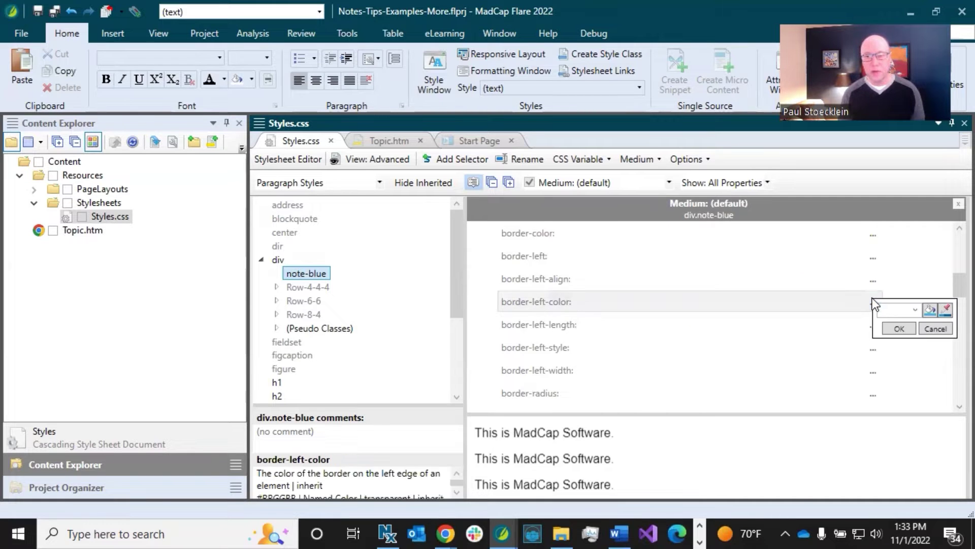
click(930, 310)
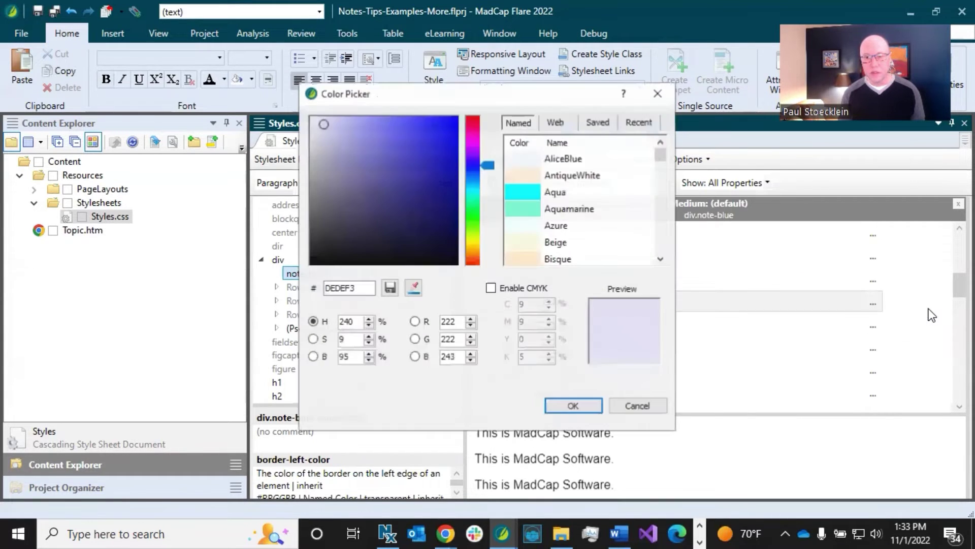
scroll(584, 219, down, 2)
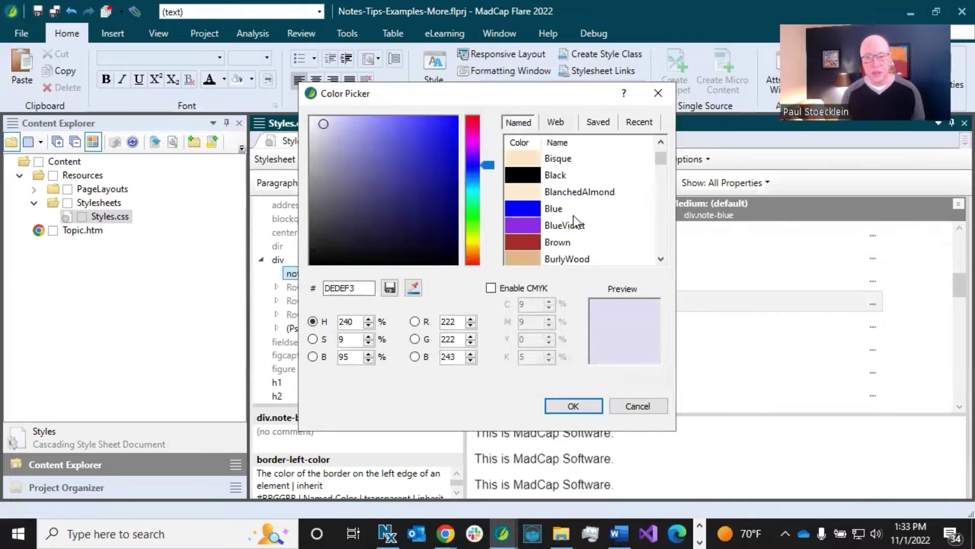
click(538, 216)
click(557, 407)
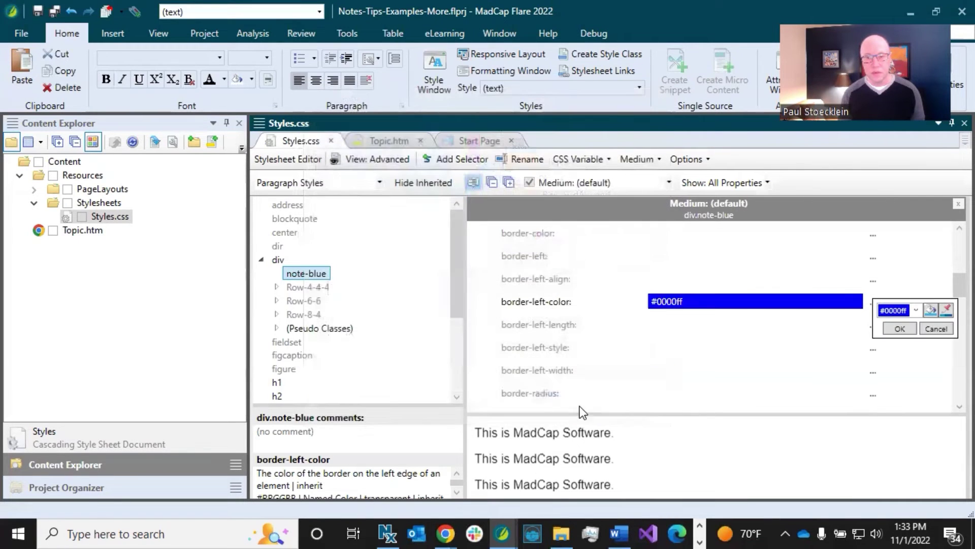
click(900, 329)
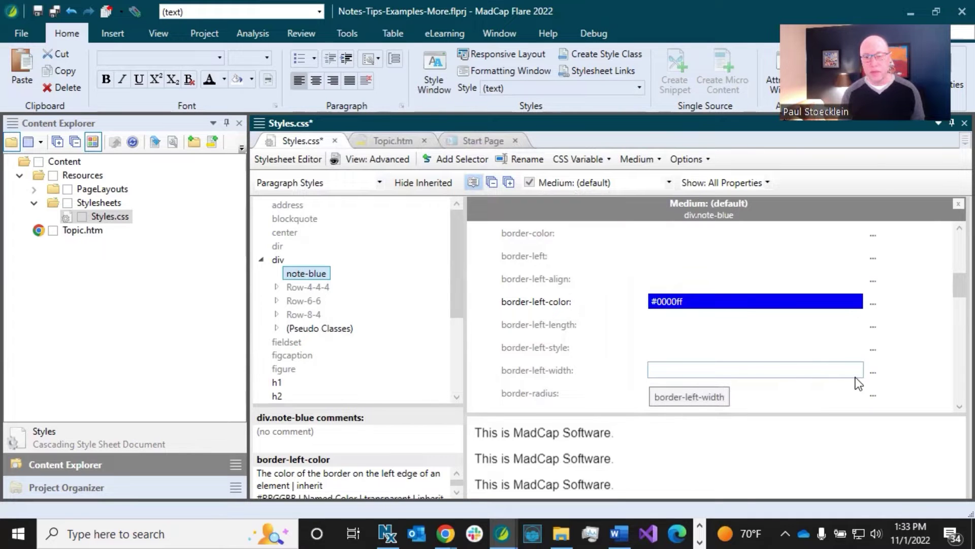
- Set the border-left-width of the div.note-blue style to 5px
click(871, 373)
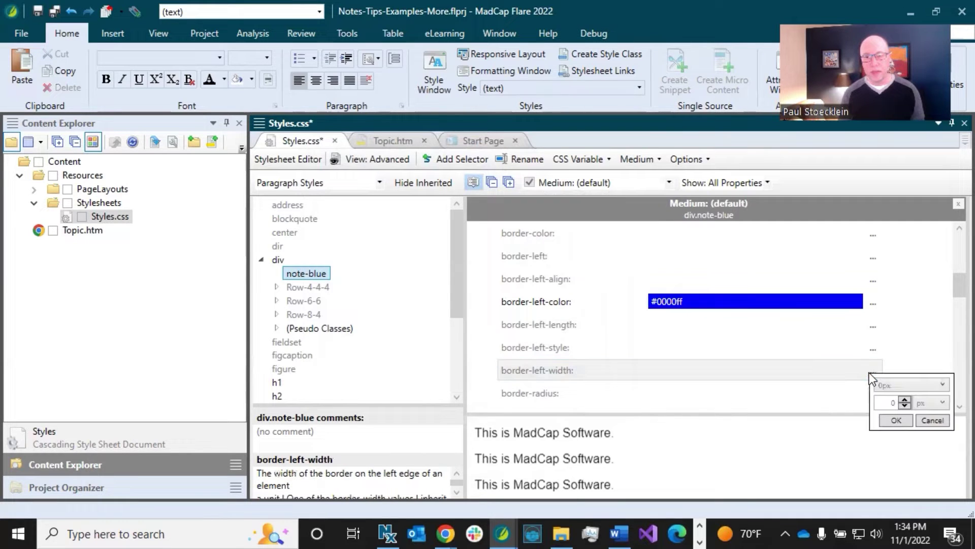
click(904, 400)
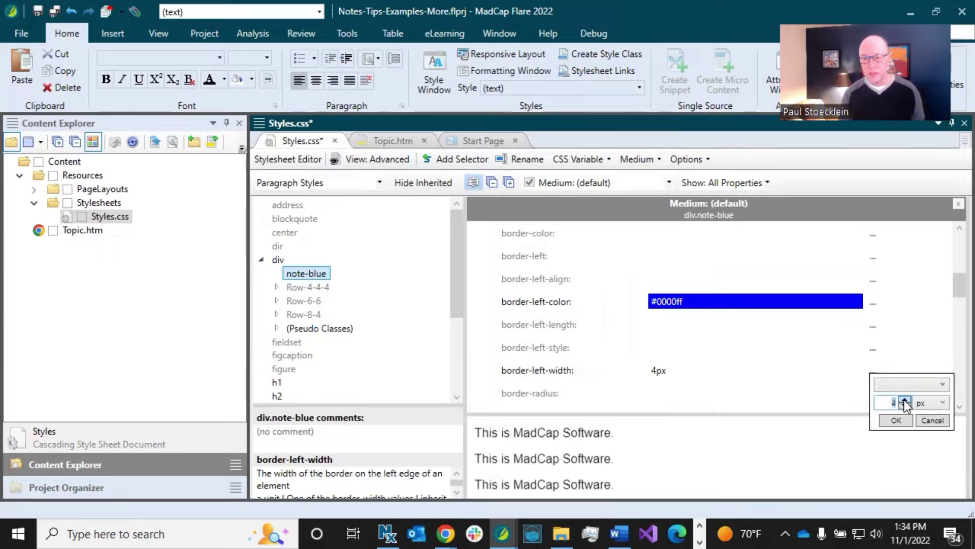
click(904, 400)
click(896, 420)
- Set the border-left-style of the div.note-blue style to solid and save the stylesheet
click(697, 348)
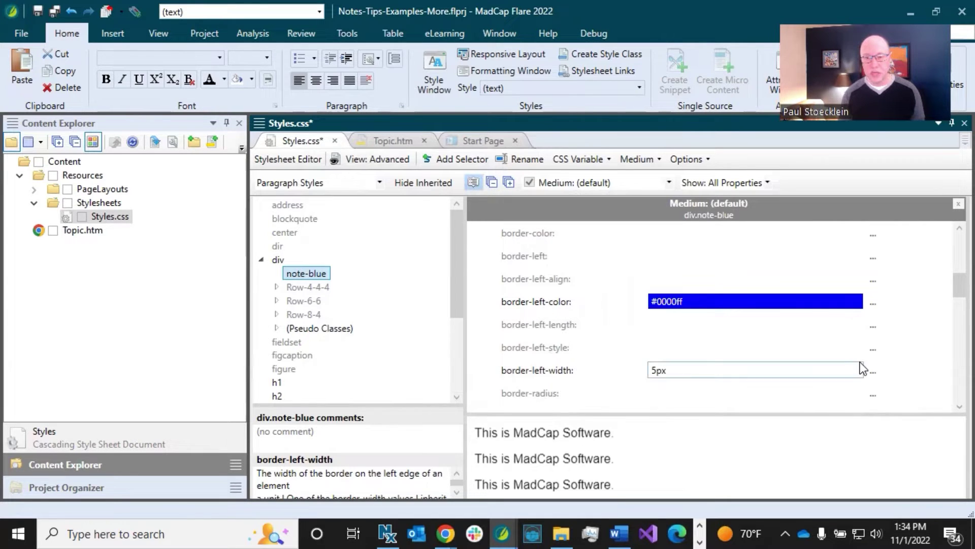
click(873, 349)
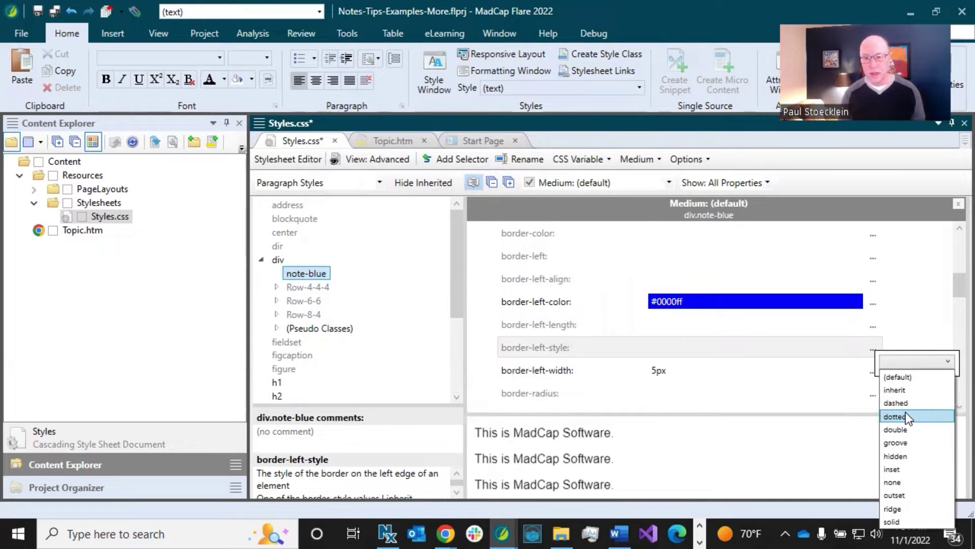
click(897, 517)
click(549, 327)
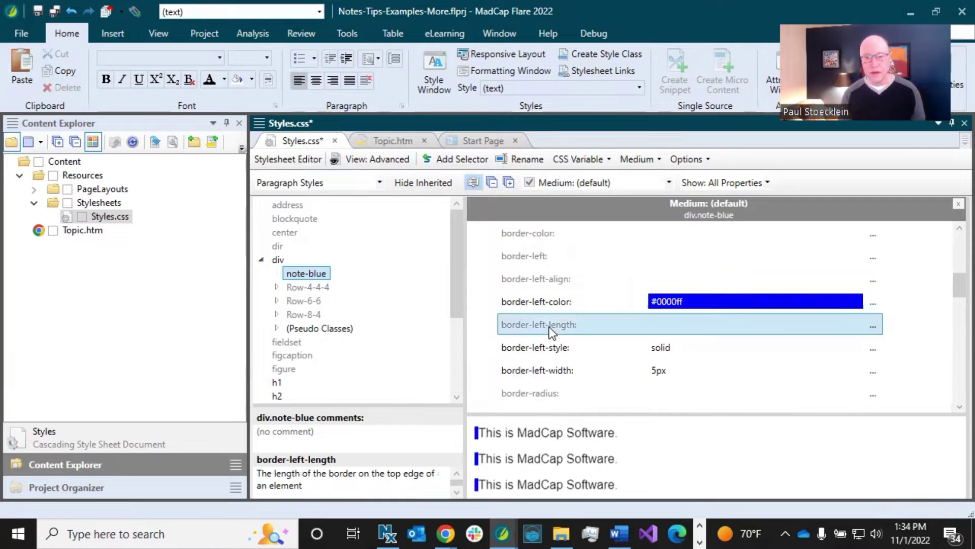
click(35, 13)
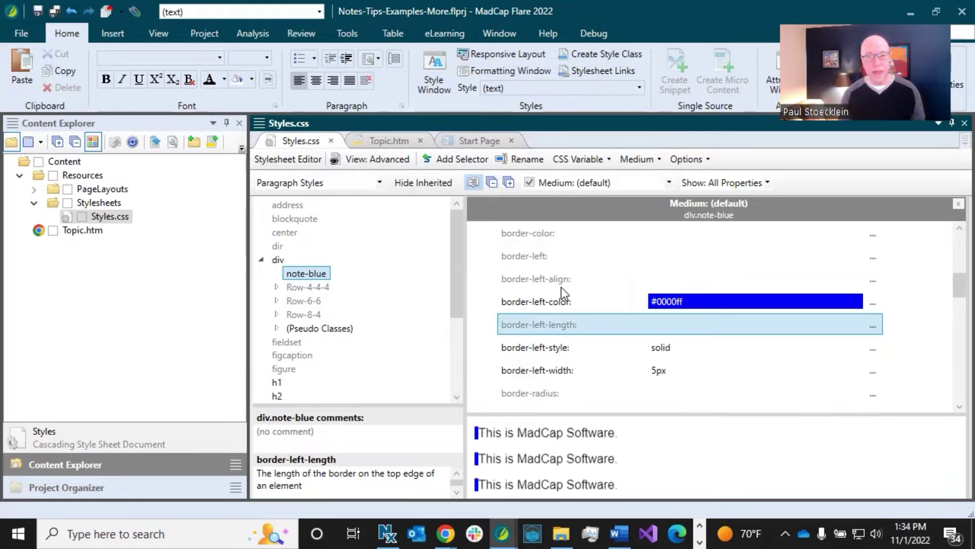
- Set the background-color of the div.note-blue style to the light lavender #ddddf5 and save the stylesheet
scroll(562, 288, up, 5)
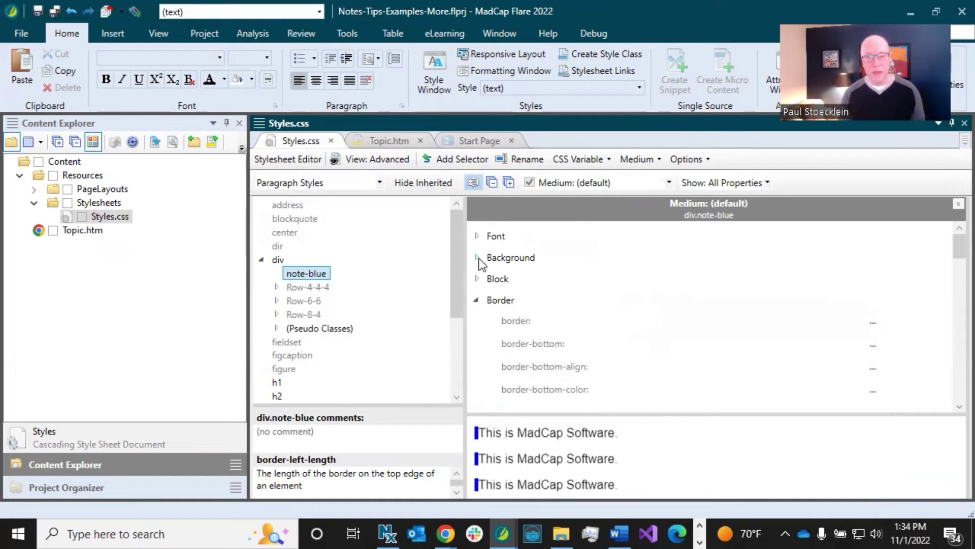
click(477, 258)
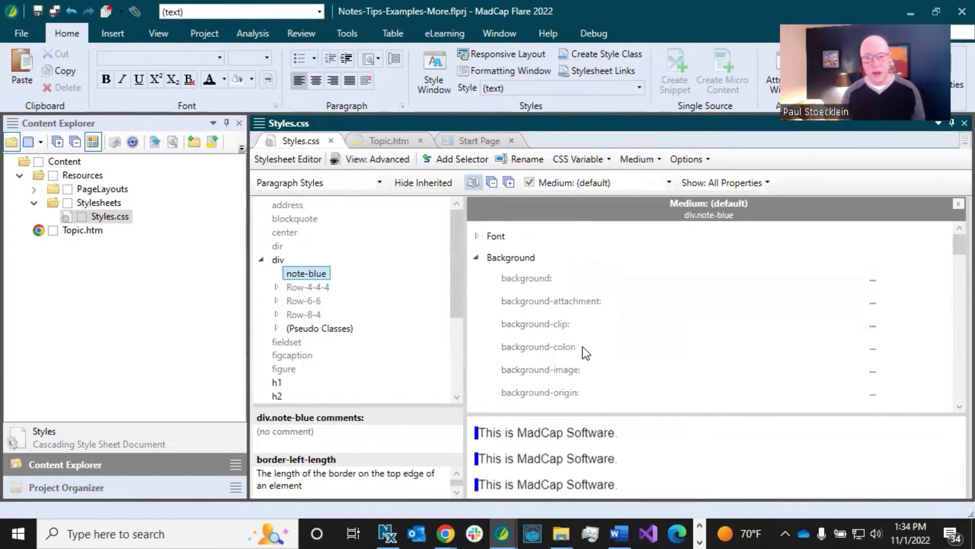
click(872, 349)
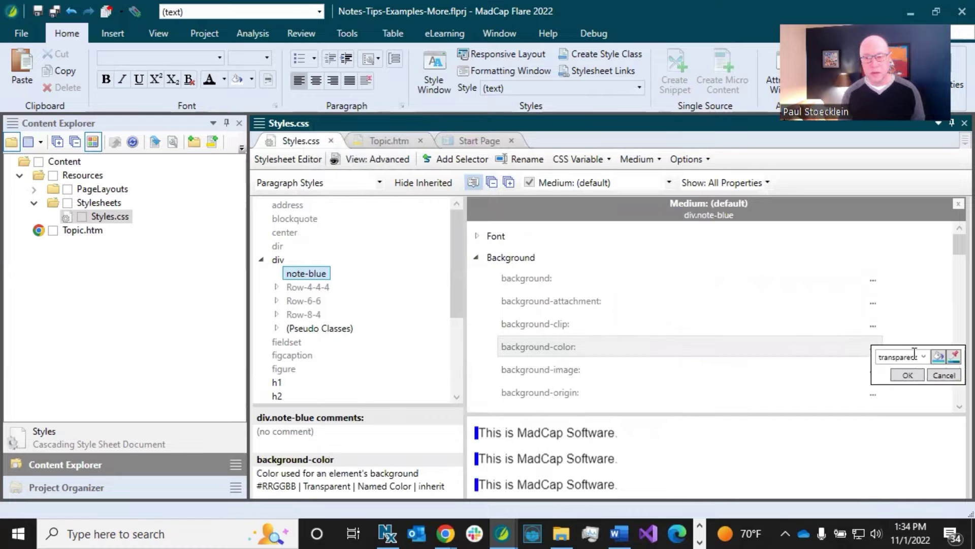
click(939, 357)
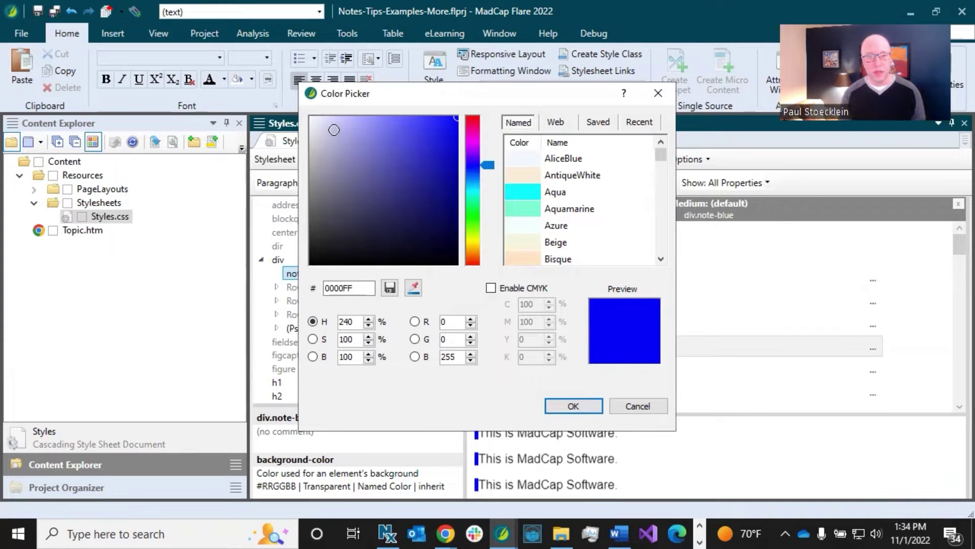
click(327, 128)
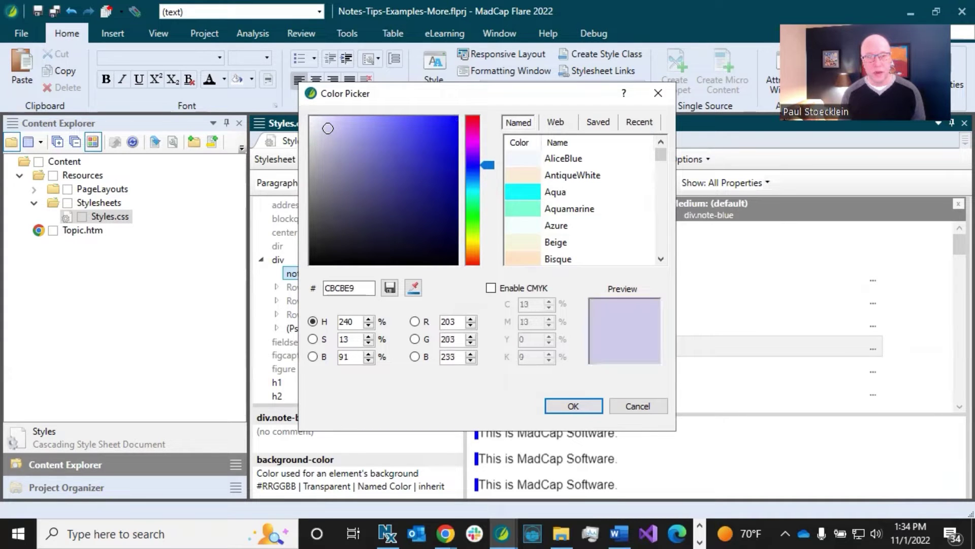
click(323, 122)
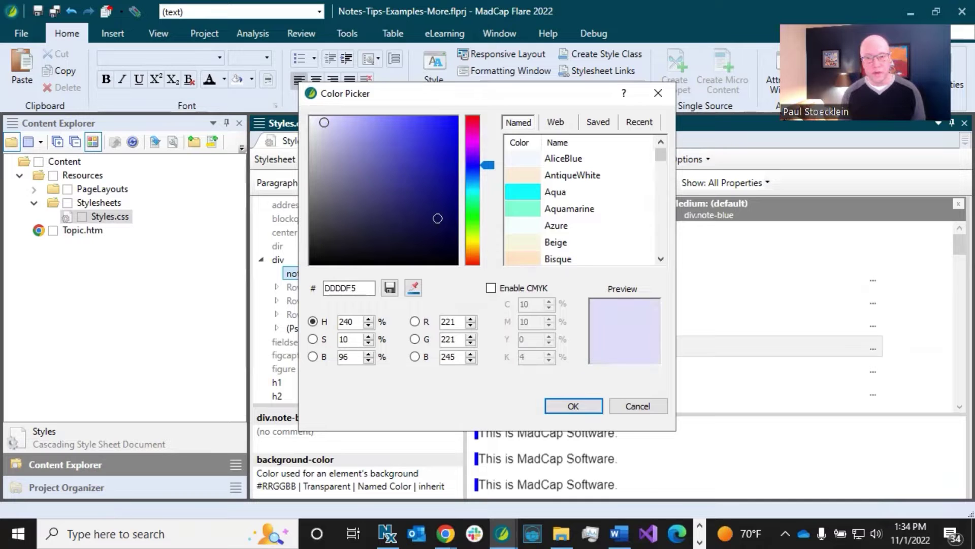
click(573, 406)
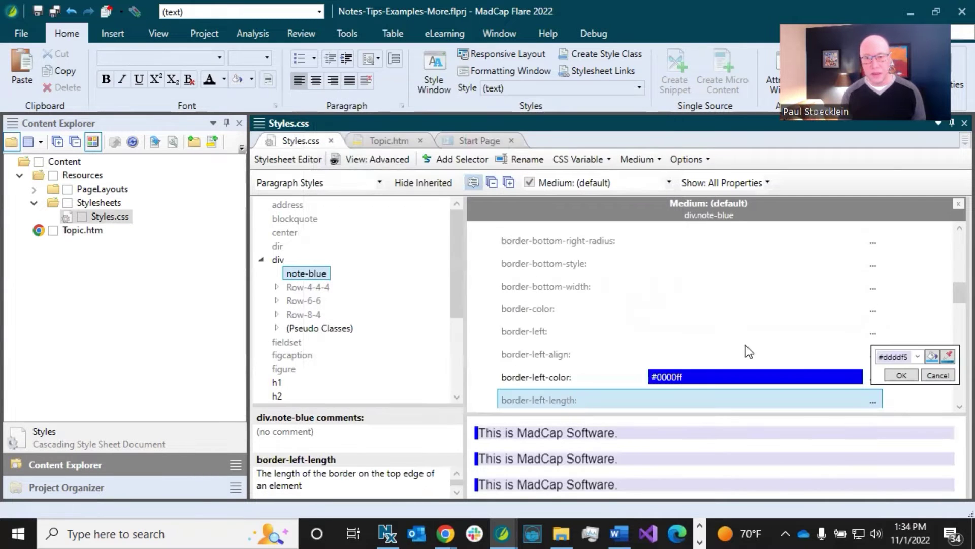
click(901, 375)
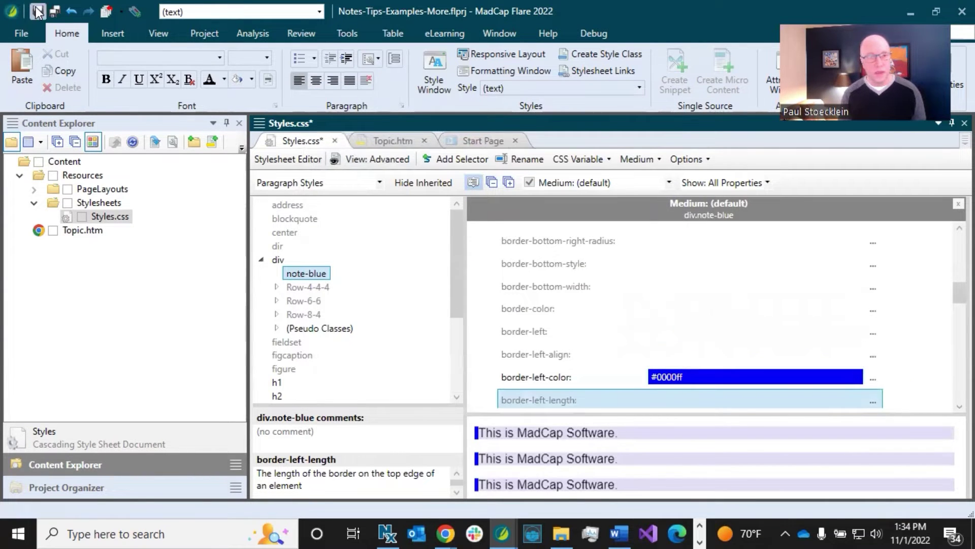
click(55, 11)
- Check in Topic.htm how the border, background and paragraph spacing of the grouped paragraphs look
click(372, 142)
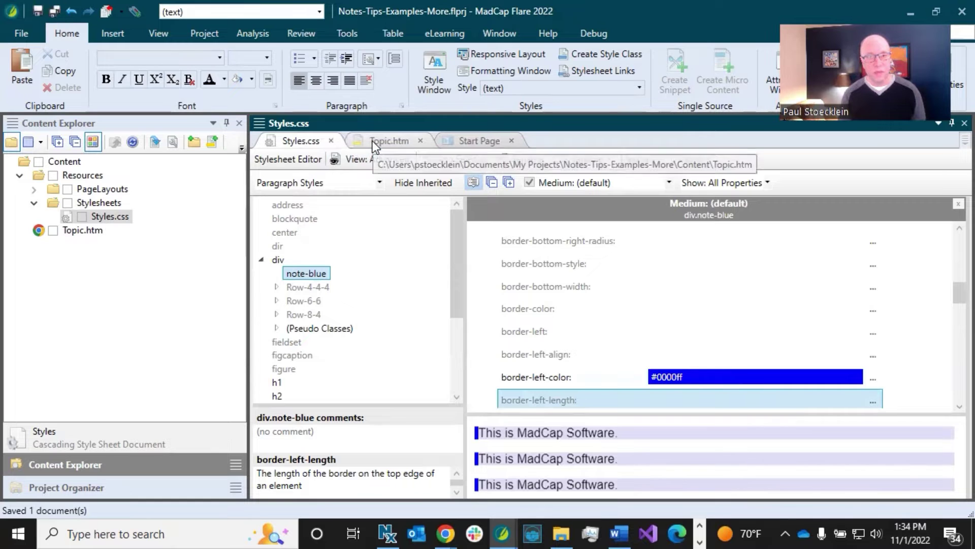
click(388, 271)
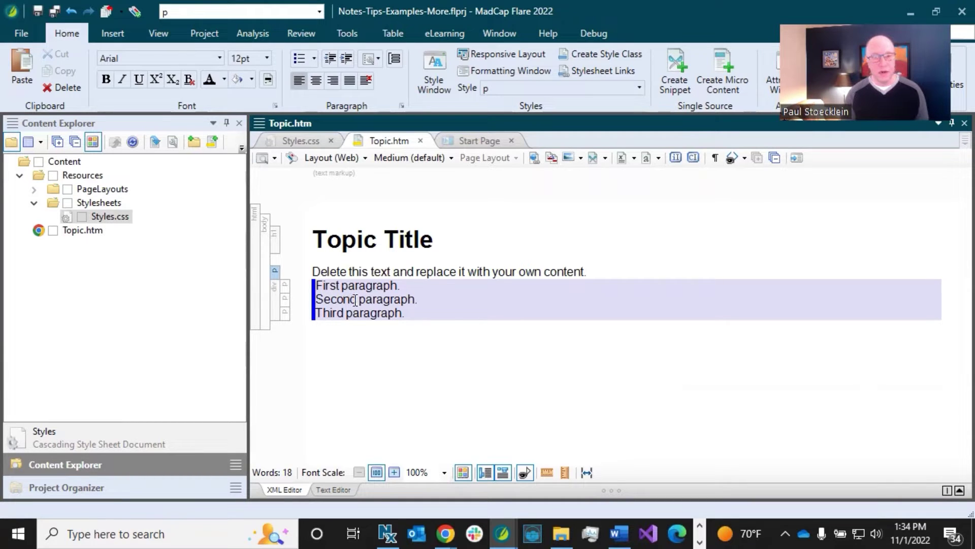
click(395, 274)
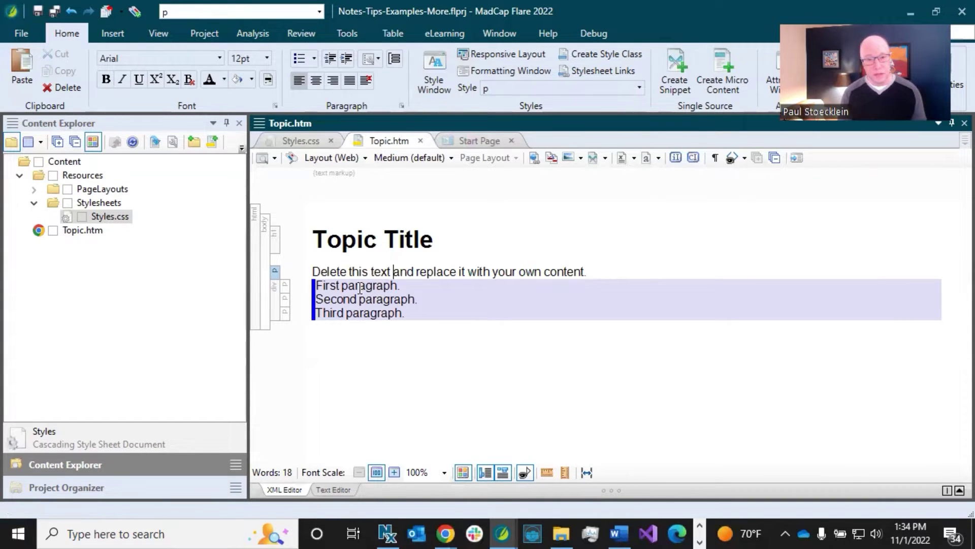
drag(355, 286, 369, 310)
click(370, 311)
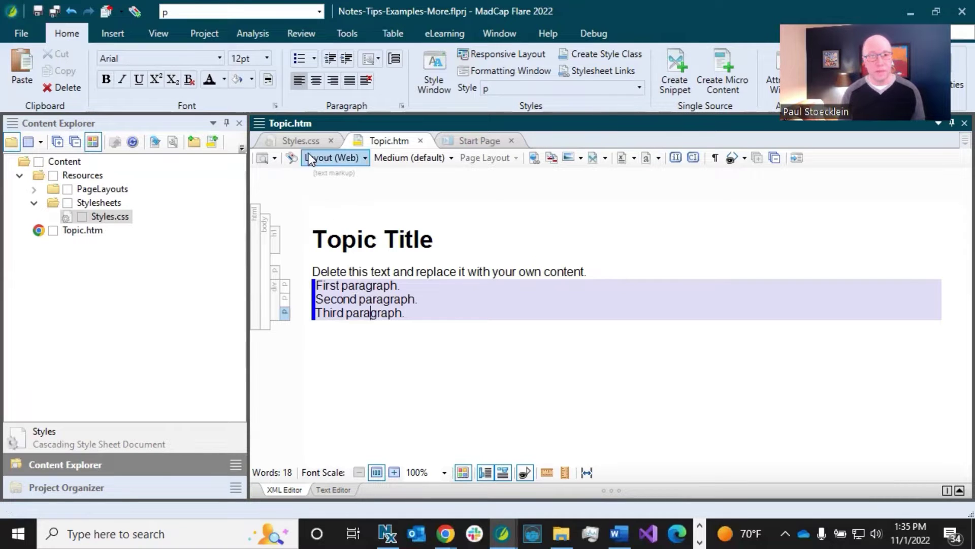
- Select the p style in Styles.css, and compare the paragraphs inside and outside the note-blue div in Topic.htm
click(303, 141)
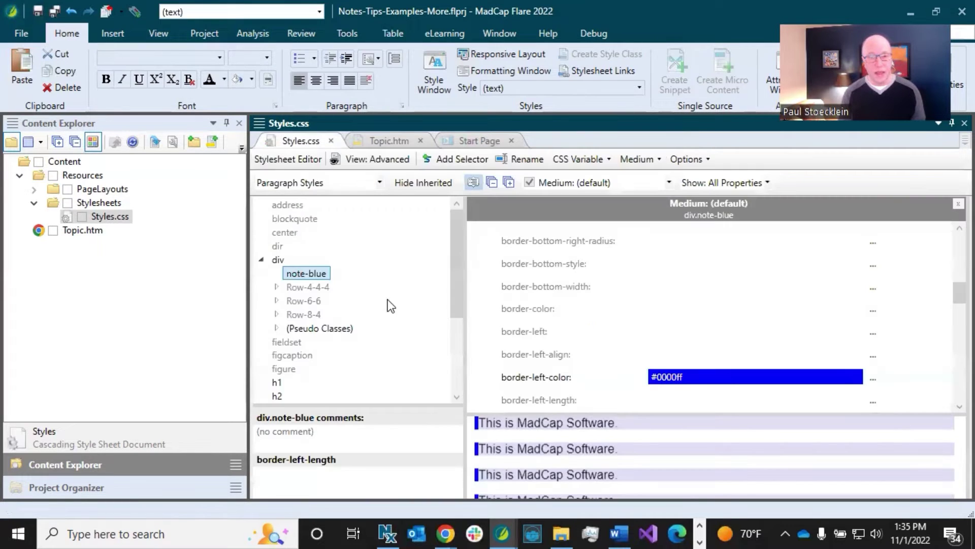
scroll(458, 278, down, 3)
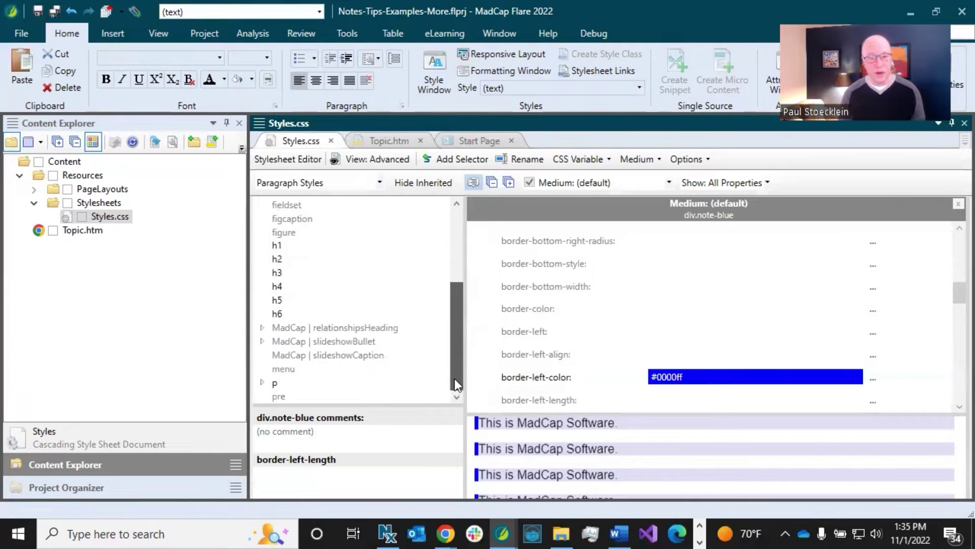
click(275, 383)
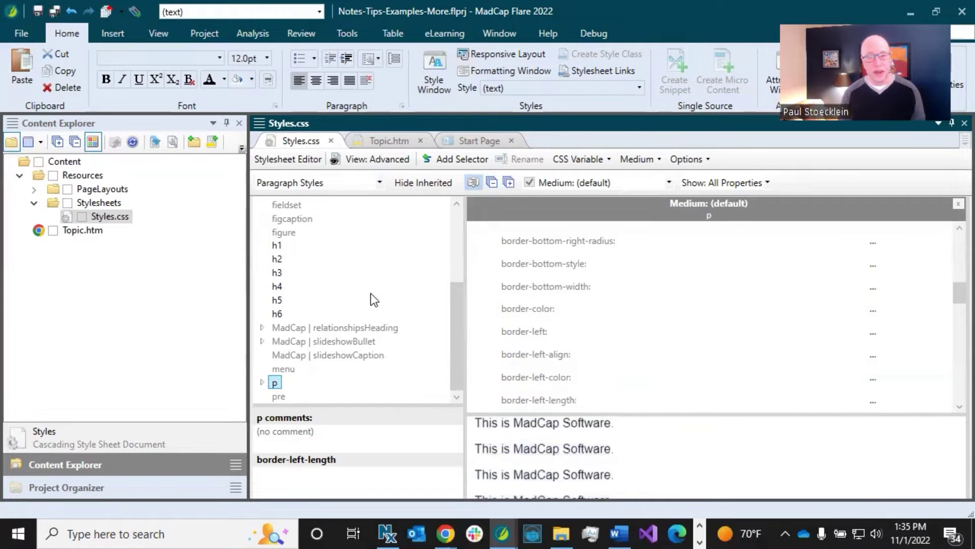
click(385, 142)
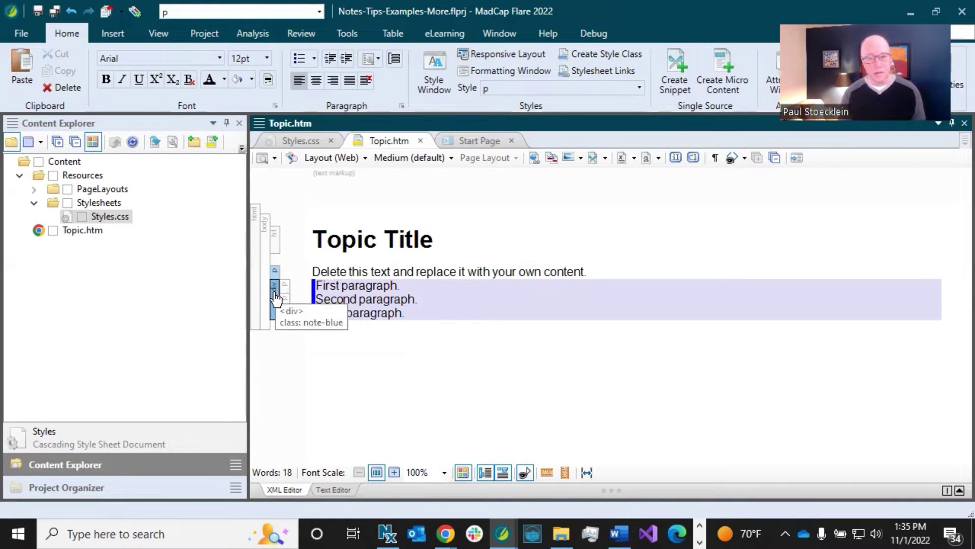
click(398, 287)
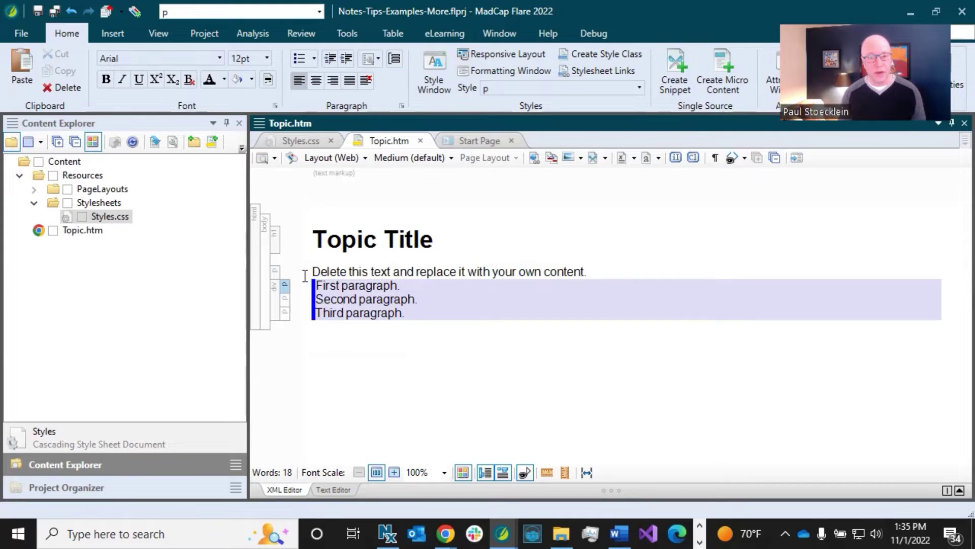
click(340, 272)
- Expand the Box properties of the p style in Styles.css and examine its margin settings
click(305, 141)
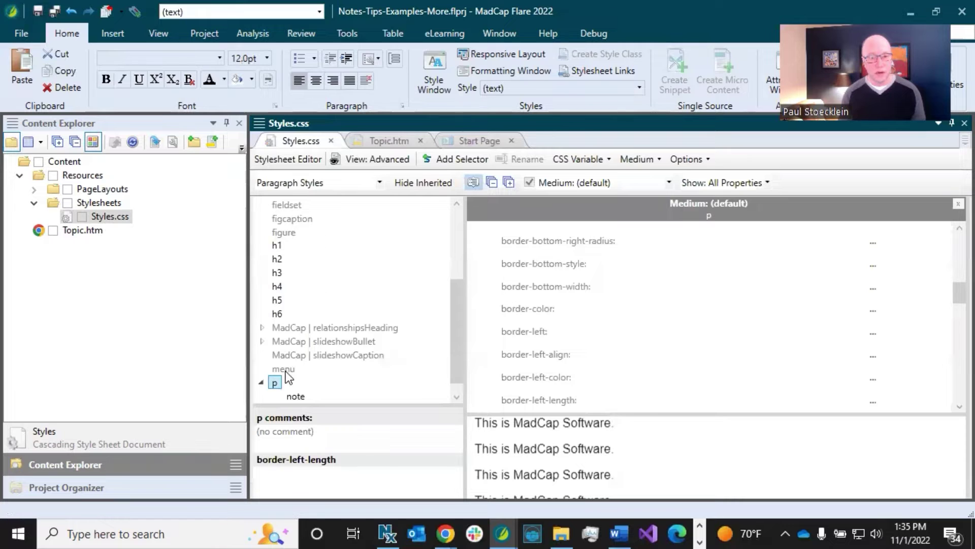
scroll(356, 361, down, 1)
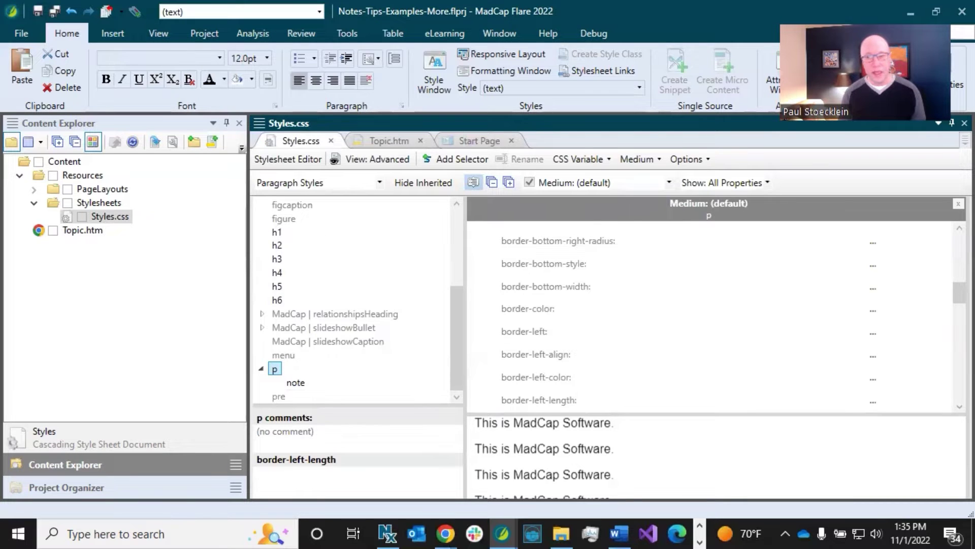
drag(952, 303, 952, 237)
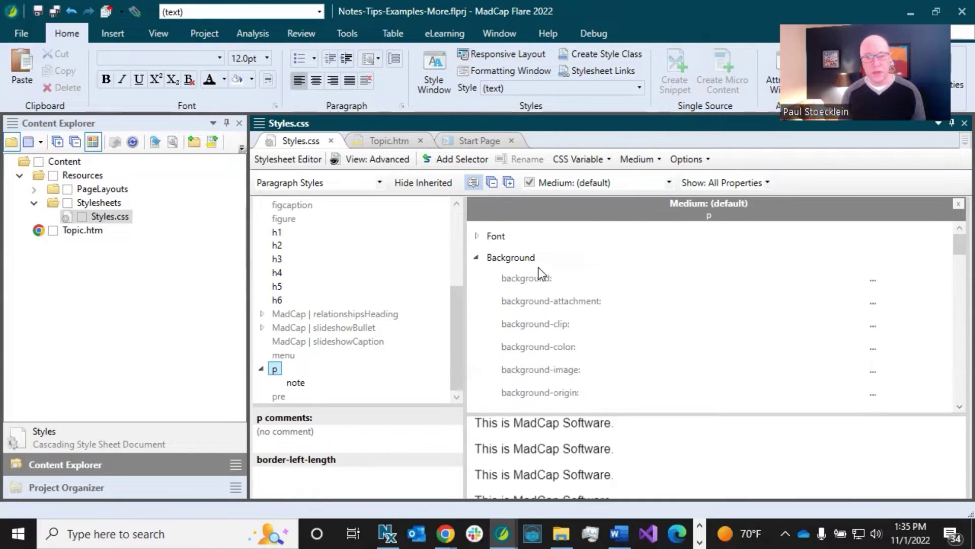
click(476, 257)
click(476, 300)
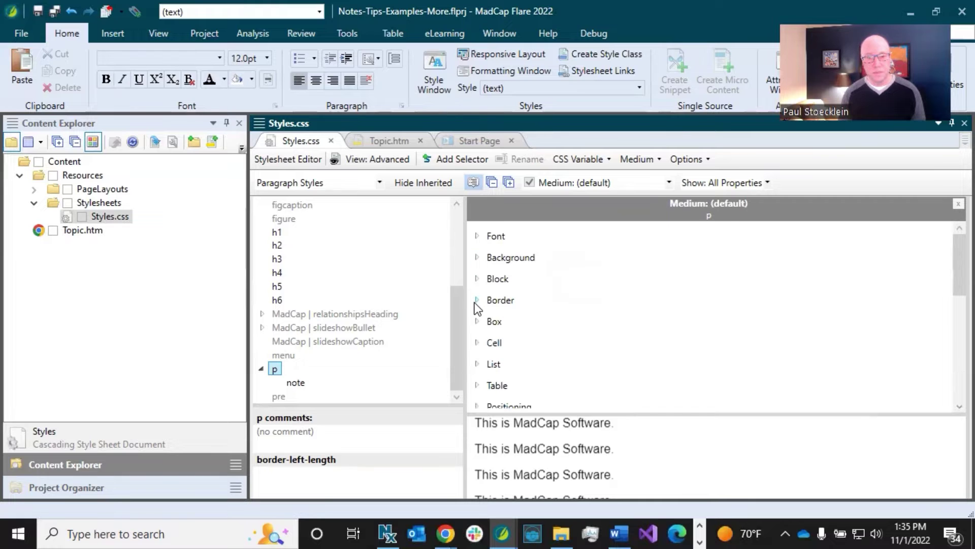
click(476, 321)
scroll(569, 321, down, 5)
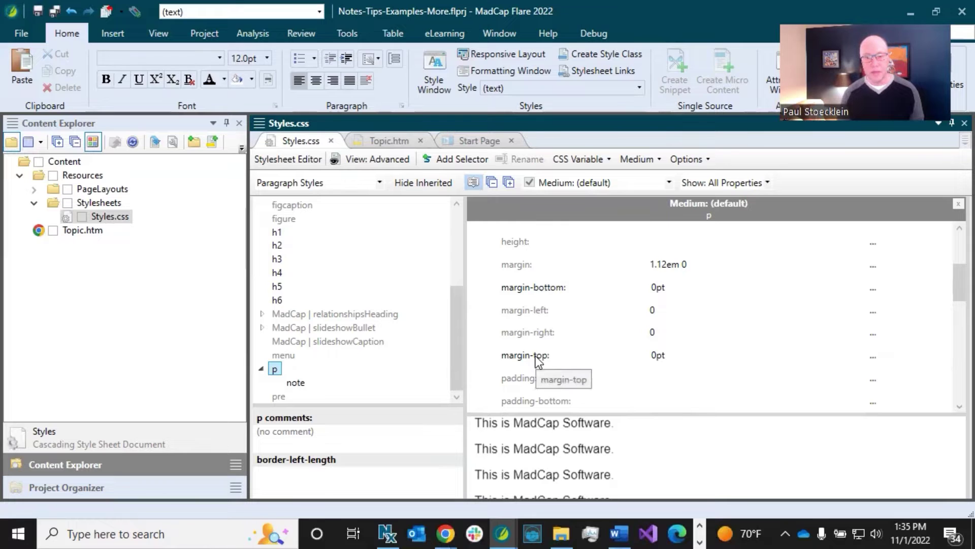
click(666, 354)
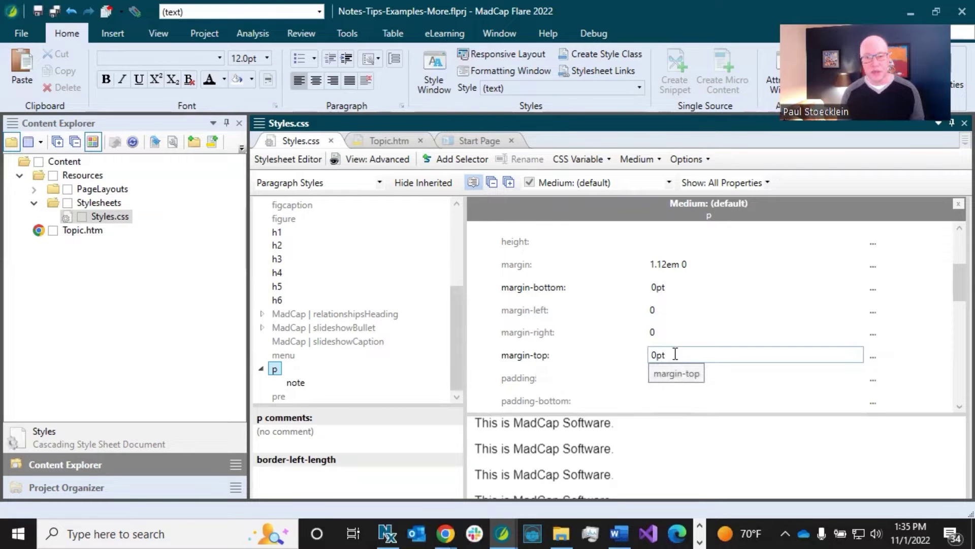
mouse_move(514, 268)
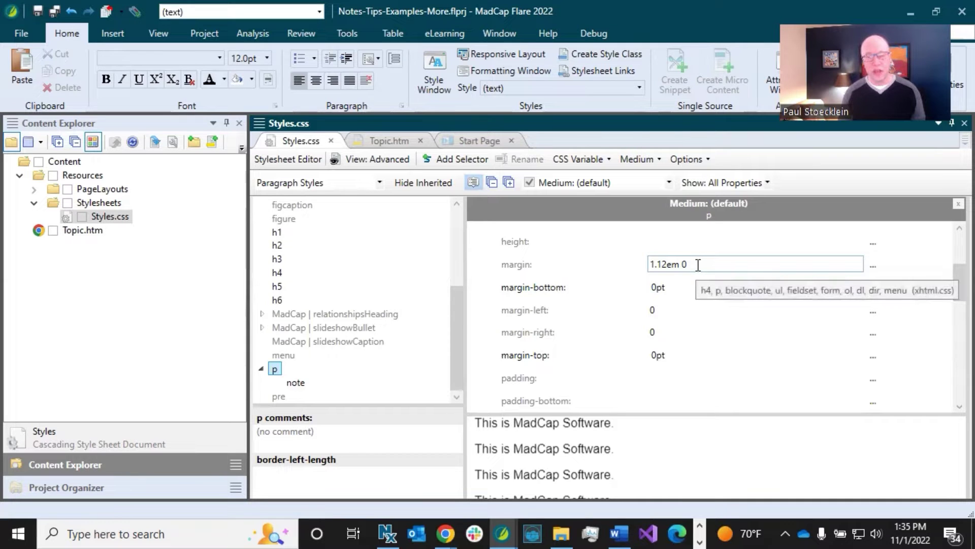
key(Return)
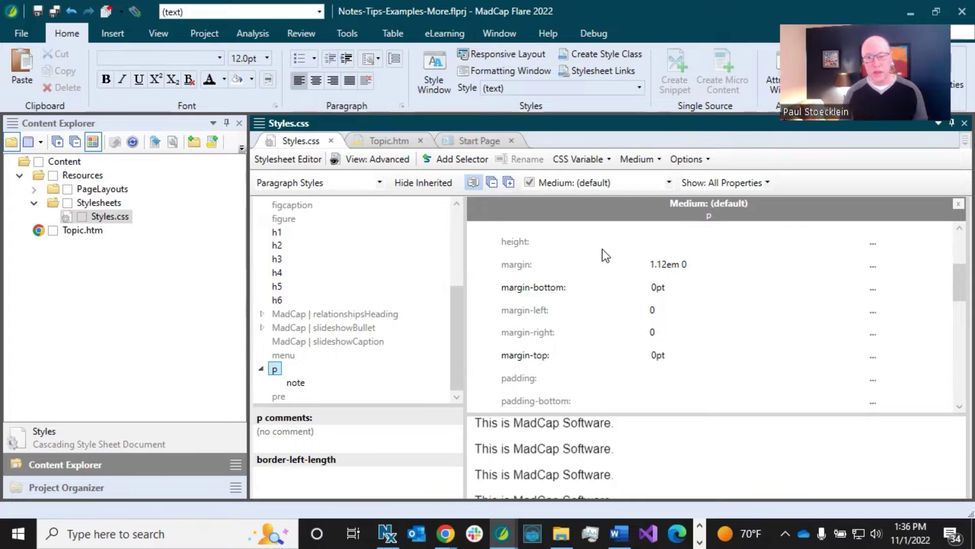
- Set the margin of the p style to 8px 0px 8px 0px
click(680, 263)
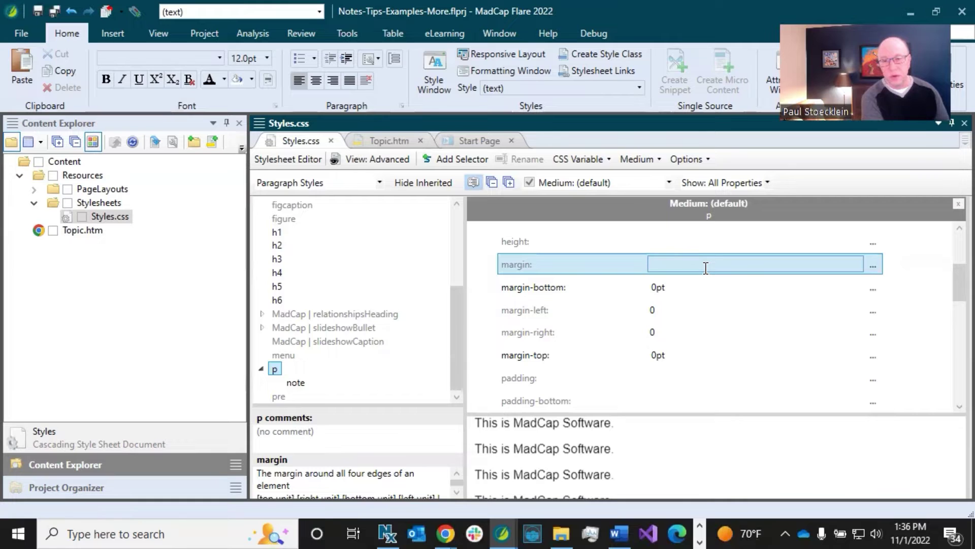
text(8px)
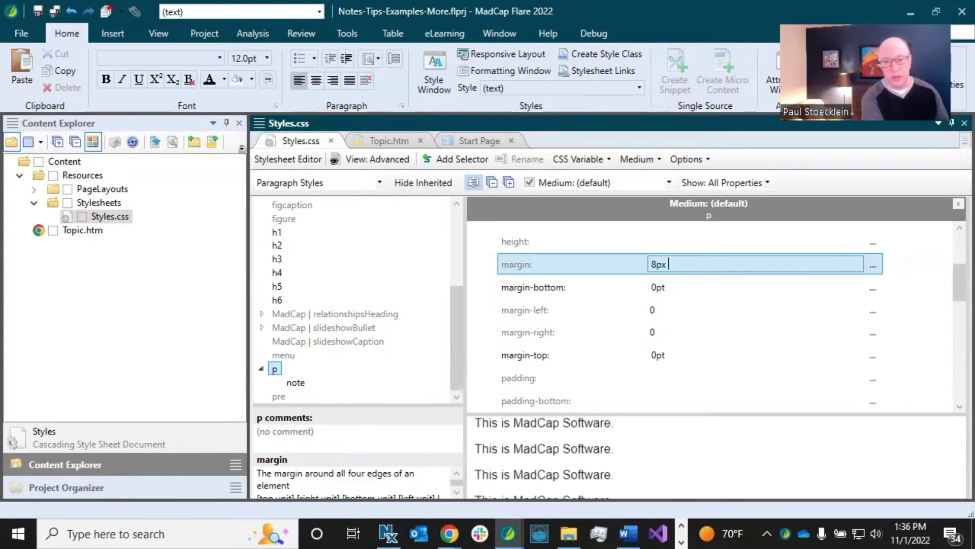
text(0px)
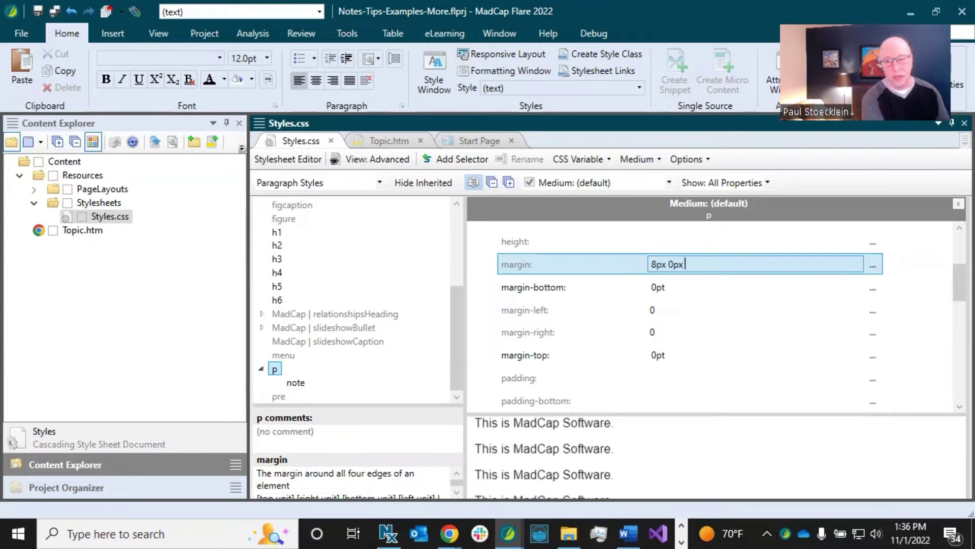
text( 8px 0)
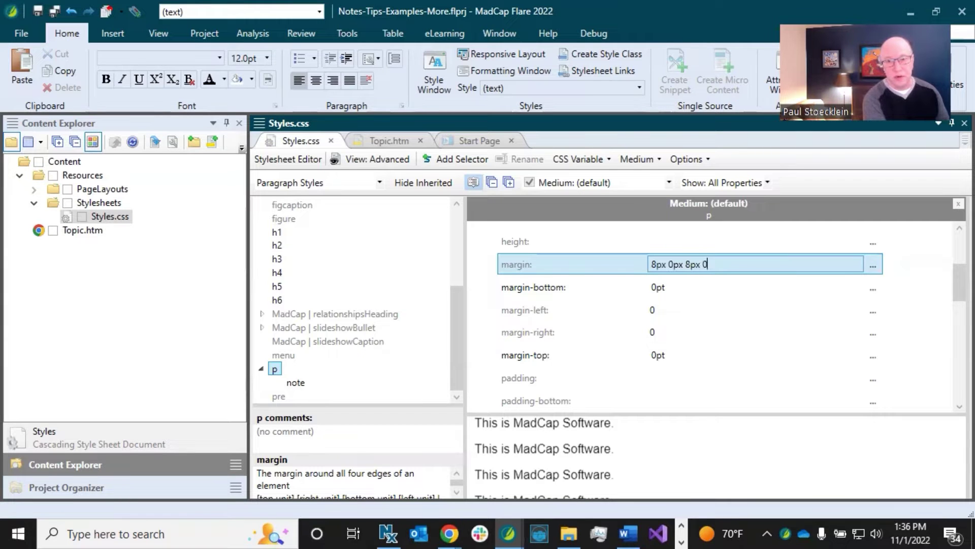
text(px)
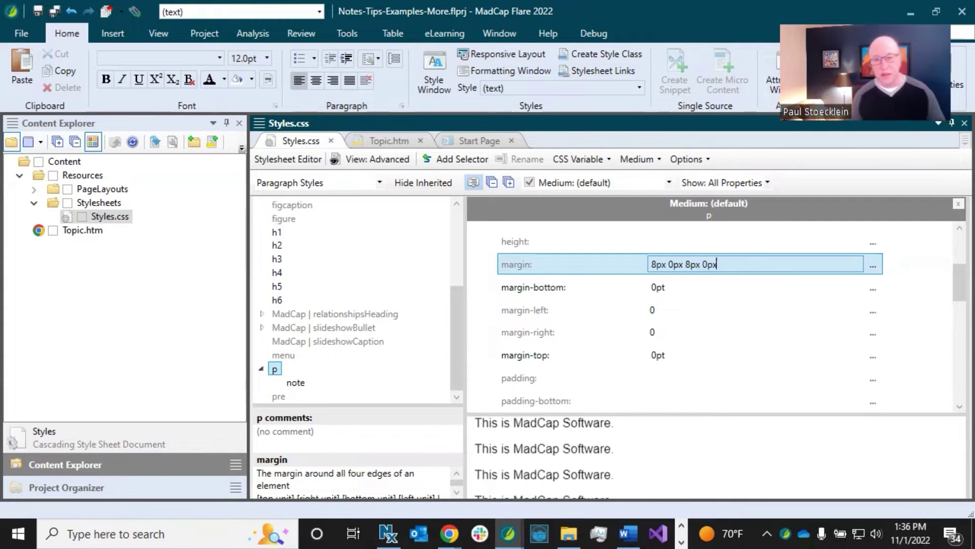
click(557, 291)
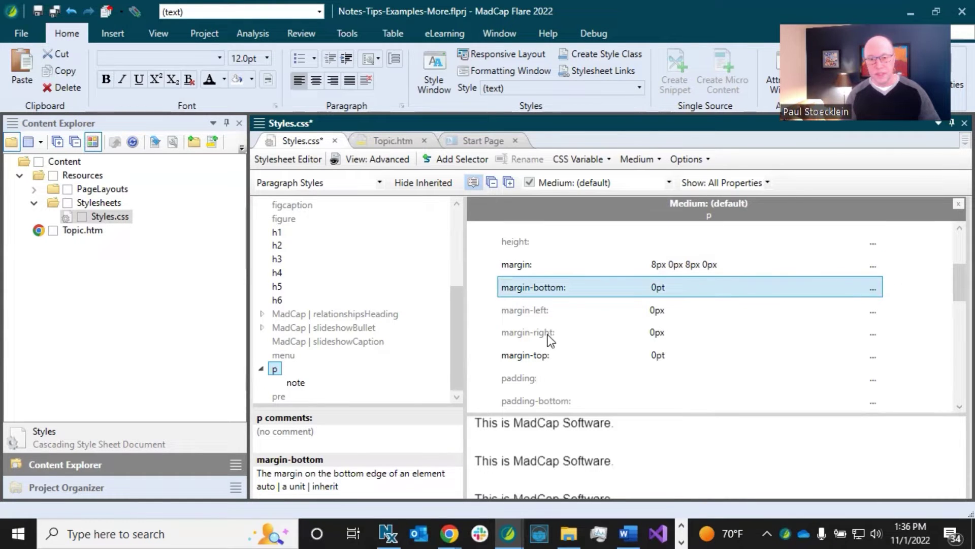
- Clear the separate margin-bottom and margin-top values of the p style and save the stylesheet
click(593, 291)
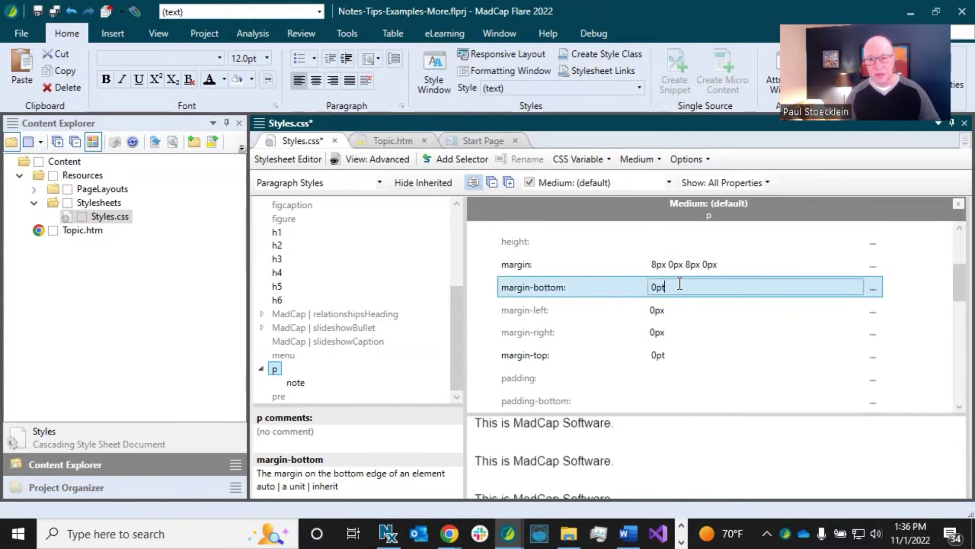
key(BackSpace)
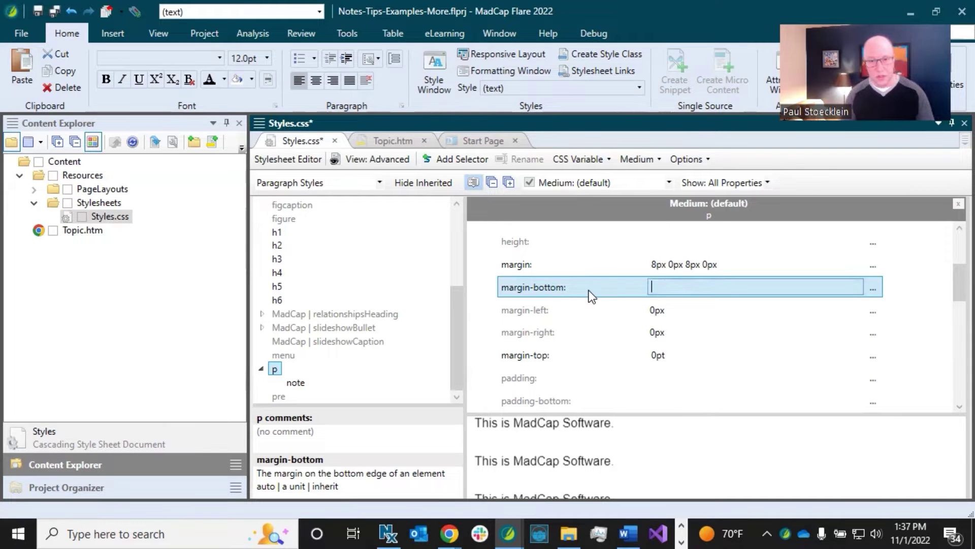
click(589, 353)
drag(699, 352, 608, 351)
key(BackSpace)
click(581, 330)
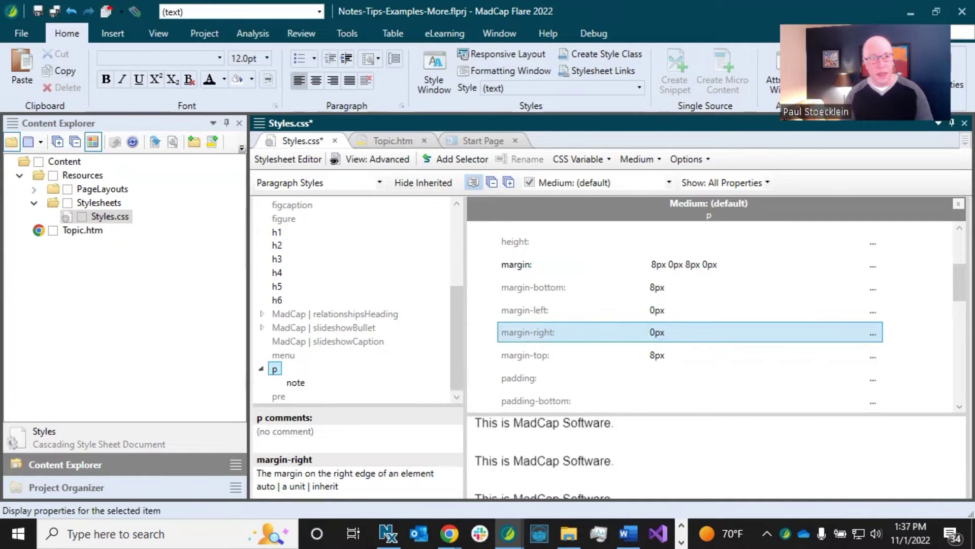
click(53, 13)
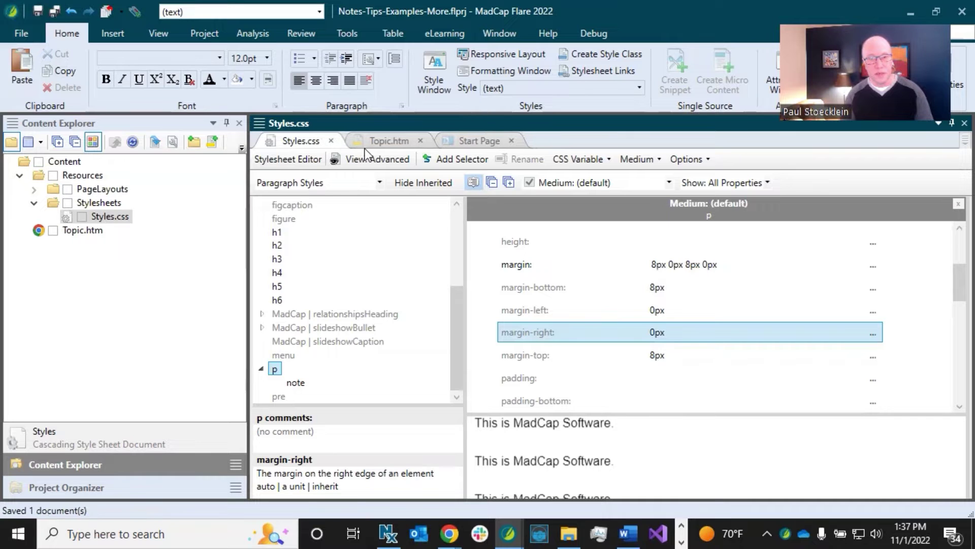
- Check the spacing of the paragraphs inside and outside the note-blue div in Topic.htm
click(383, 144)
click(382, 272)
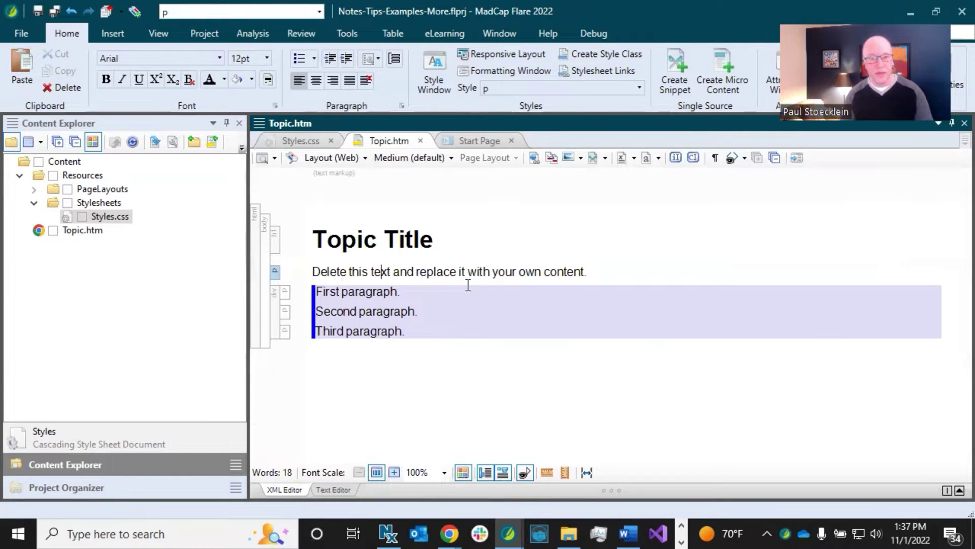
click(362, 293)
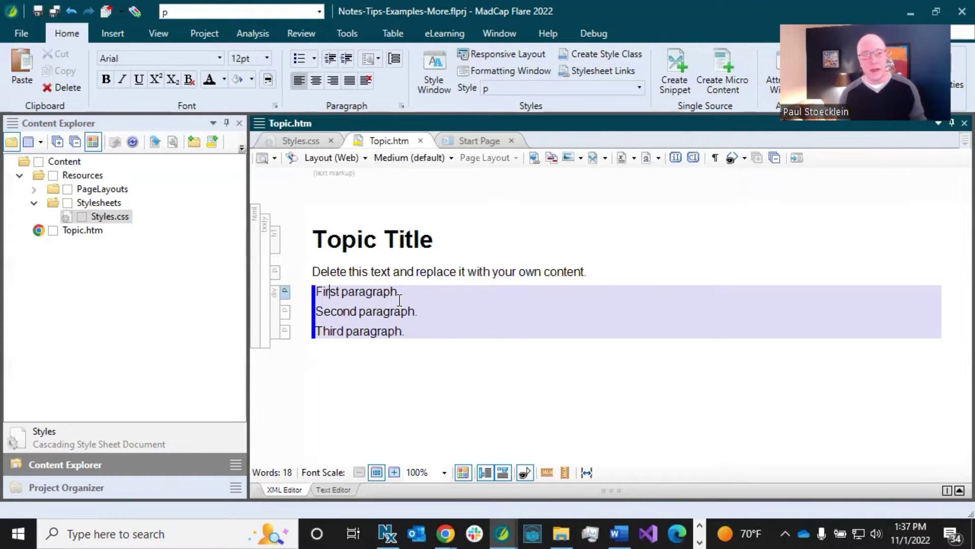
click(437, 312)
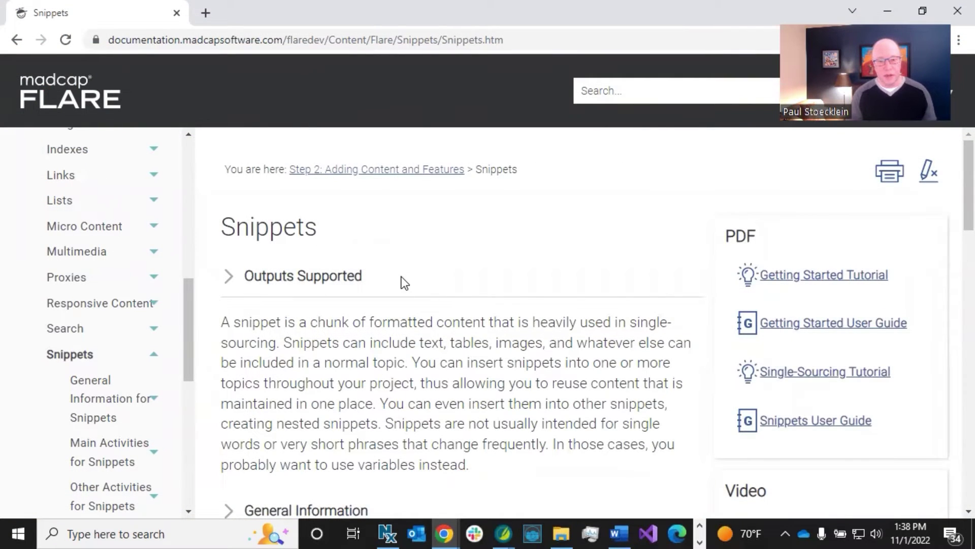
- Examine the borders, icons and bold labels of the EXAMPLE, WARNING and NOTE boxes on the Snippets documentation page
scroll(401, 277, down, 15)
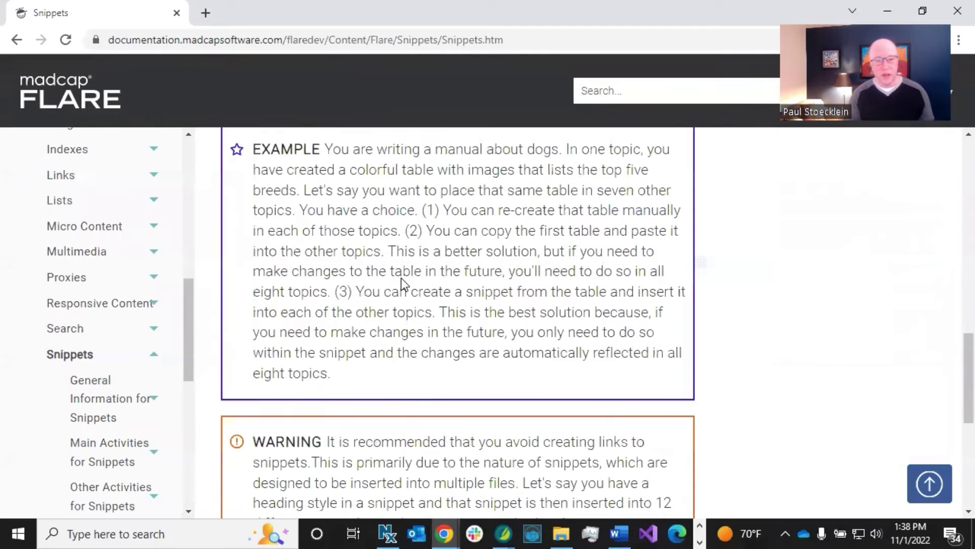
scroll(402, 278, up, 2)
scroll(298, 295, down, 3)
scroll(298, 306, down, 5)
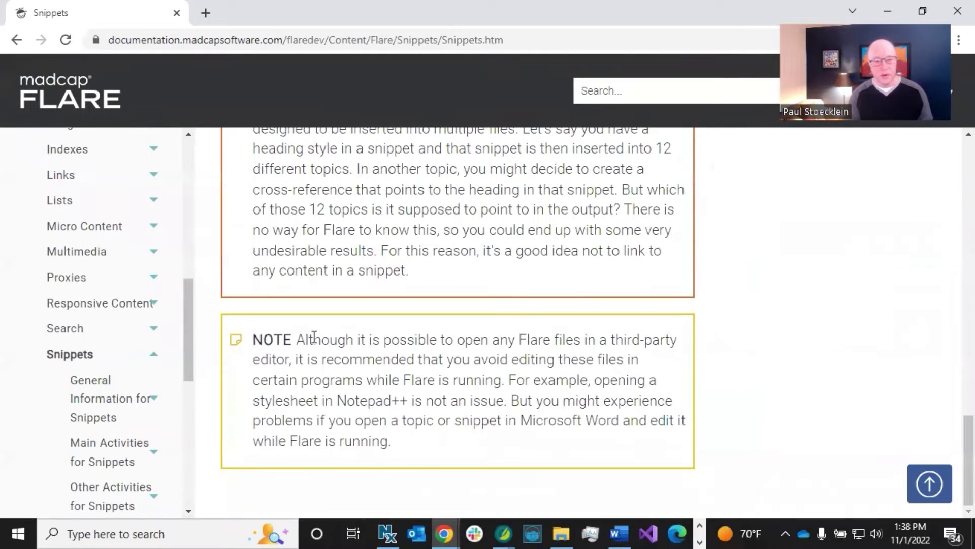
scroll(314, 337, up, 2)
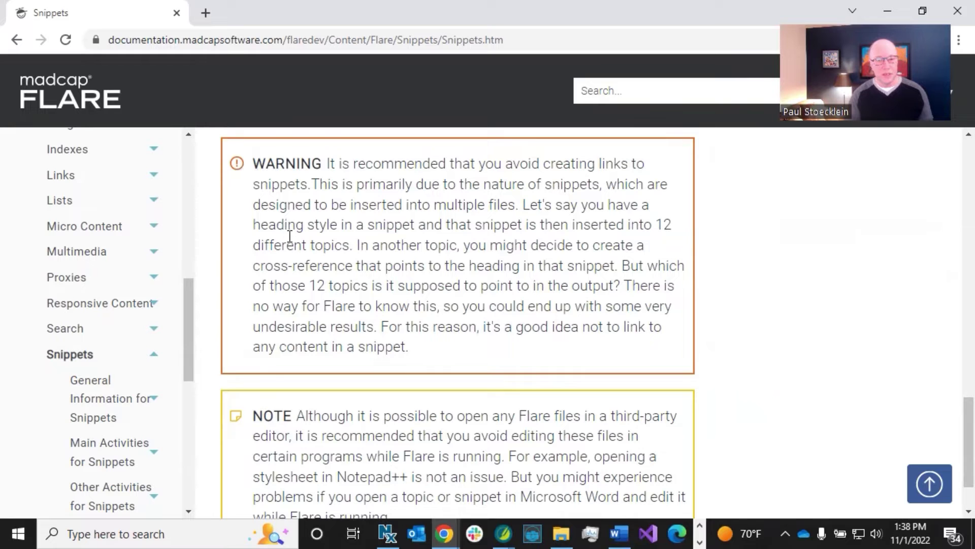
drag(262, 421, 293, 422)
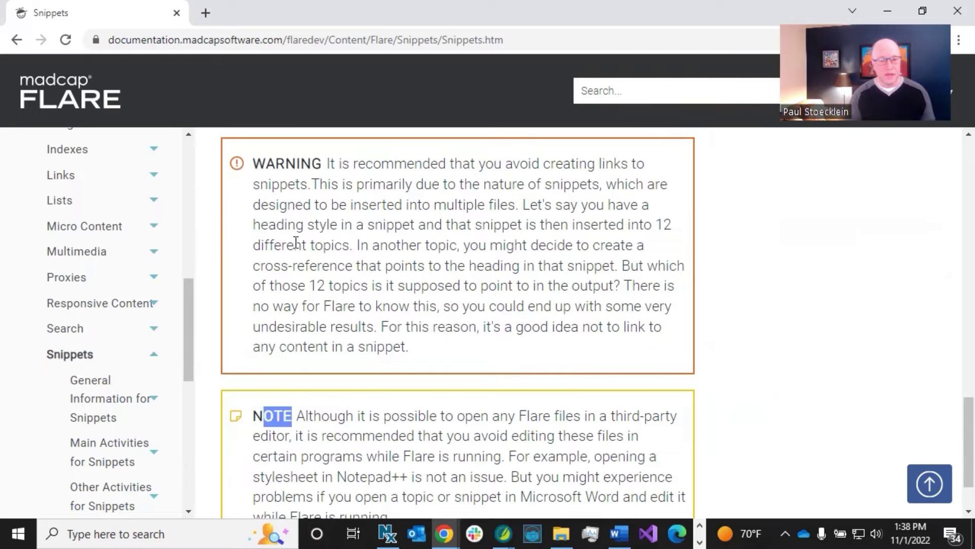
drag(283, 167, 323, 166)
click(362, 221)
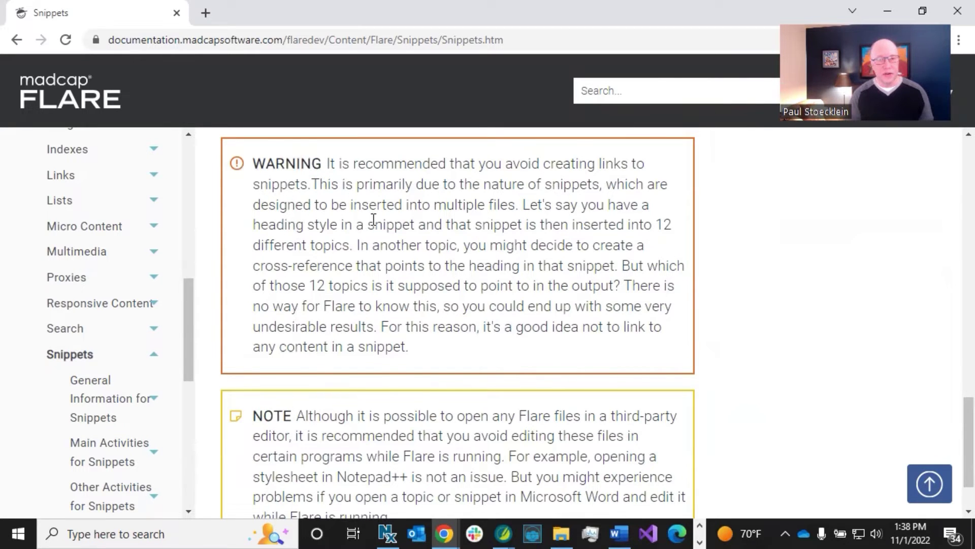
scroll(374, 219, up, 6)
scroll(373, 220, up, 1)
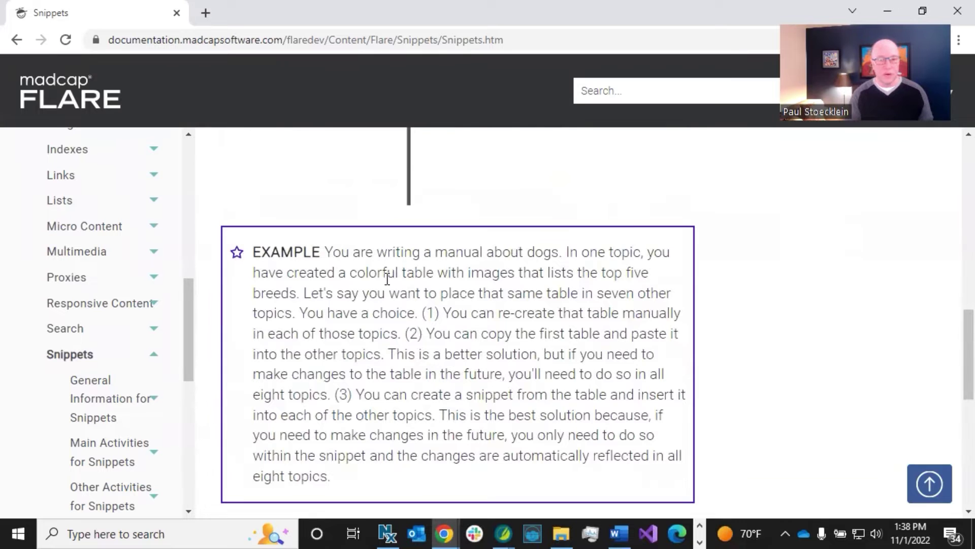
scroll(387, 278, down, 3)
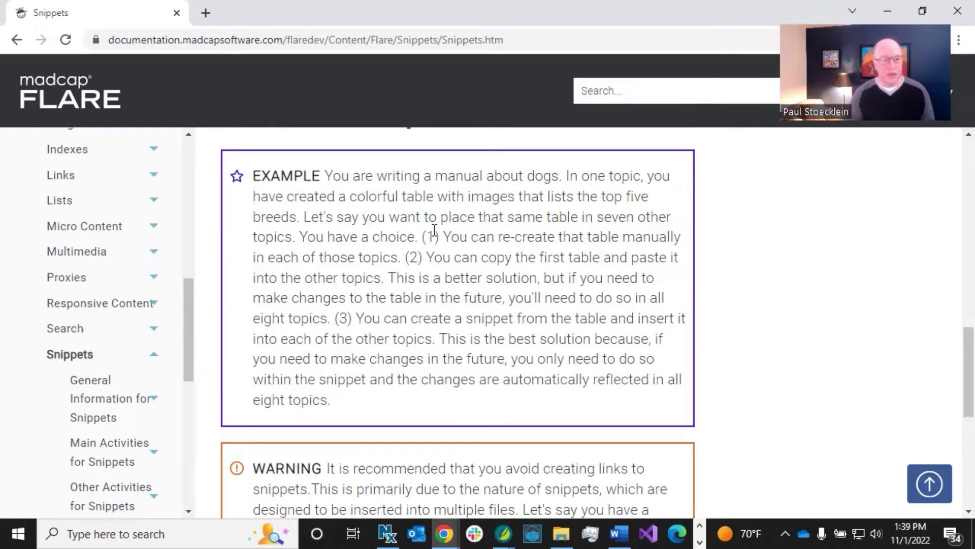
- Open the Images page of the Flare documentation and view its TIP box
scroll(101, 236, up, 3)
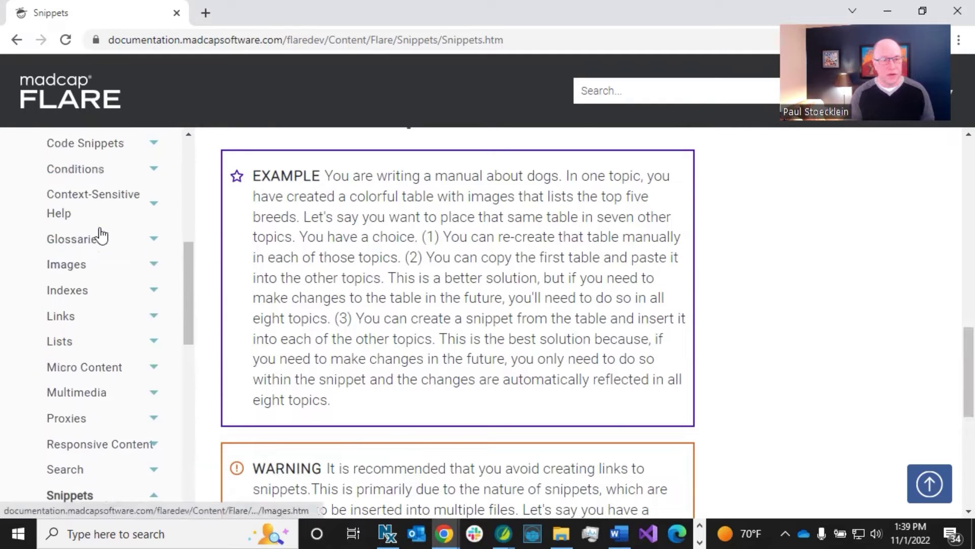
click(53, 273)
scroll(404, 277, down, 7)
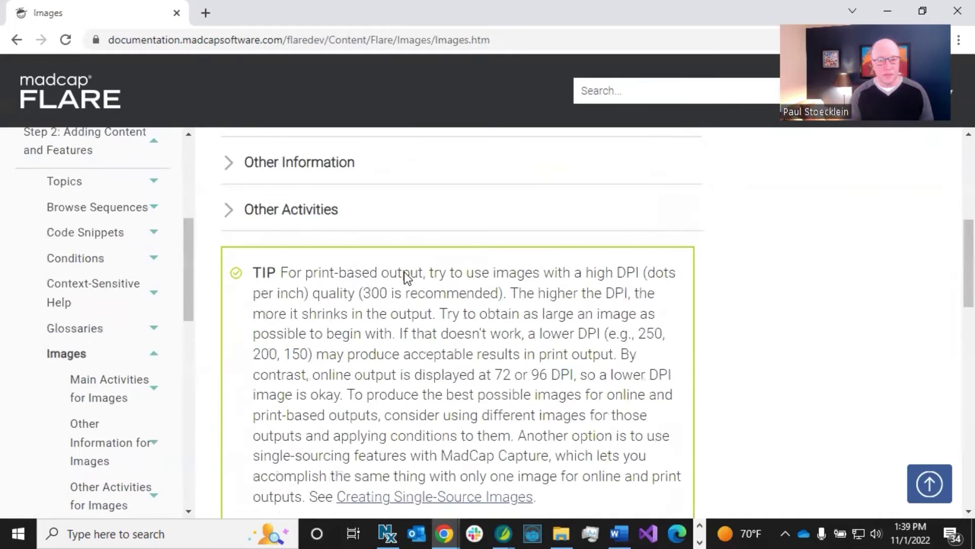
scroll(405, 277, down, 2)
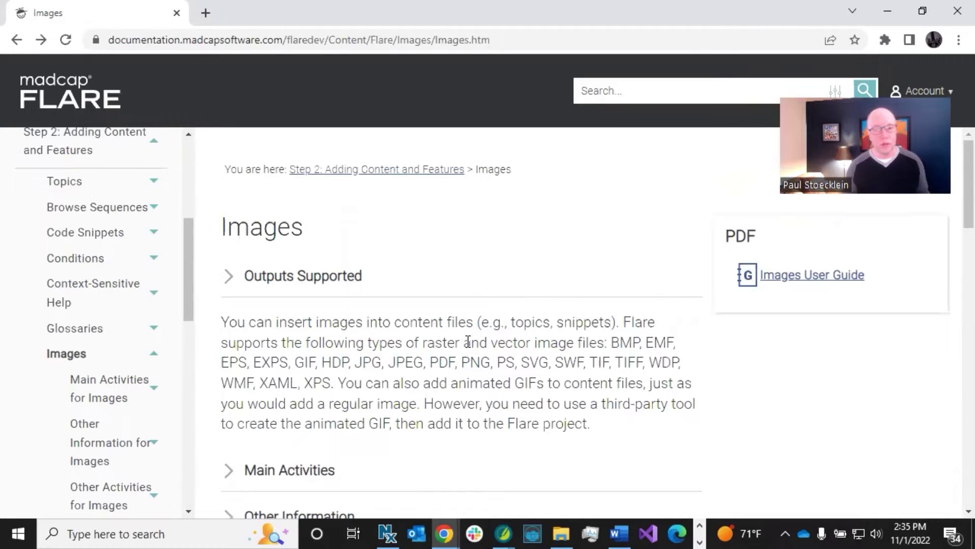
- Compare the design of the TIP box with the NOTE boxes below it on the Images page
drag(332, 322, 368, 361)
click(368, 362)
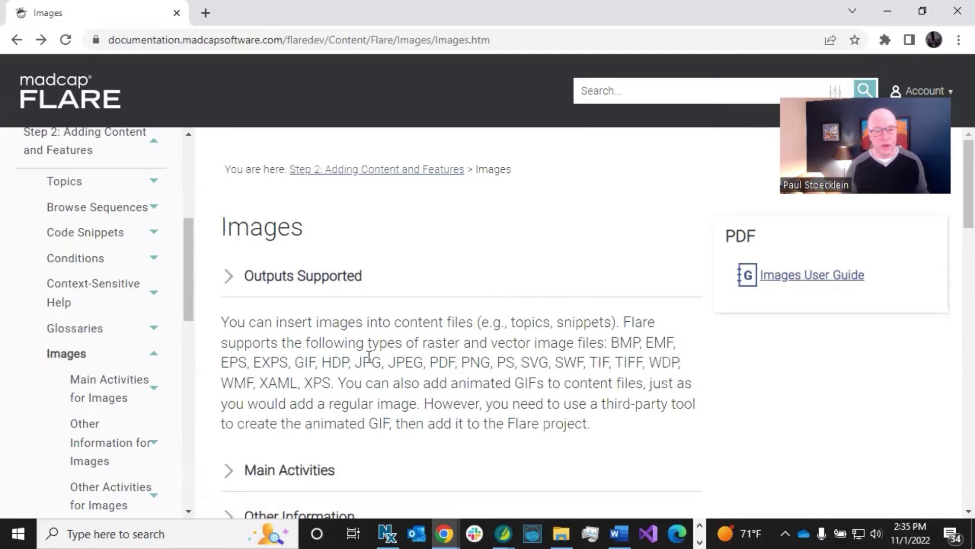
scroll(371, 351, down, 10)
scroll(369, 354, up, 3)
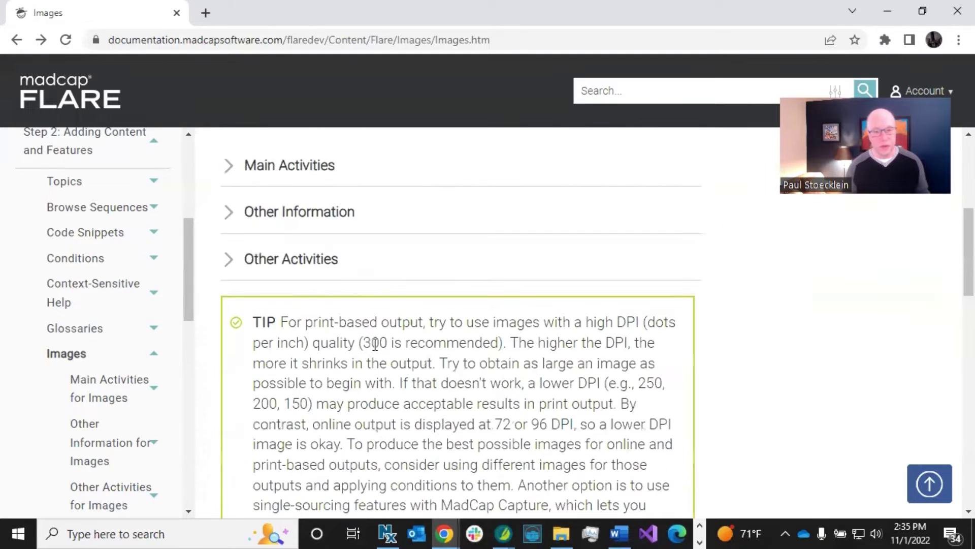
scroll(375, 345, down, 1)
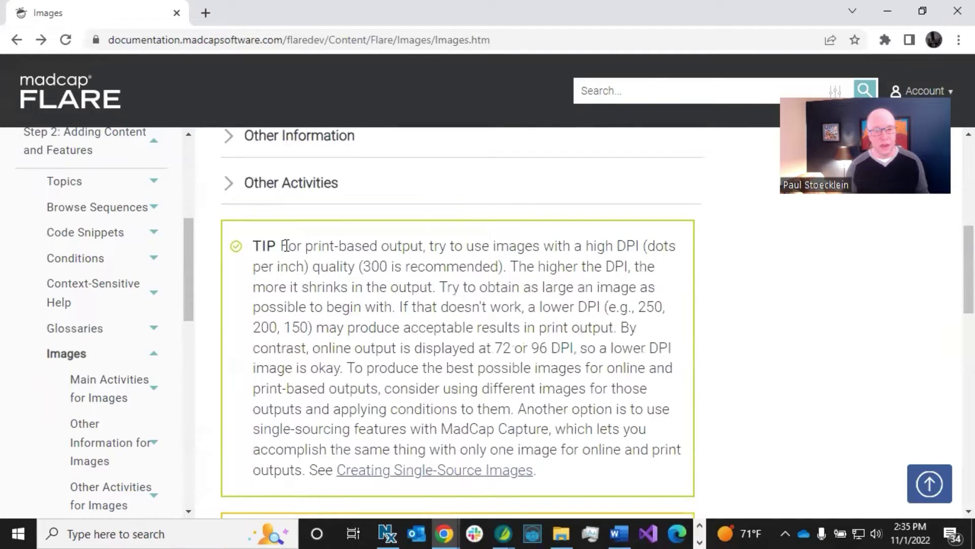
scroll(286, 246, down, 3)
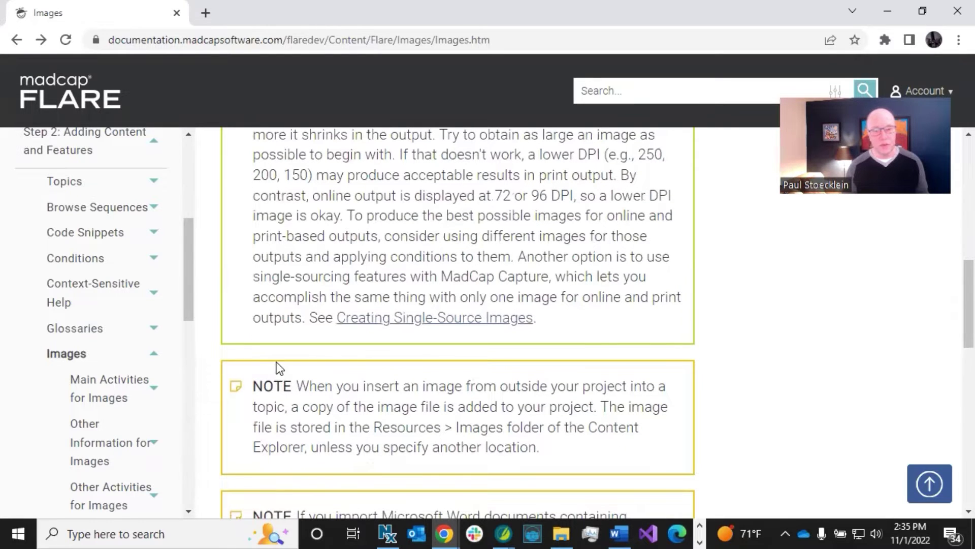
scroll(353, 231, up, 2)
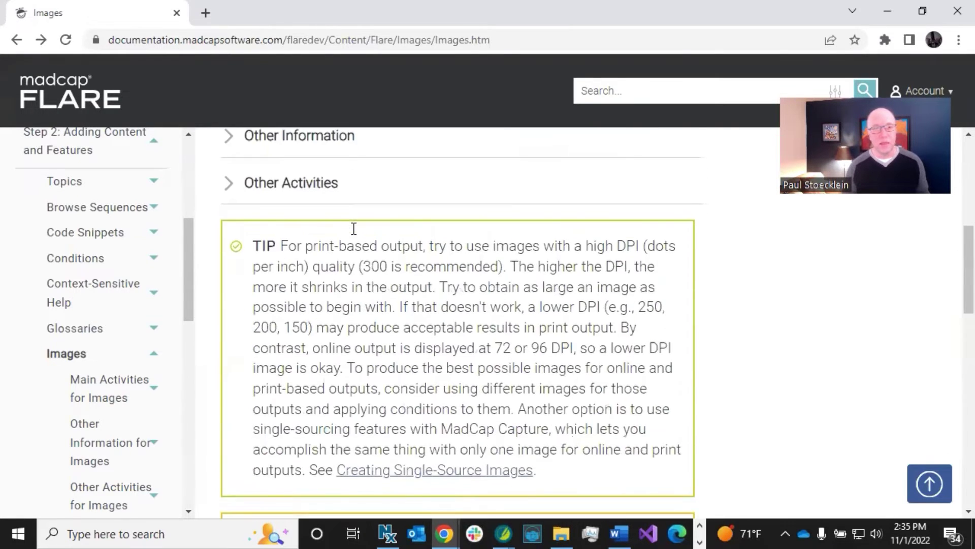
scroll(352, 227, down, 1)
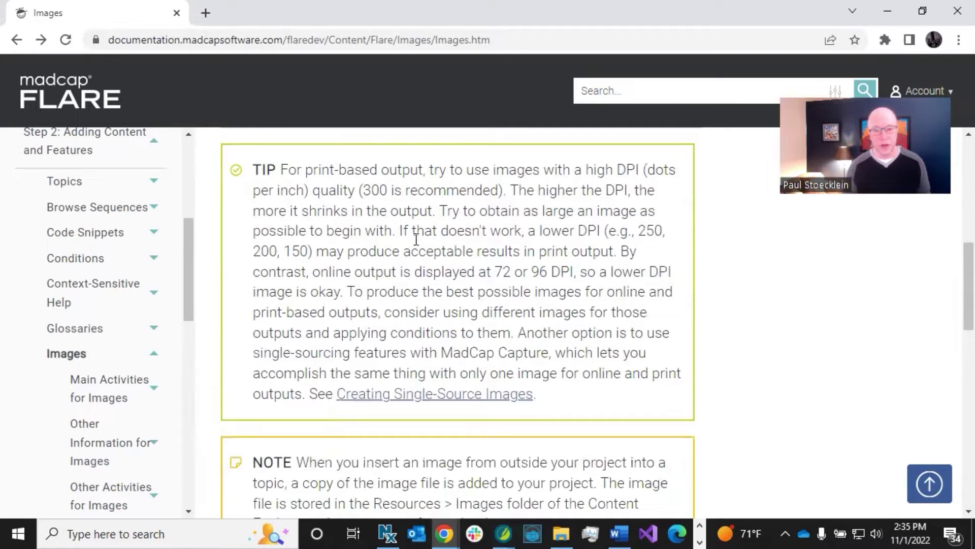
- Switch back to MadCap Flare and reset the class of the note-blue div around the three paragraphs in Topic.htm
click(503, 533)
click(472, 454)
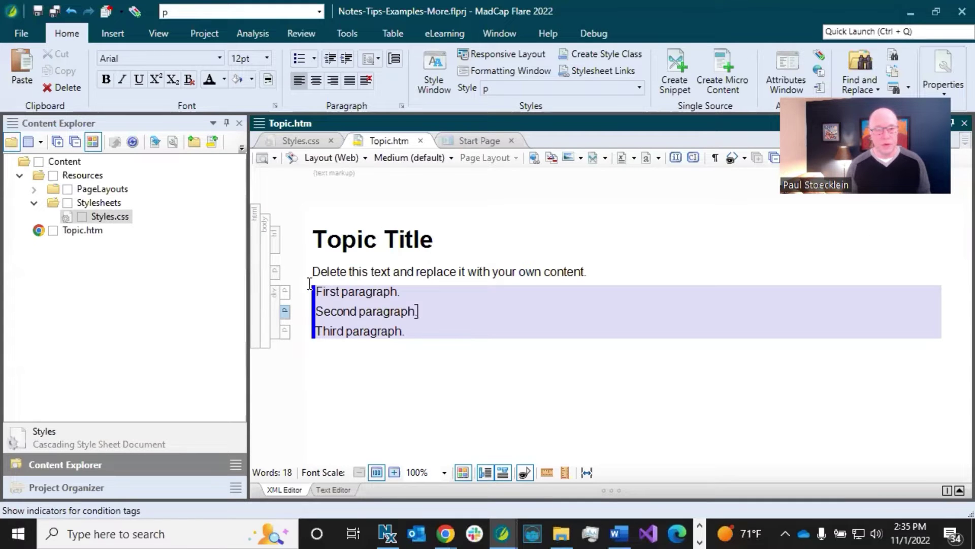
click(274, 299)
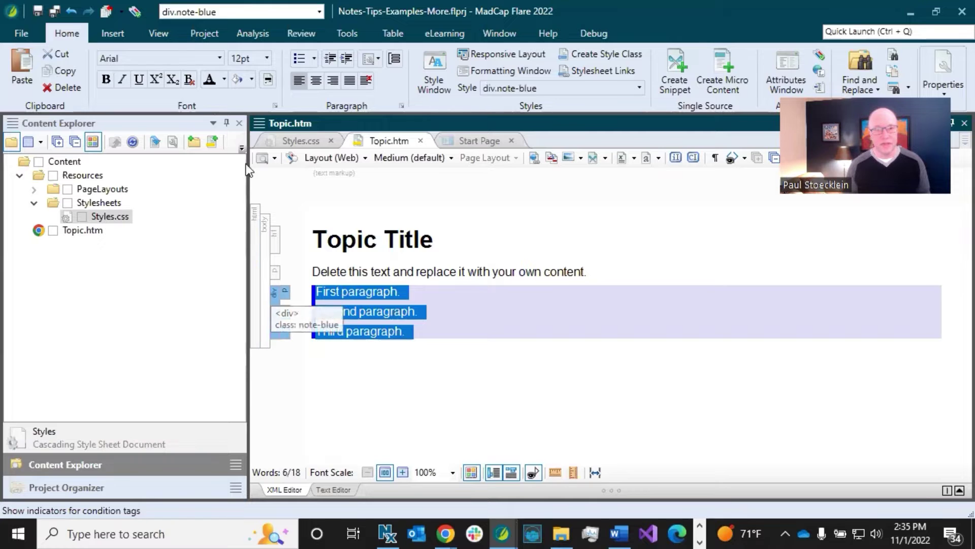
click(639, 89)
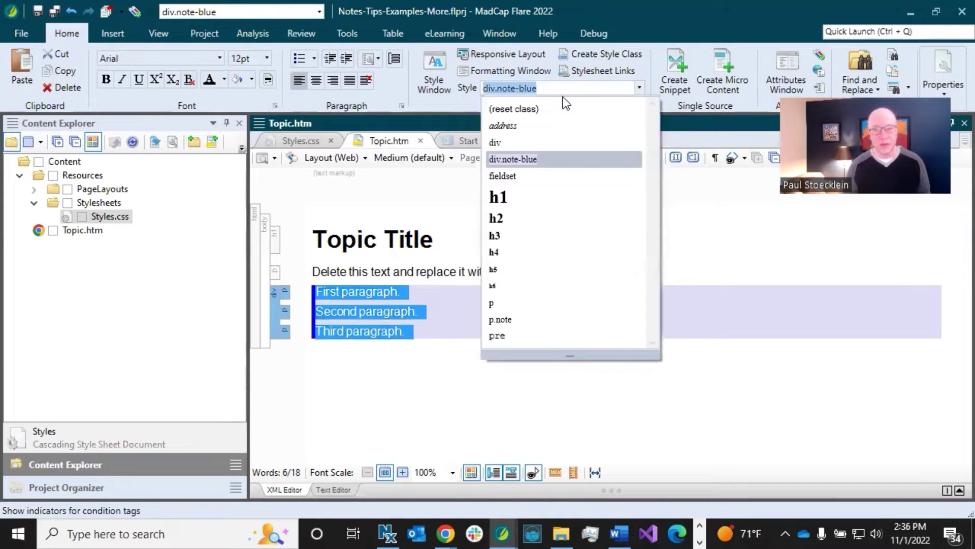
click(528, 108)
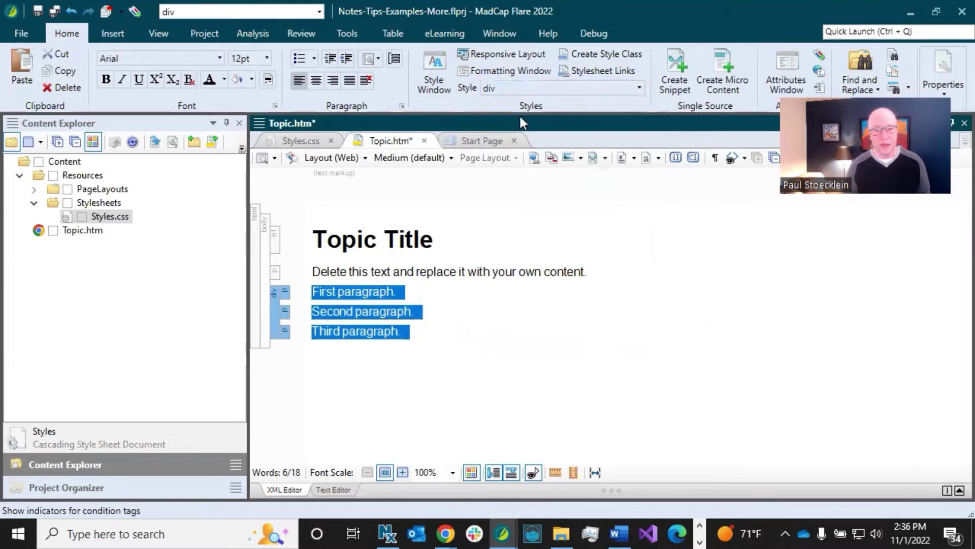
click(396, 271)
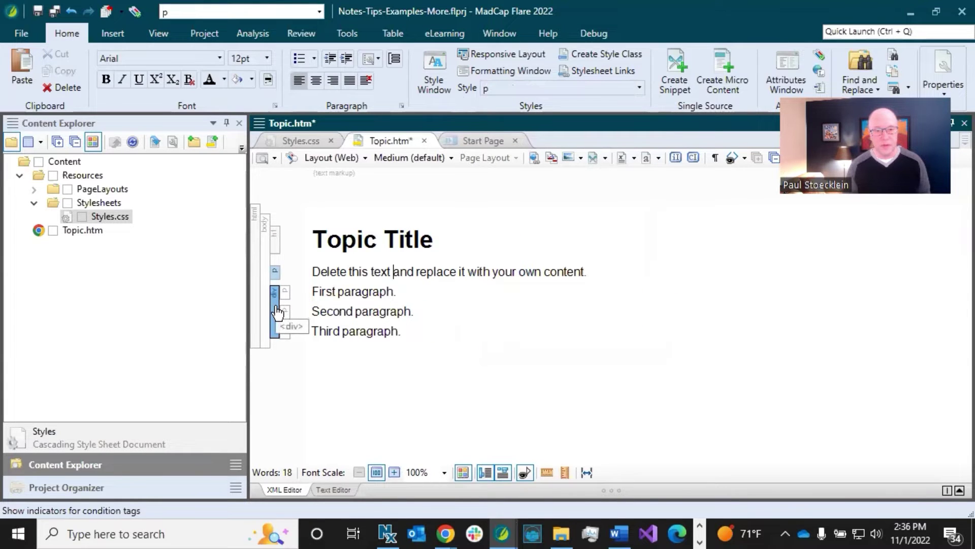
- Check the styles available for the div around the three paragraphs without applying one, and save Topic.htm
click(336, 294)
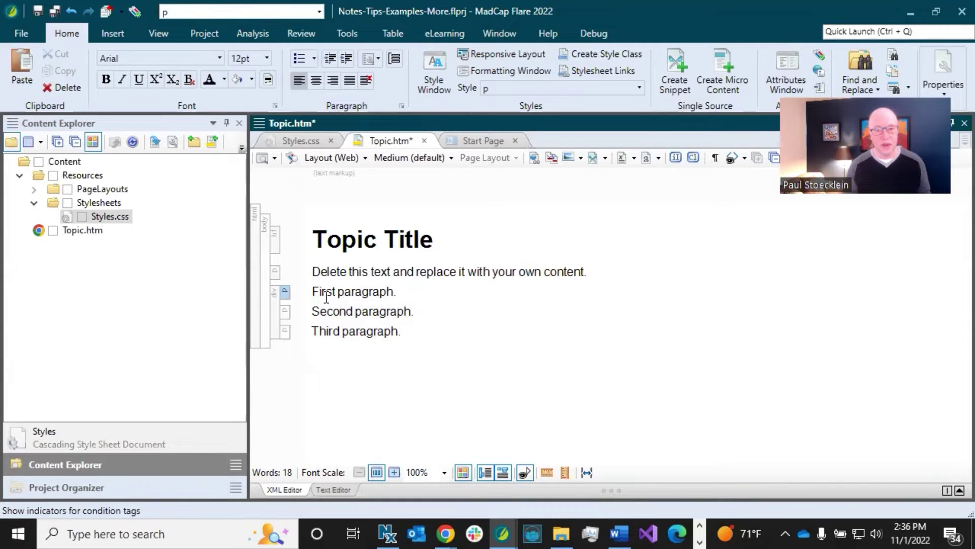
click(275, 308)
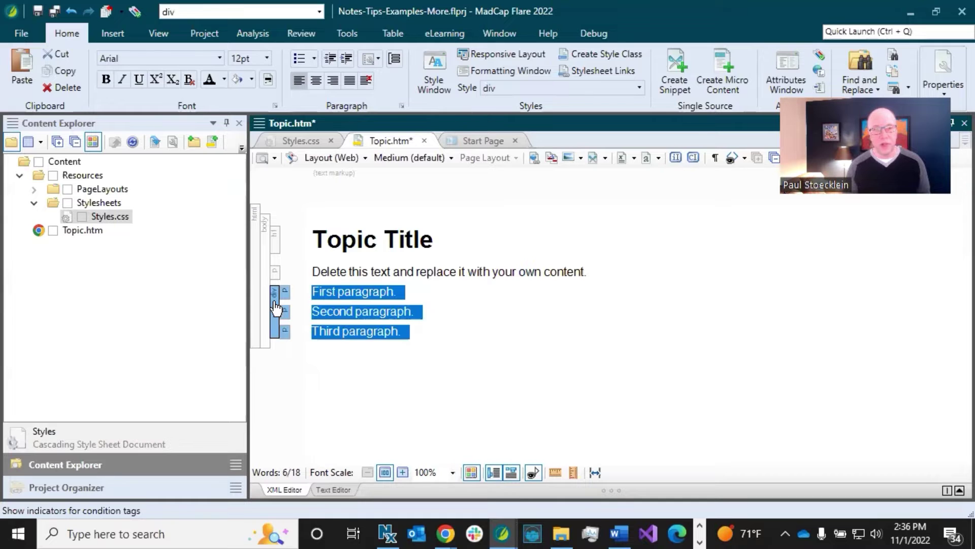
click(640, 90)
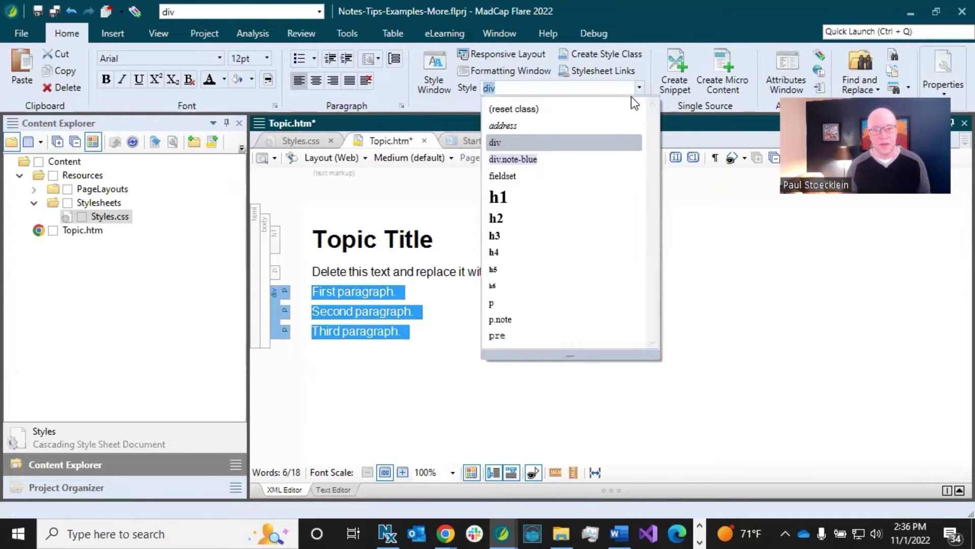
key(Escape)
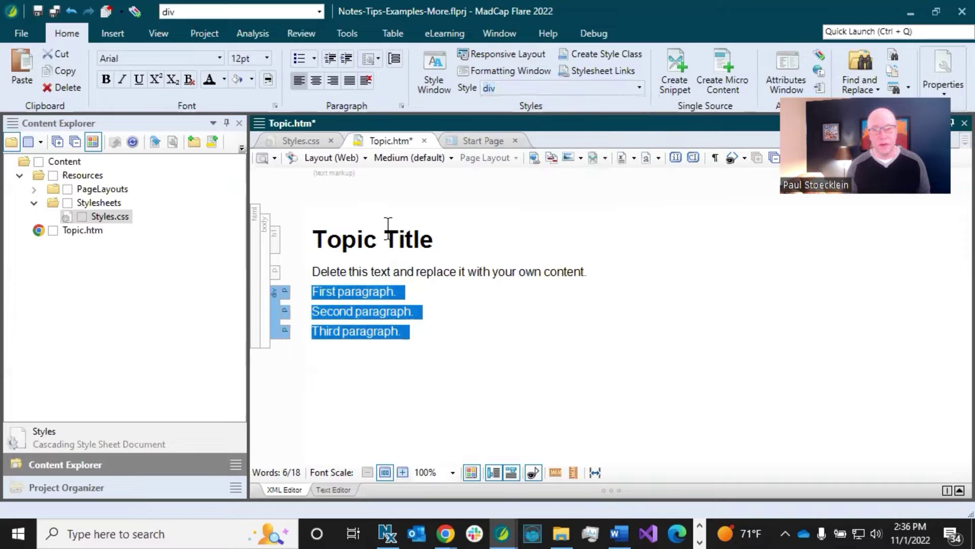
click(55, 11)
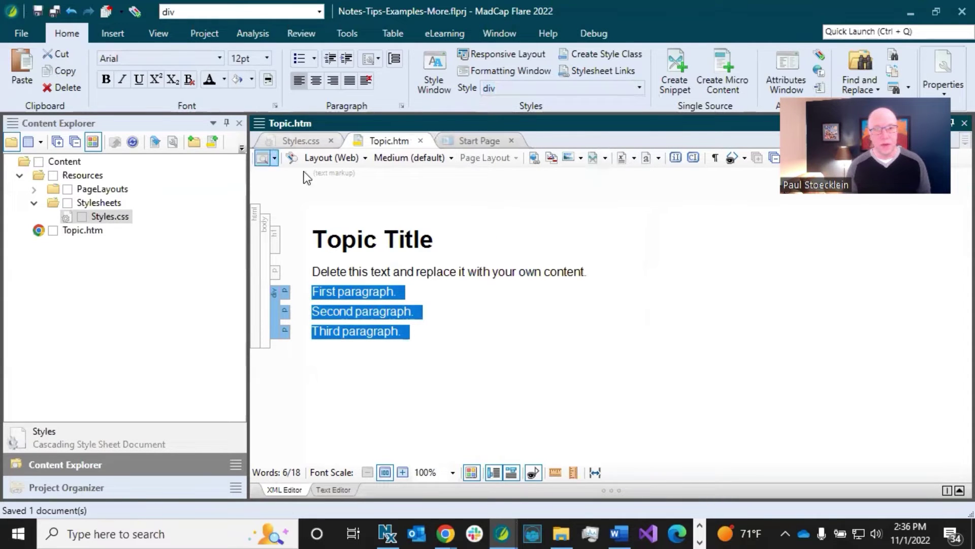
- Add a new class named note to the div style in Styles.css
click(309, 141)
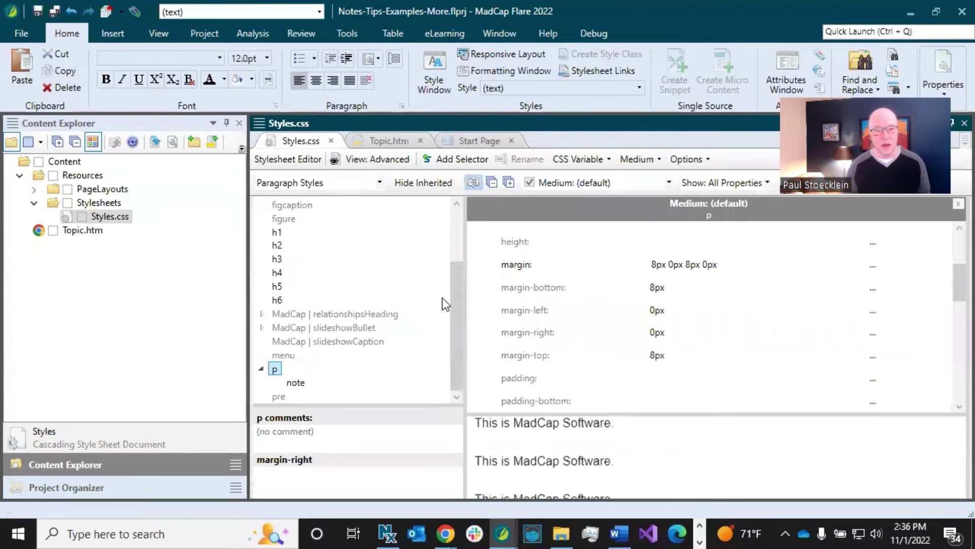
drag(453, 297, 450, 221)
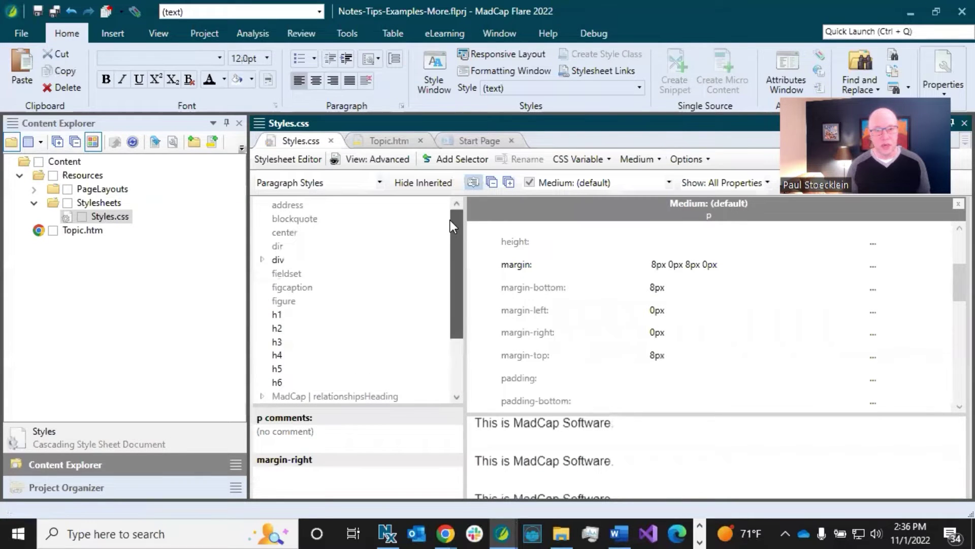
click(272, 260)
click(262, 260)
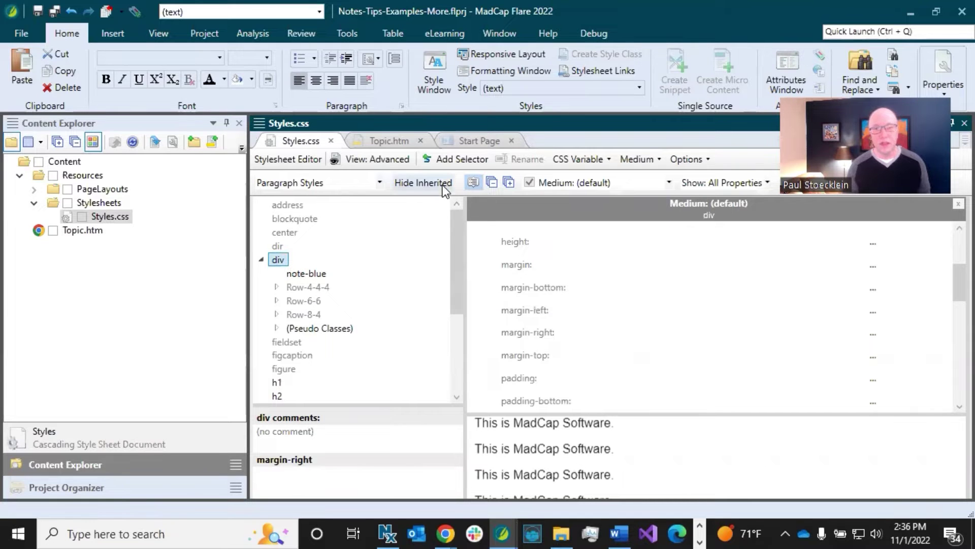
click(452, 161)
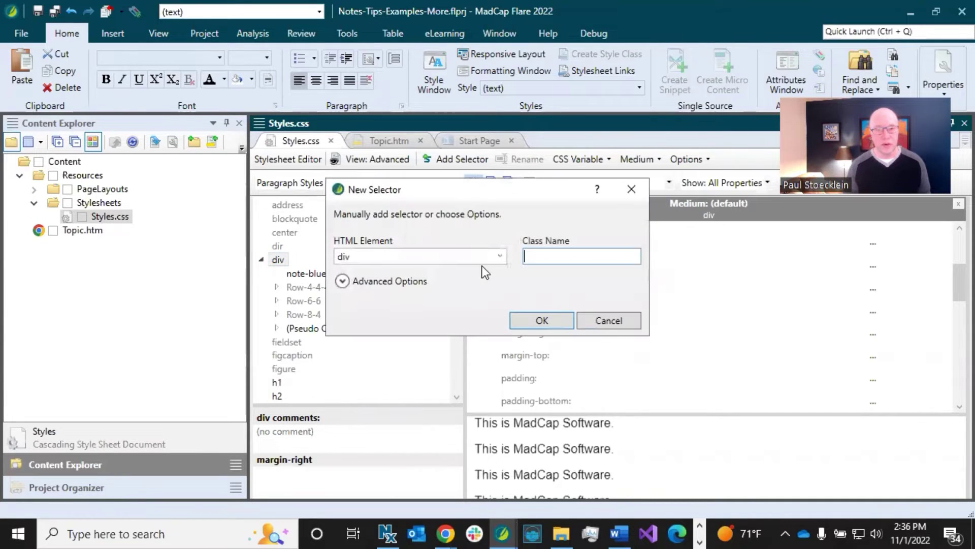
text(note)
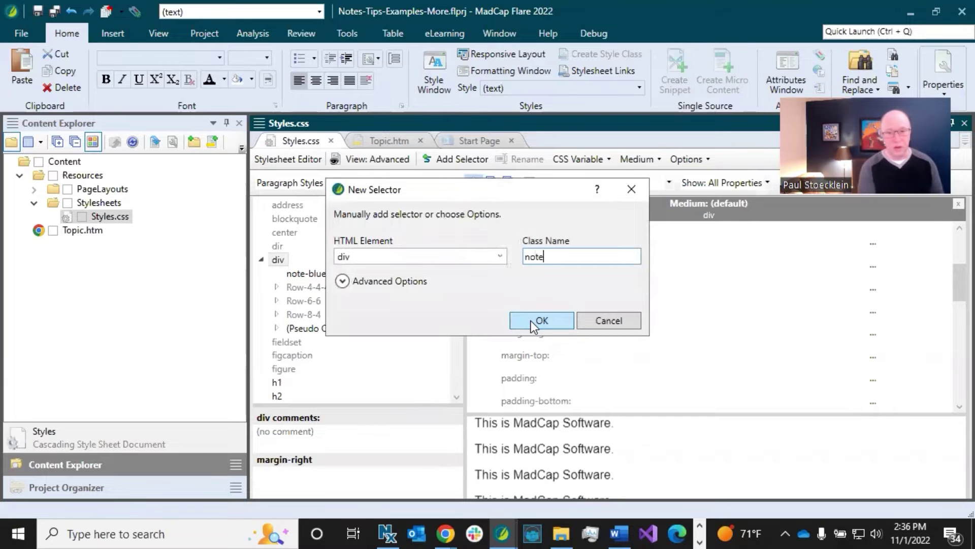
click(531, 321)
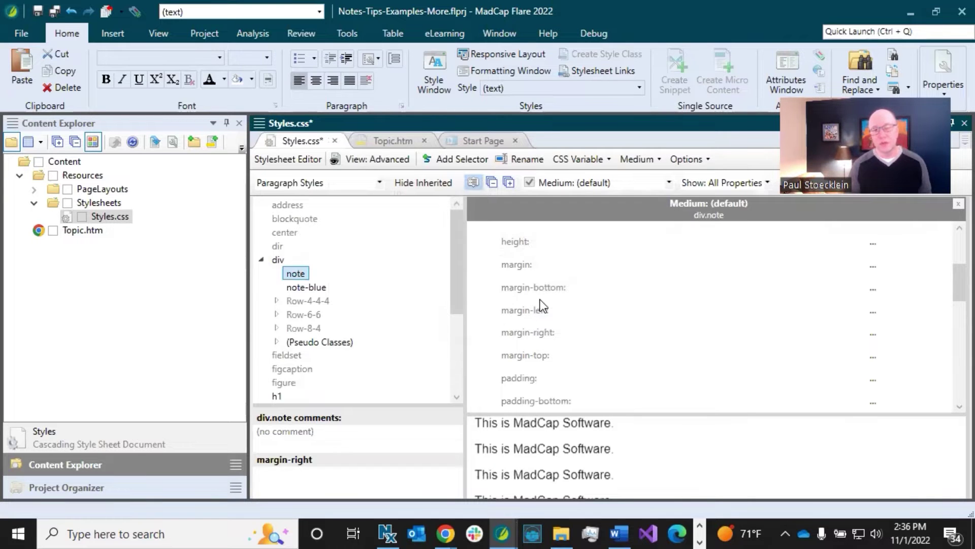
- Limit the property list of the div.note class to properties set in this or an imported stylesheet
scroll(592, 297, up, 3)
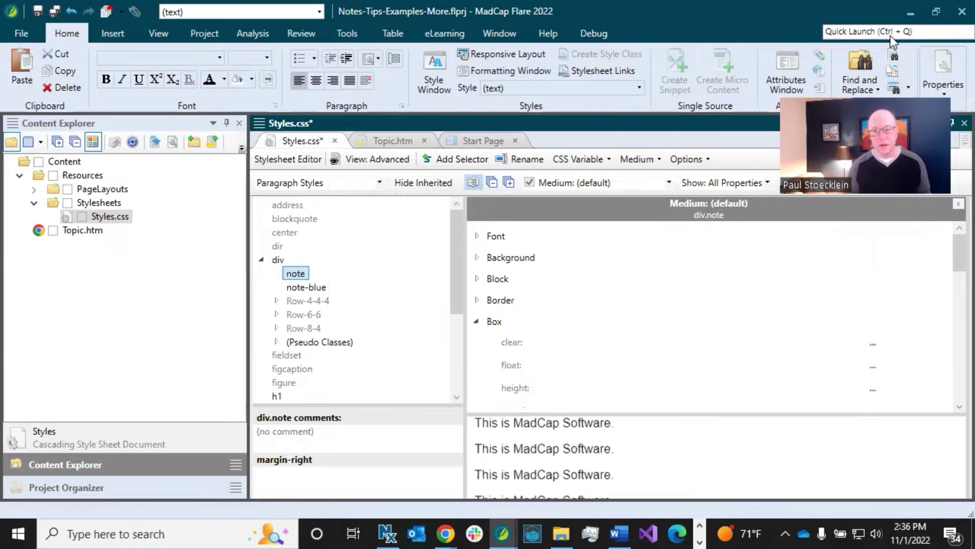
click(767, 183)
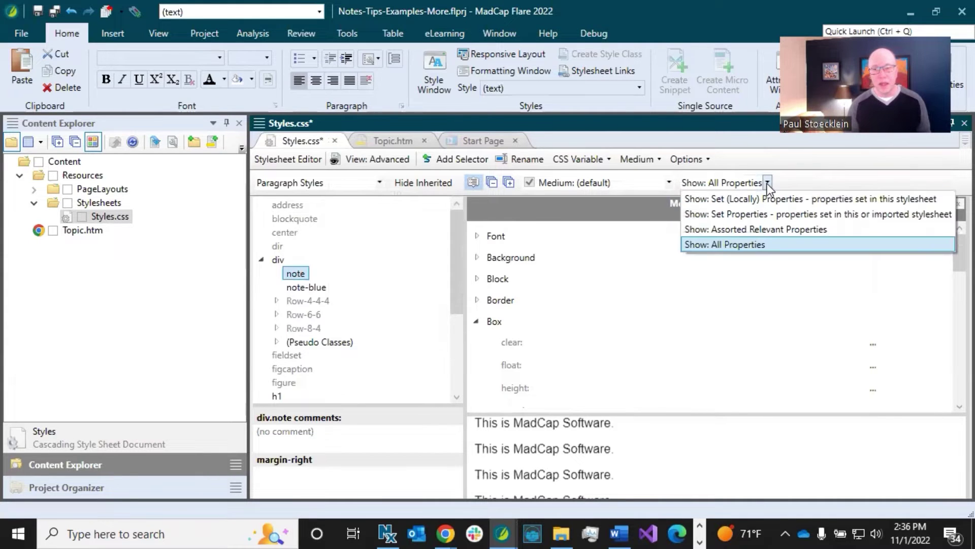
click(735, 214)
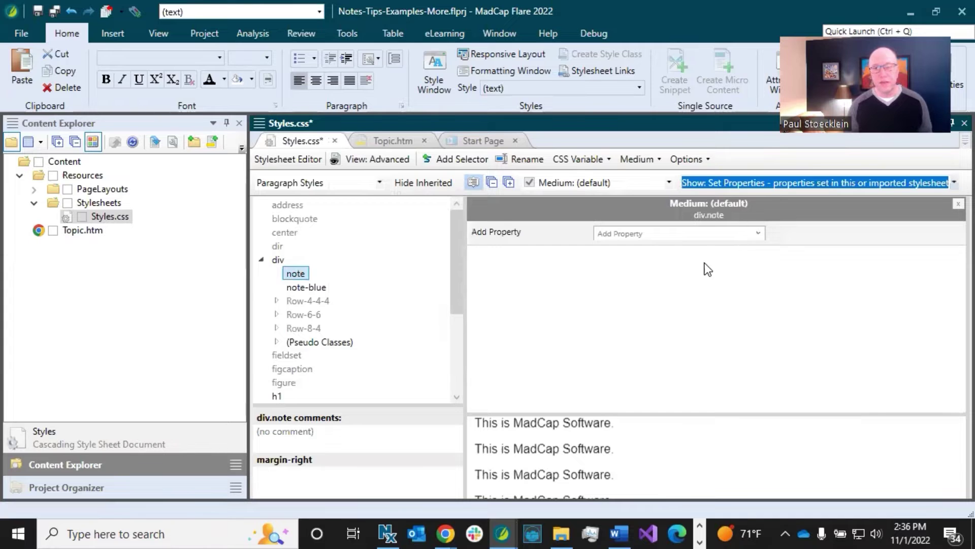
- Add the border property to the div.note class
click(623, 234)
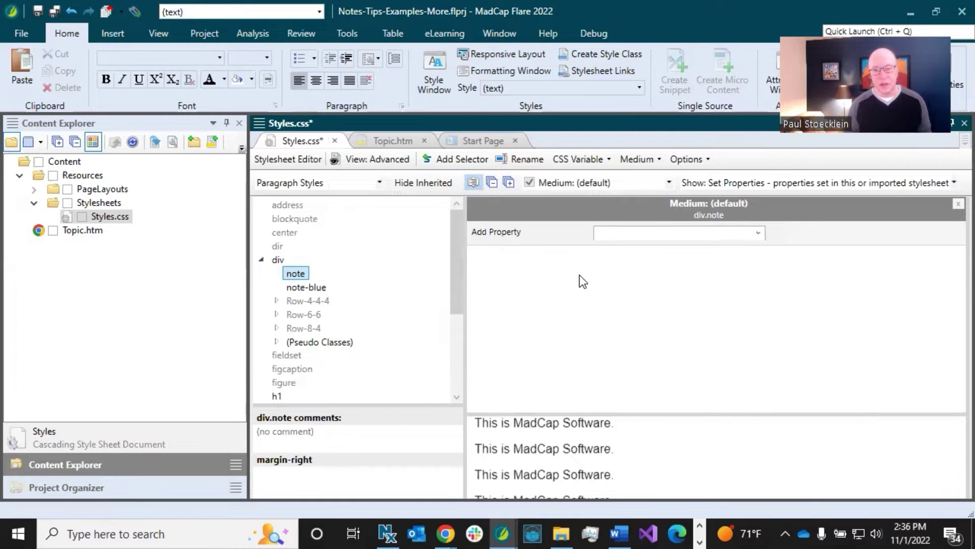
click(758, 233)
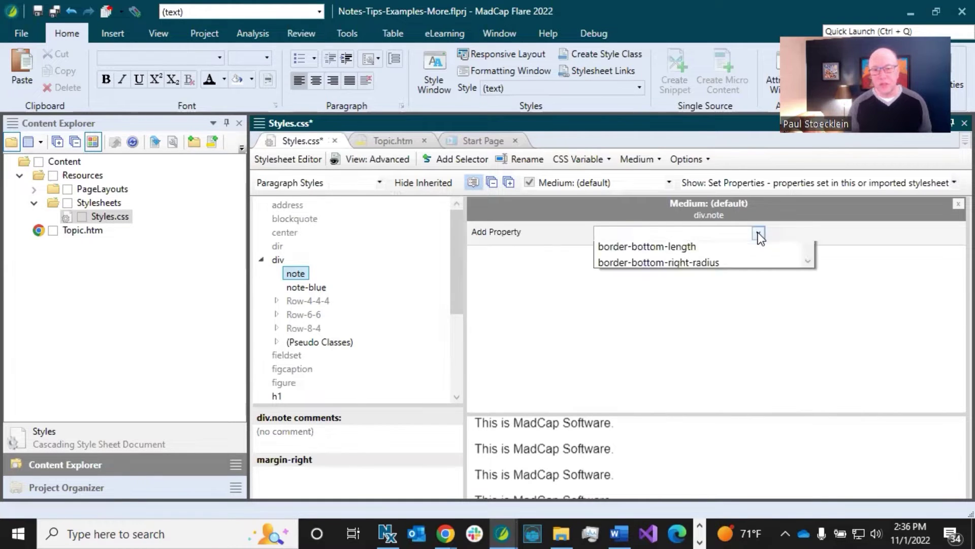
click(758, 232)
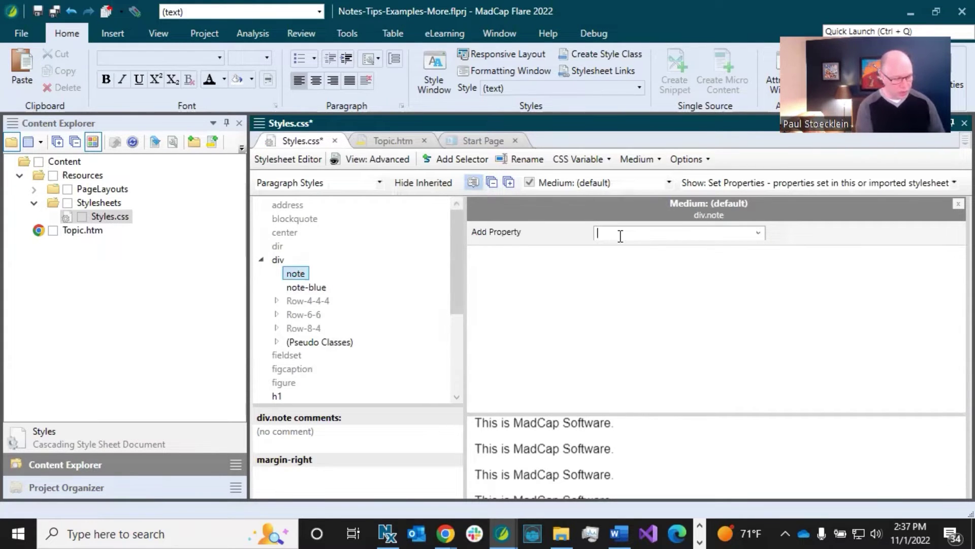
text(border)
key(Return)
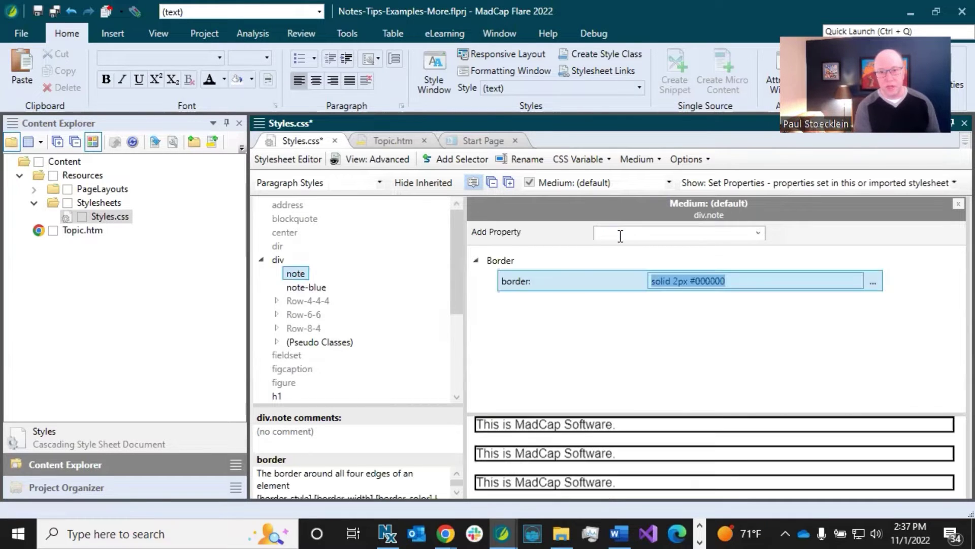
- Set the border color of the div.note class to #fdc80b, keeping the solid 2px line
click(679, 282)
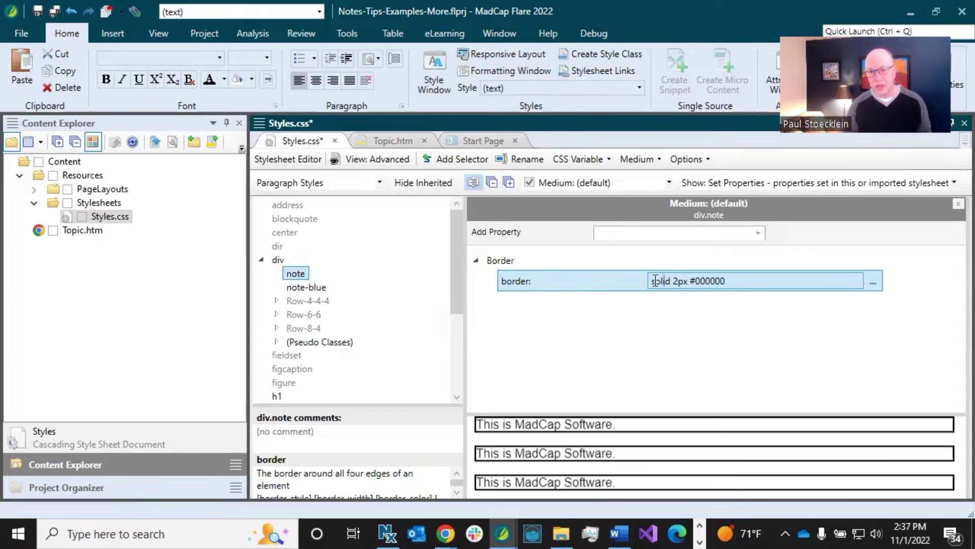
drag(652, 281, 728, 281)
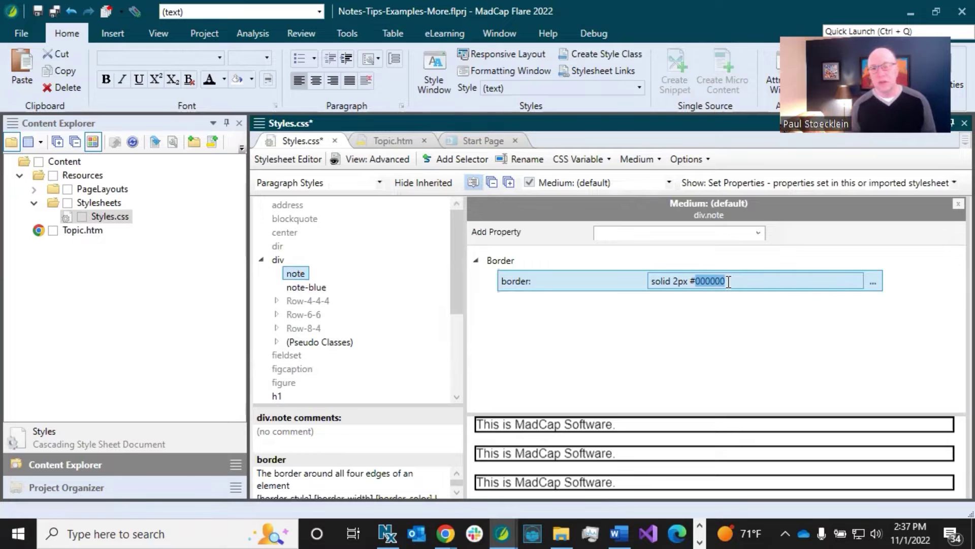
click(872, 283)
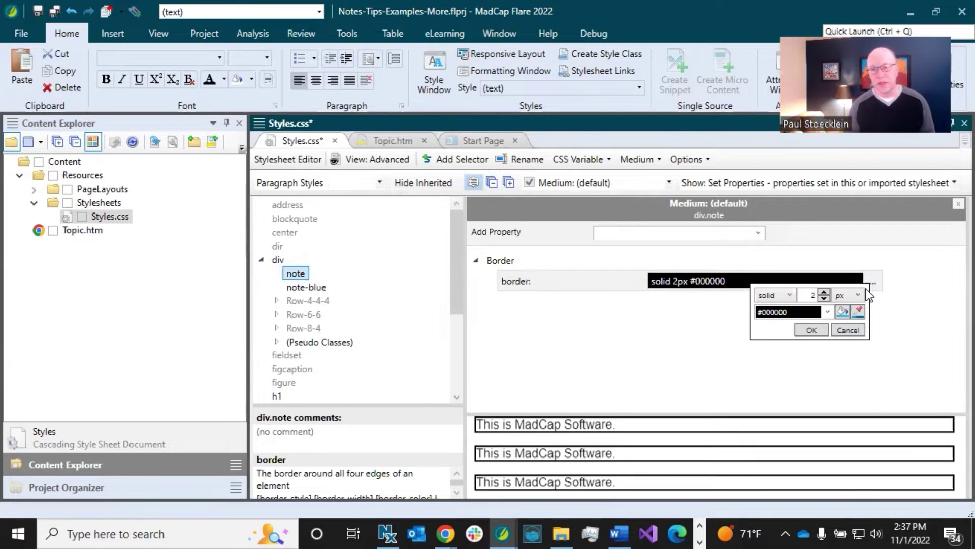
click(847, 331)
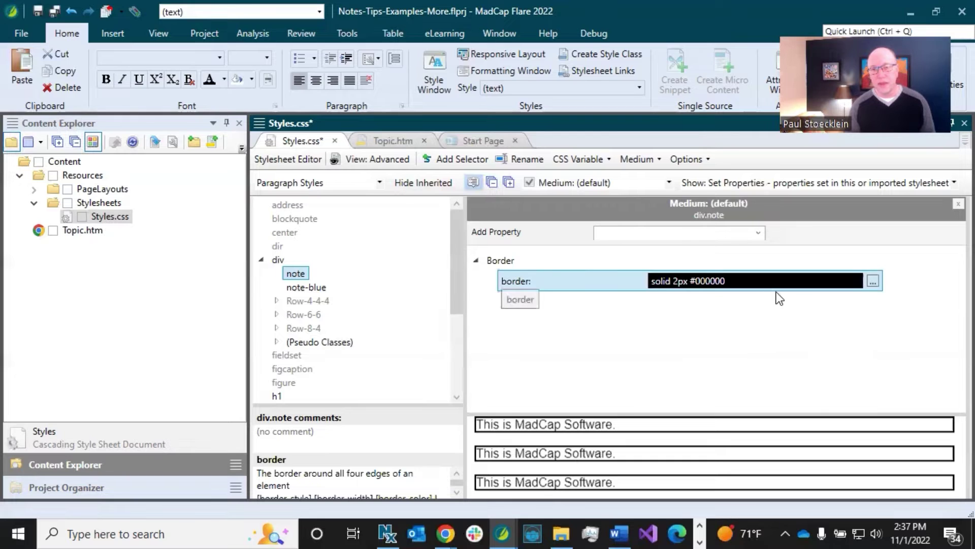
click(742, 281)
double_click(700, 282)
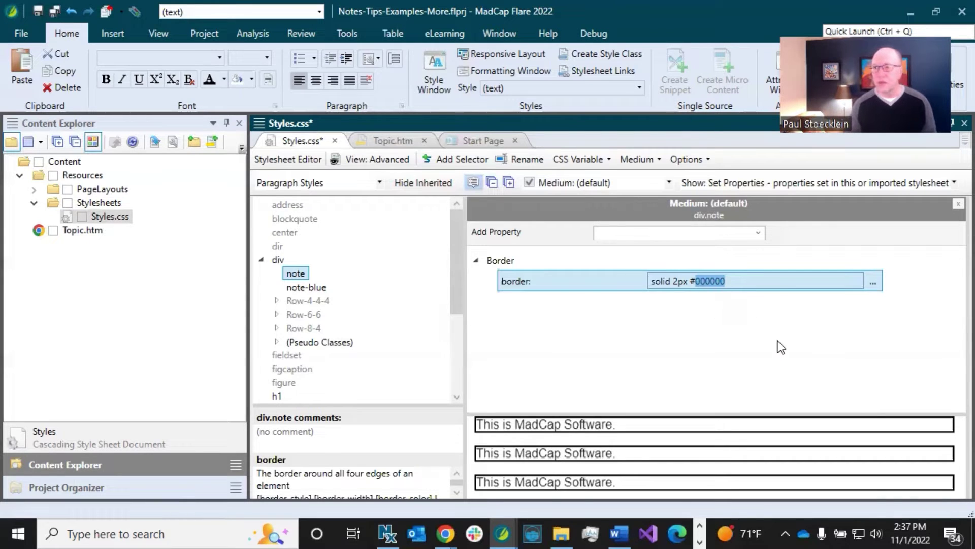
text(dc80b)
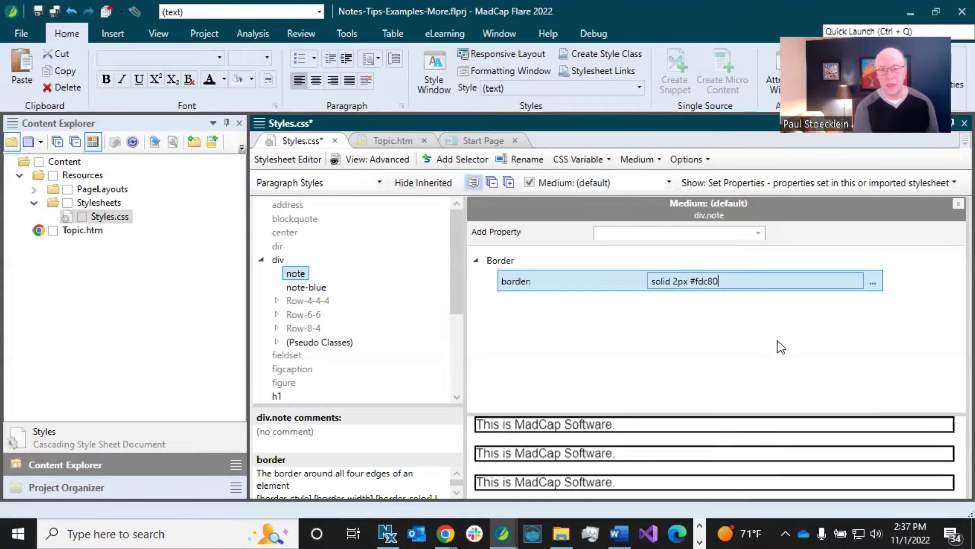
click(538, 286)
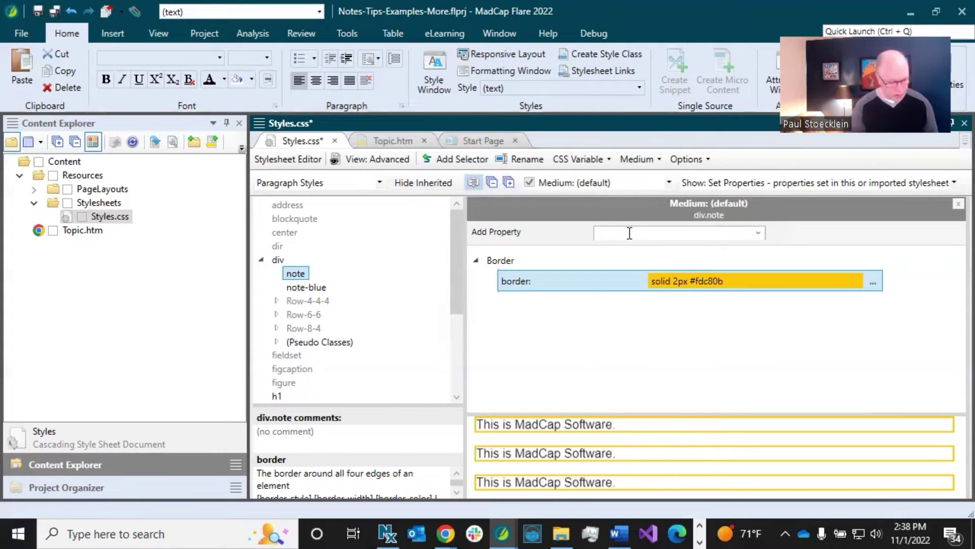
- Add a margin of 20px 10px 20px 0px to the div.note class and save Styles.css
text(margin)
key(Return)
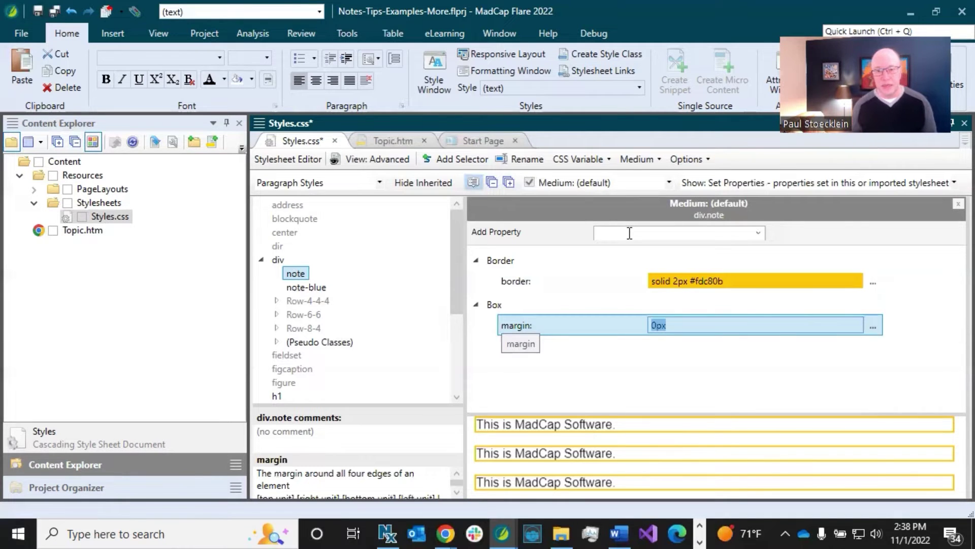
click(685, 326)
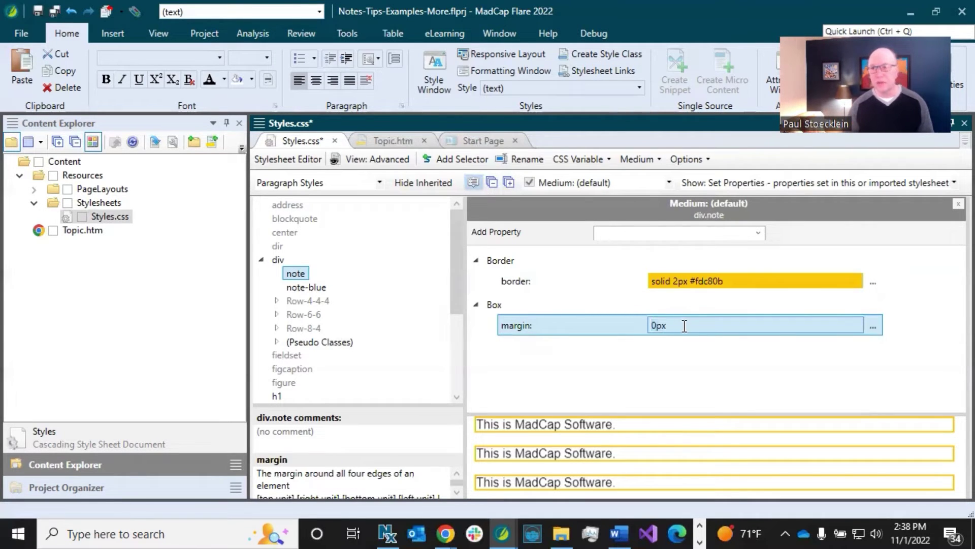
drag(684, 326, 642, 328)
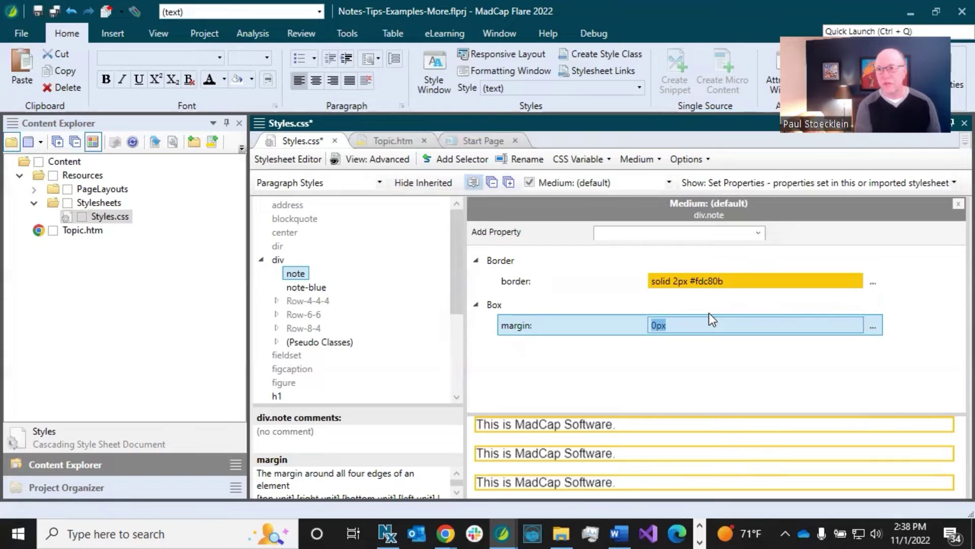
text(20px)
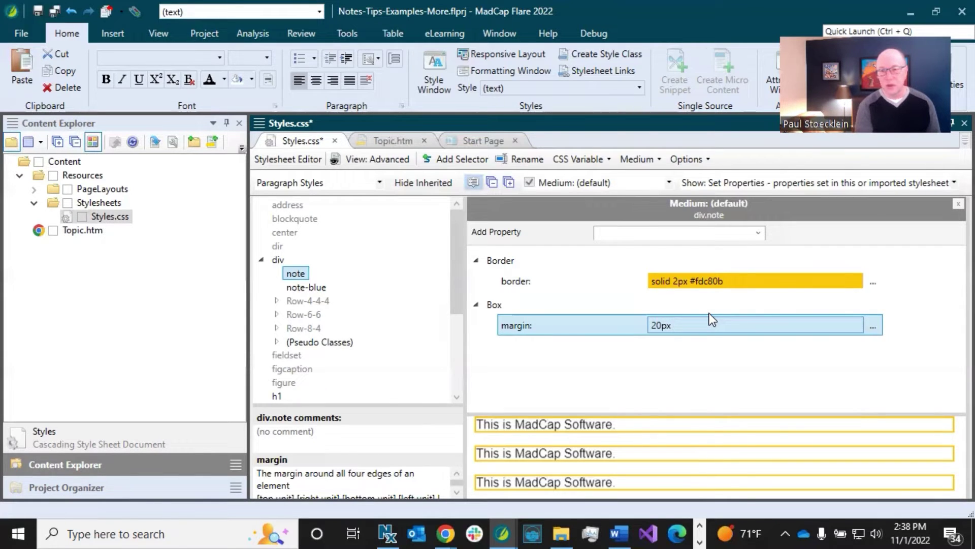
text( 10px 20px 0px)
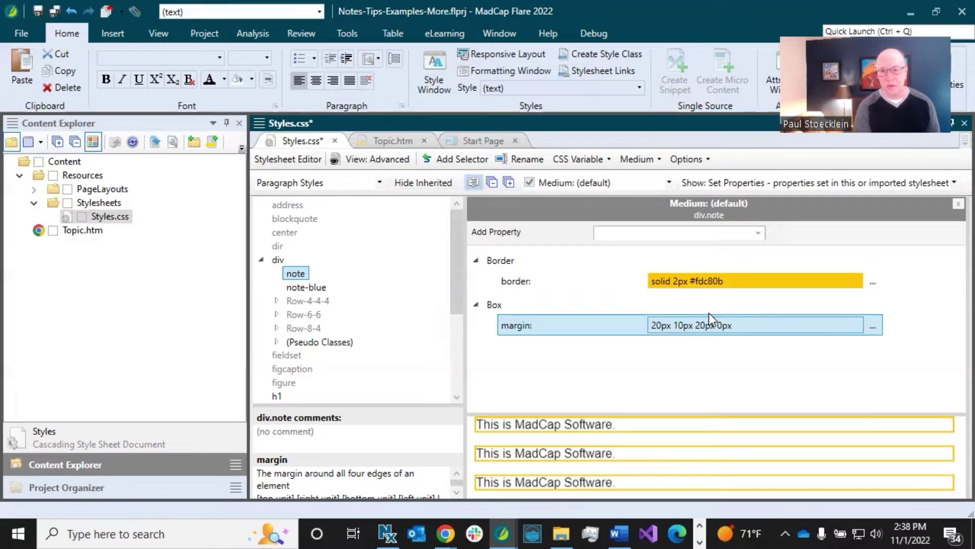
key(Return)
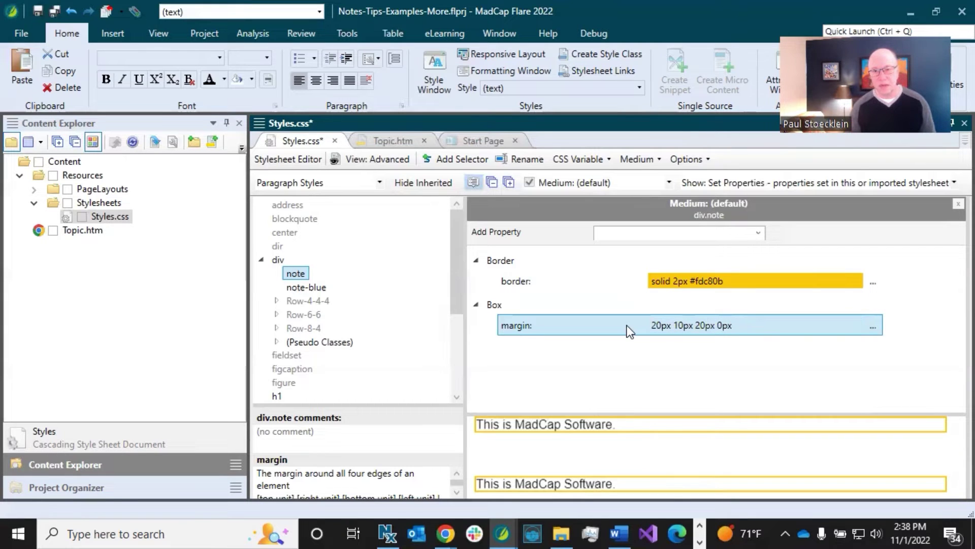
click(37, 10)
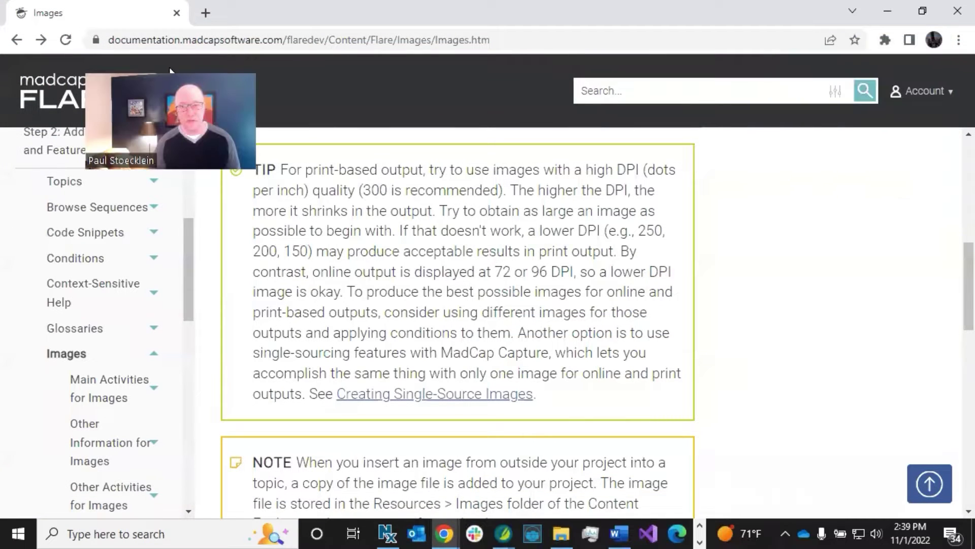
- Search the Flare documentation for padding and enlarge the box diagram to study the margin, border and padding edges
click(654, 93)
text(padding)
key(Return)
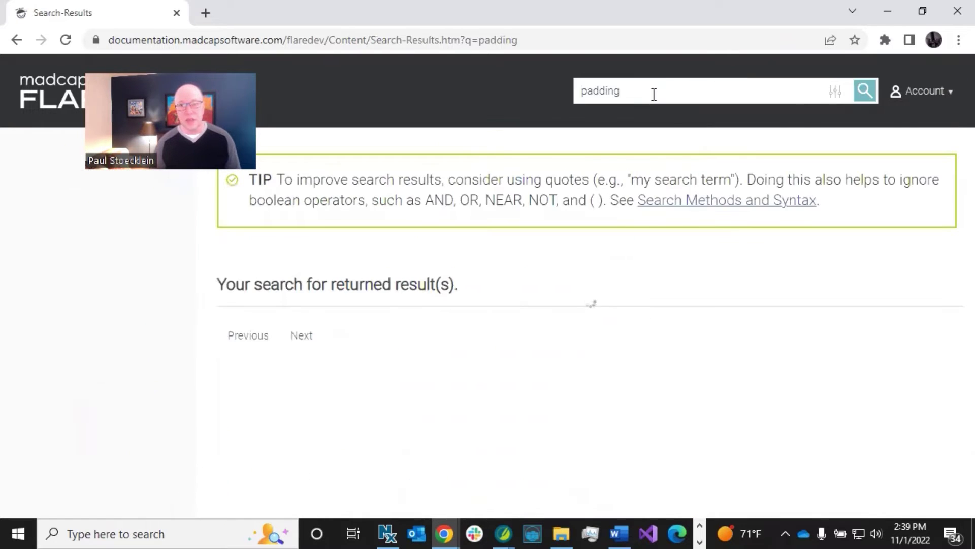
scroll(853, 311, down, 4)
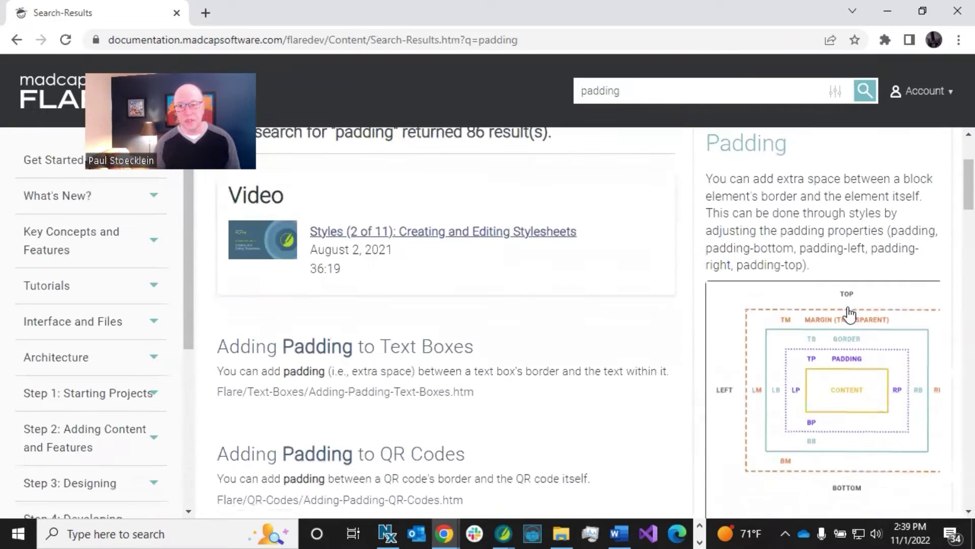
click(827, 333)
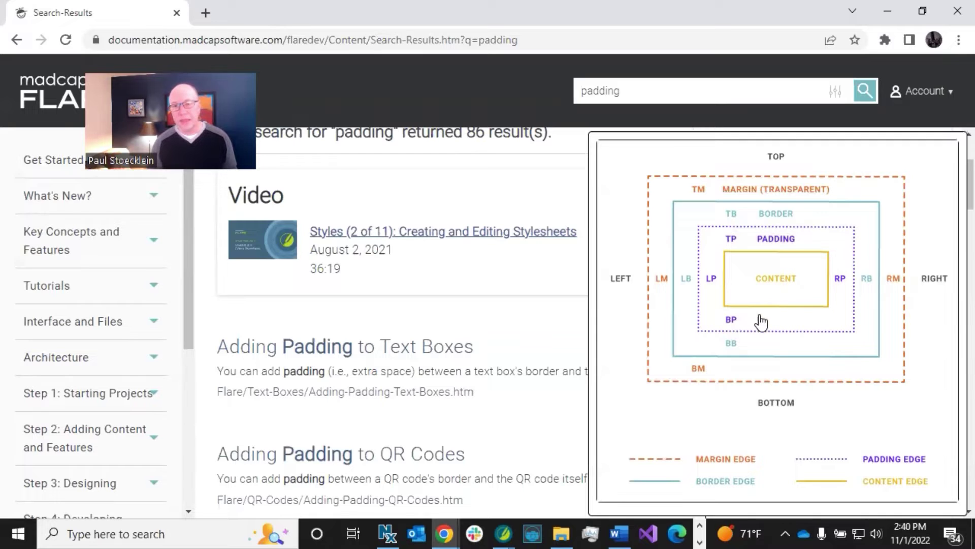
click(786, 283)
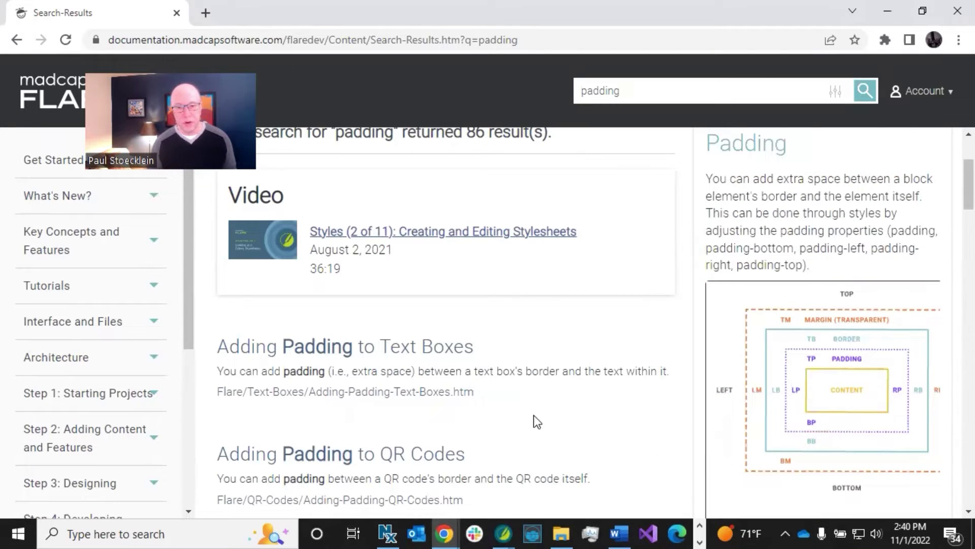
- Switch back to MadCap Flare, add padding of 10px 10px 10px 40px to the div.note class, and save Styles.css
key(alt+Tab)
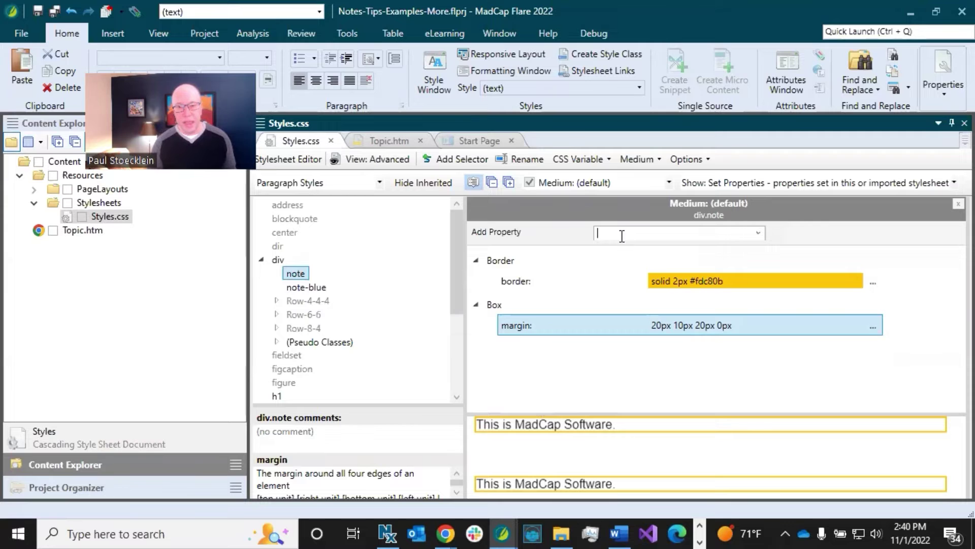
text(padding)
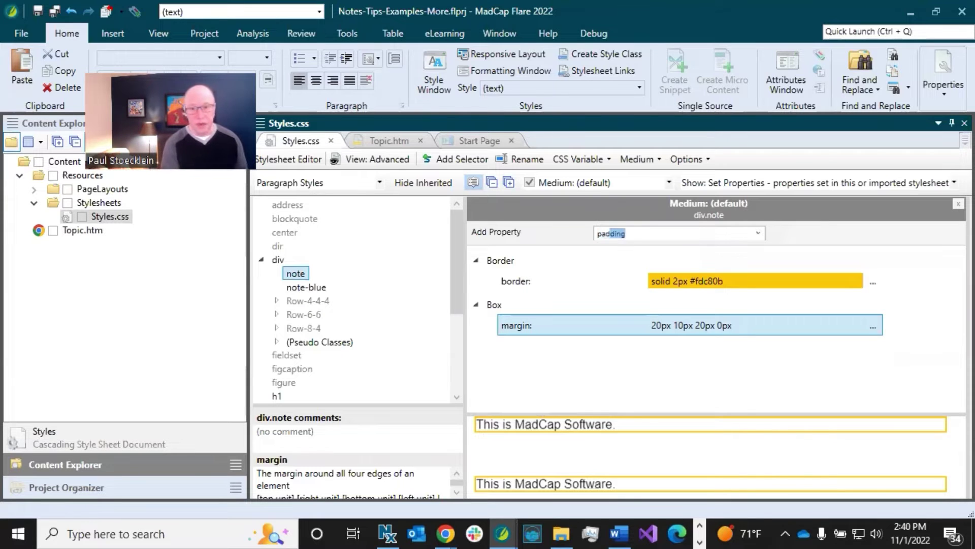
key(Return)
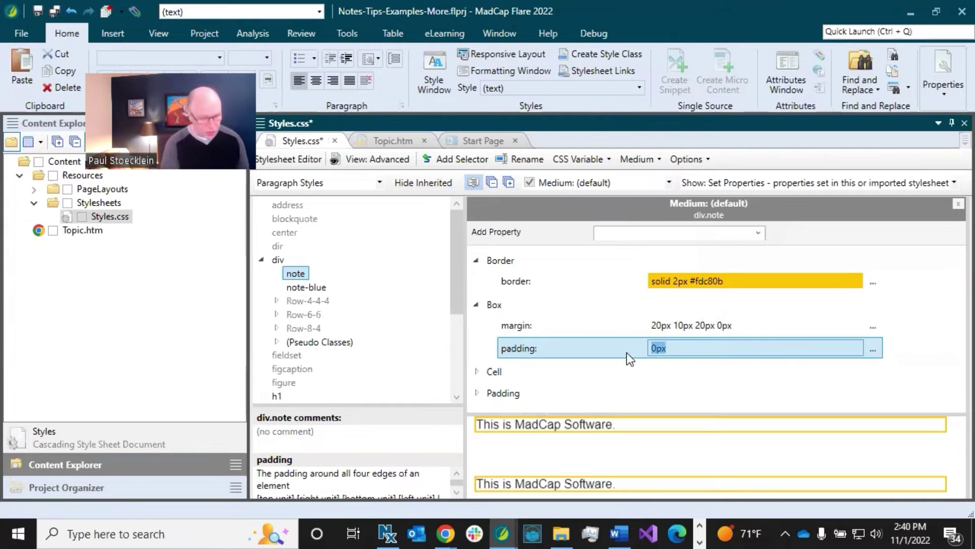
text(10px)
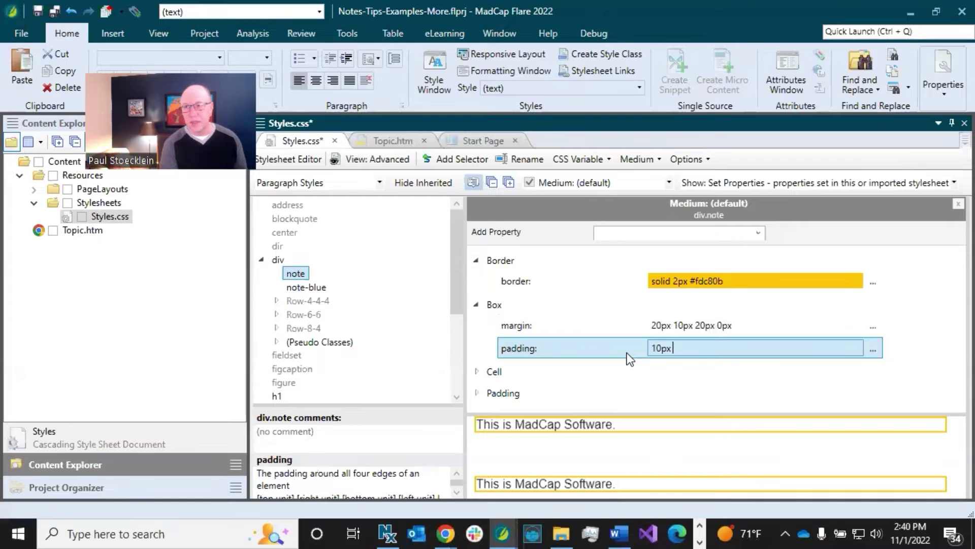
text( 10px)
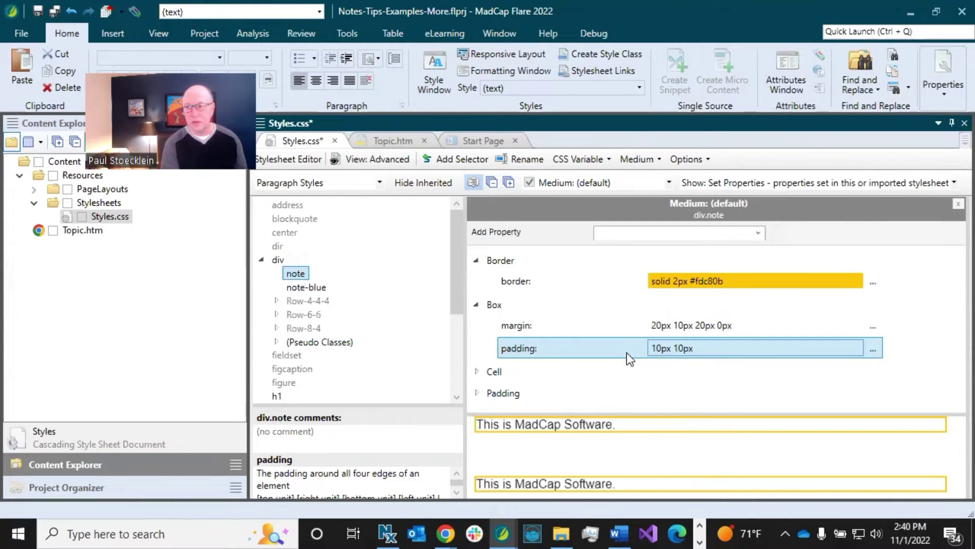
text( 10px)
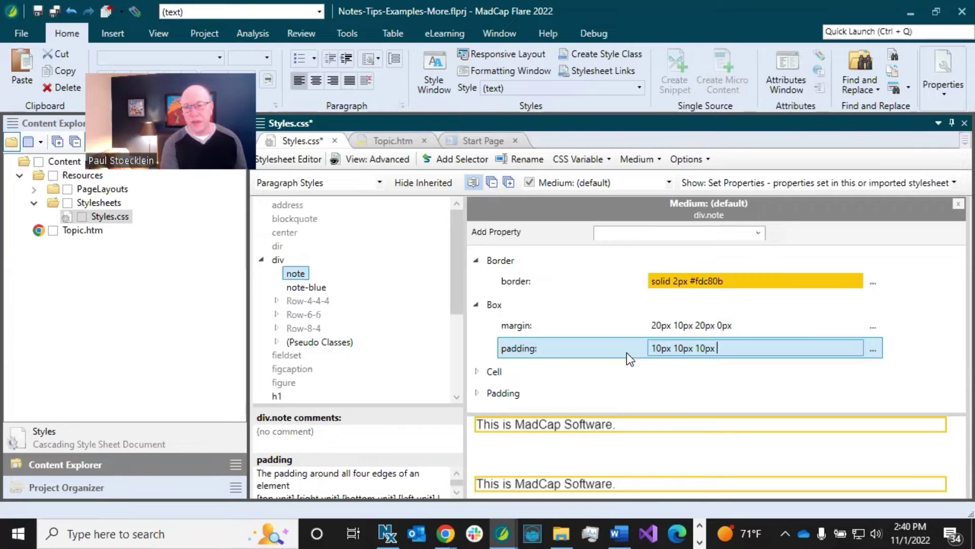
text(40)
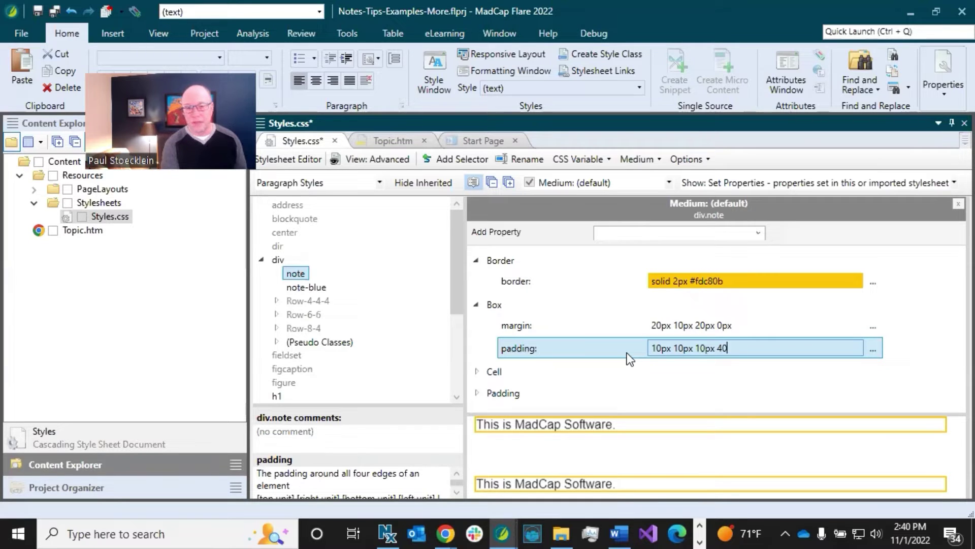
text(px)
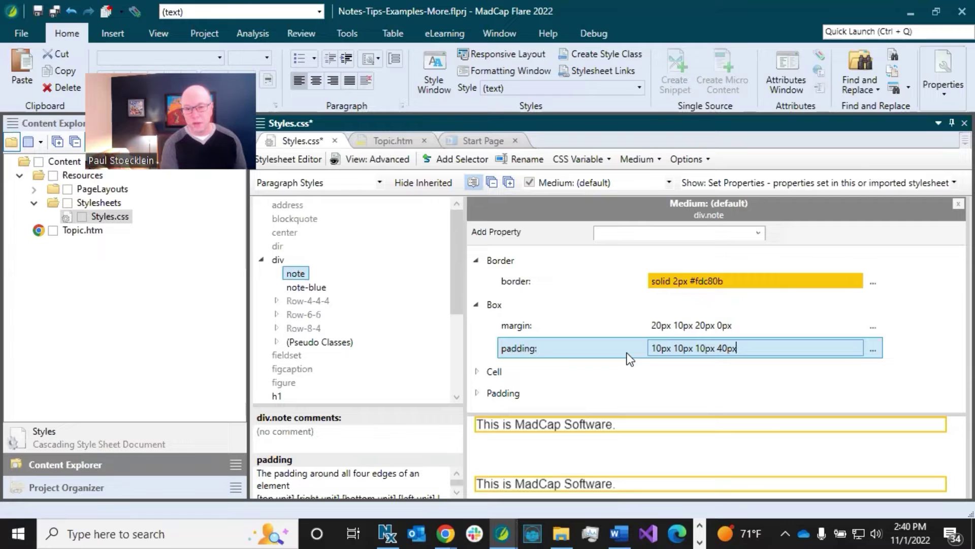
key(Return)
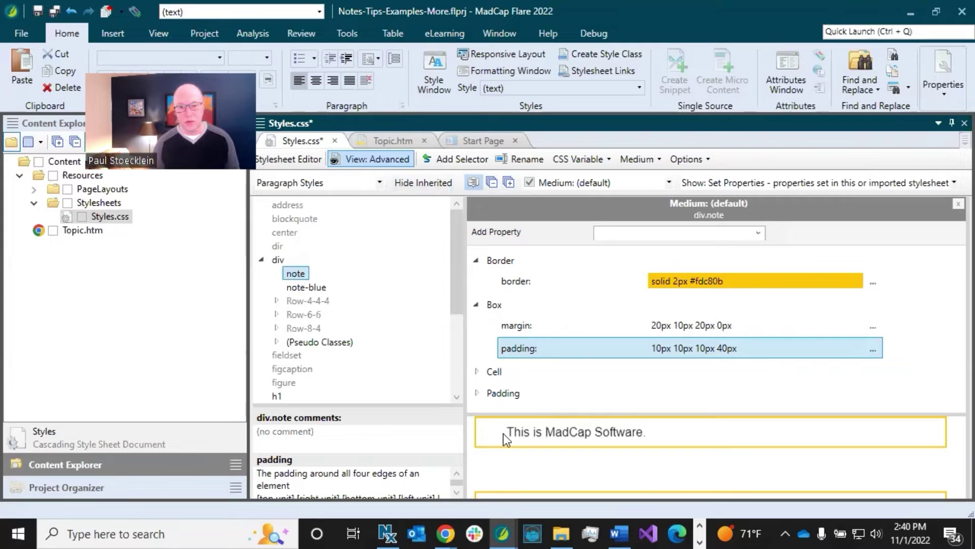
key(ctrl+s)
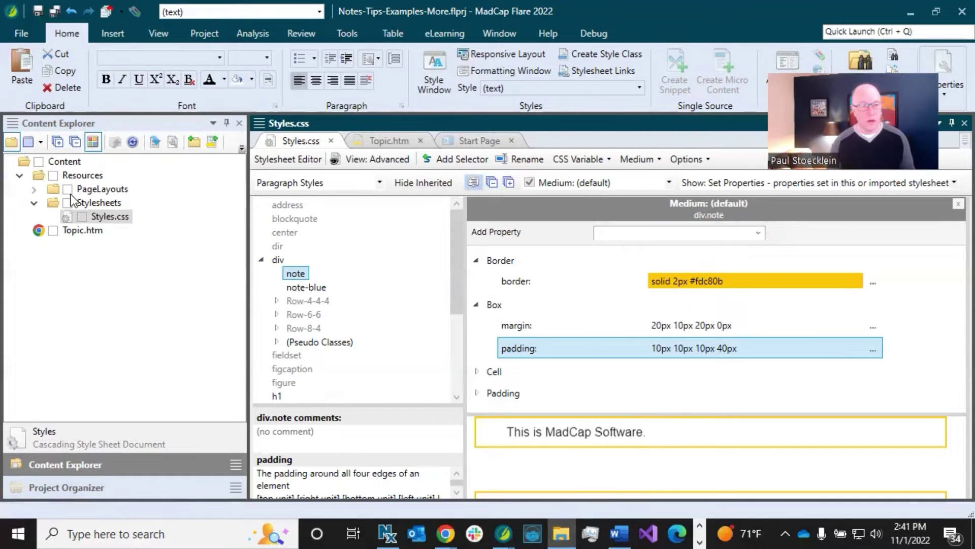
- Create an Images folder inside Resources and an Assets subfolder inside it
click(98, 177)
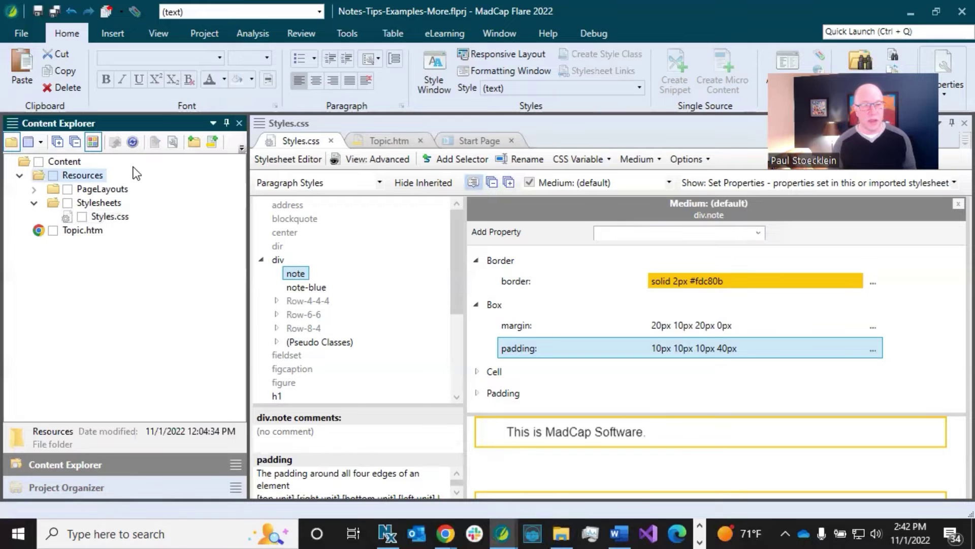
click(193, 142)
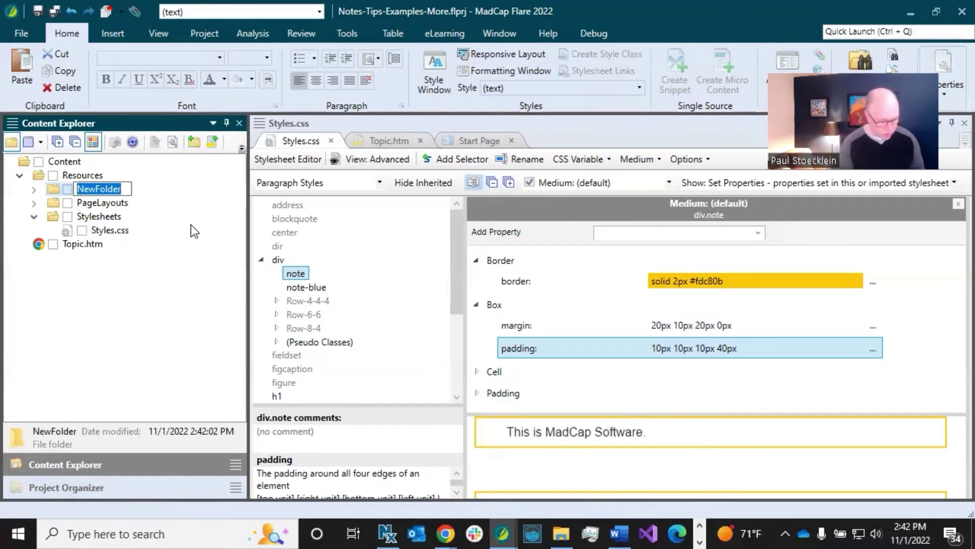
text(Images)
key(Return)
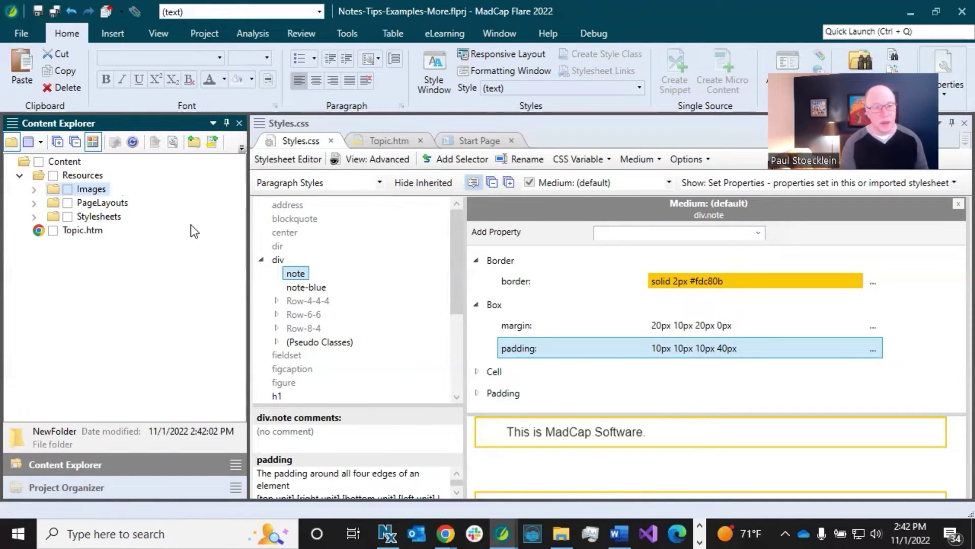
click(195, 141)
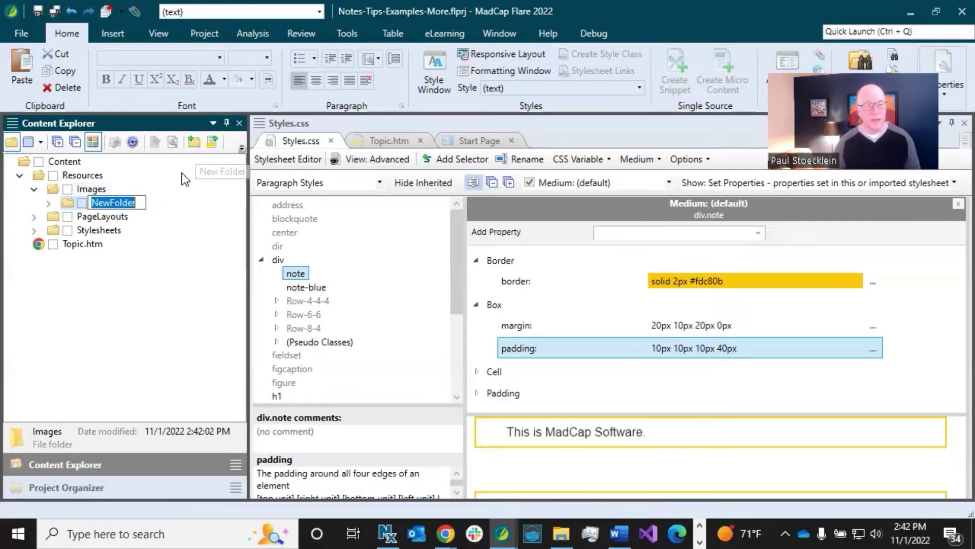
text(A)
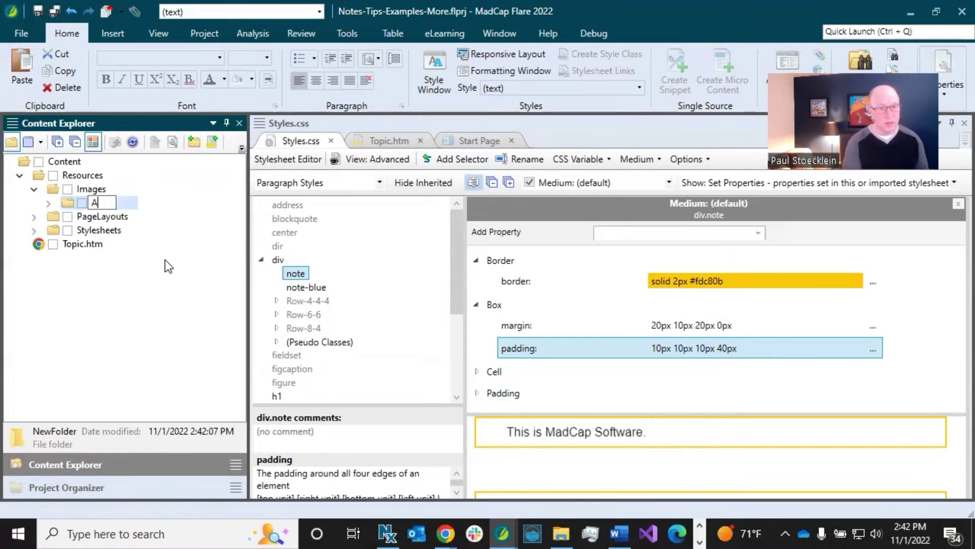
text(ssets)
key(Return)
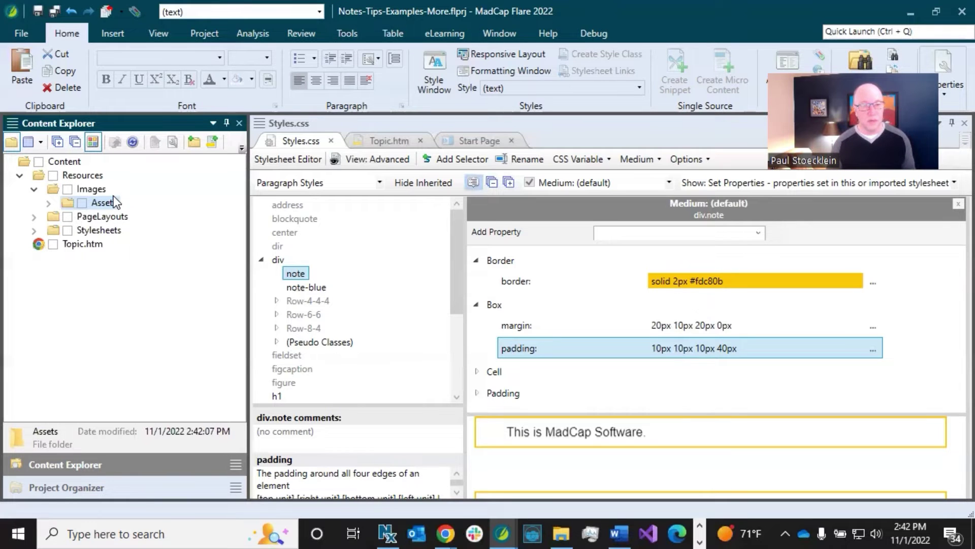
- Paste the copied example, note, tip and warning icon files into the Assets folder
right_click(114, 204)
click(141, 265)
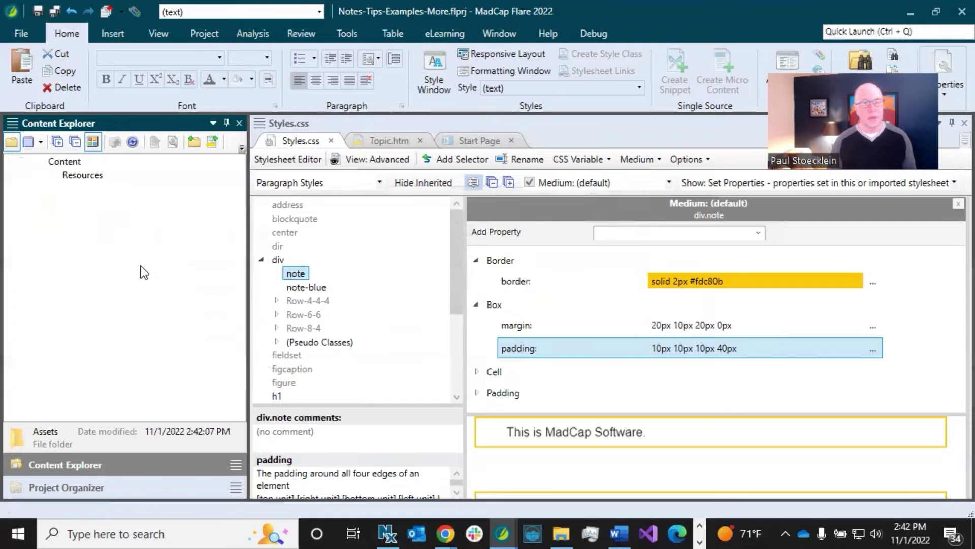
click(121, 202)
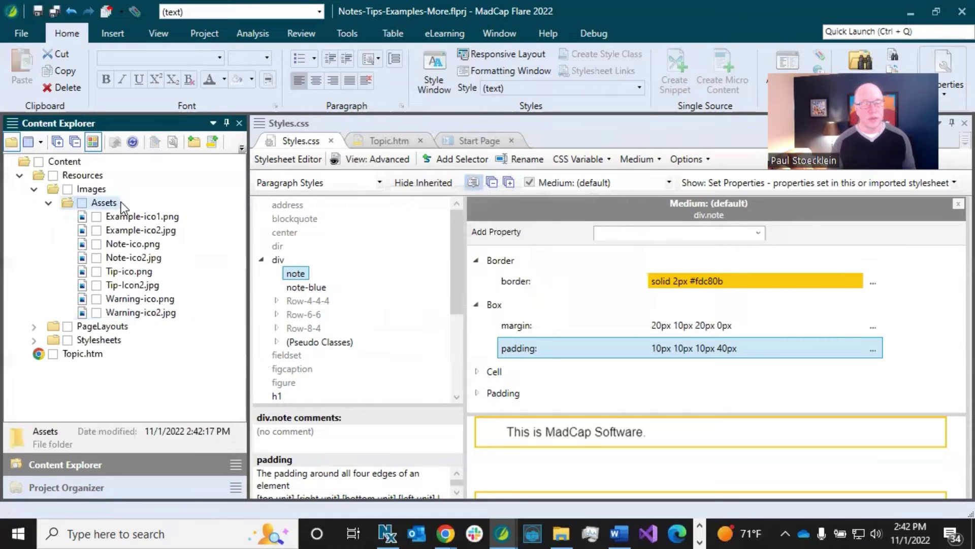
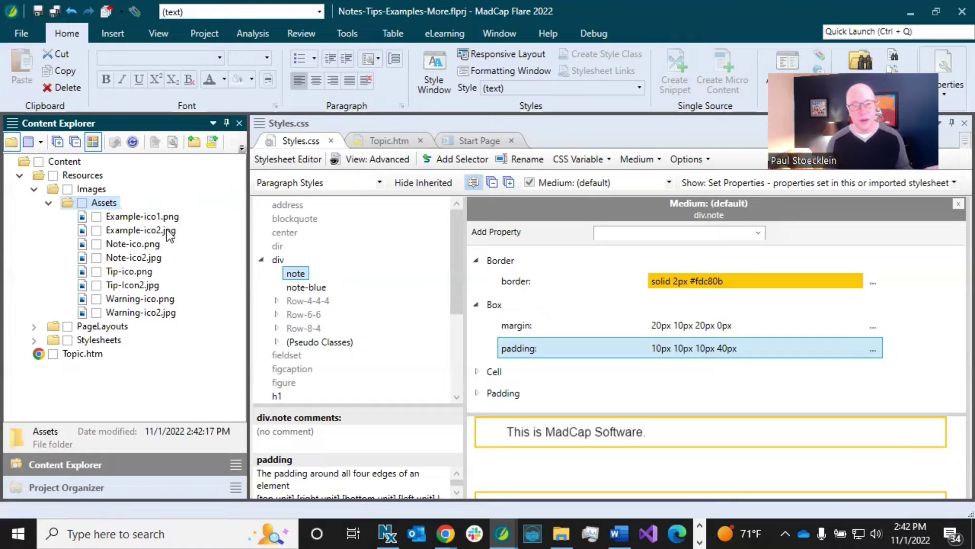
- Preview Example-ico1.png, Example-ico2.jpg and Note-ico.png in the Assets folder to compare the icons and their sizes
click(169, 217)
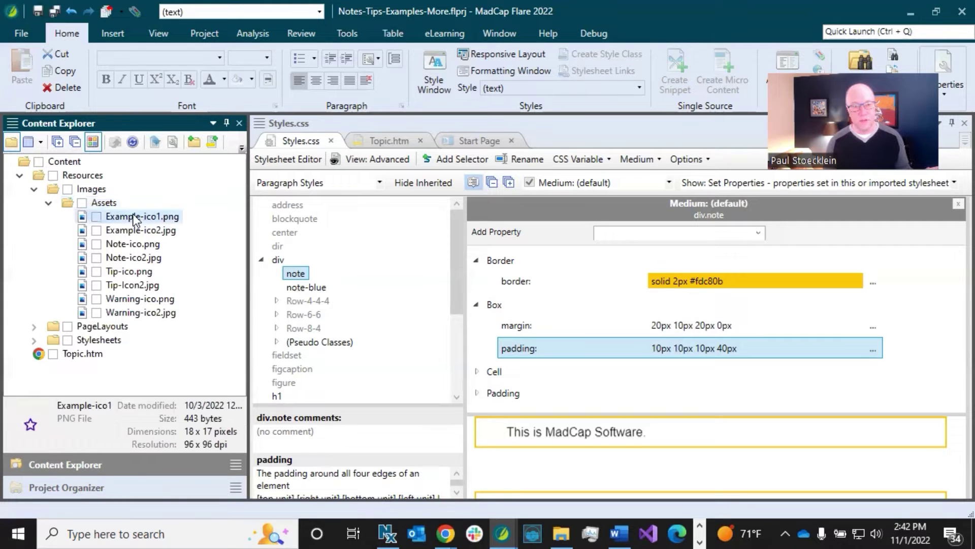
click(174, 231)
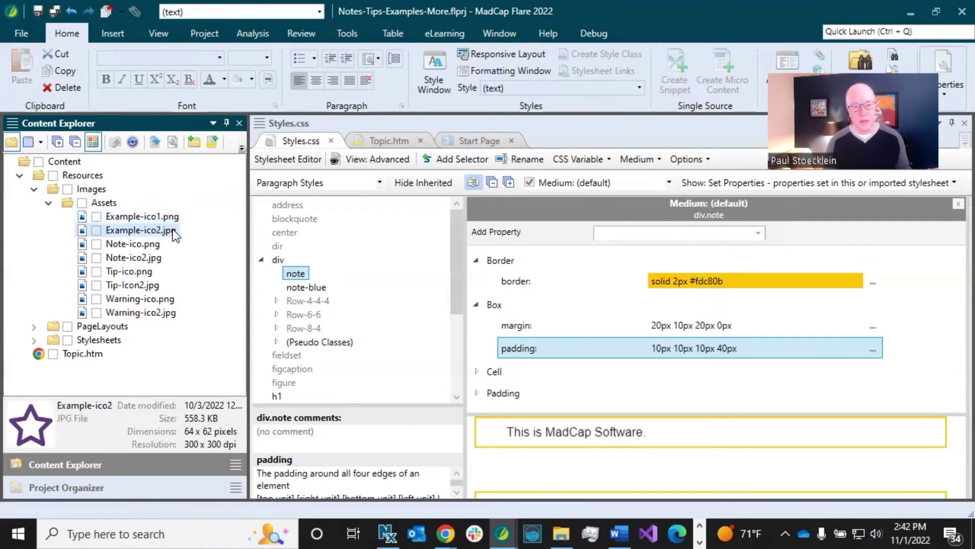
click(157, 217)
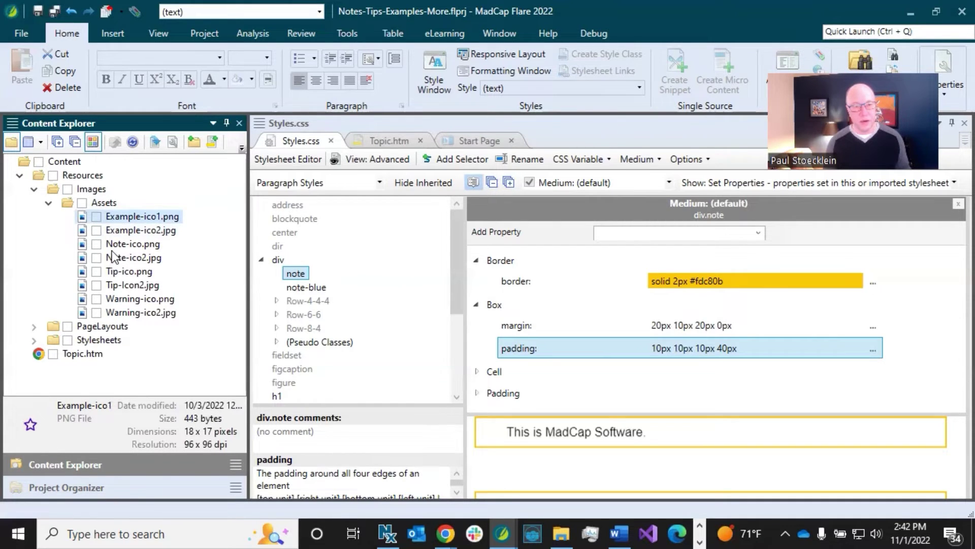
click(120, 231)
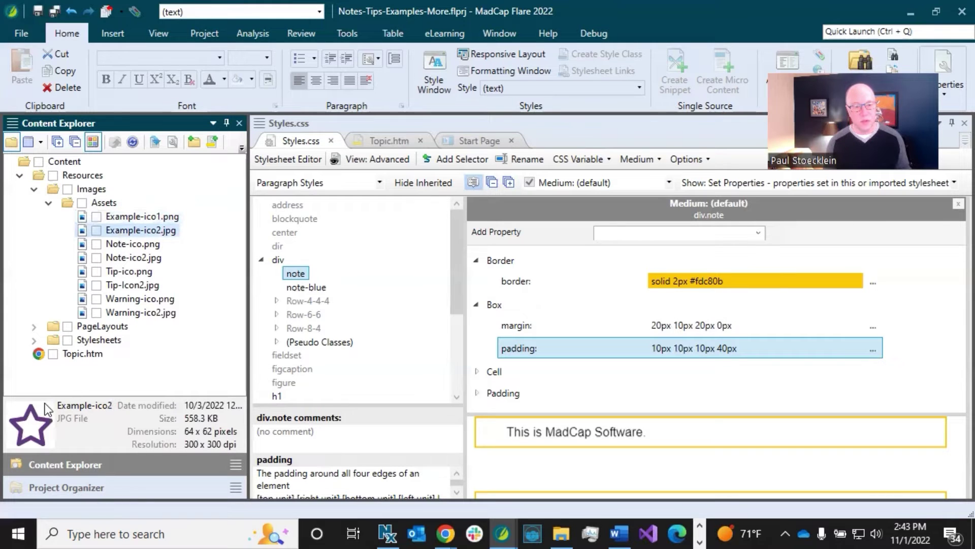
click(136, 246)
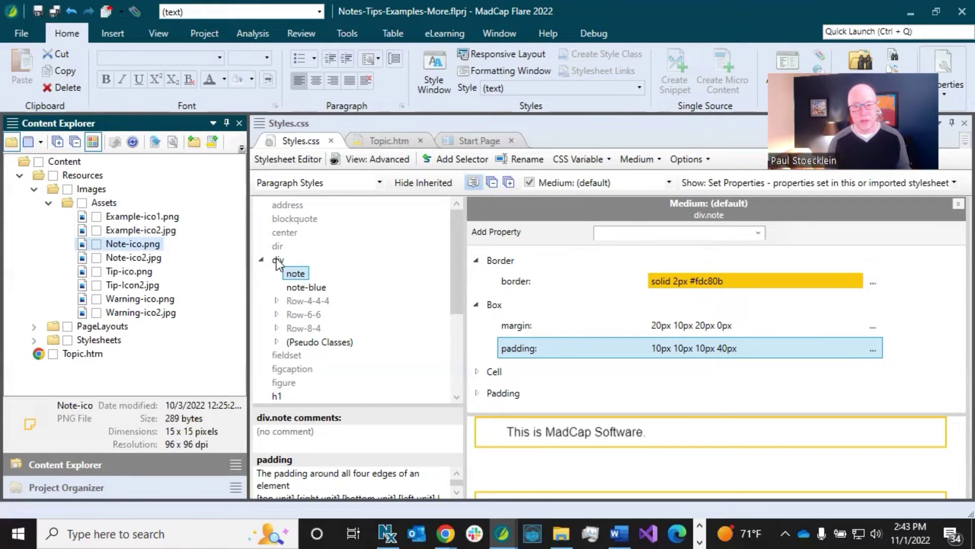
- Add the background-image property to the div.note class
click(638, 231)
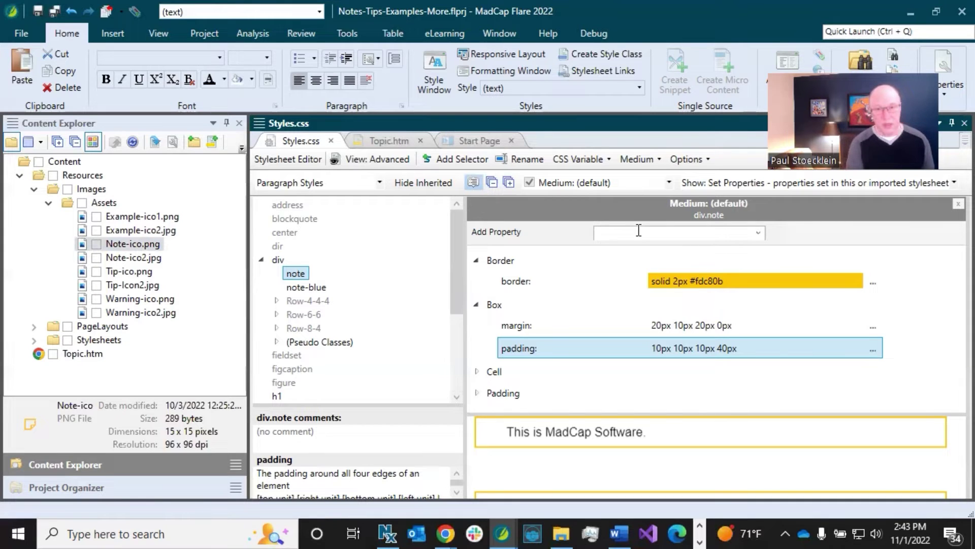
text(im)
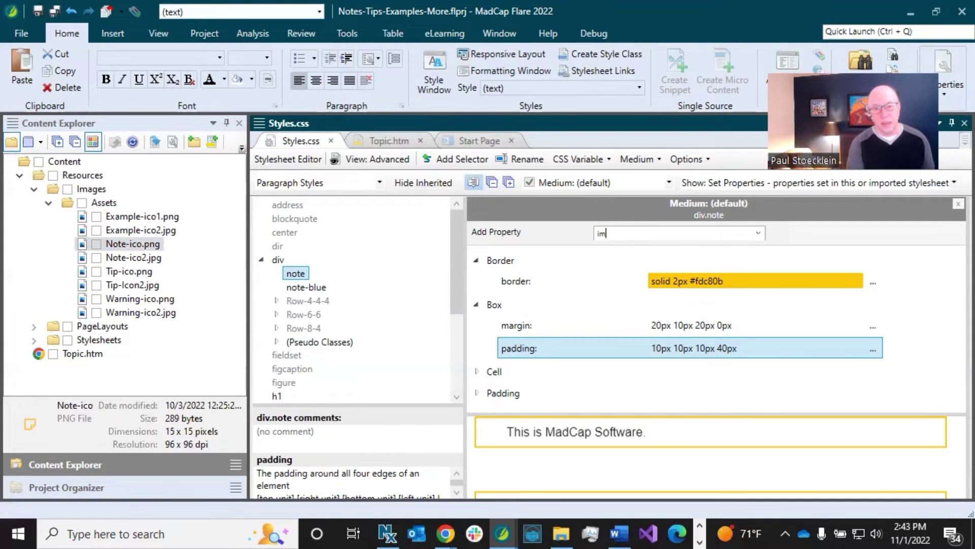
text(ag)
key(BackSpace)
key(BackSpace)
key(BackSpace)
key(BackSpace)
text(background)
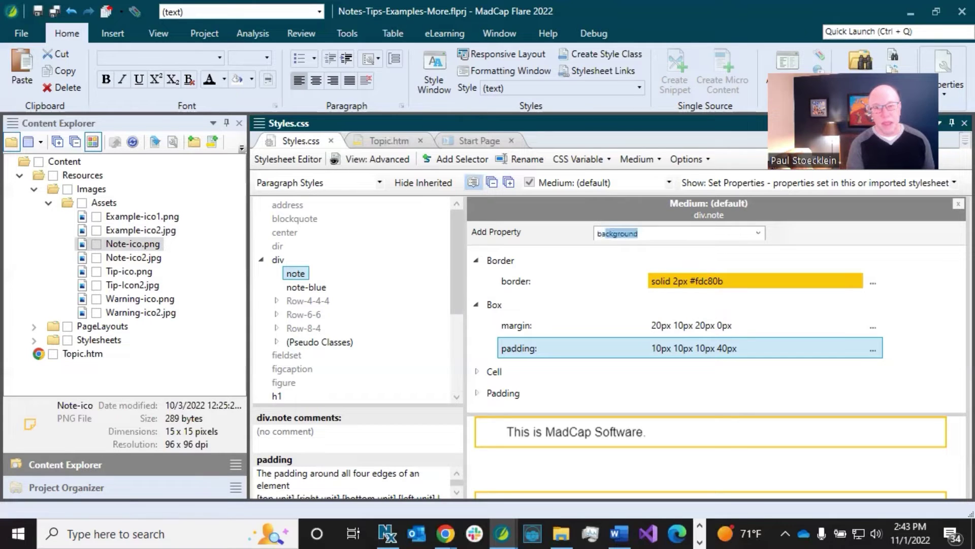
text(-)
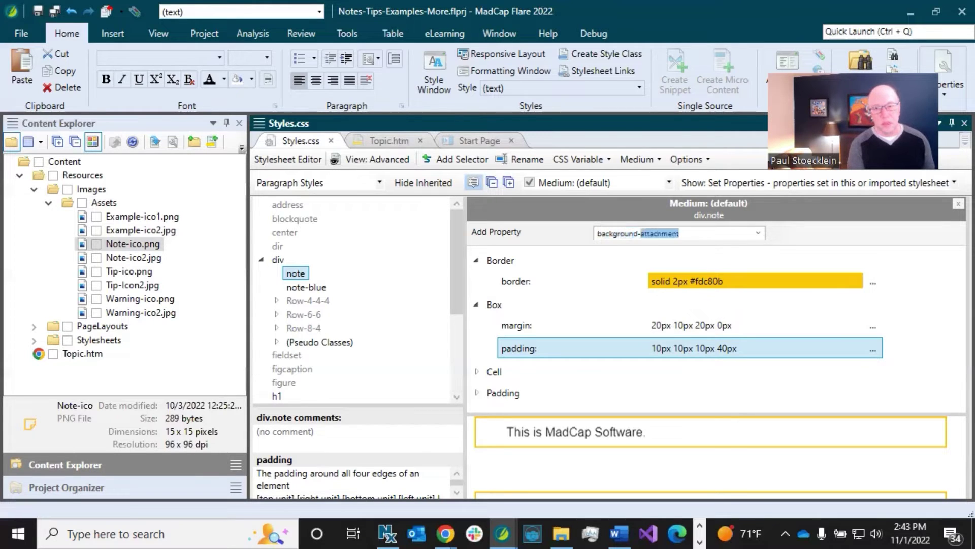
text(image)
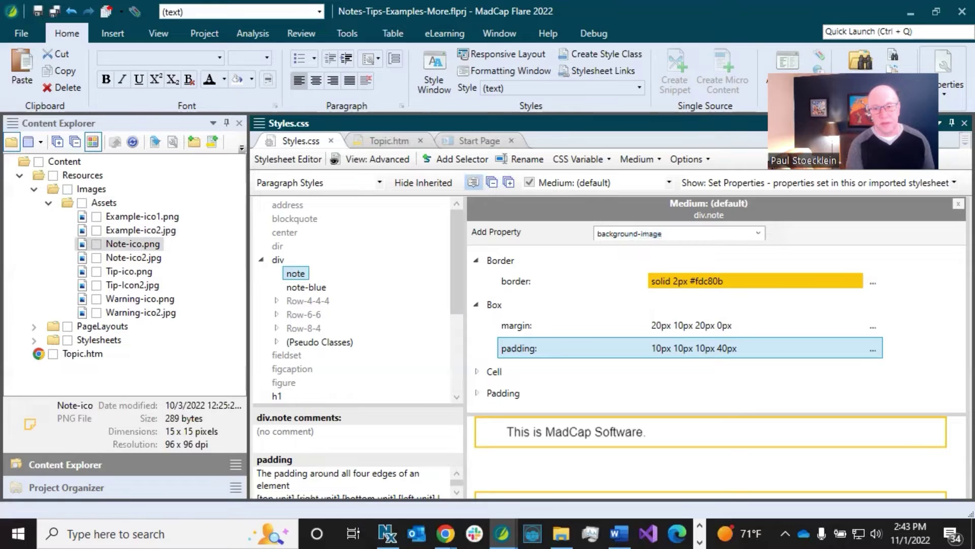
key(Return)
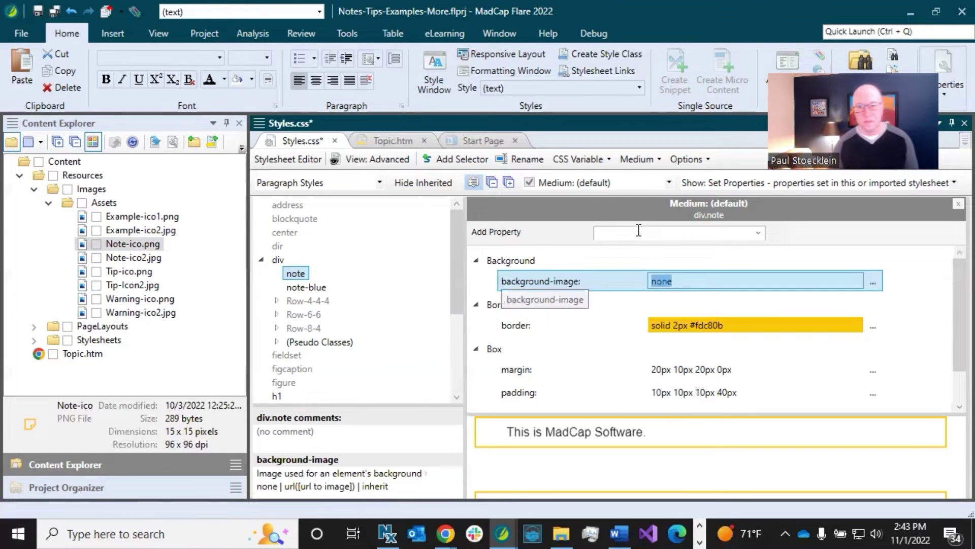
- Set the div.note background image to Note-ico.png from the project's Resources/Images/Assets folder
click(873, 283)
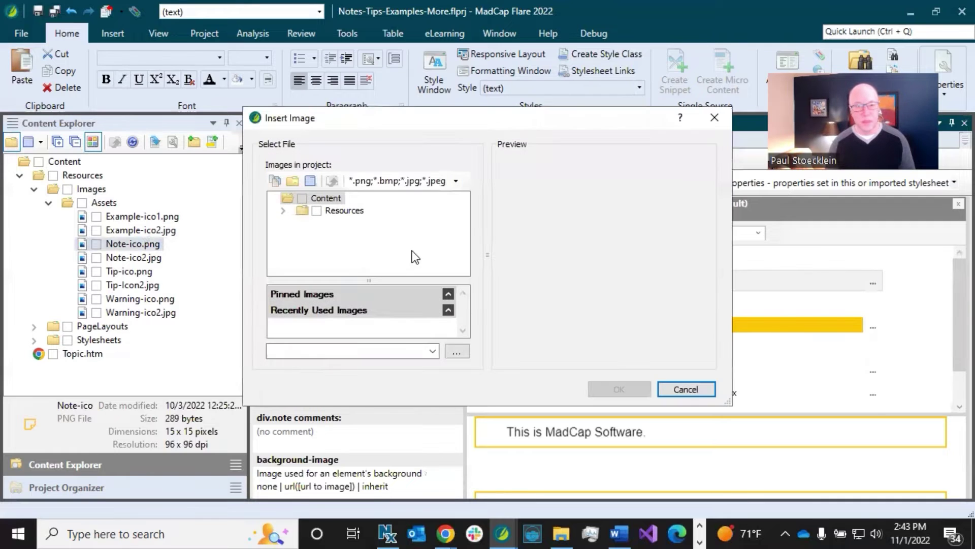
click(283, 210)
click(297, 223)
click(312, 234)
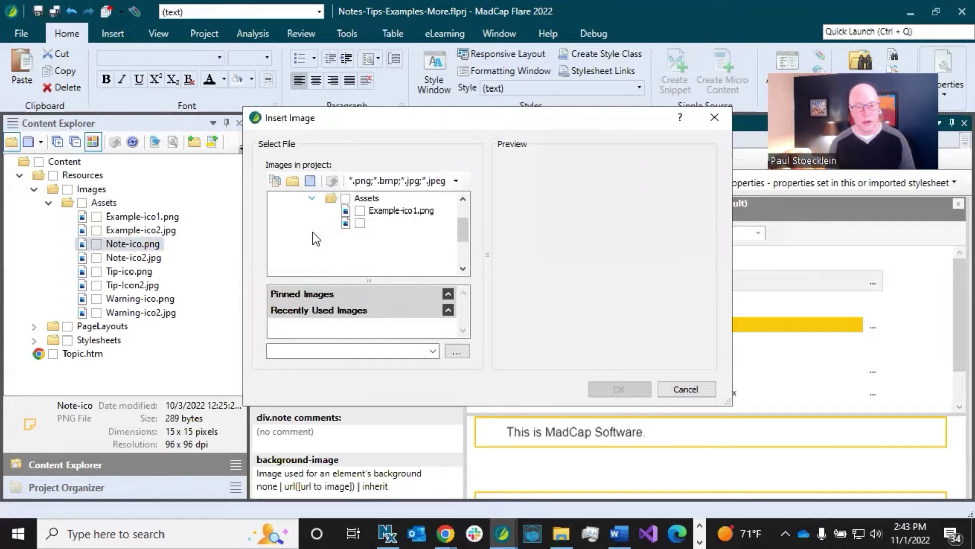
click(389, 234)
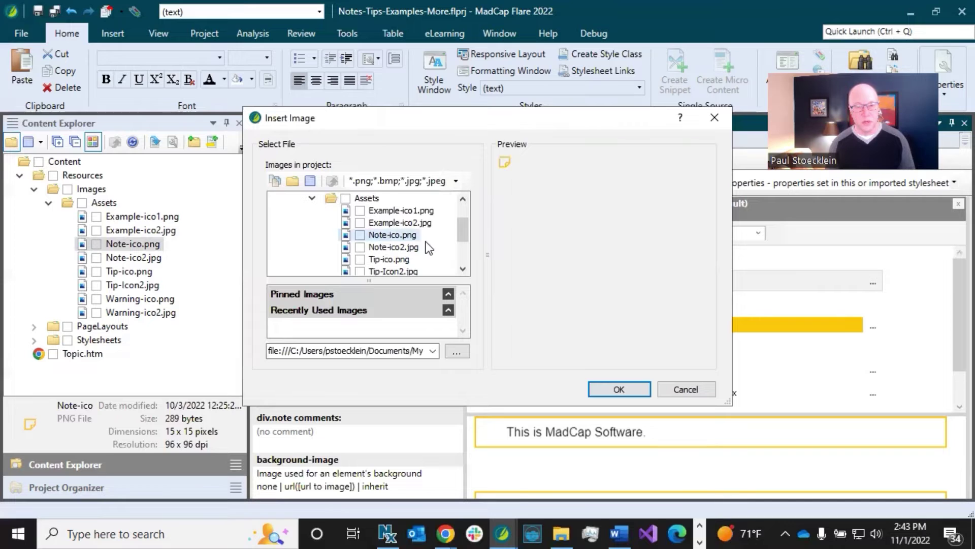
click(619, 390)
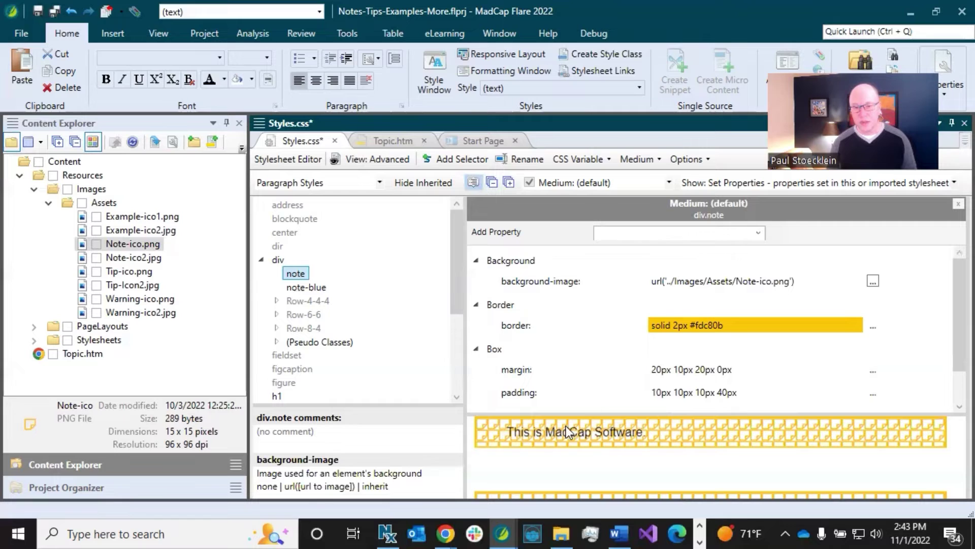
- Add the background-repeat property to the div.note class and set it to no-repeat
click(637, 235)
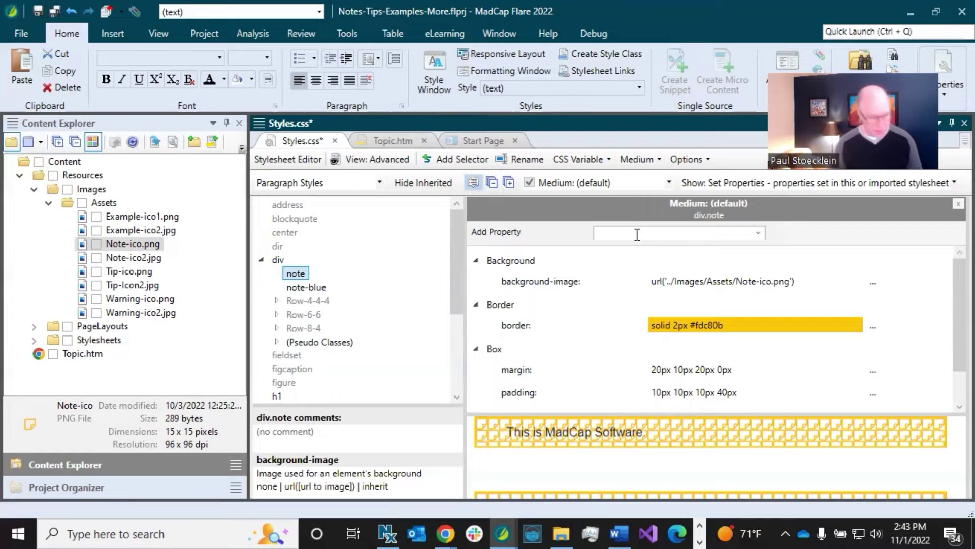
text(background)
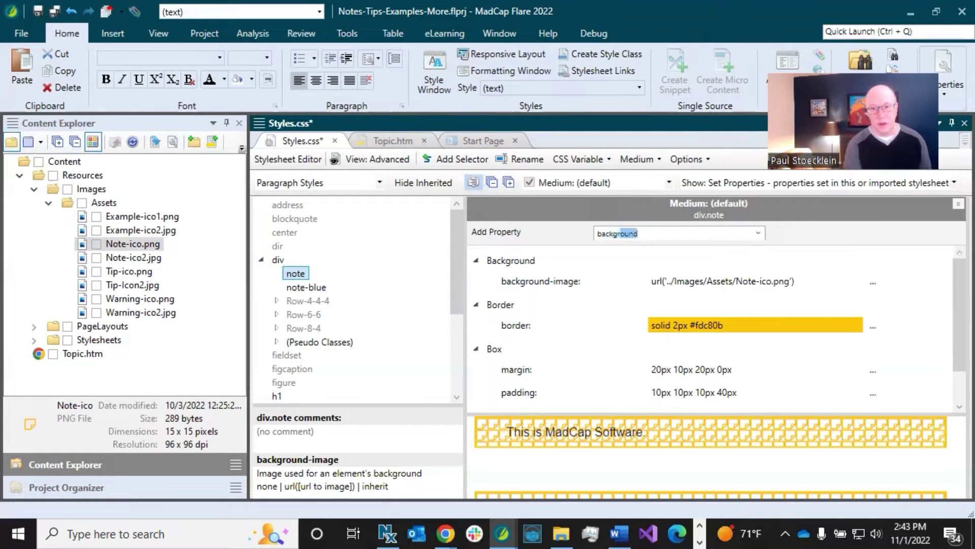
text(-repeat)
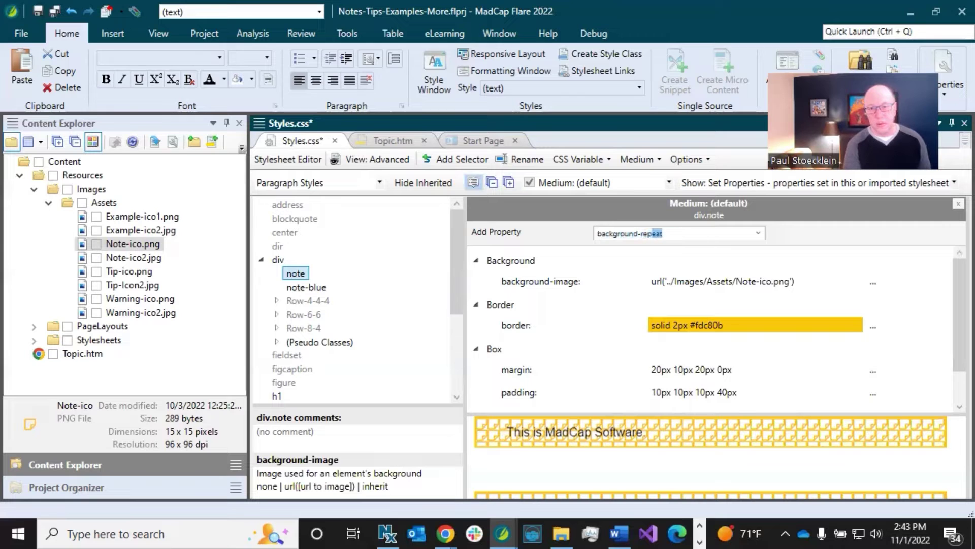
key(Return)
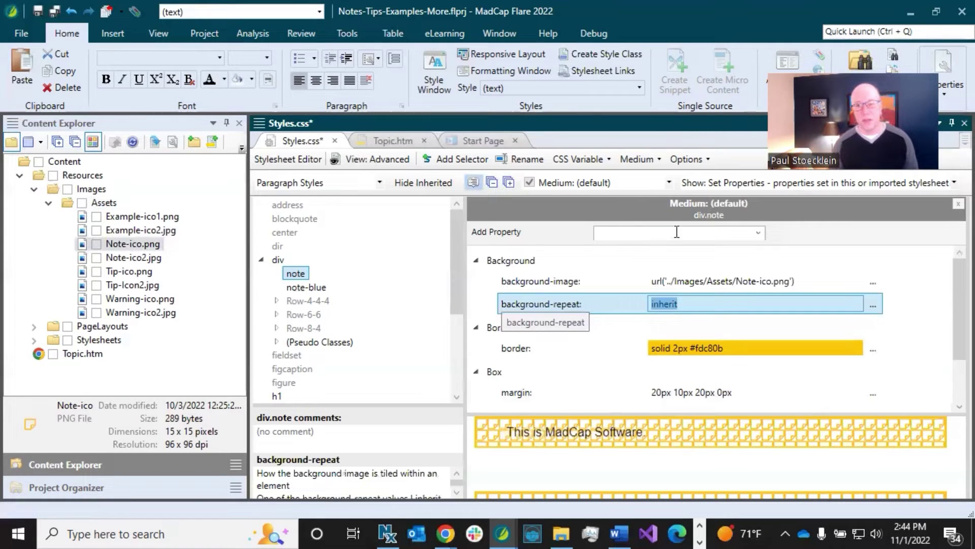
click(760, 233)
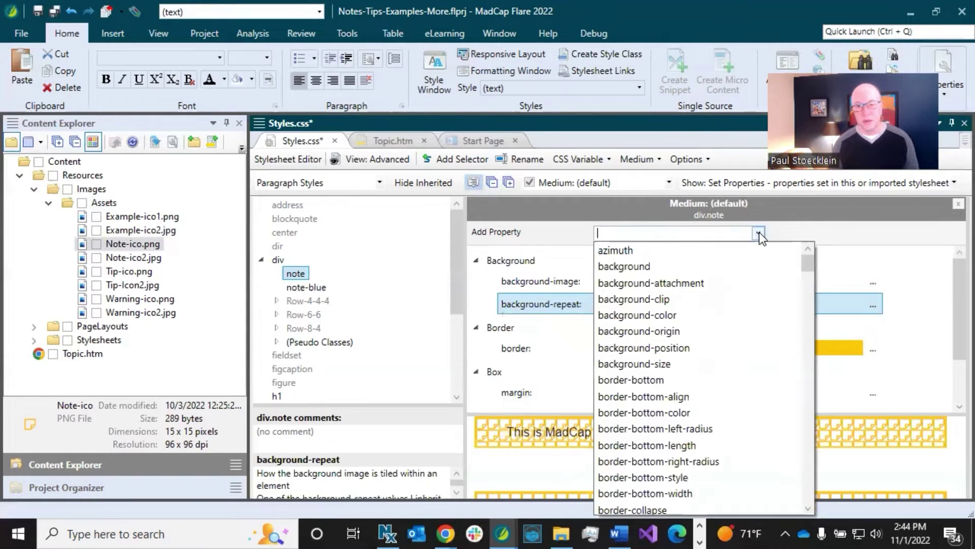
drag(808, 273, 785, 221)
click(785, 220)
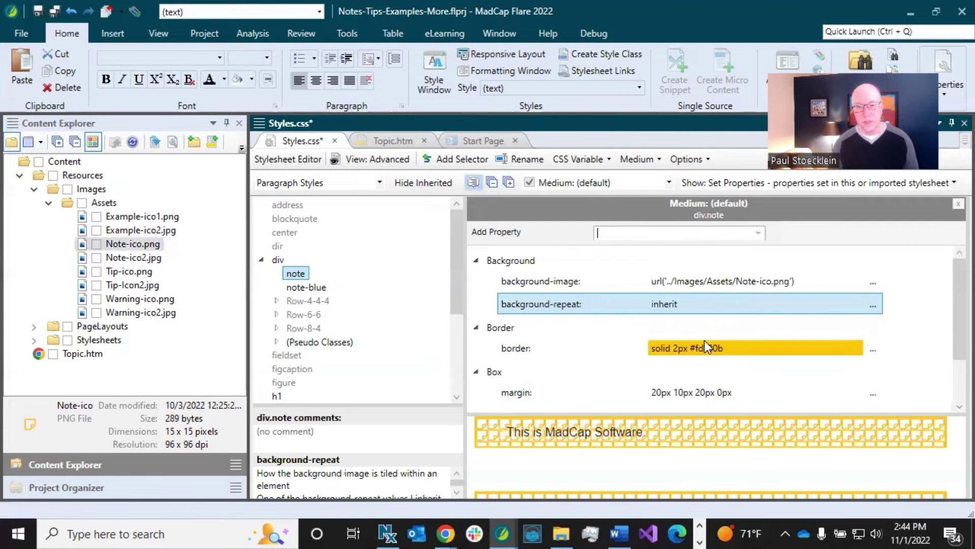
click(874, 303)
click(897, 354)
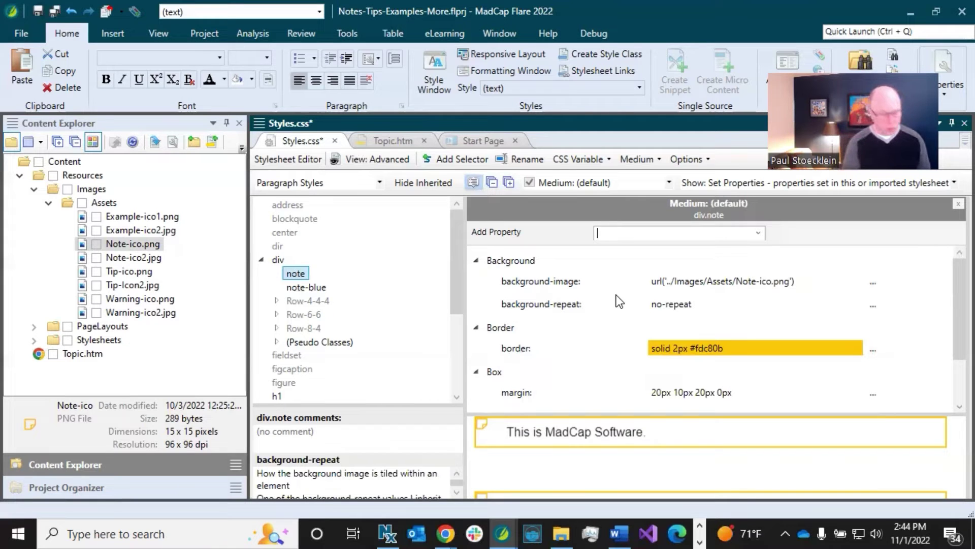
- Add the background-position property to the div.note class, set it to 10px 25px and save the stylesheet
text(background-position)
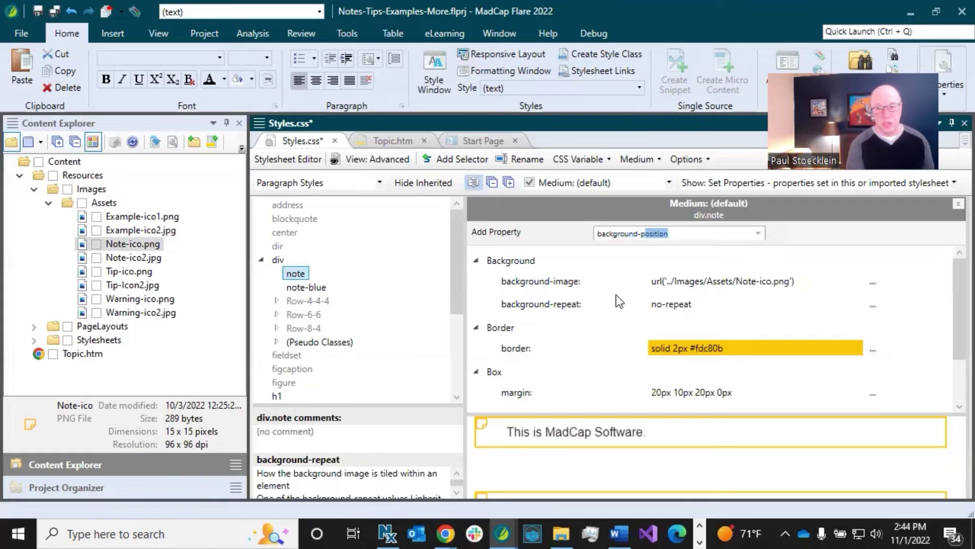
key(Return)
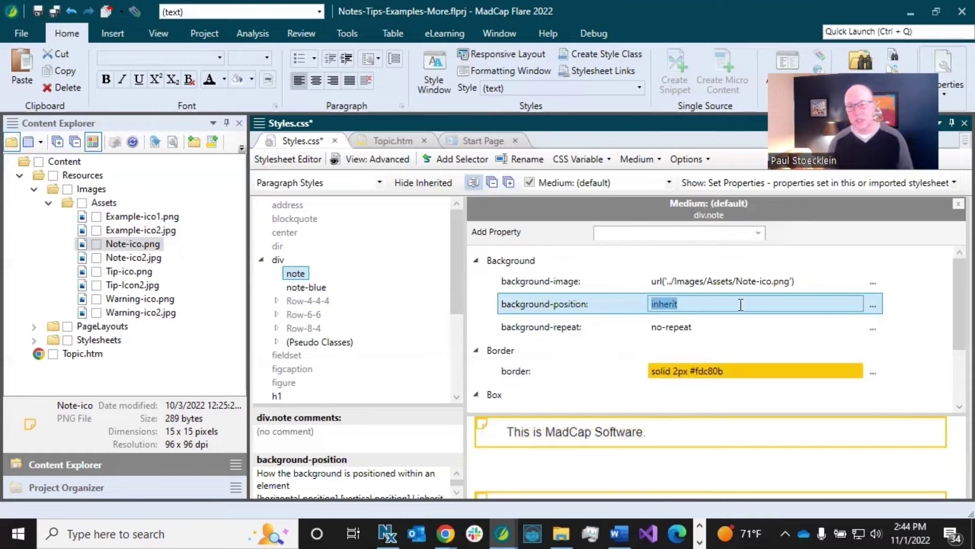
click(873, 306)
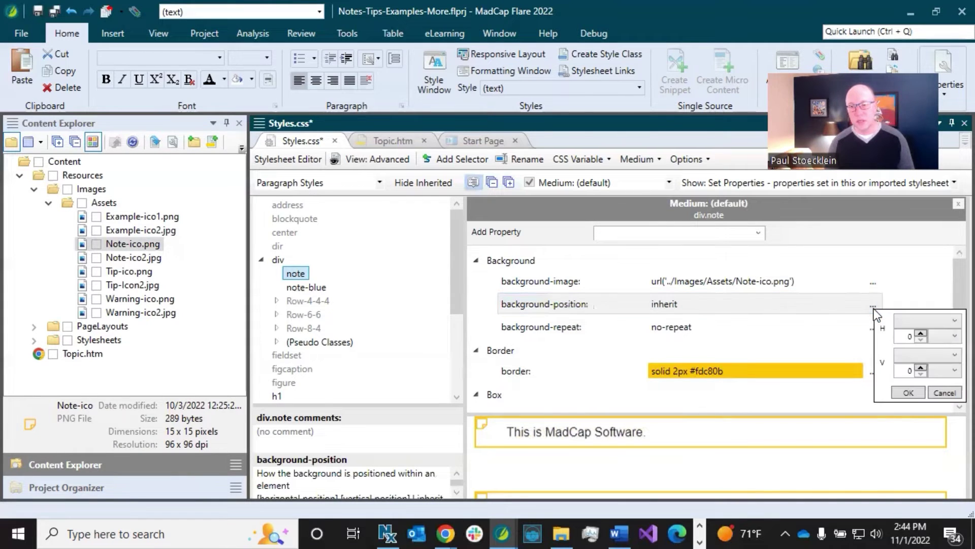
click(944, 393)
click(695, 304)
drag(694, 304, 597, 300)
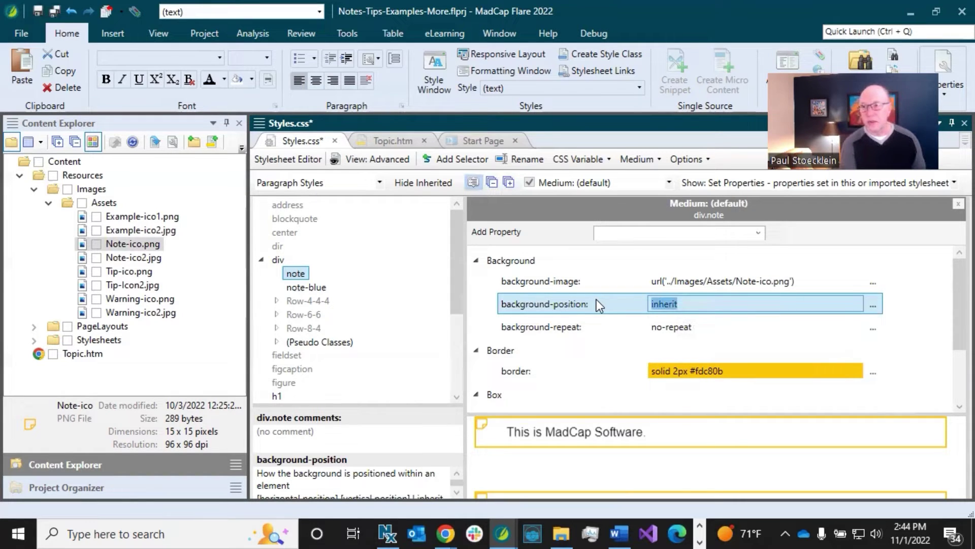
text(10px )
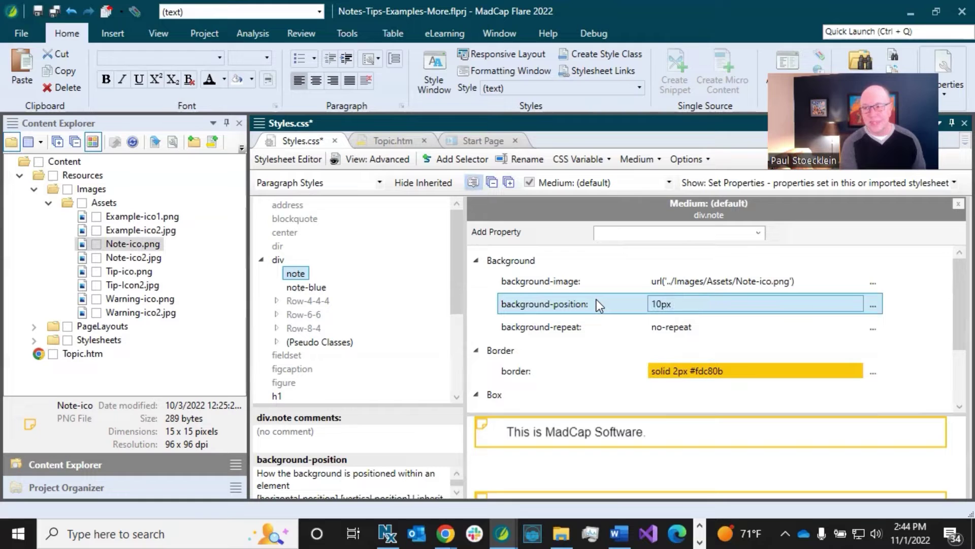
text(25px)
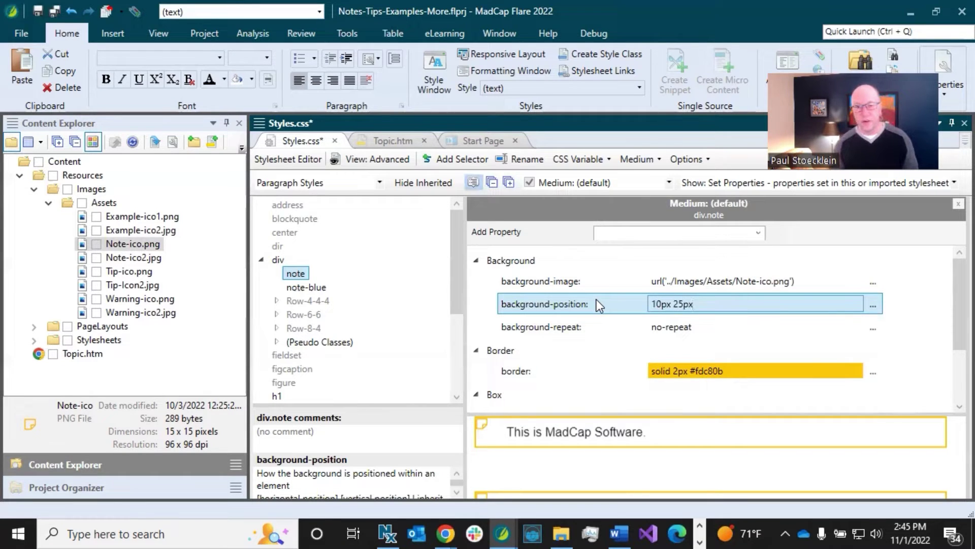
click(595, 285)
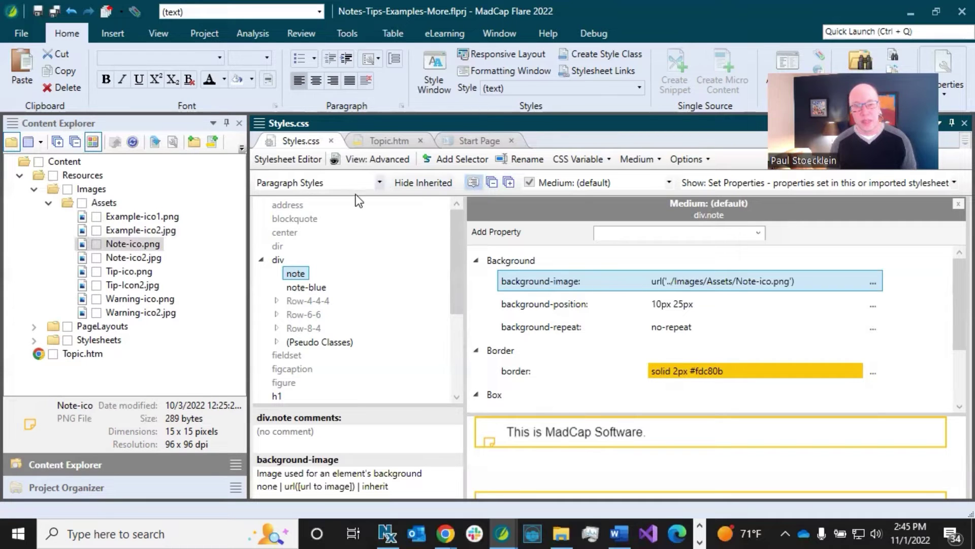
- Apply the div.note style to the div around the three paragraphs in Topic.htm and save the topic
click(383, 141)
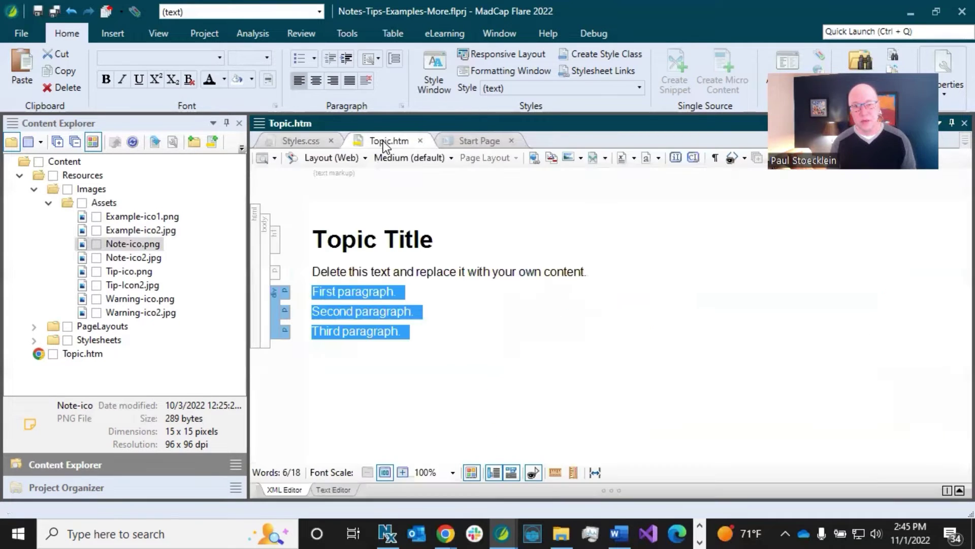
click(360, 270)
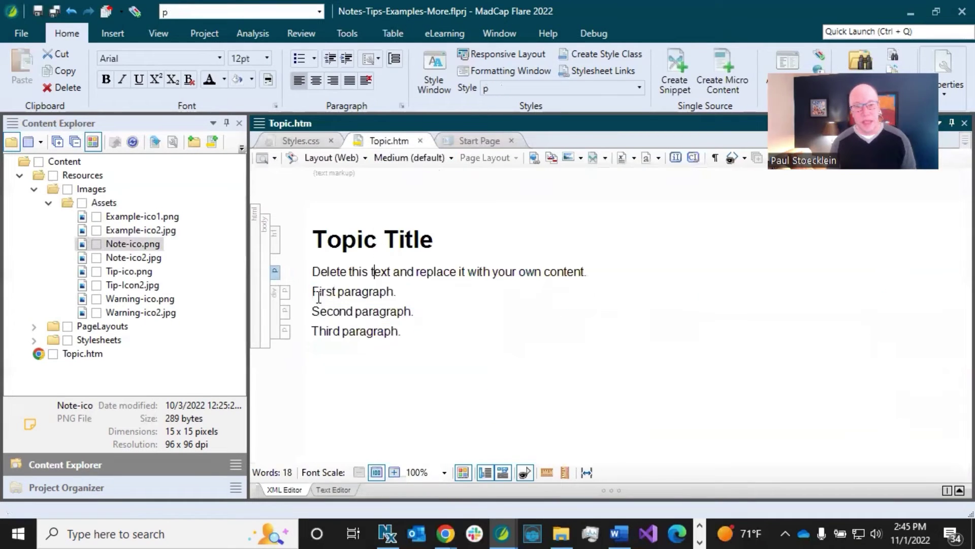
click(277, 308)
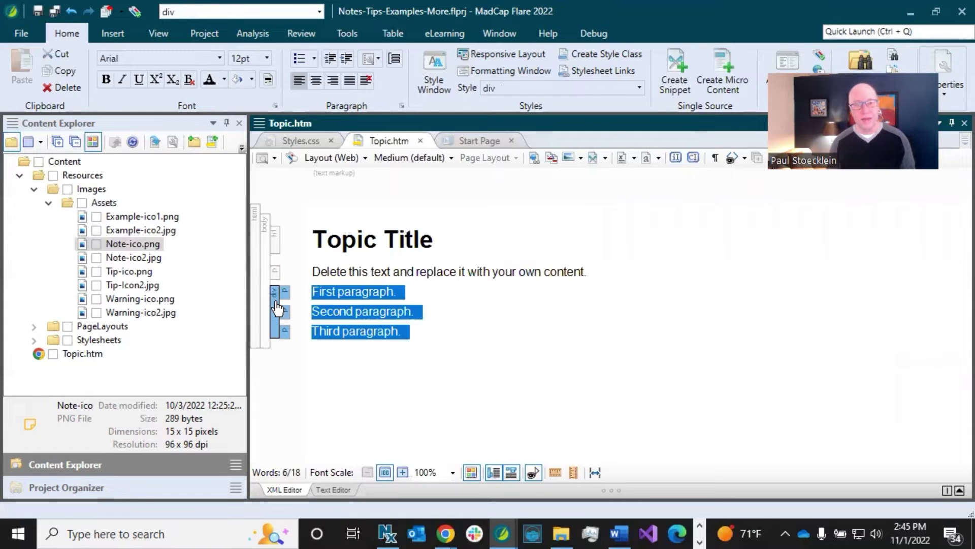
click(641, 87)
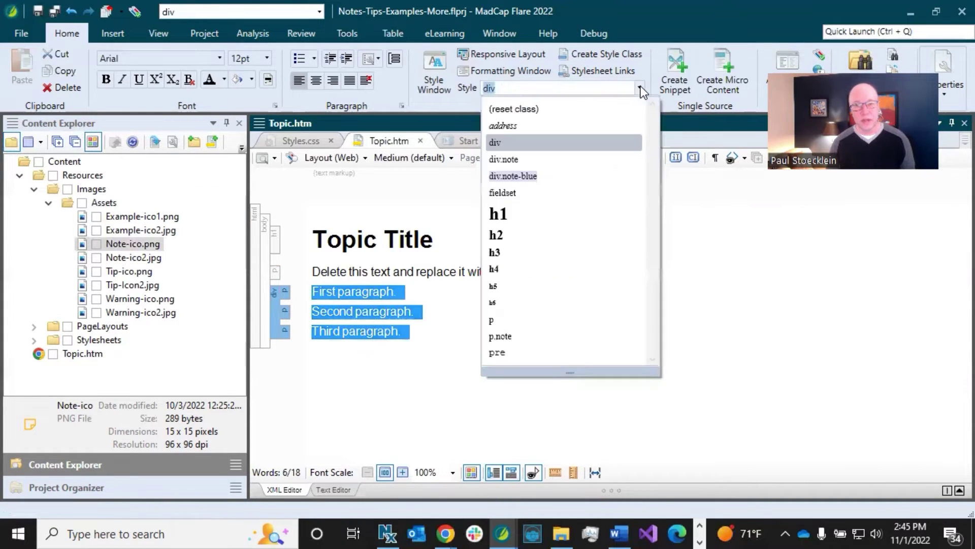
click(538, 159)
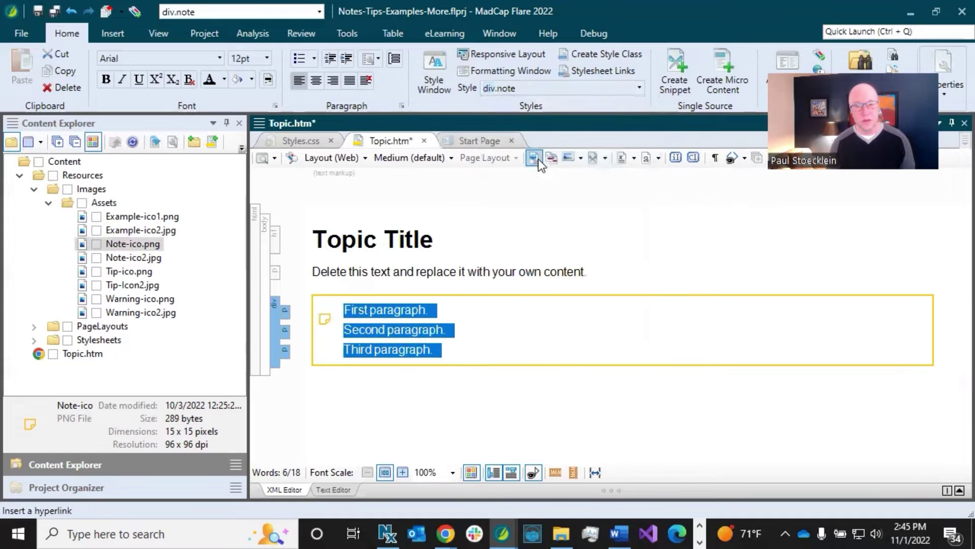
click(458, 270)
key(ctrl+s)
- Preview Topic.htm for the HTML5 target to check the note icon's position against the paragraphs
click(345, 310)
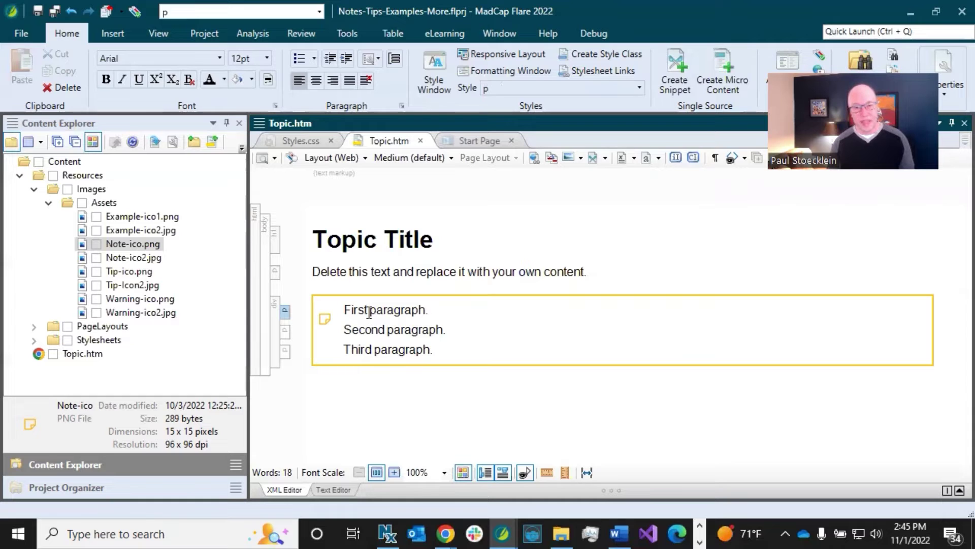
click(264, 162)
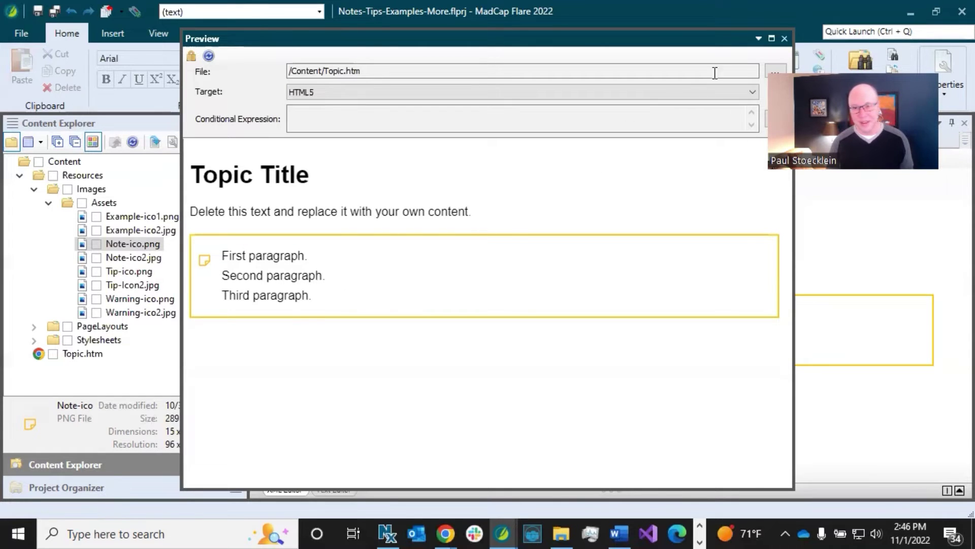
click(785, 39)
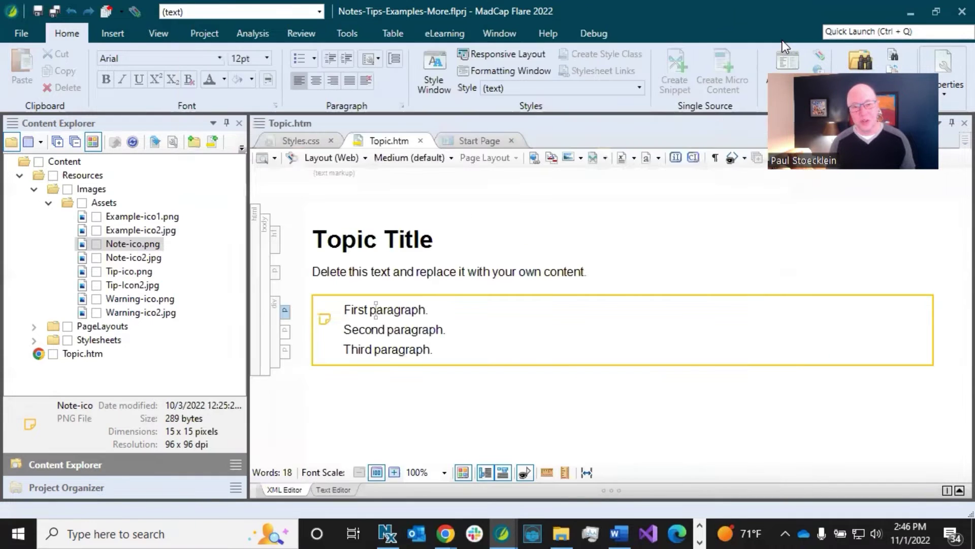
click(462, 271)
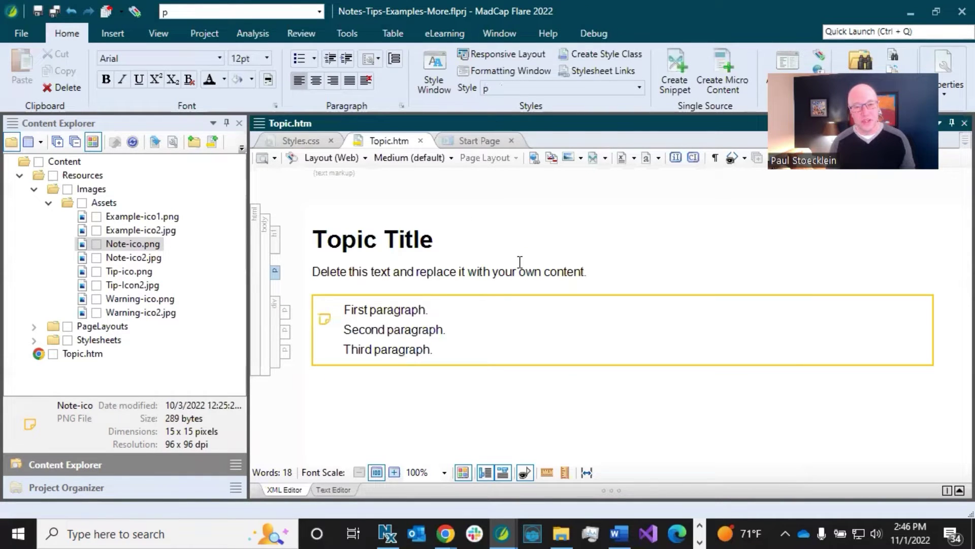
click(262, 158)
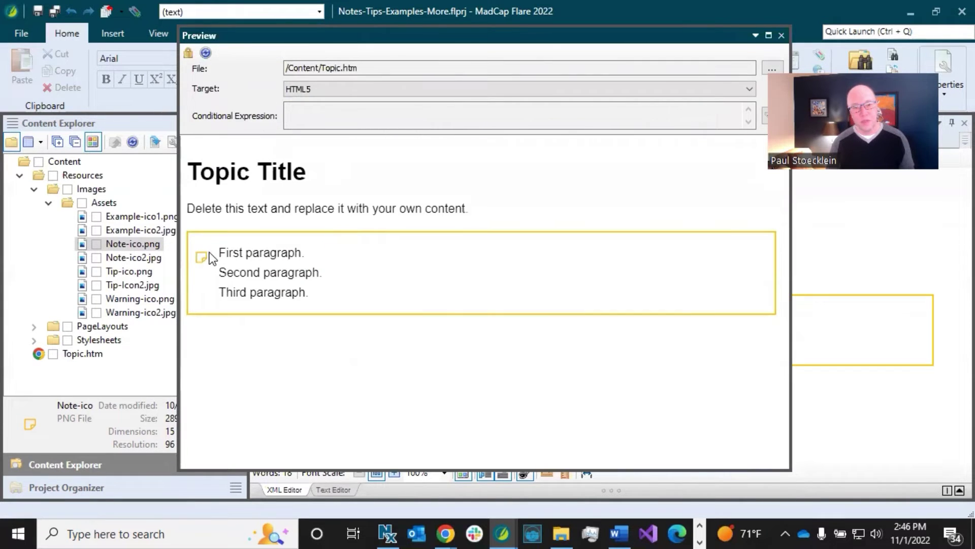
click(781, 35)
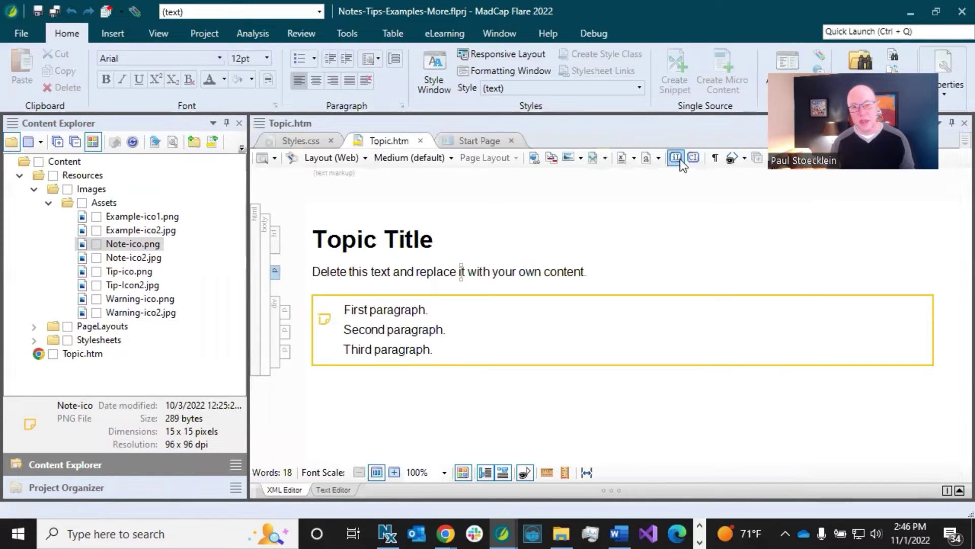
- Set the div.note background-position to 10px 20px in Styles.css and save the stylesheet
click(297, 142)
click(681, 303)
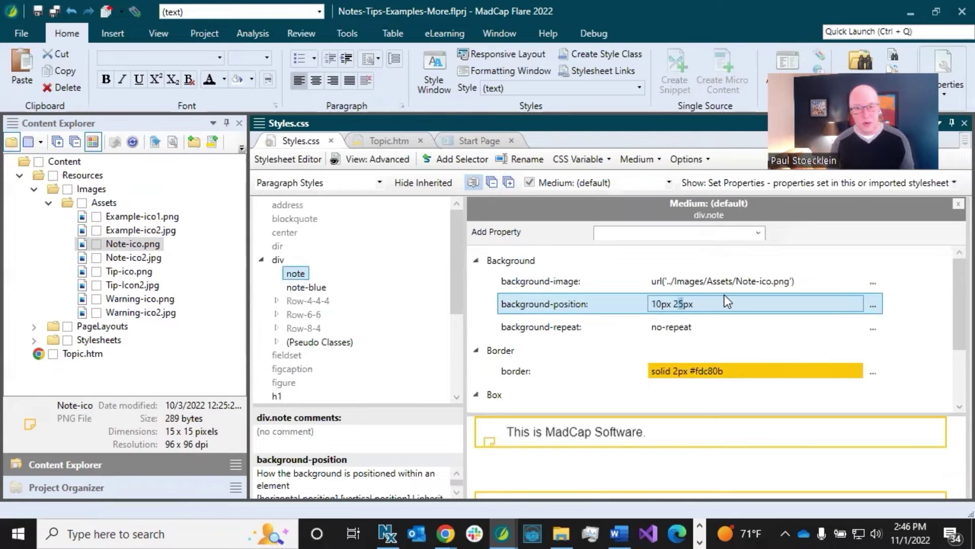
key(BackSpace)
text(0)
click(550, 320)
click(550, 307)
click(54, 17)
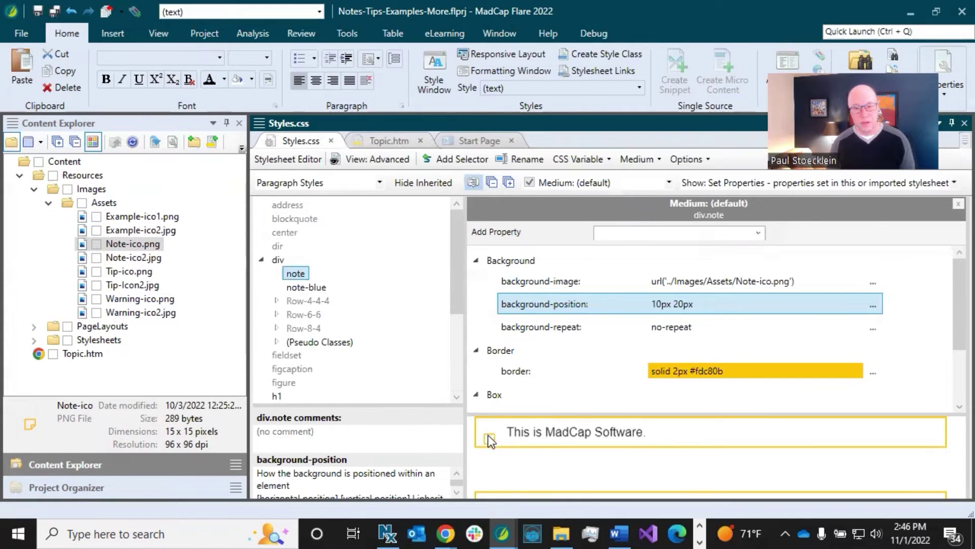
- Preview Topic.htm again to check the note icon's alignment with the first paragraph
click(376, 142)
click(412, 327)
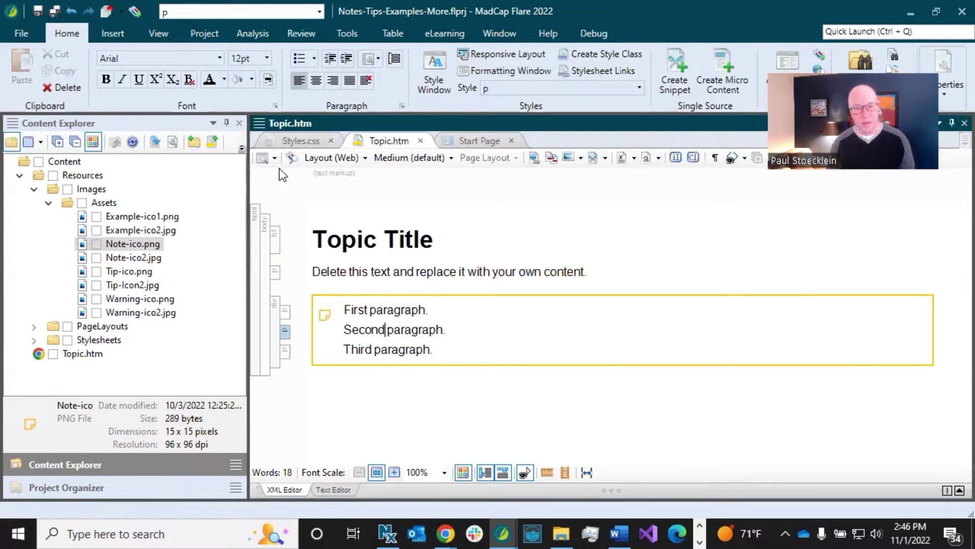
click(262, 160)
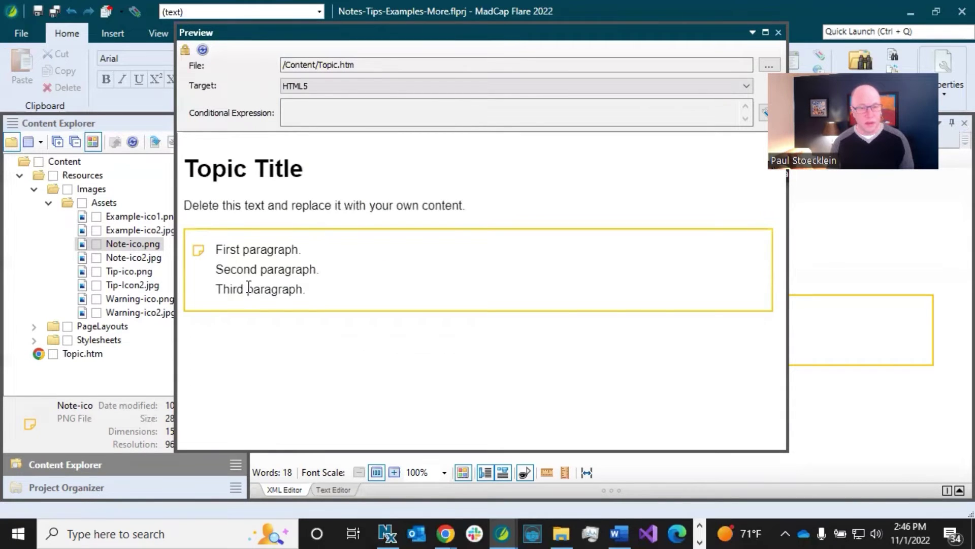
click(782, 35)
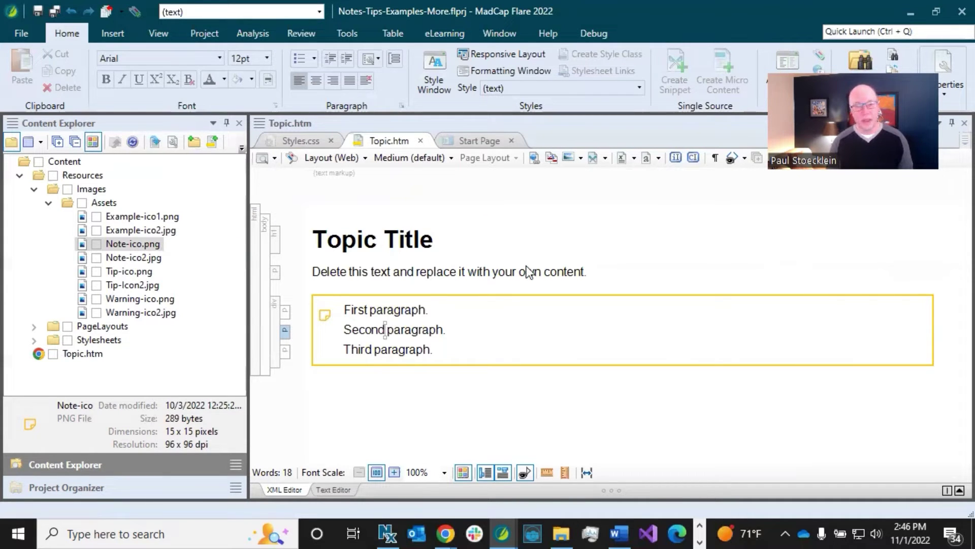
- Check the details of Note-ico2.jpg and show the print medium beside the default medium for div.note in Styles.css
click(146, 259)
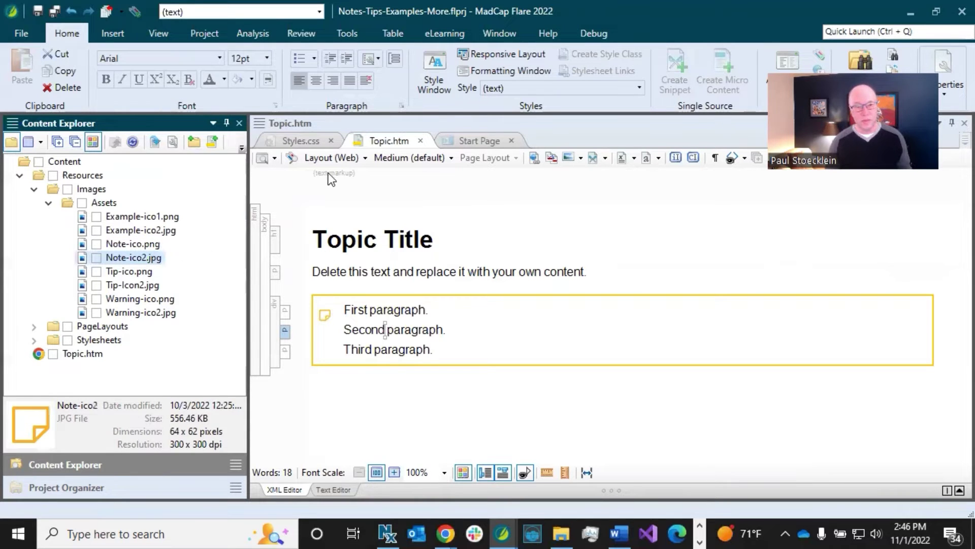
click(307, 141)
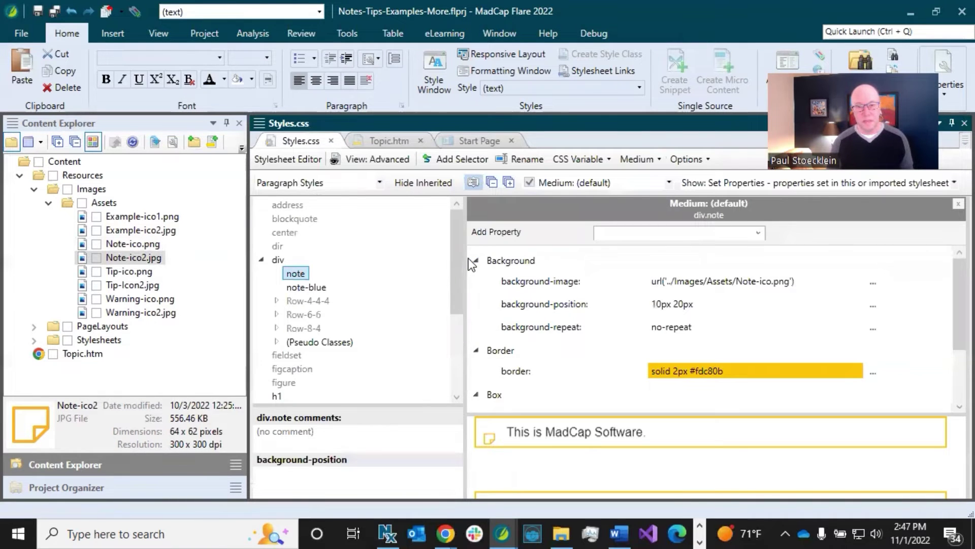
drag(465, 259, 389, 258)
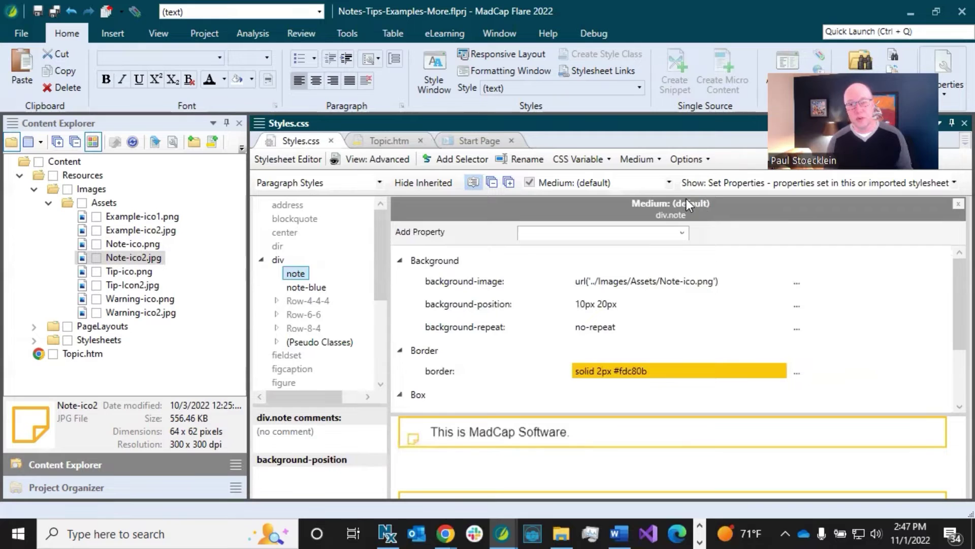
click(669, 181)
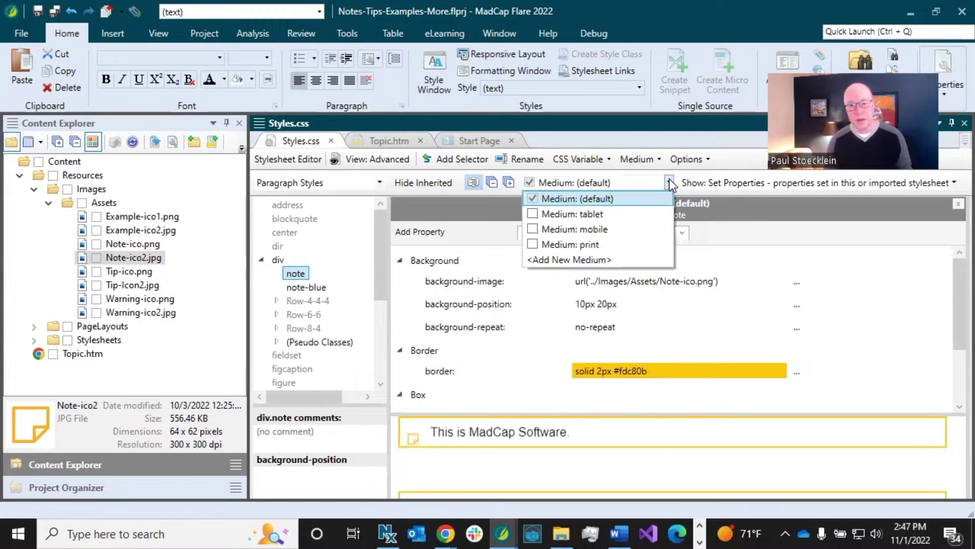
click(531, 245)
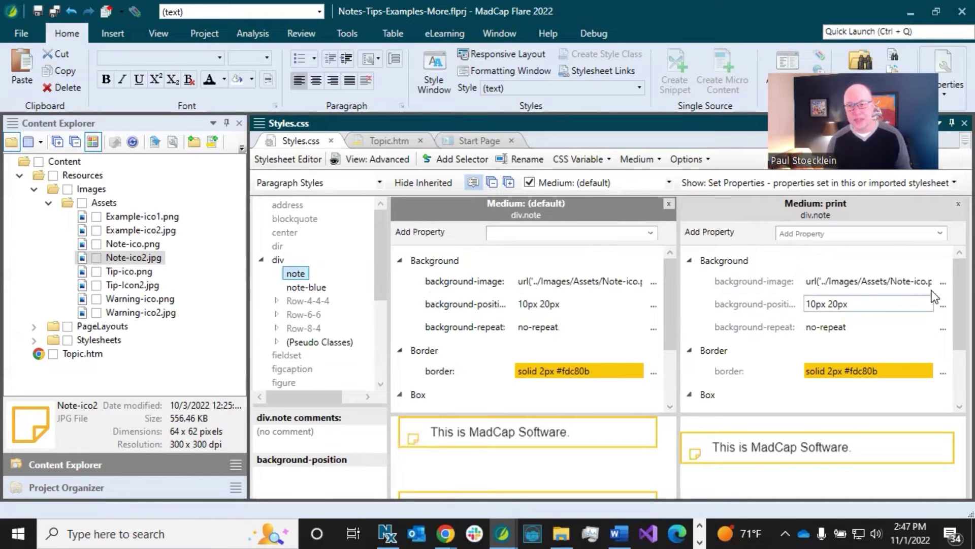
- Set the div.note background image for the print medium to Note-ico2.jpg and save the stylesheet
click(942, 281)
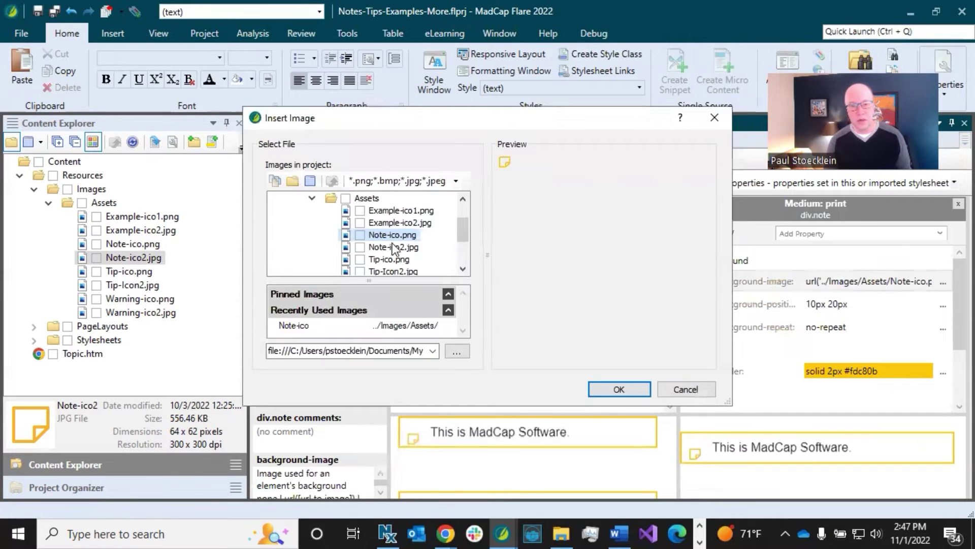
click(394, 247)
click(623, 389)
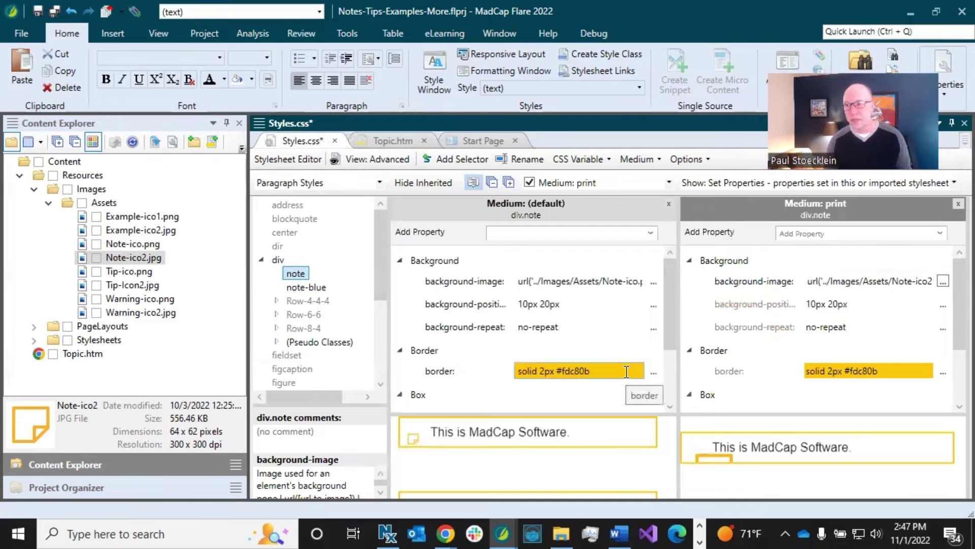
click(50, 11)
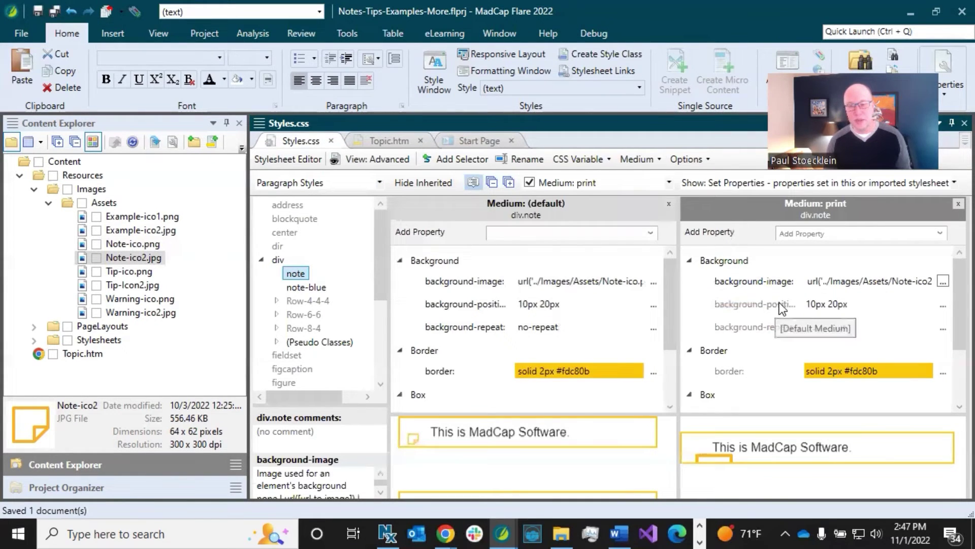
- Add a new target named PDF with the PDF output type to the project's Targets folder and save all files
click(96, 486)
click(19, 282)
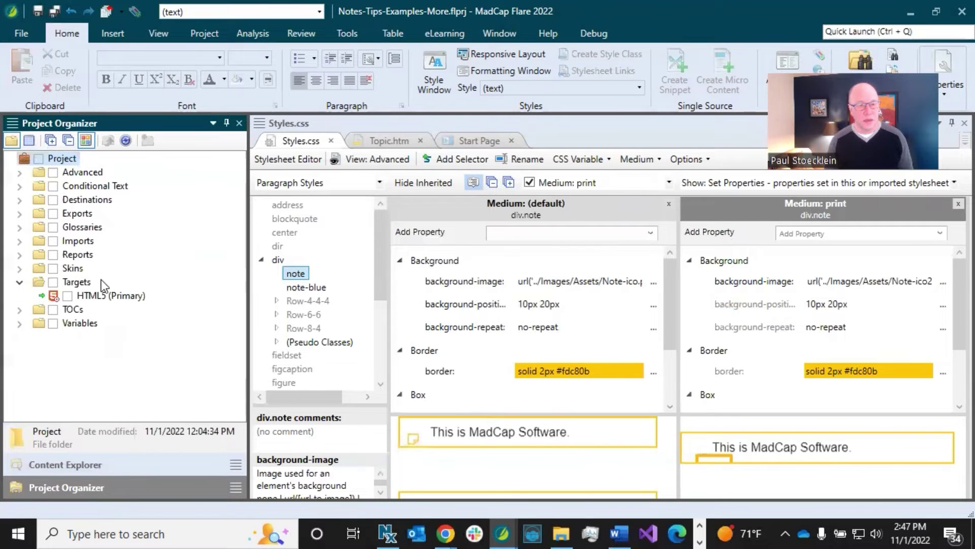
right_click(77, 287)
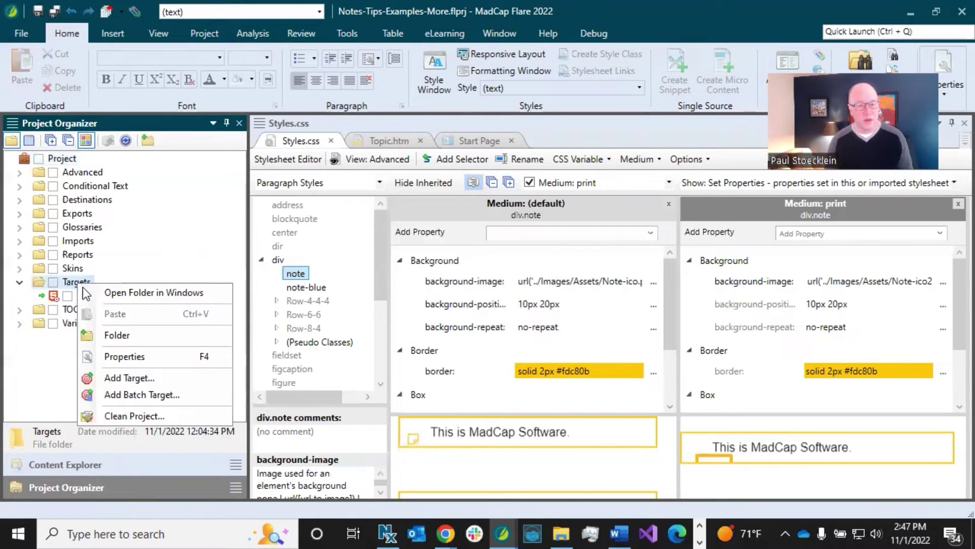
click(129, 378)
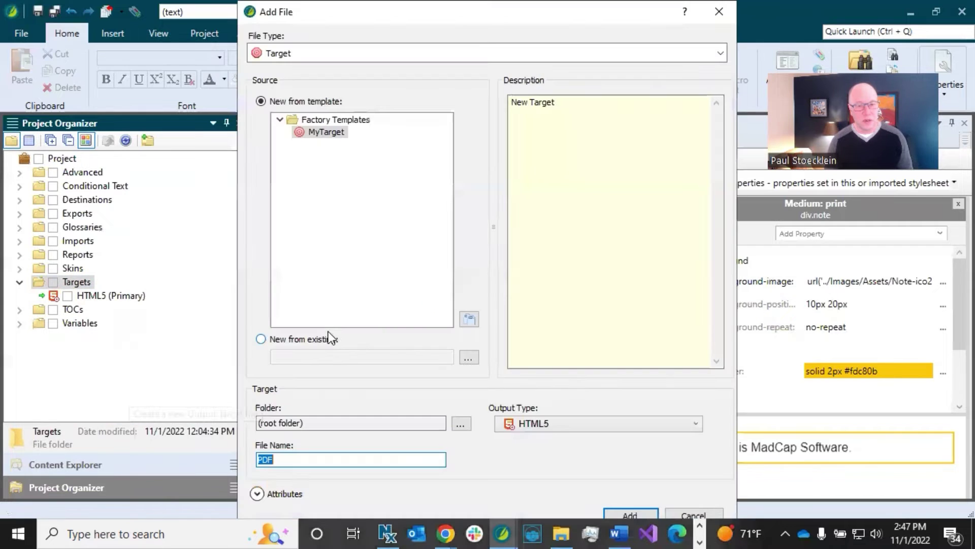
click(285, 454)
click(538, 417)
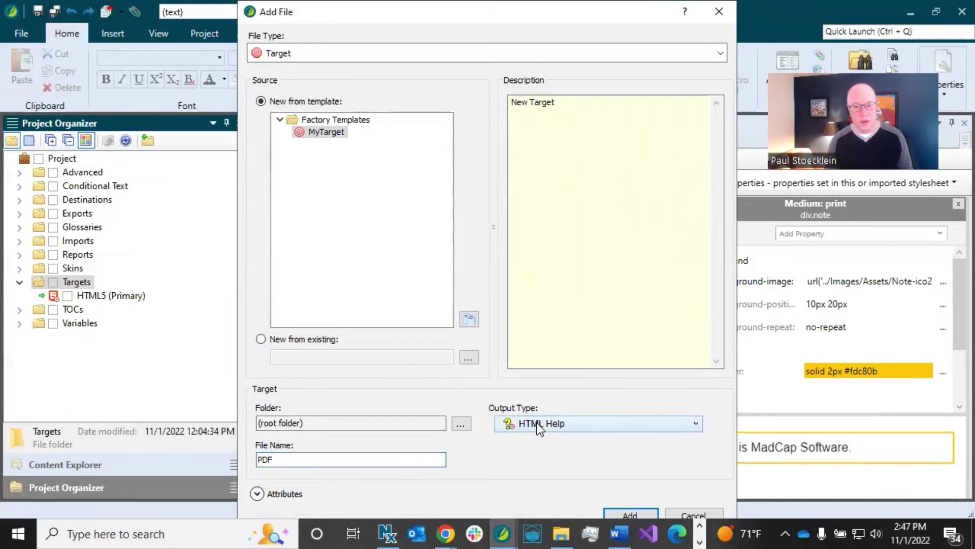
click(537, 422)
click(528, 241)
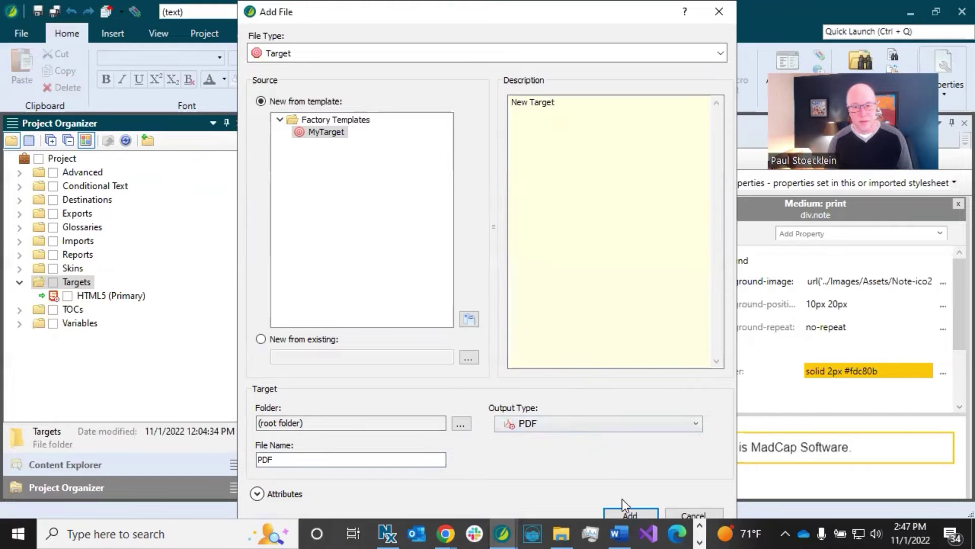
click(626, 514)
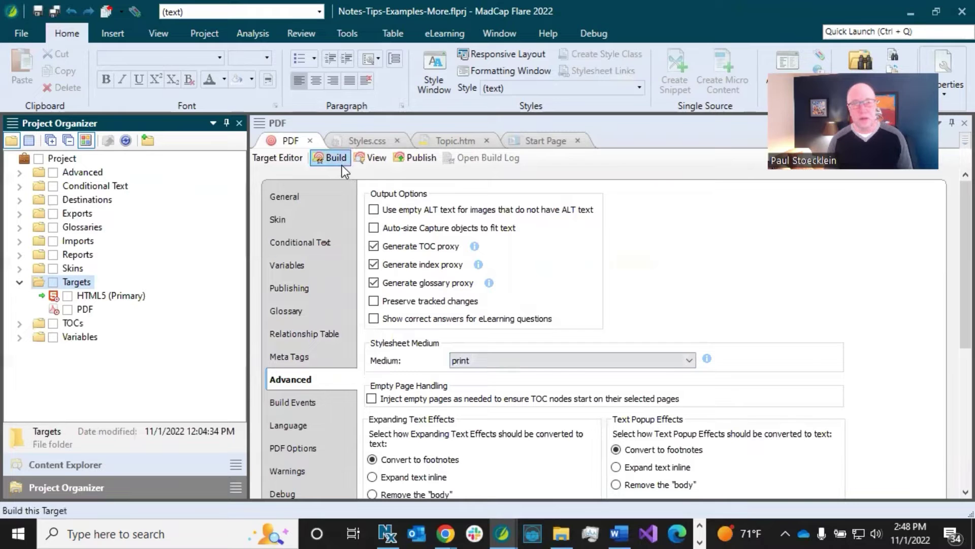
click(55, 12)
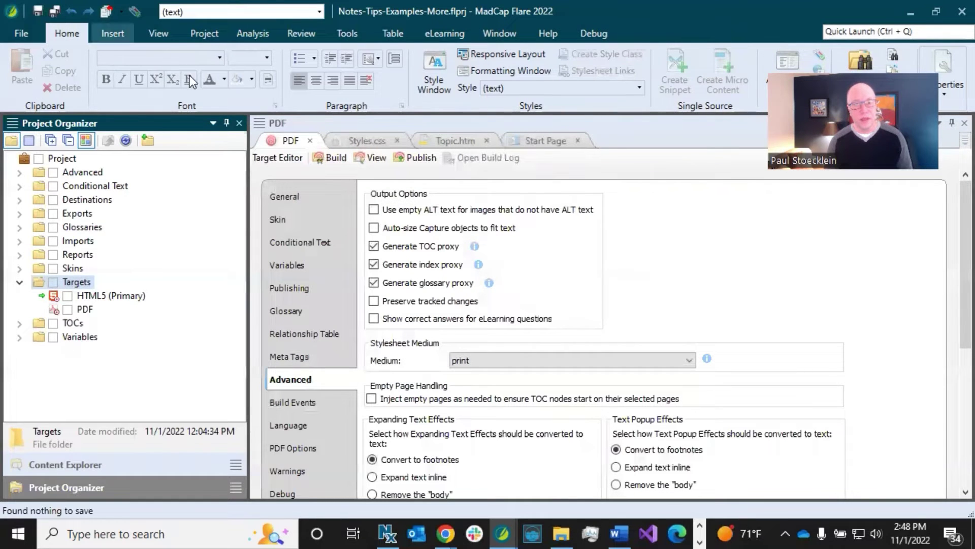
- Preview Topic.htm as PDF to check how the note's border and icon look in print output
click(447, 139)
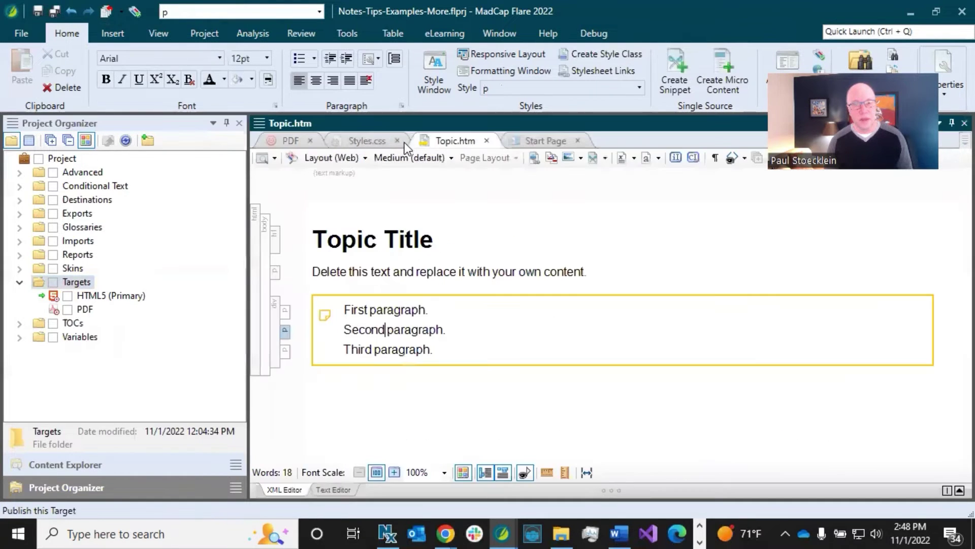
click(274, 158)
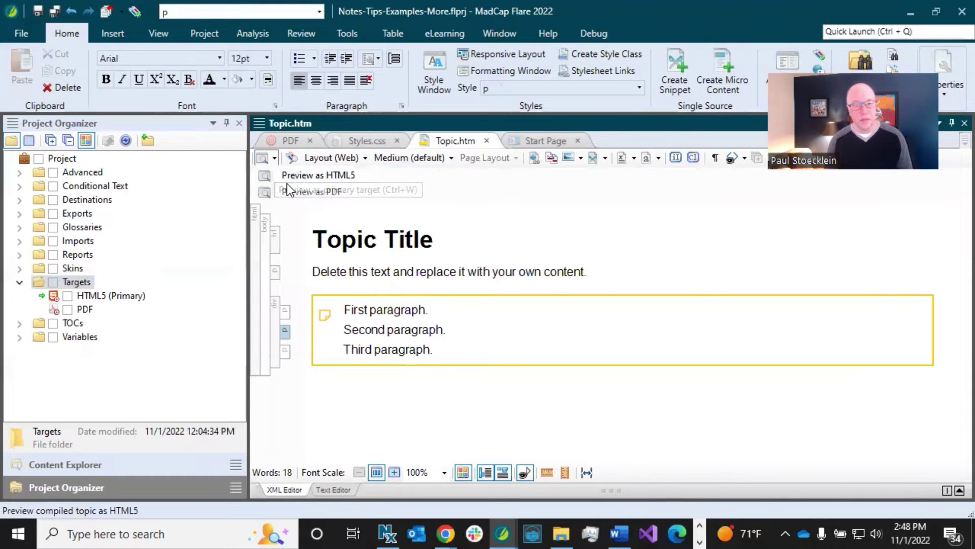
click(288, 188)
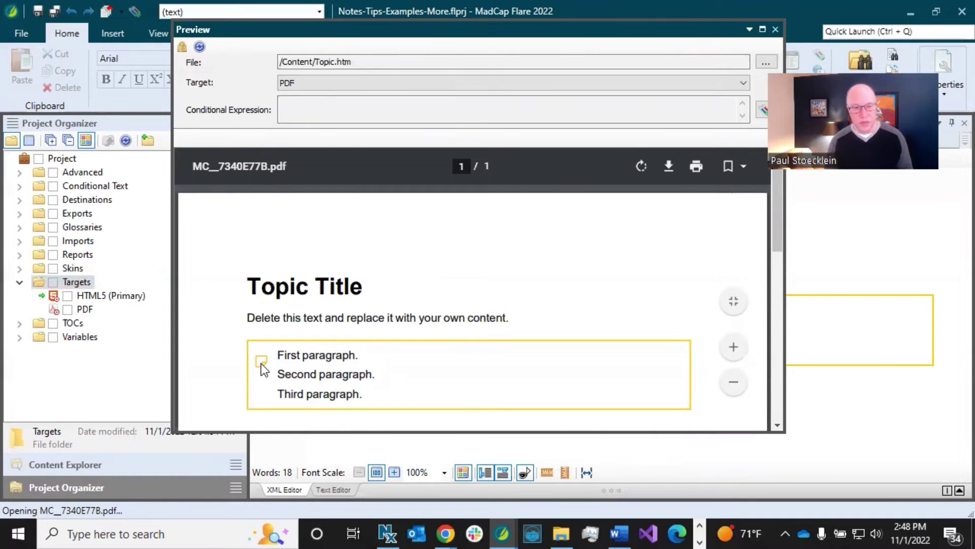
- Close the topic preview and compare the div.note class's background image in the default and print mediums of Styles.css
click(777, 32)
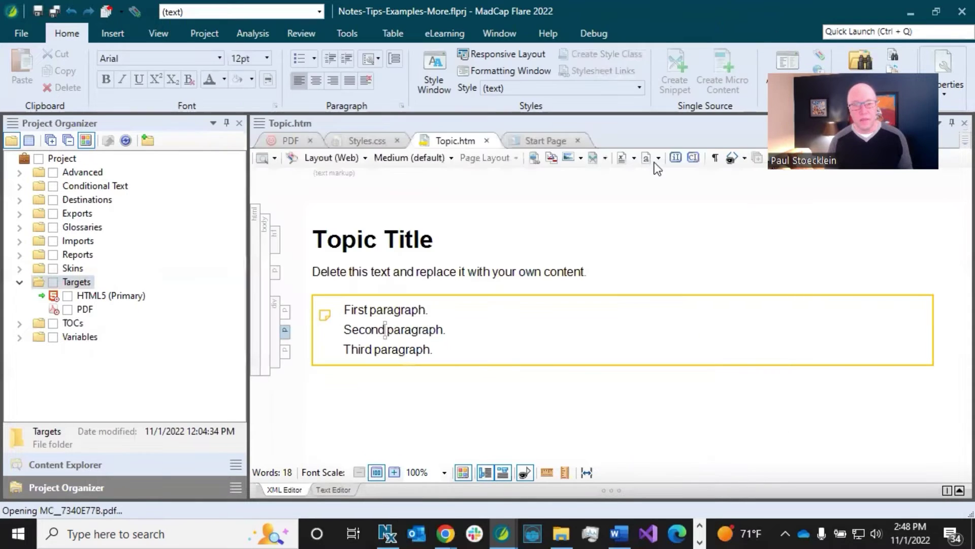
click(494, 273)
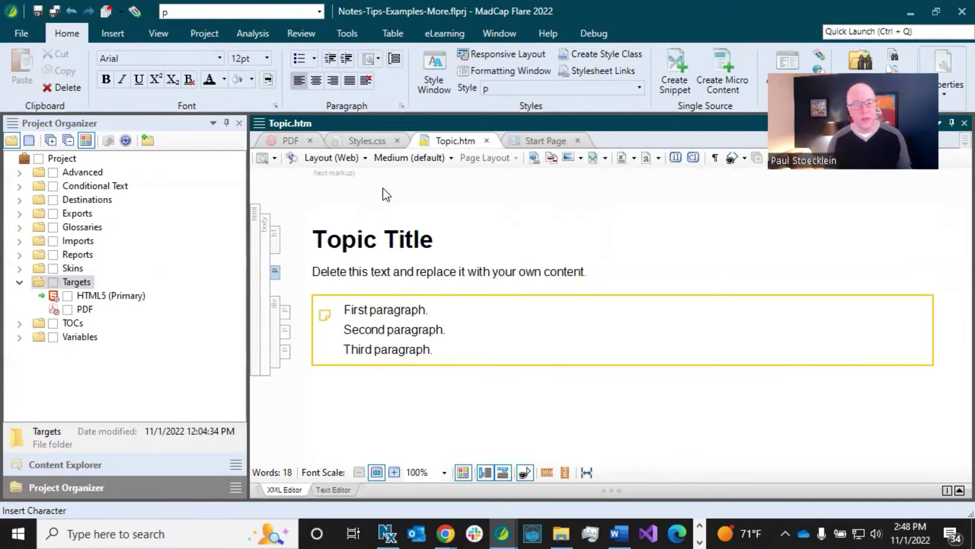
click(374, 144)
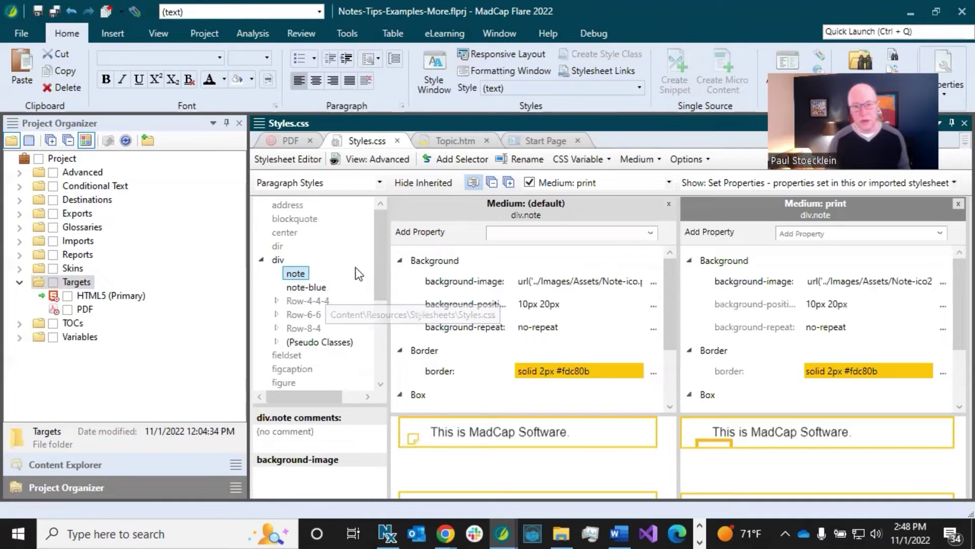
click(562, 208)
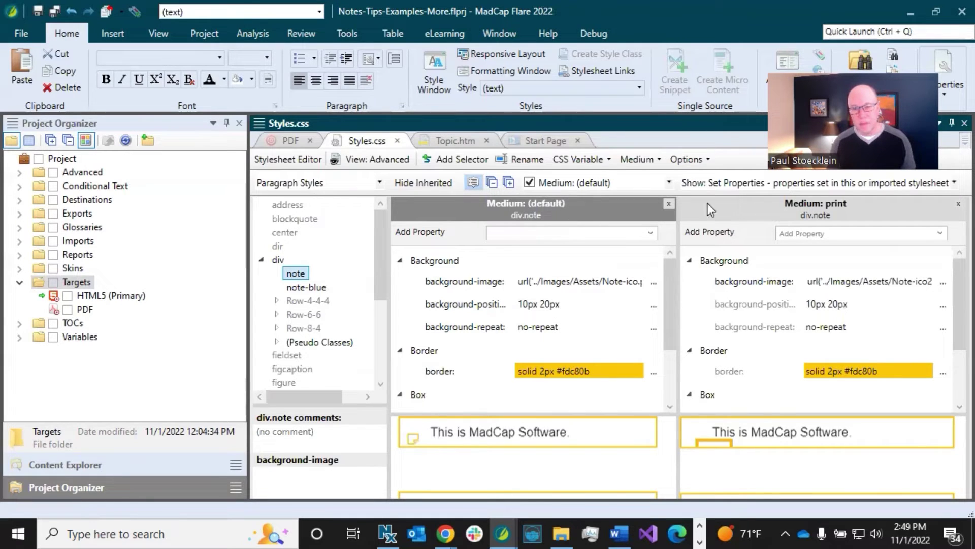
click(842, 204)
click(846, 282)
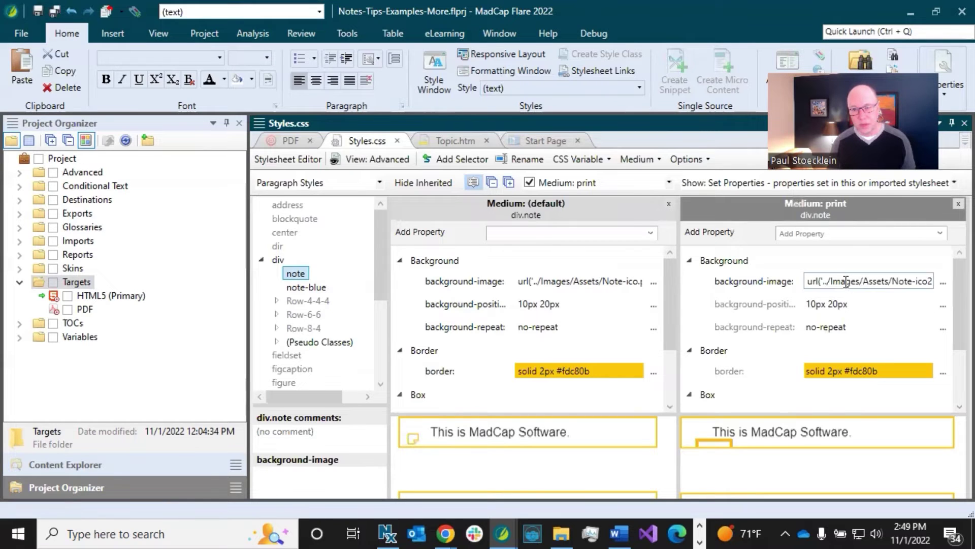
- Make three copies of the div.note class in the stylesheet, working in the default medium
click(502, 217)
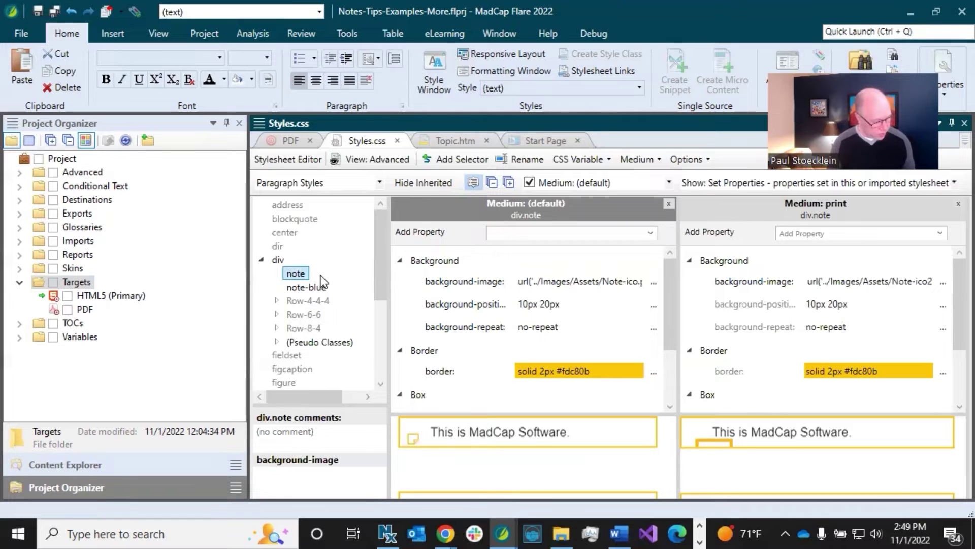
key(ctrl+c)
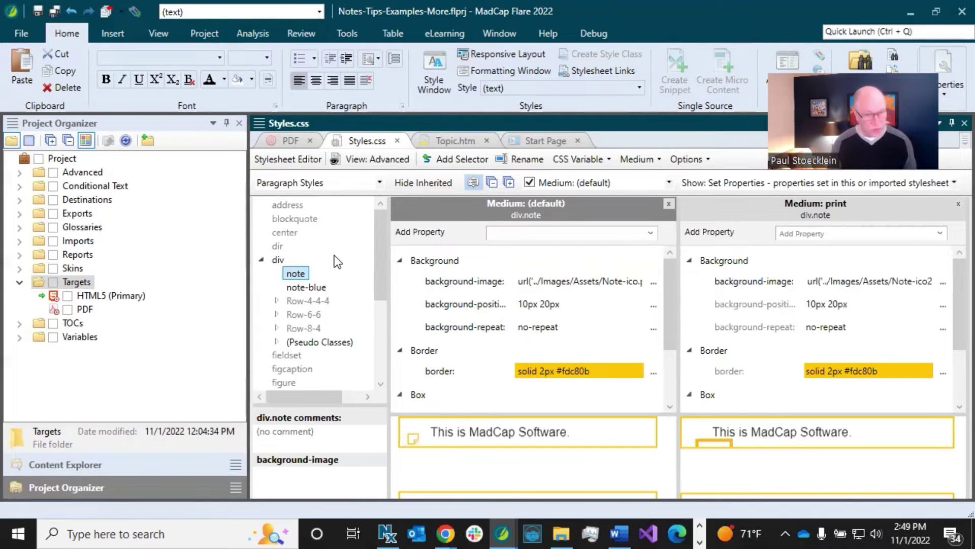
key(ctrl+v)
key(ctrl+v)
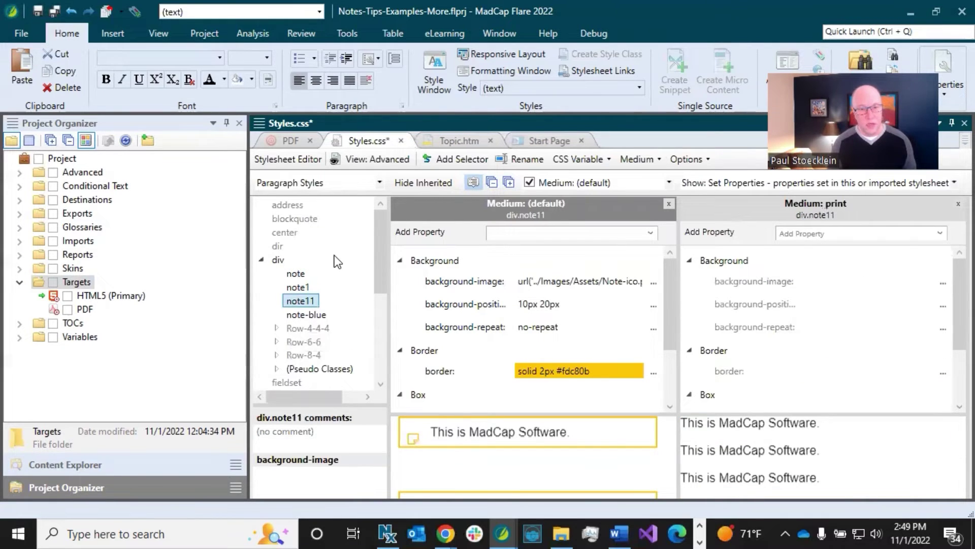
key(ctrl+v)
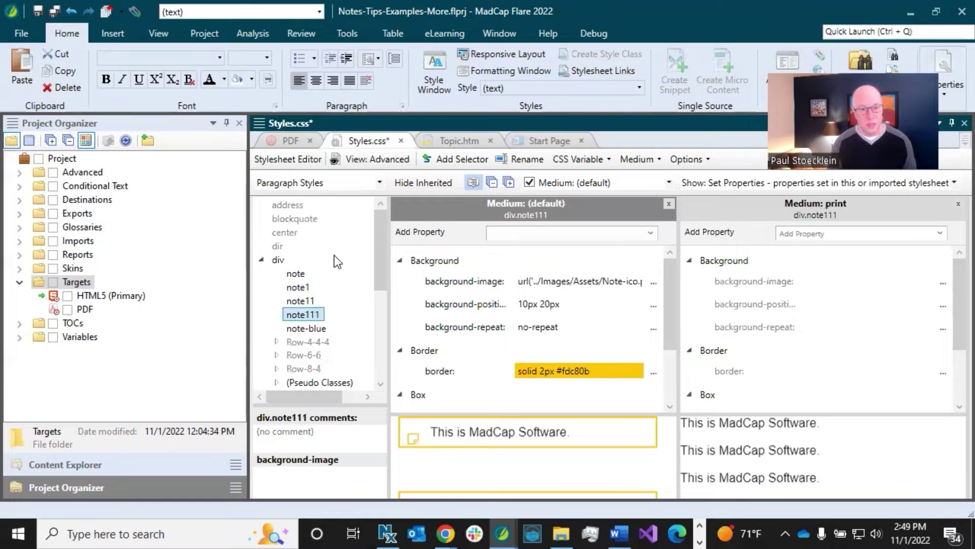
- Rename the first copied class, note1, to example
click(300, 288)
right_click(301, 289)
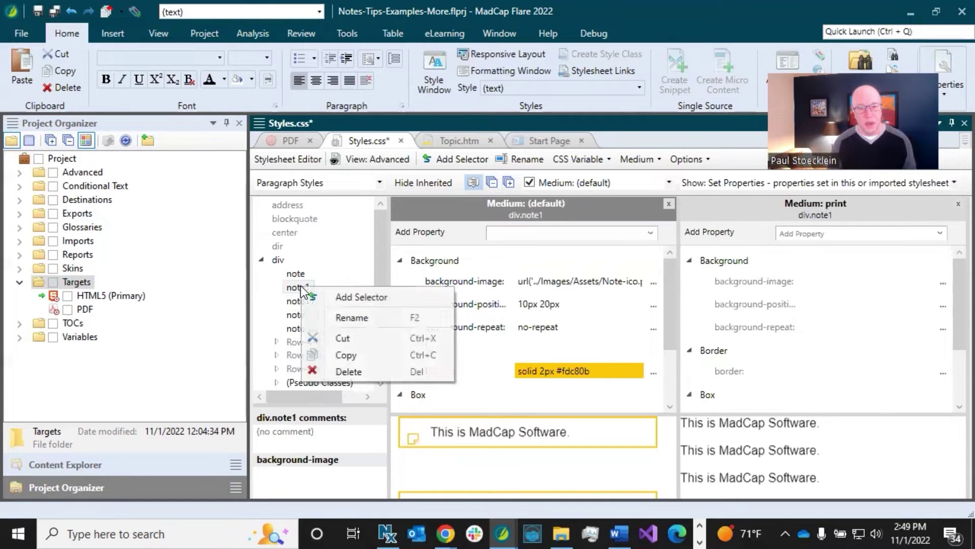
click(347, 315)
text(example)
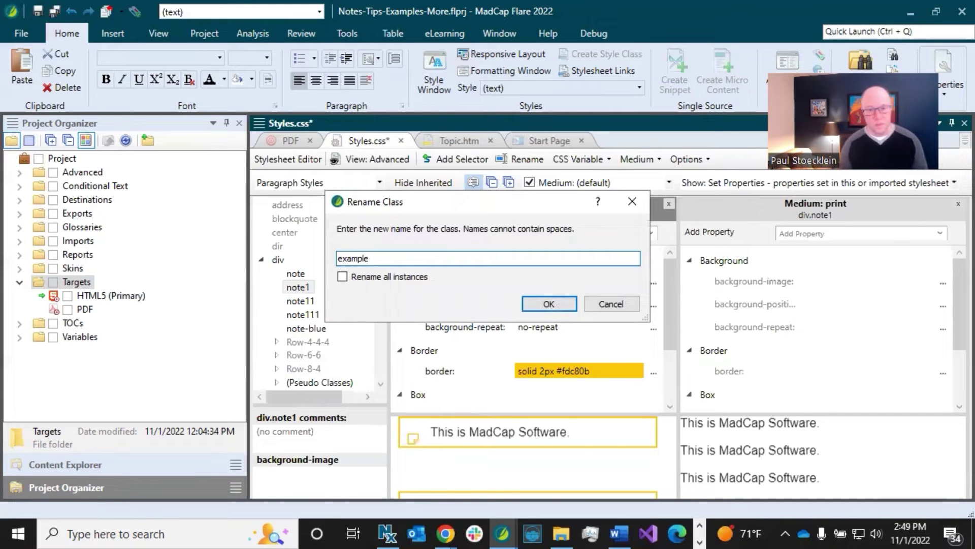
click(536, 307)
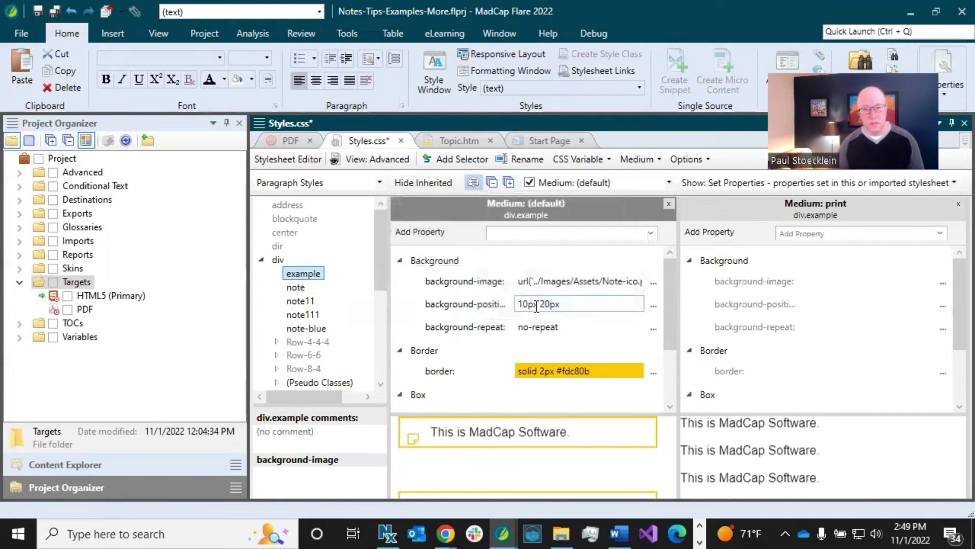
- Rename the copied class note11 to tip
right_click(296, 302)
click(328, 336)
text(tip)
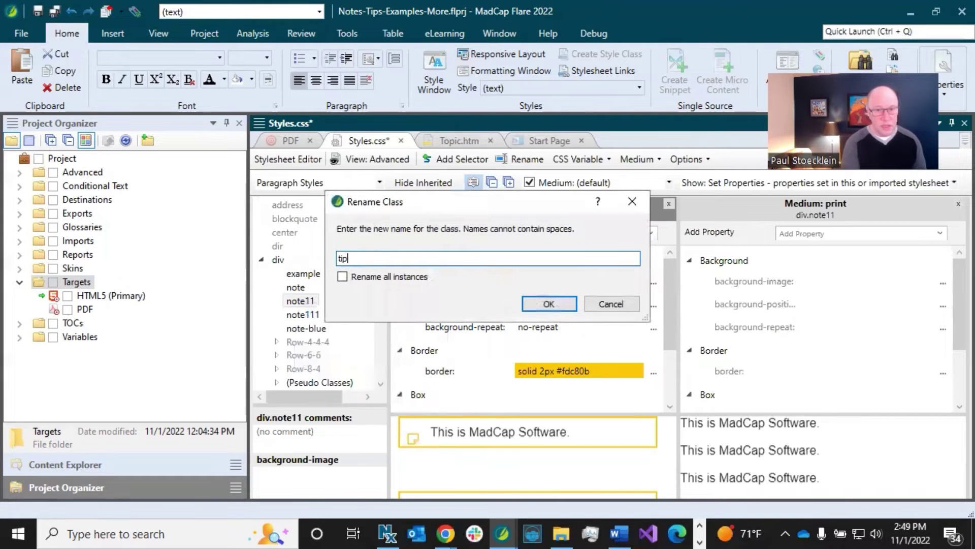
click(548, 303)
- Rename the remaining copied class, note111, to warning
right_click(306, 299)
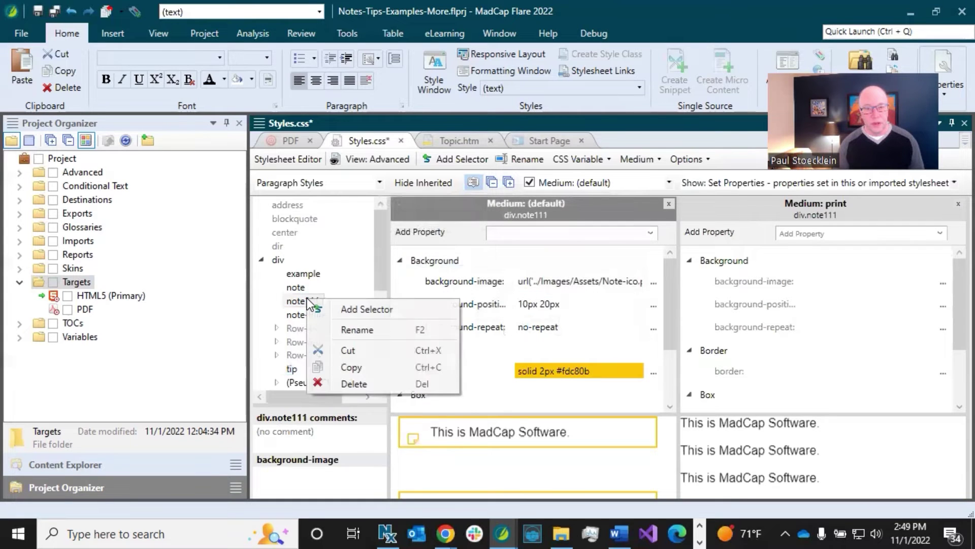
click(342, 327)
text(warning)
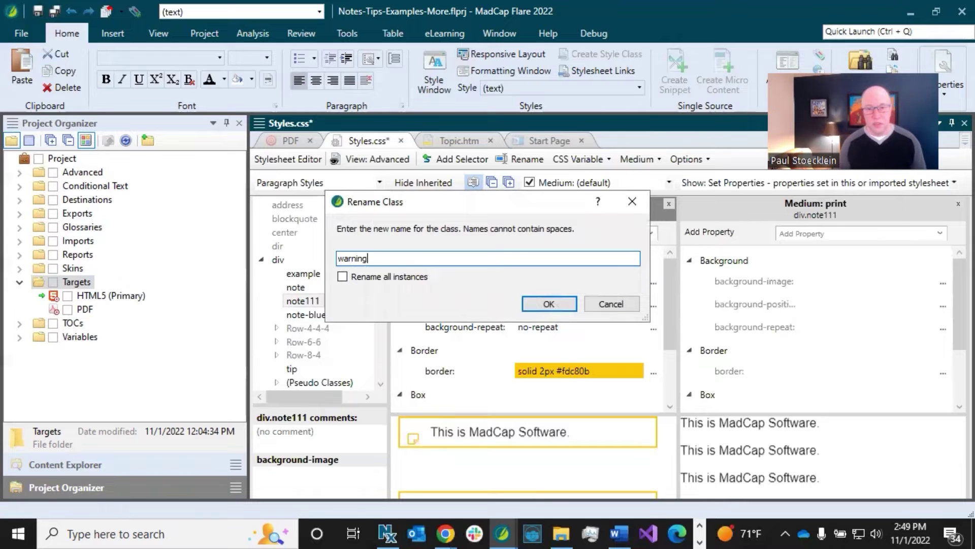
click(549, 303)
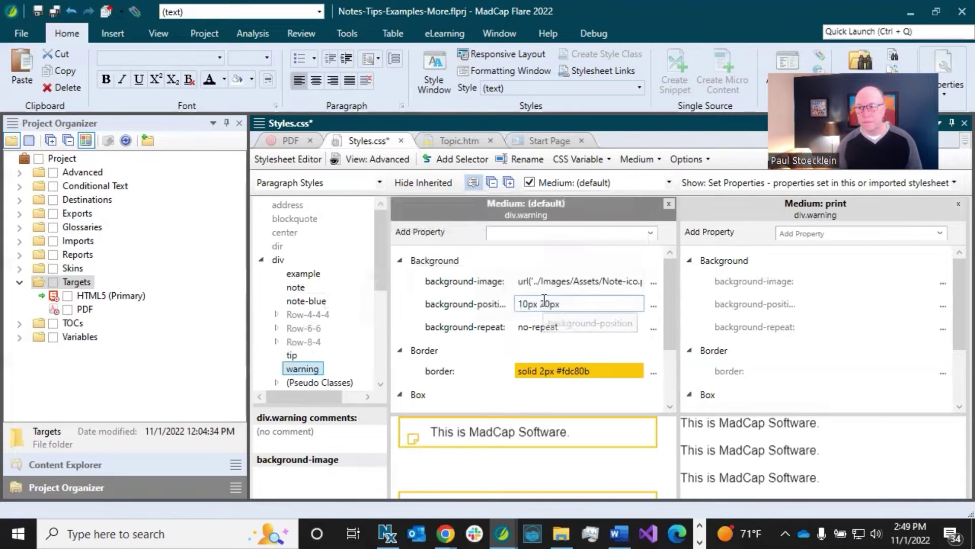
- Set the div.example class's background image in the default medium to Example-ico1.png from the Assets folder
click(318, 277)
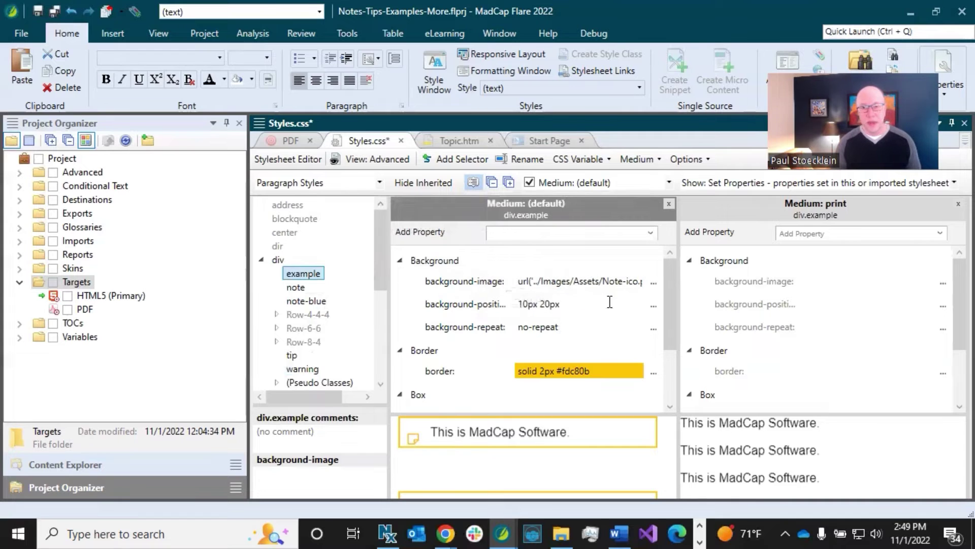
click(651, 283)
click(653, 281)
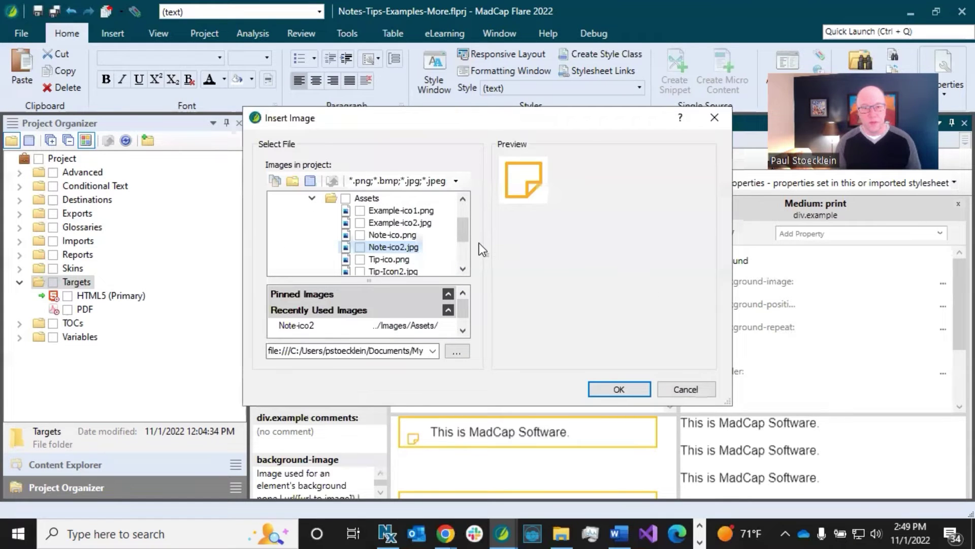
click(409, 211)
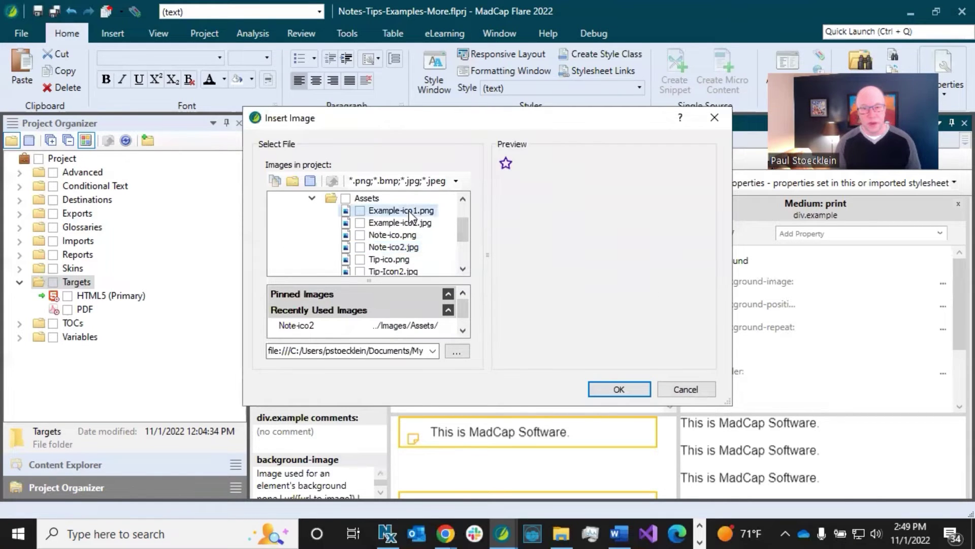
click(618, 389)
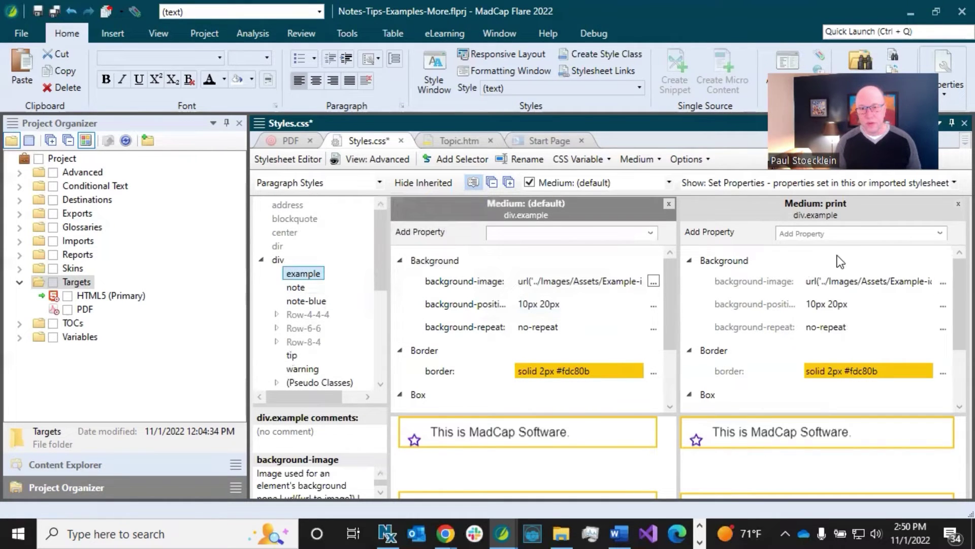
- Set the div.example class's background image in the print medium to Example-ico2.jpg
click(942, 280)
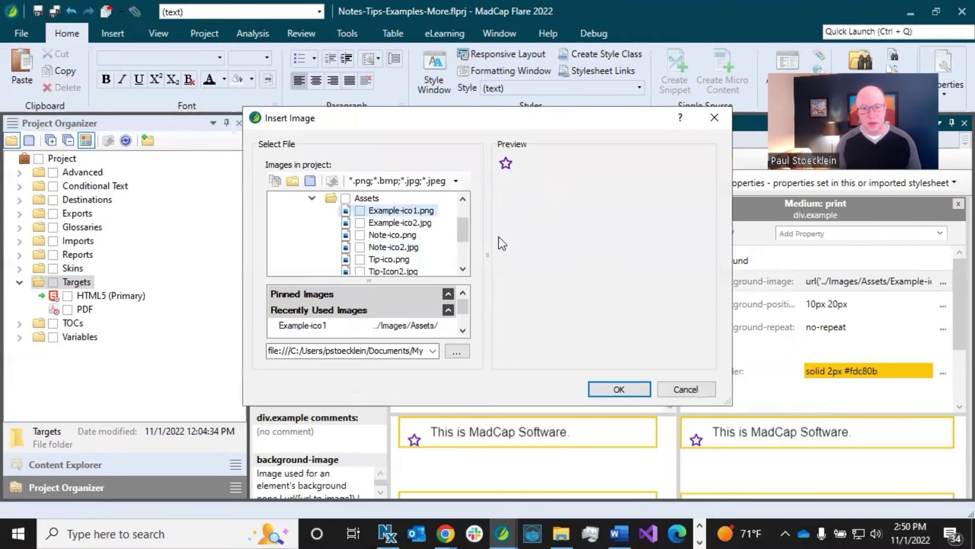
click(418, 224)
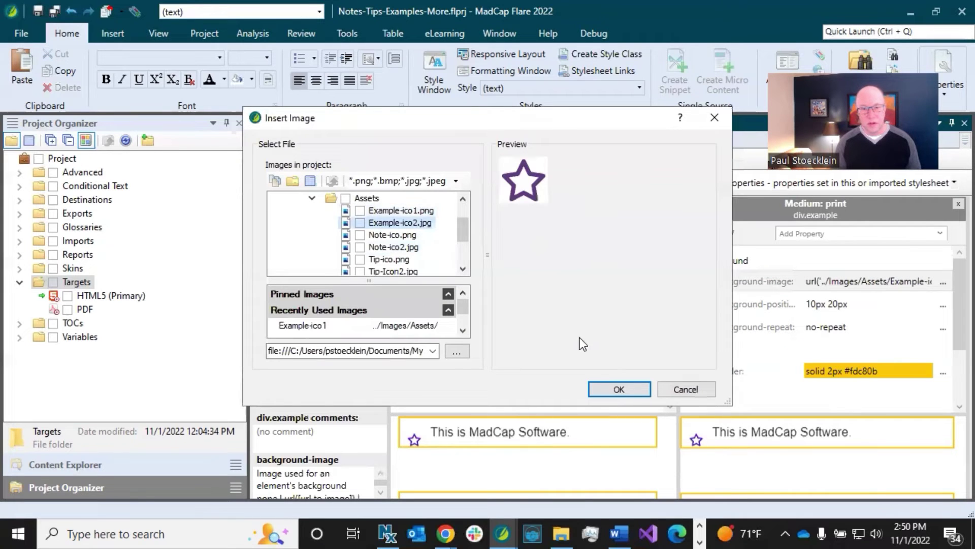
click(614, 388)
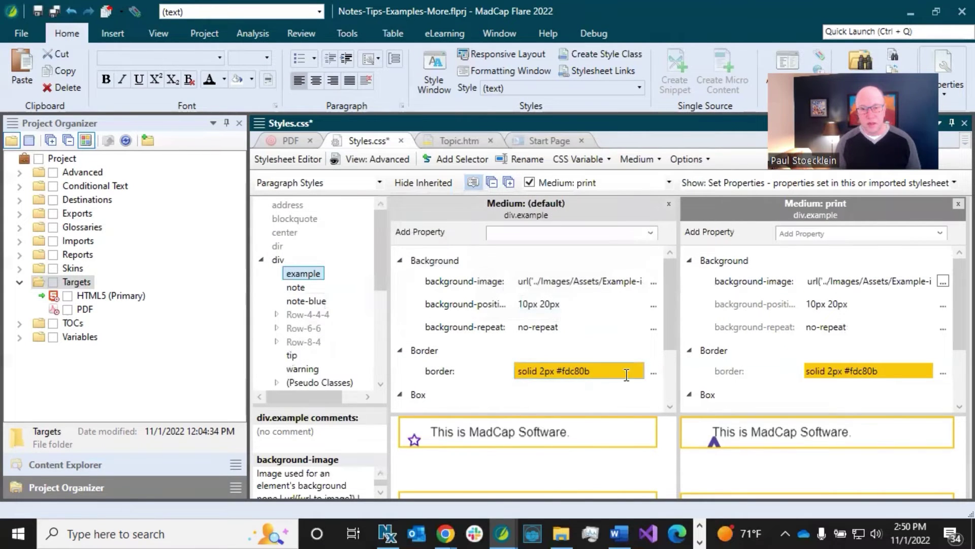
- Change the border color of the div.example class in the default medium to #5308be
click(592, 370)
double_click(565, 371)
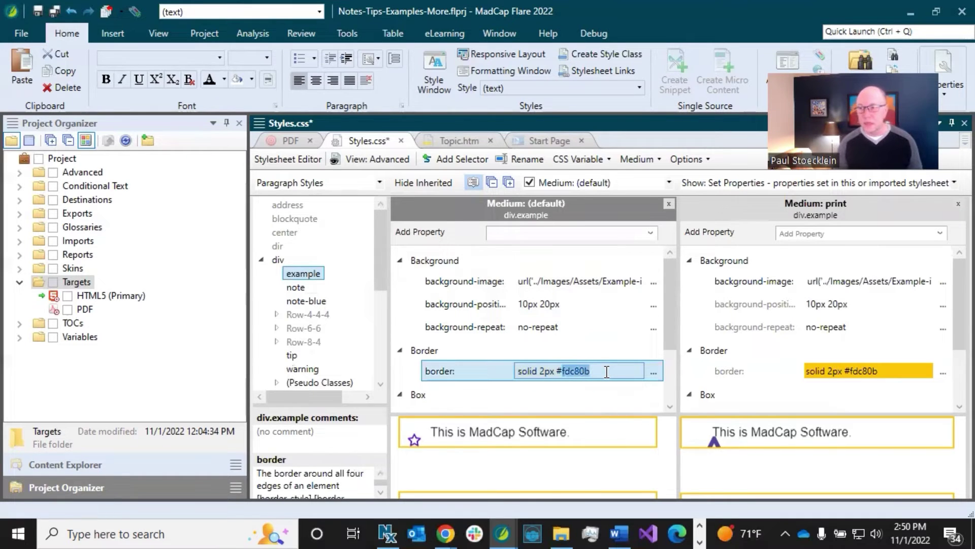
text(5308b)
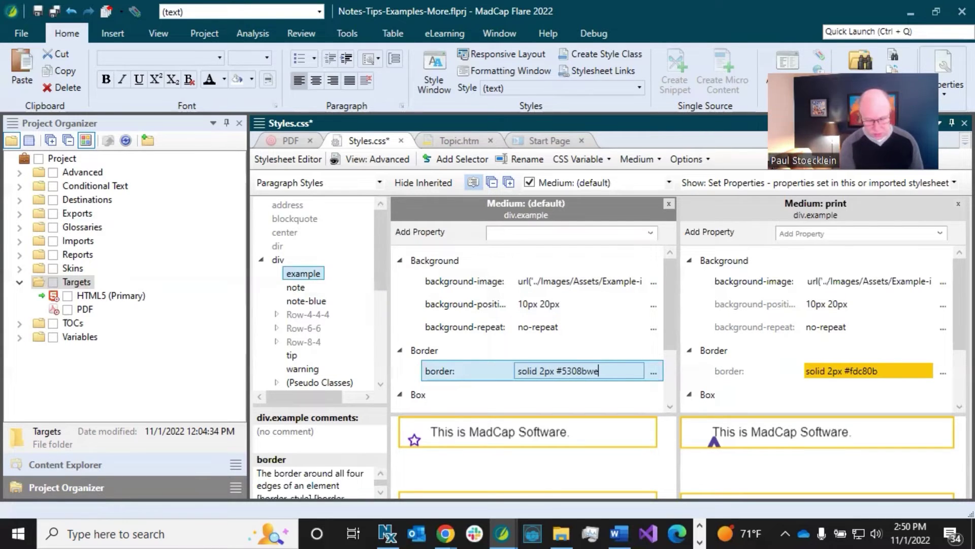
text(e)
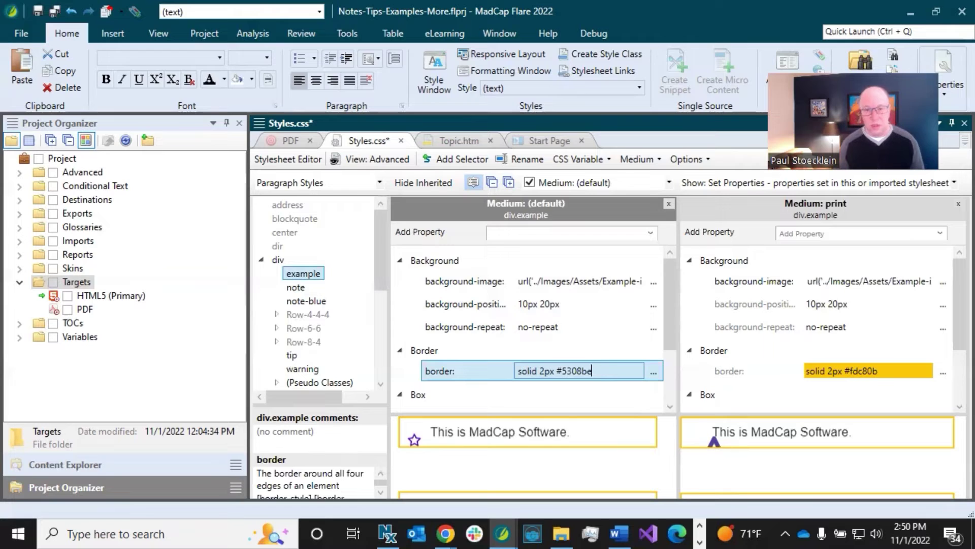
click(449, 376)
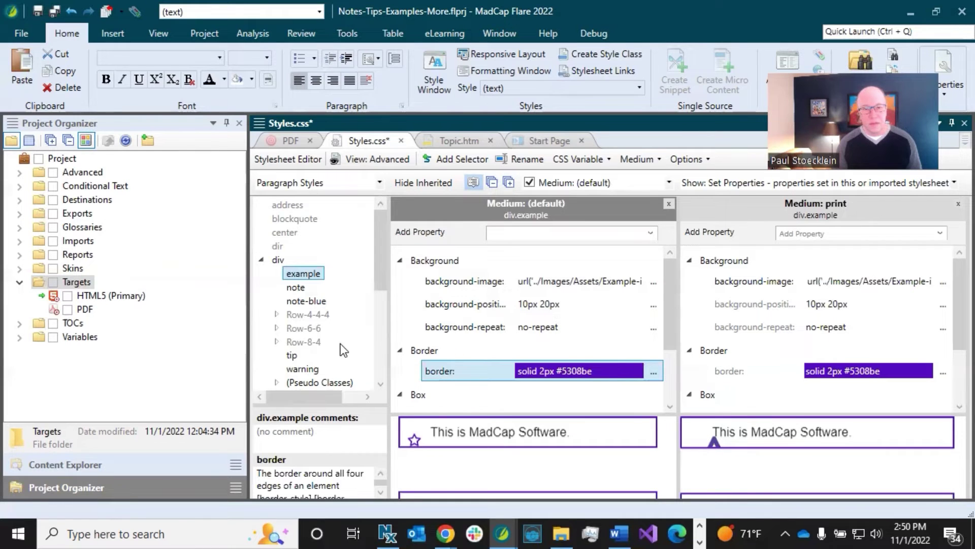
- Set the div.tip class's background image in the default medium to Tip-ico.png
click(294, 355)
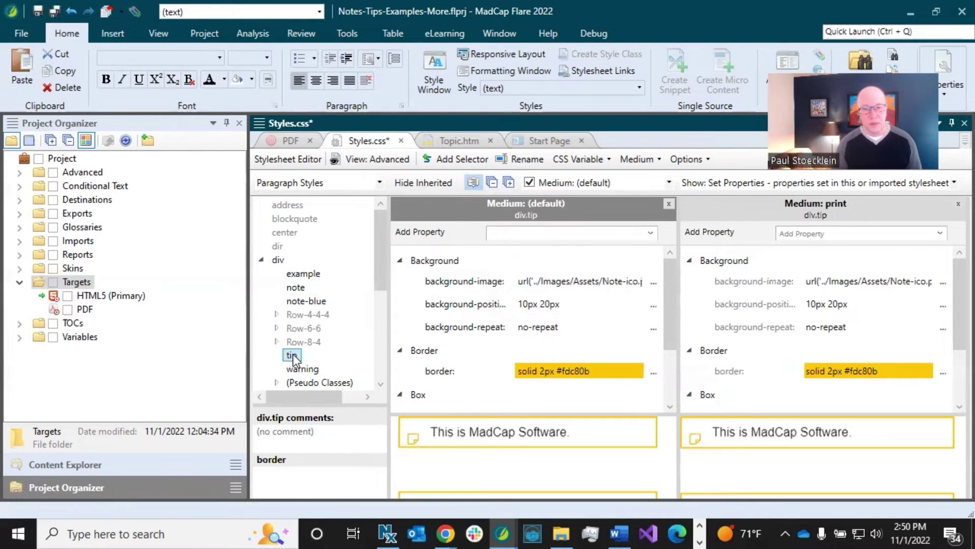
click(654, 282)
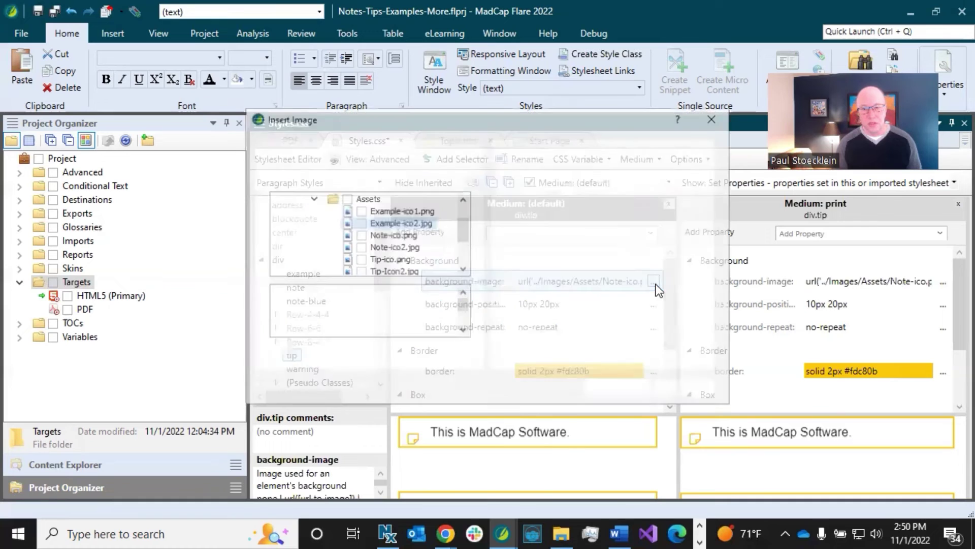
click(392, 260)
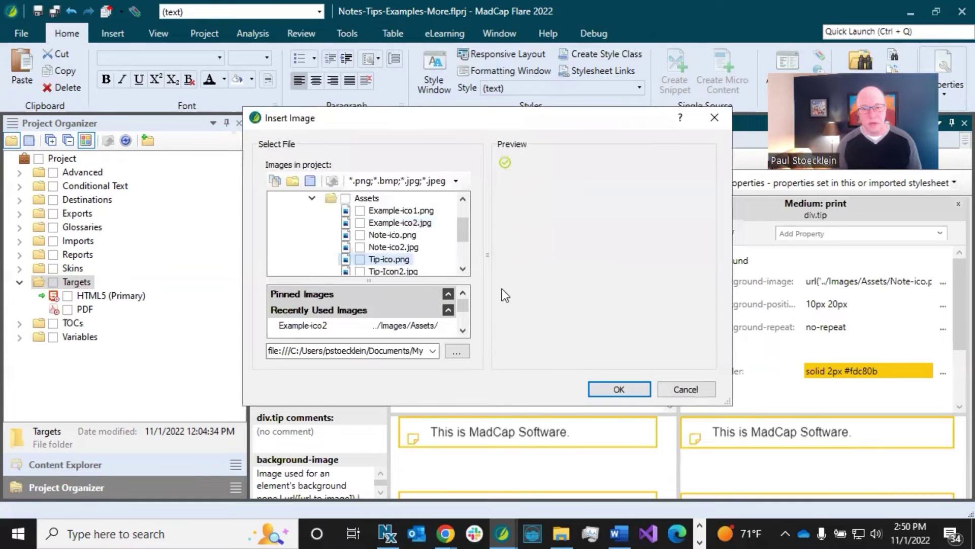
click(616, 391)
- Set the div.tip class's background image in the print medium to Tip-Icon2.jpg
click(944, 282)
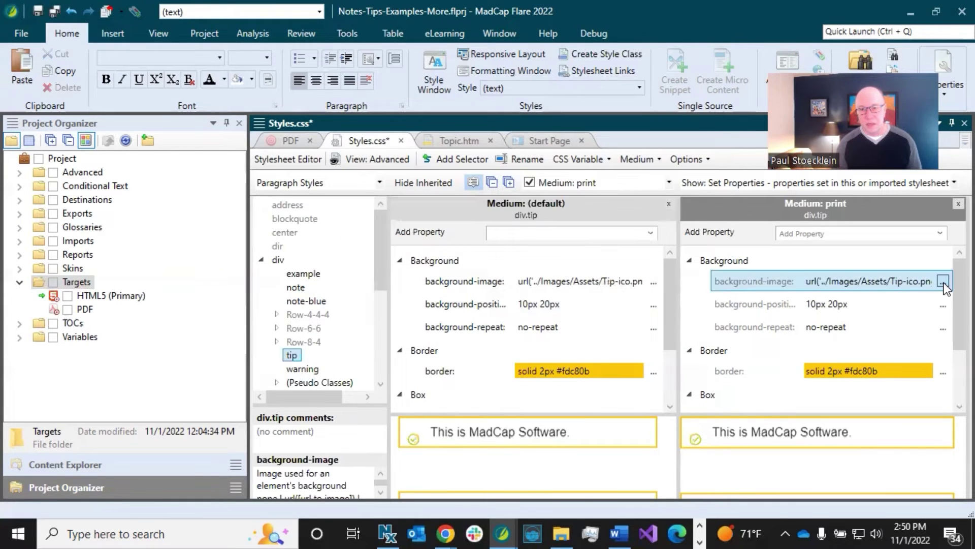
click(944, 283)
click(406, 270)
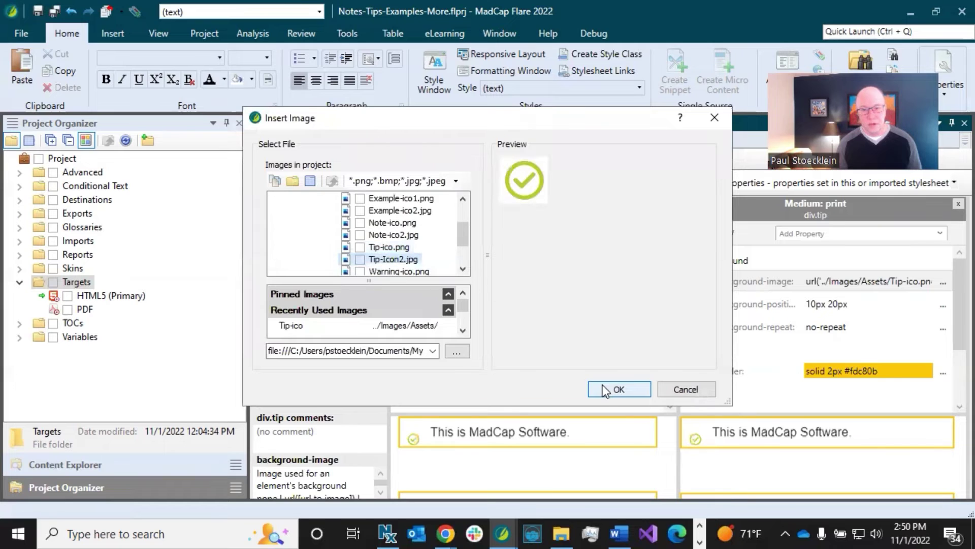
click(602, 385)
- Change the border color of the div.tip class in the default medium to #bed420
click(581, 371)
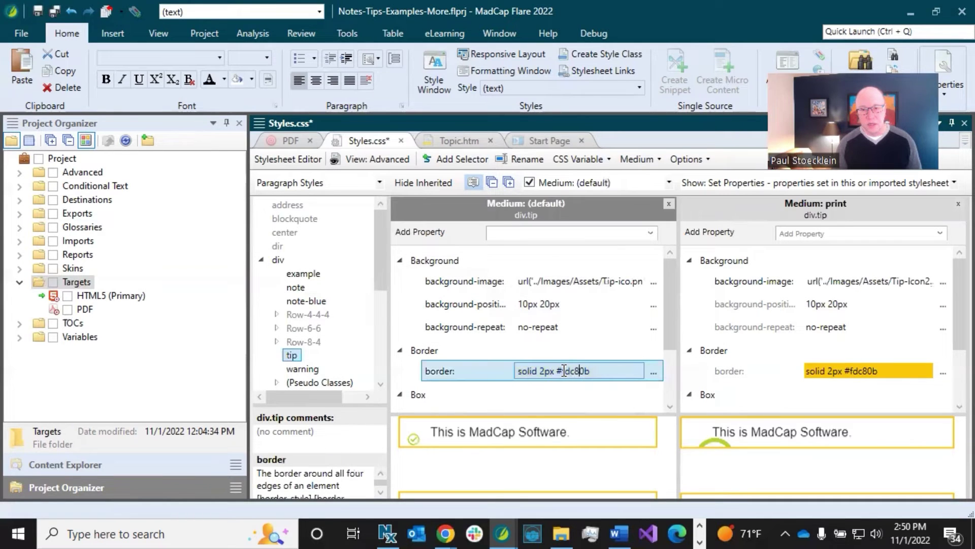
drag(563, 371, 603, 369)
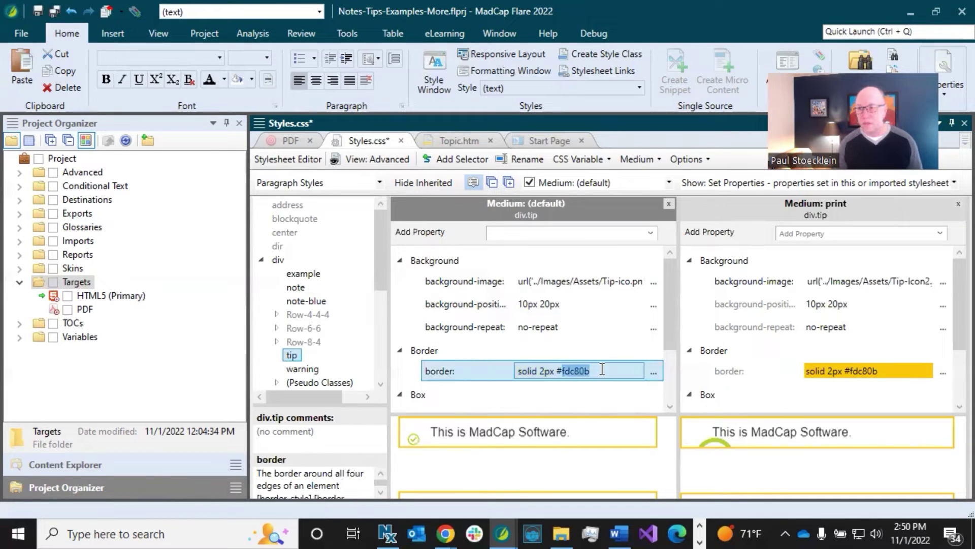
text(bed420)
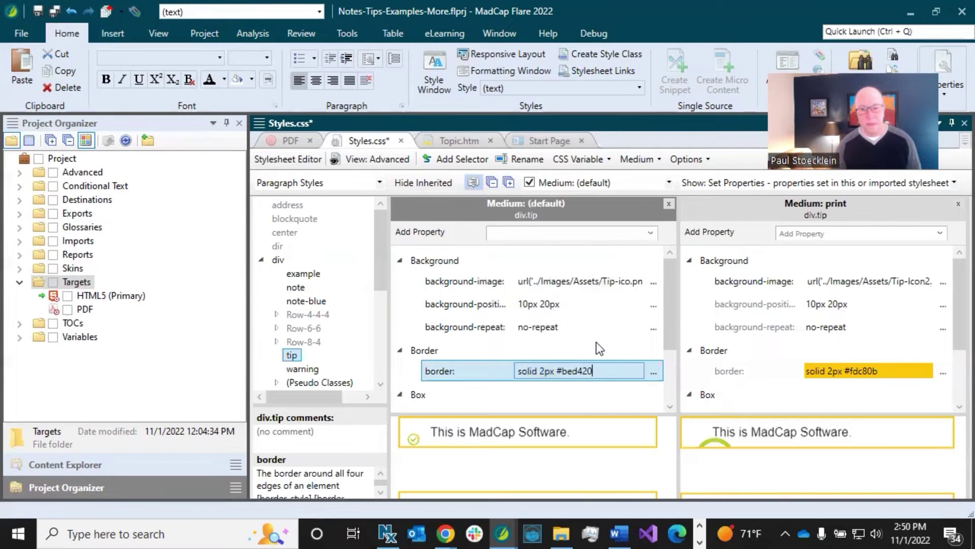
click(485, 371)
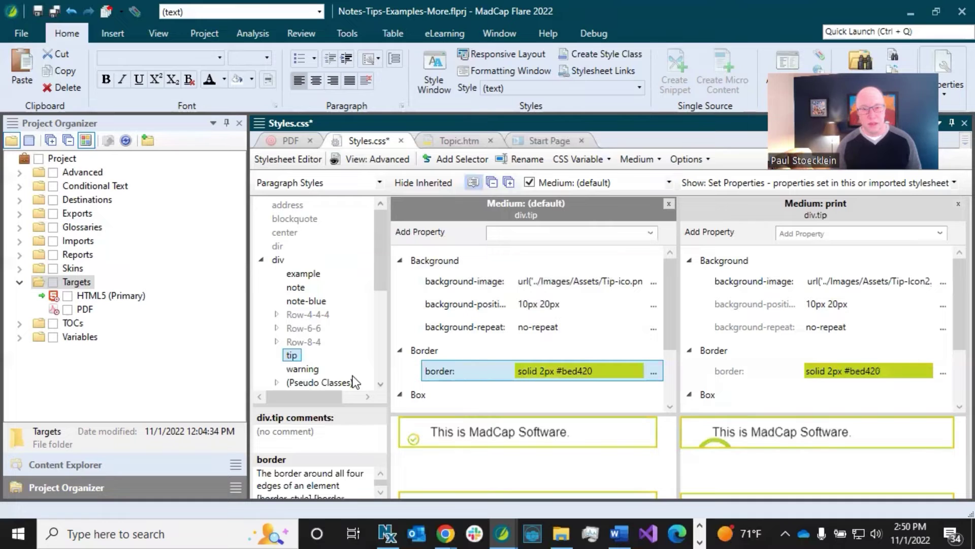
- Set the div.warning class's background image in the default medium to Warning-ico.png
scroll(336, 358, down, 1)
click(311, 333)
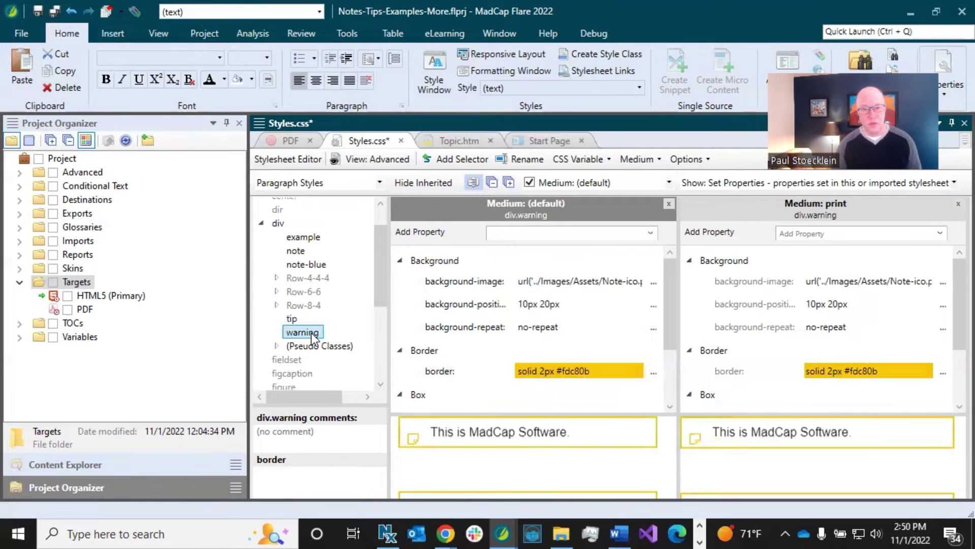
click(654, 282)
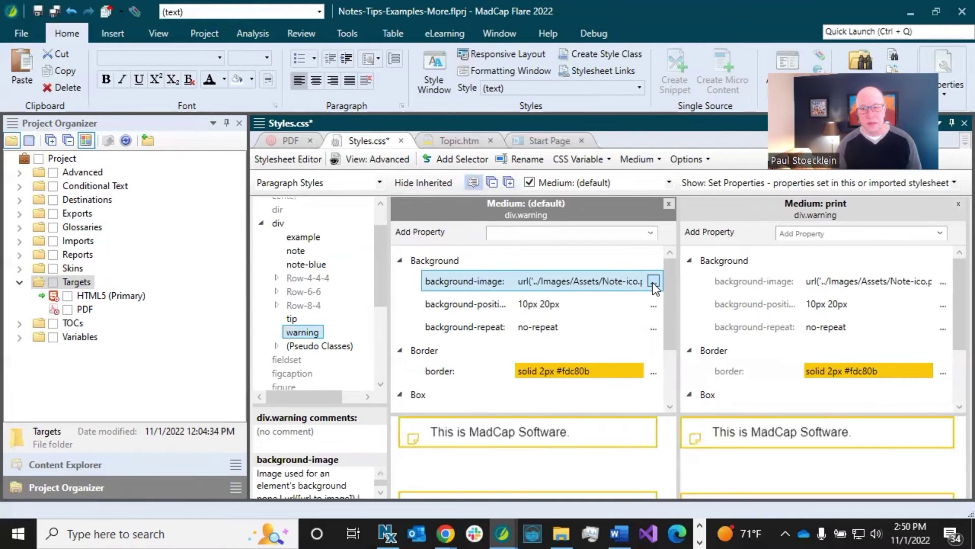
click(413, 272)
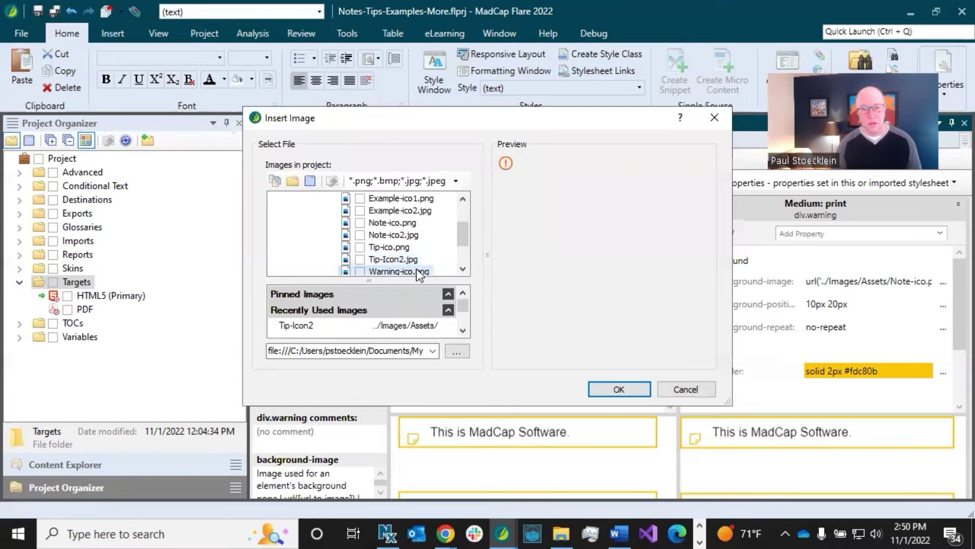
click(604, 383)
- Set the div.warning class's background image in the print medium to Warning-ico2.jpg
click(941, 282)
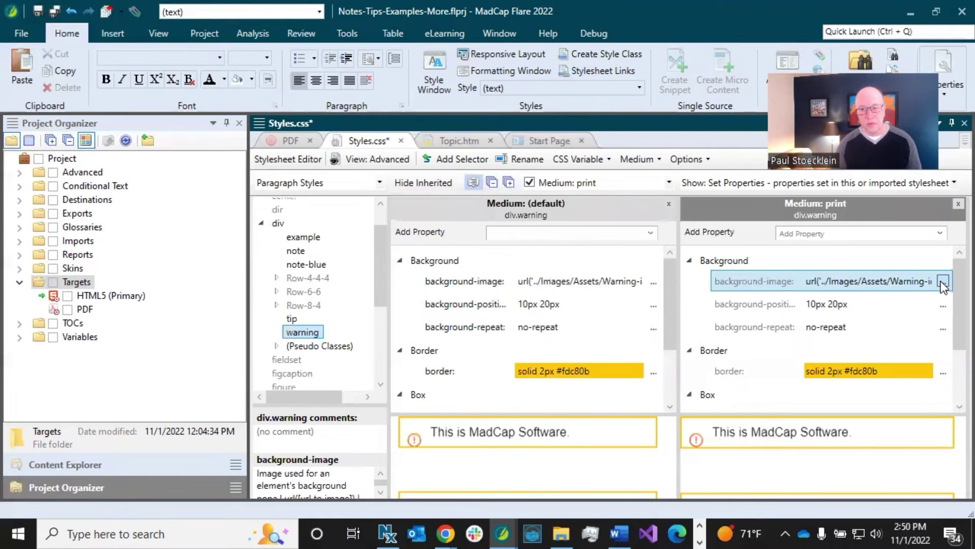
click(393, 236)
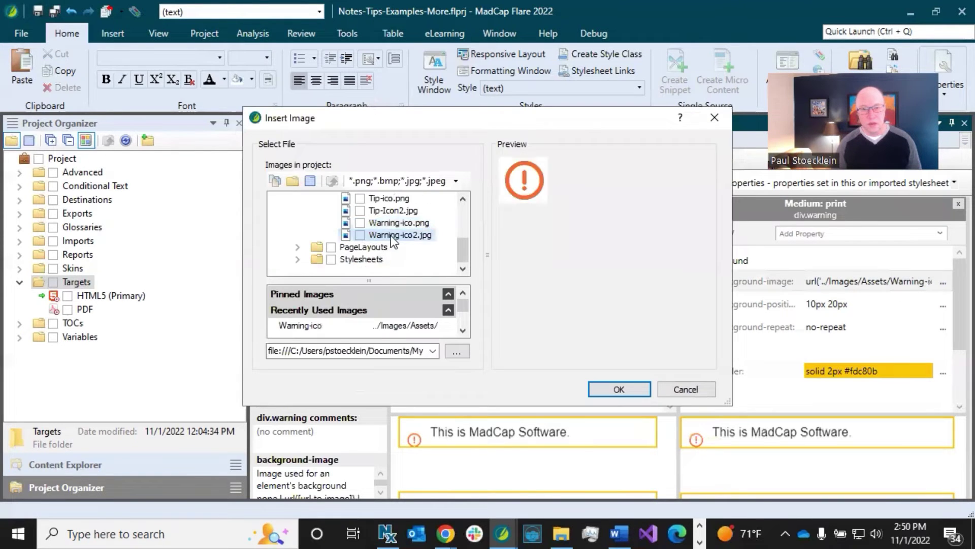
click(619, 387)
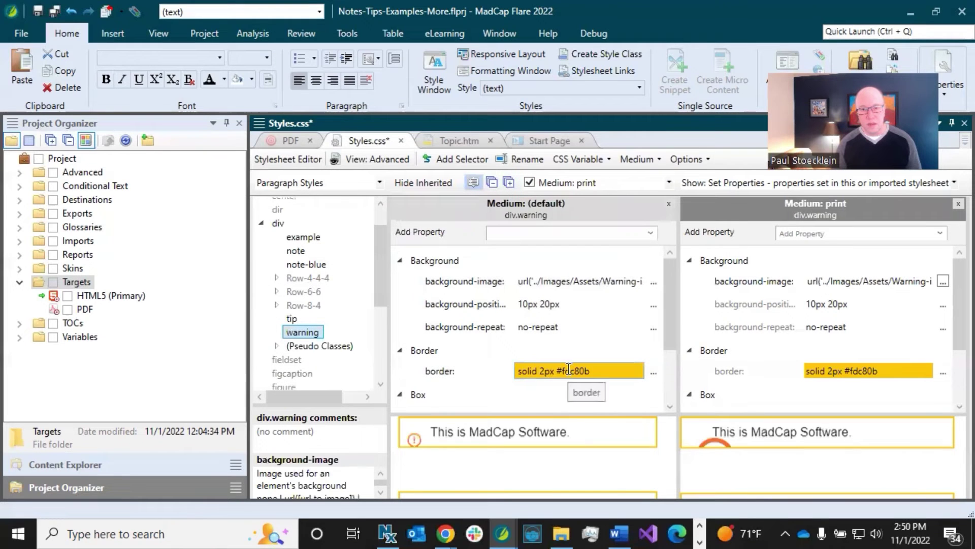
- Change the border color of the div.warning class in the default medium to #cb1313 and save the stylesheet
click(562, 370)
drag(562, 370, 605, 372)
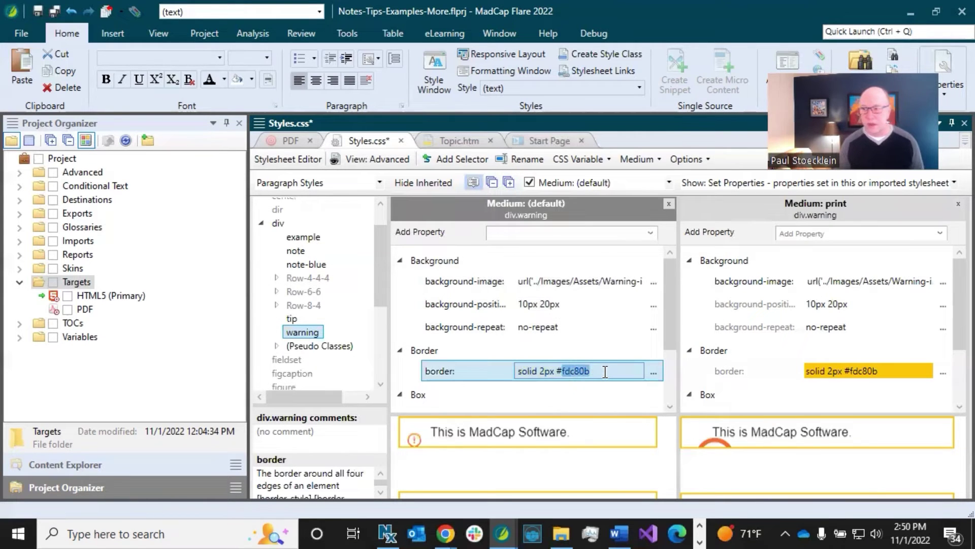
text(cb)
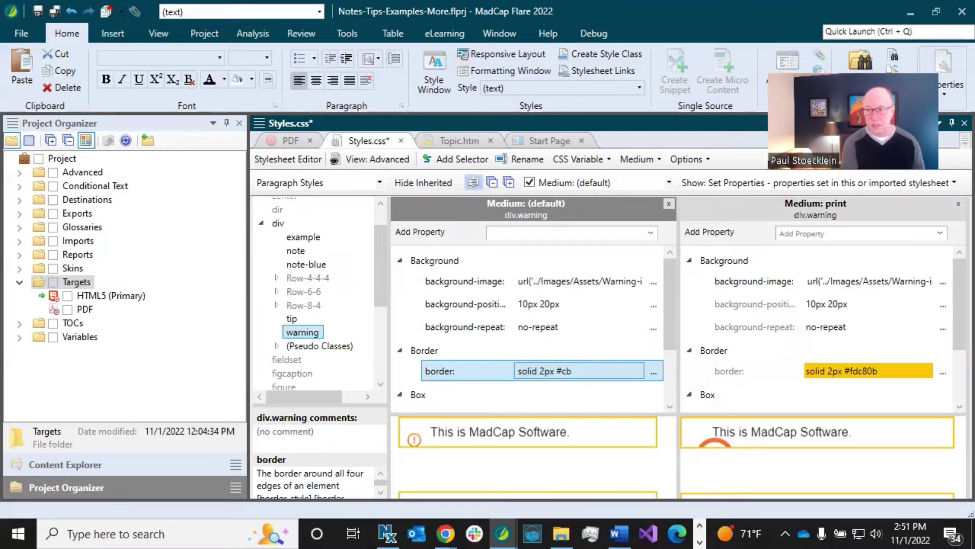
text(1313)
click(484, 370)
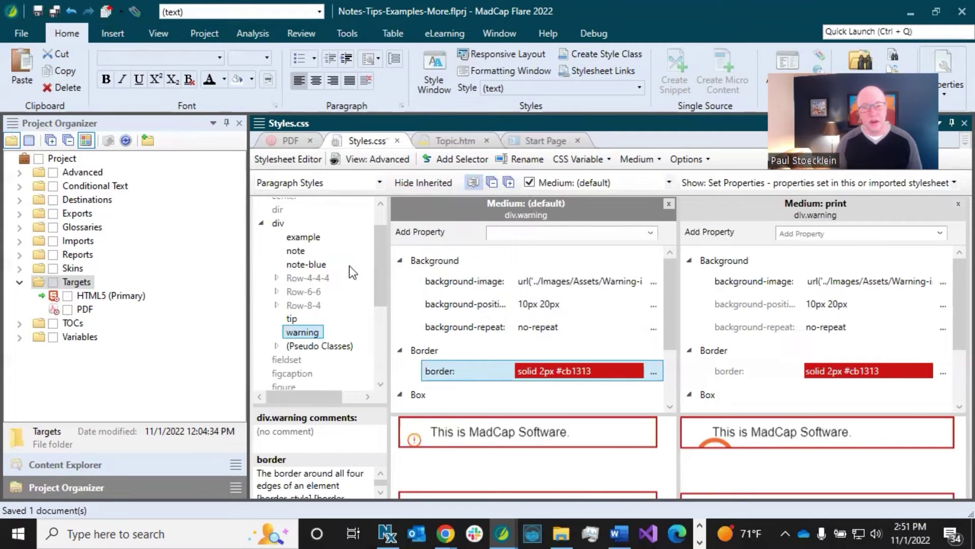
- Check the div.example class, and examine the TIP and NOTE labels on the Images page of the online Flare documentation
click(305, 238)
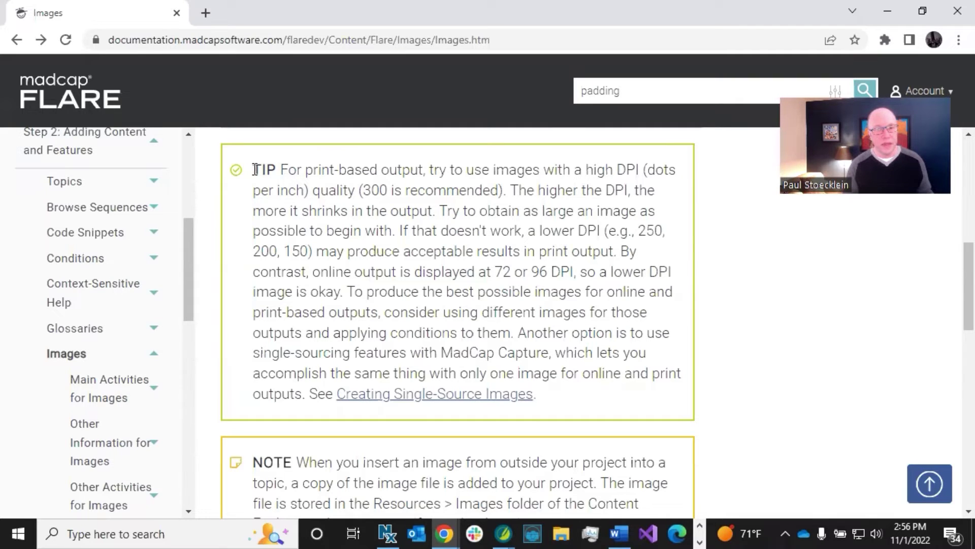
drag(256, 169, 283, 170)
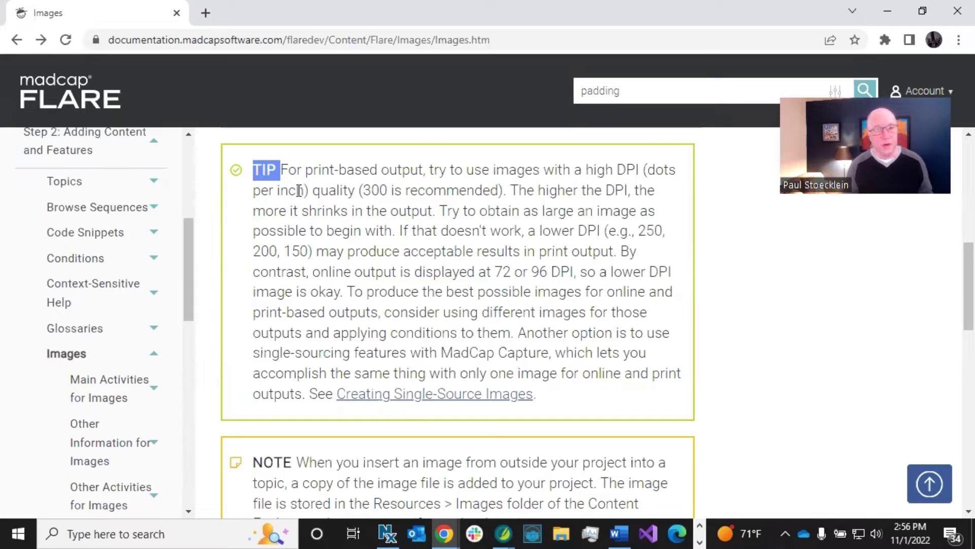
click(296, 173)
drag(254, 462, 297, 463)
click(304, 244)
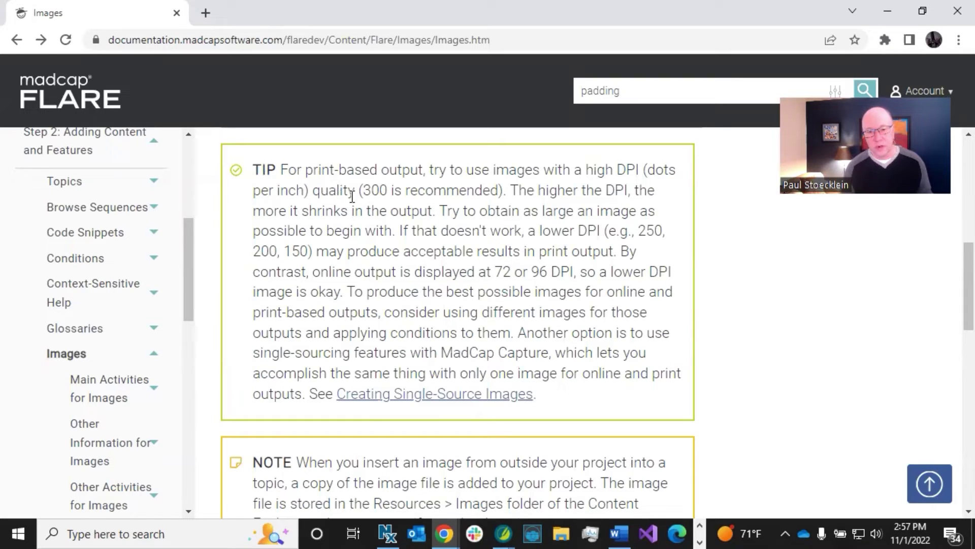
- Back in MadCap Flare, list All Styles of Styles.css and examine the selectors under Complex Selectors
click(504, 531)
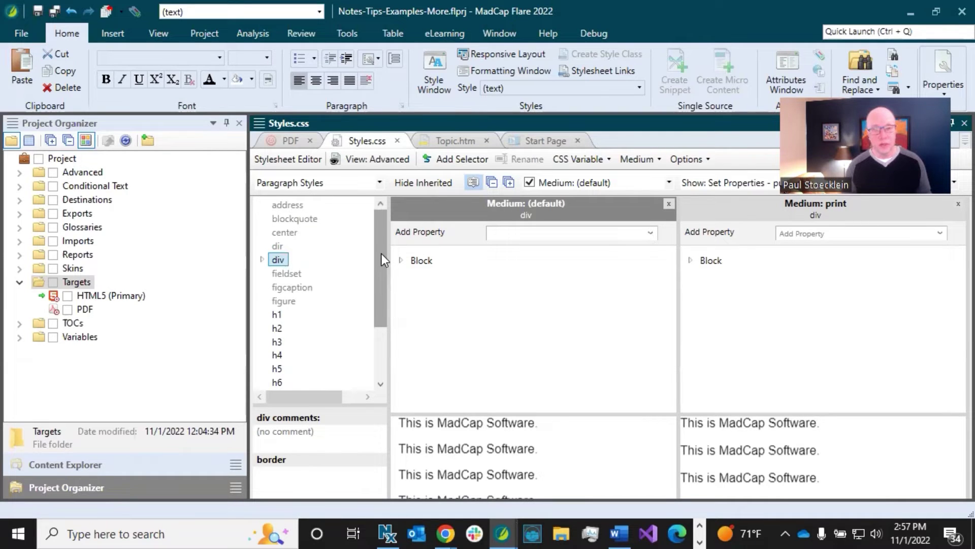
click(379, 184)
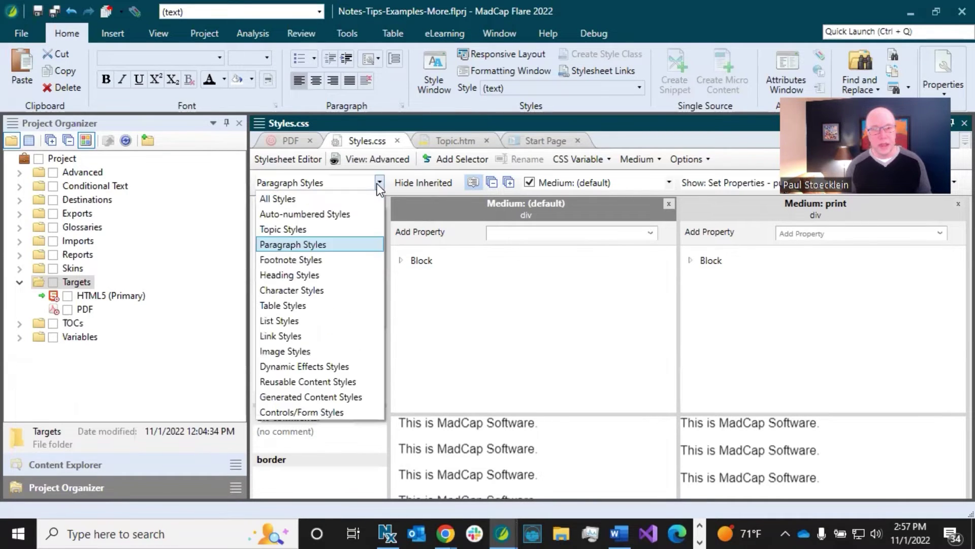
click(306, 198)
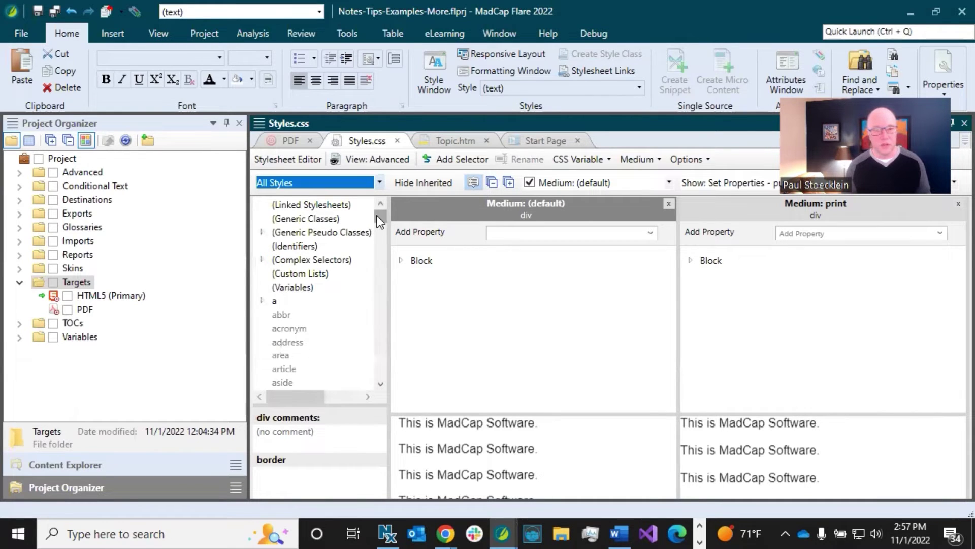
drag(389, 229, 413, 231)
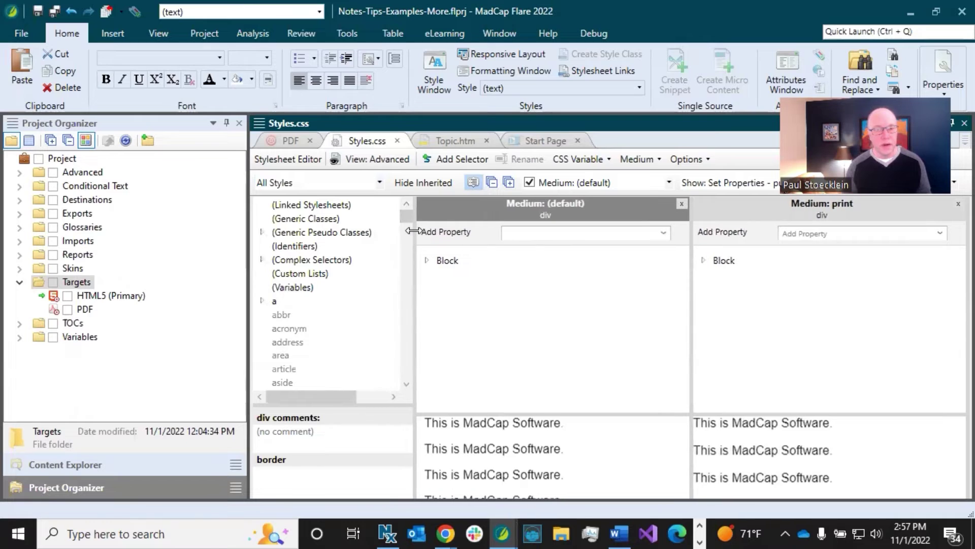
click(297, 260)
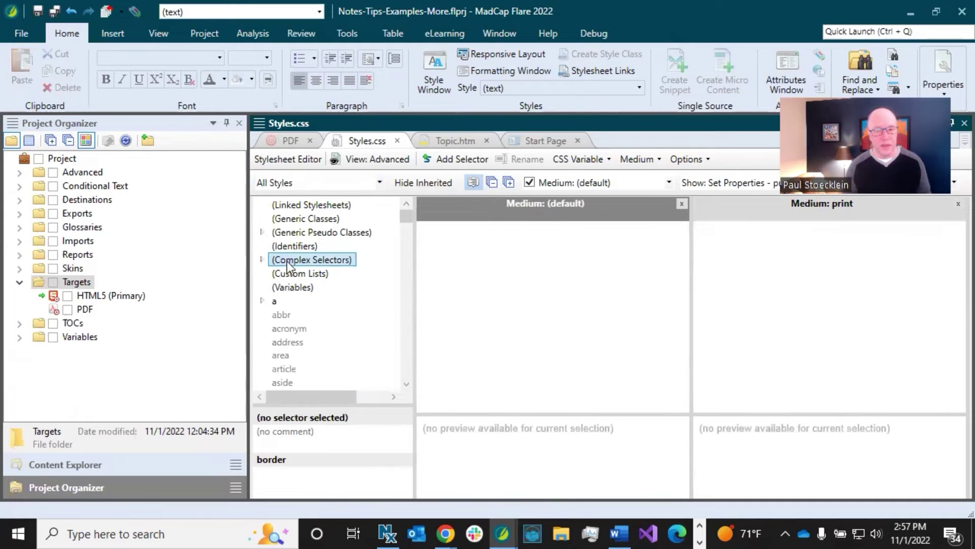
click(263, 260)
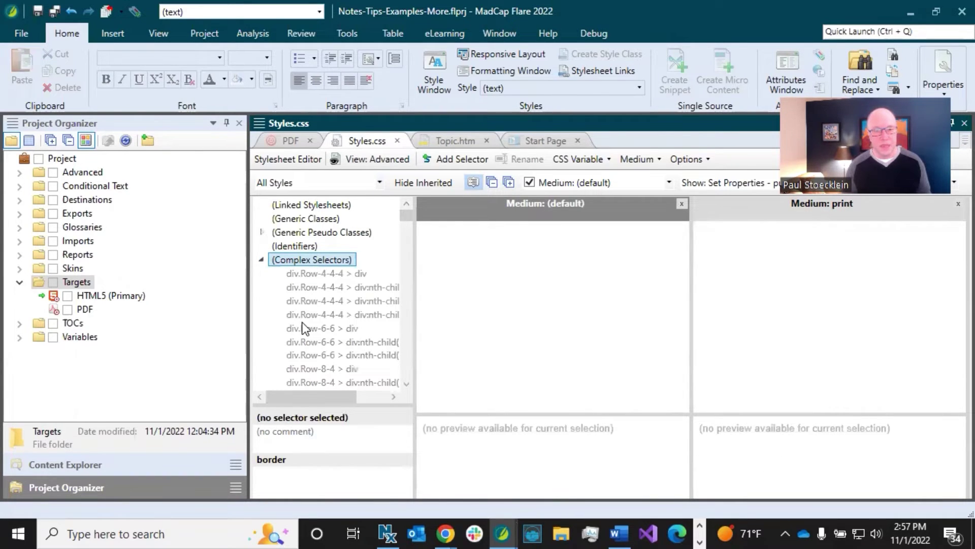
scroll(303, 323, down, 5)
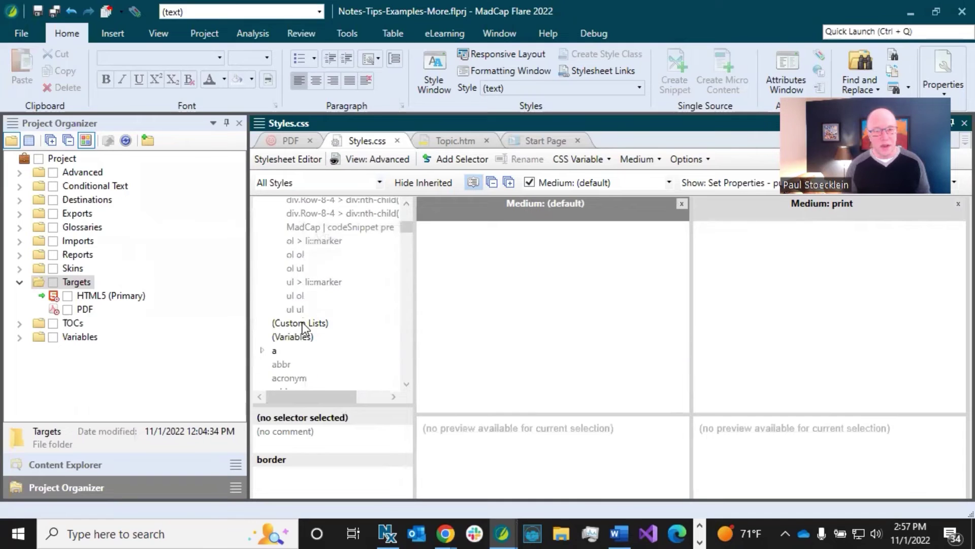
scroll(304, 305, up, 4)
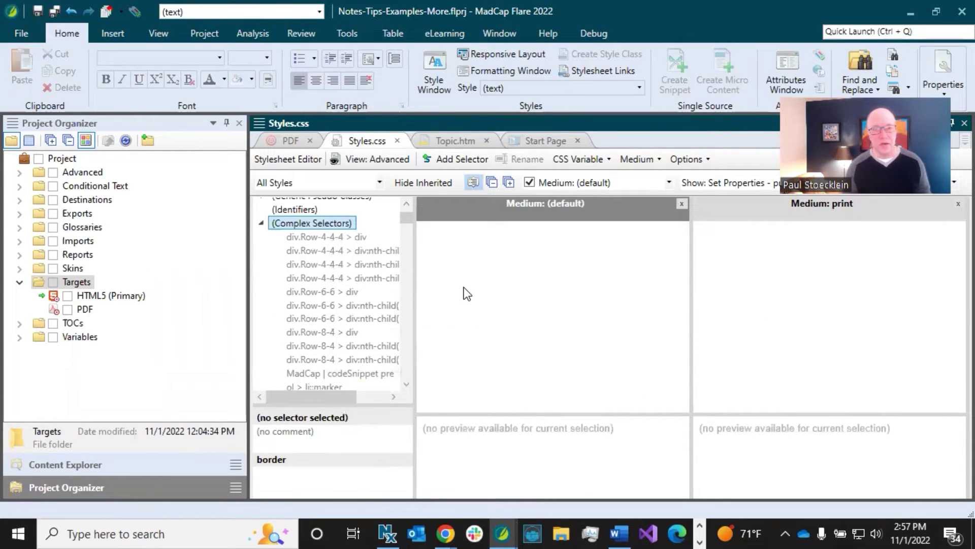
- In Topic.htm, copy the note div containing the three paragraphs and paste three copies of it below the original
click(453, 141)
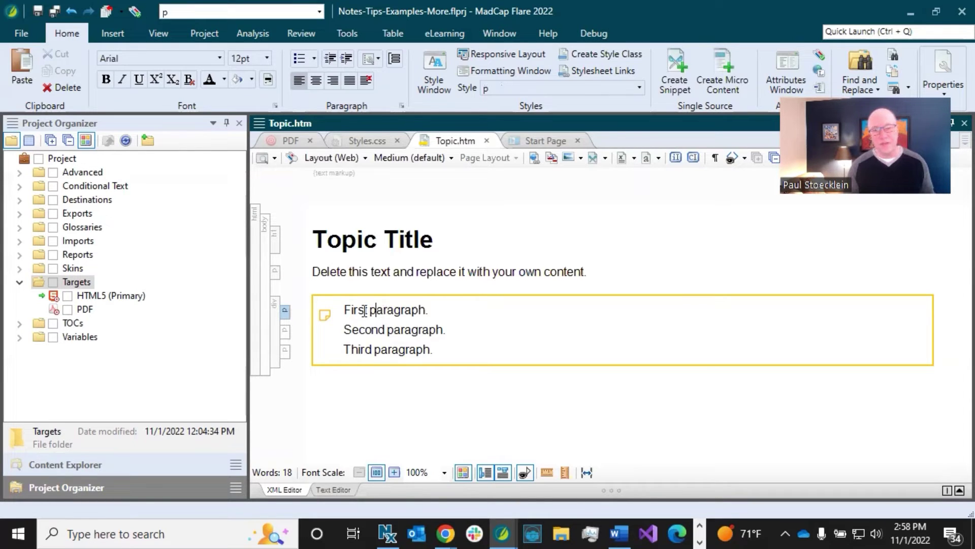
click(358, 310)
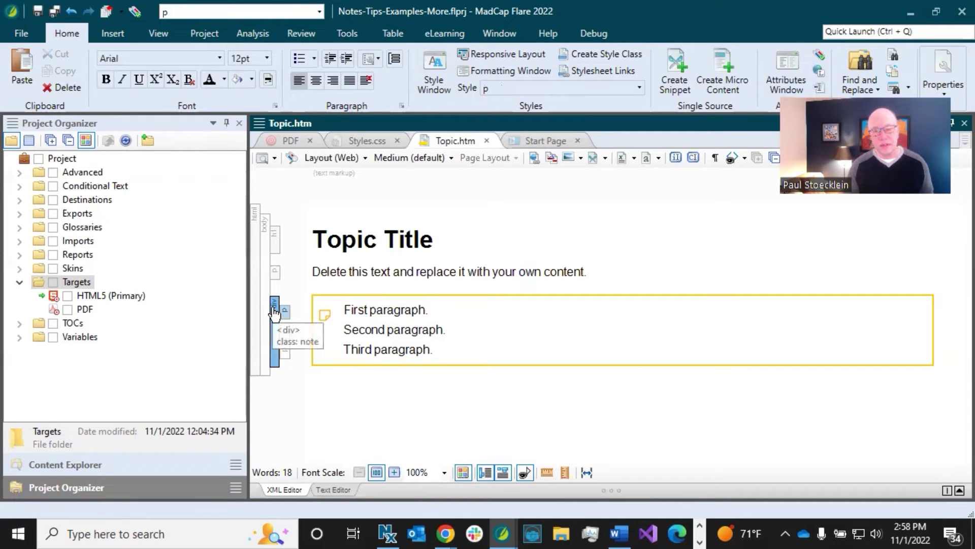
click(345, 312)
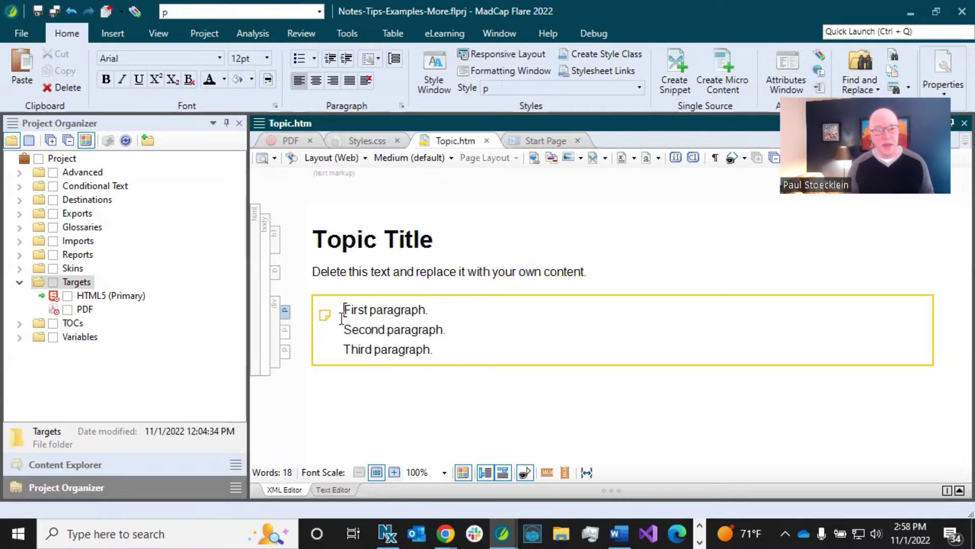
right_click(275, 315)
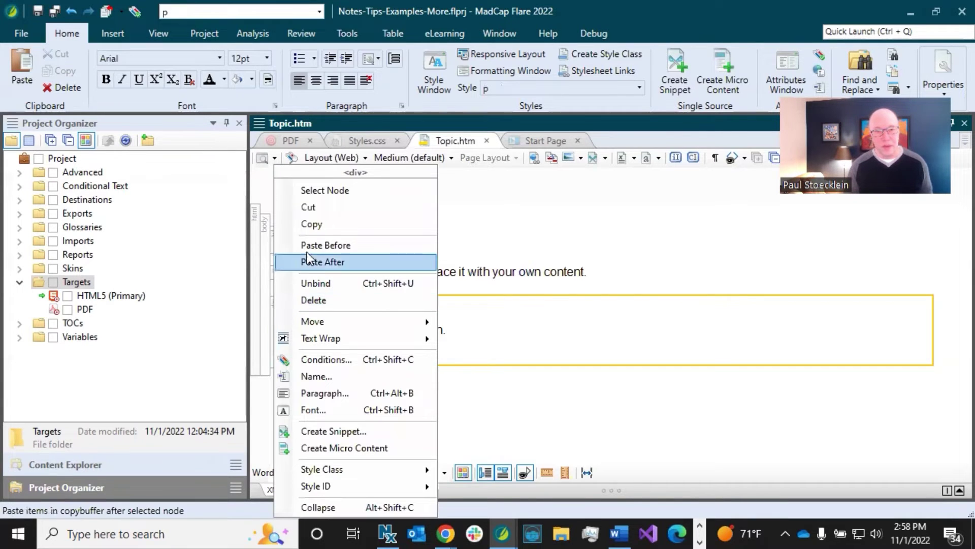
click(311, 224)
right_click(275, 315)
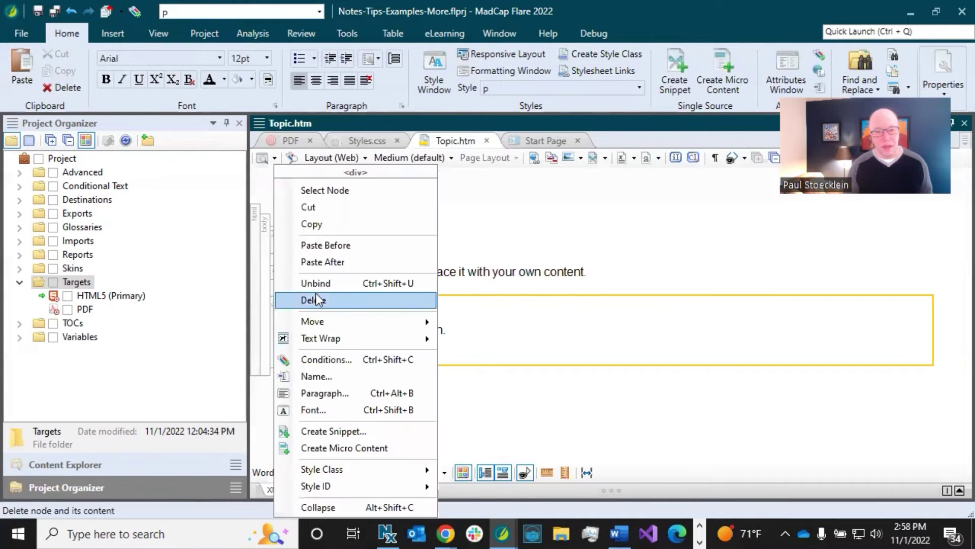
click(322, 196)
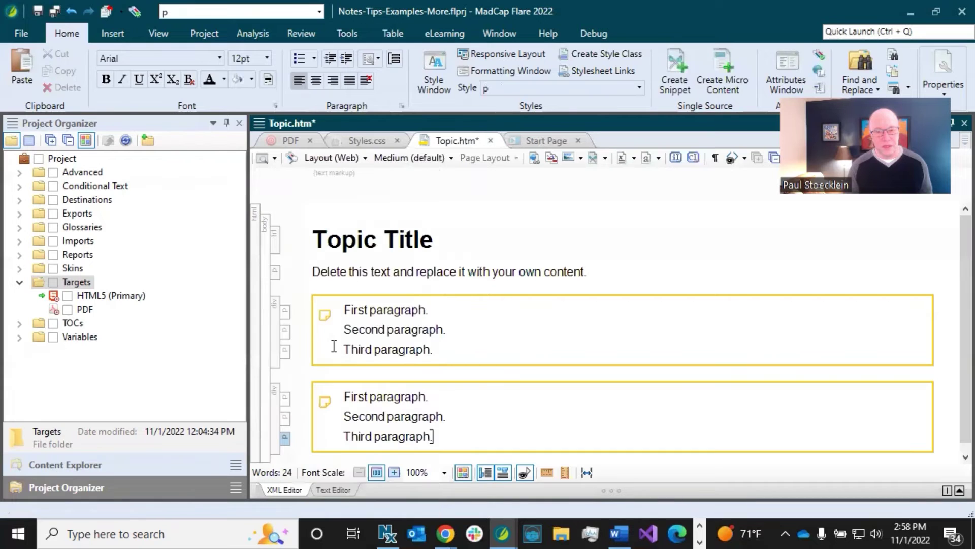
right_click(277, 403)
click(320, 262)
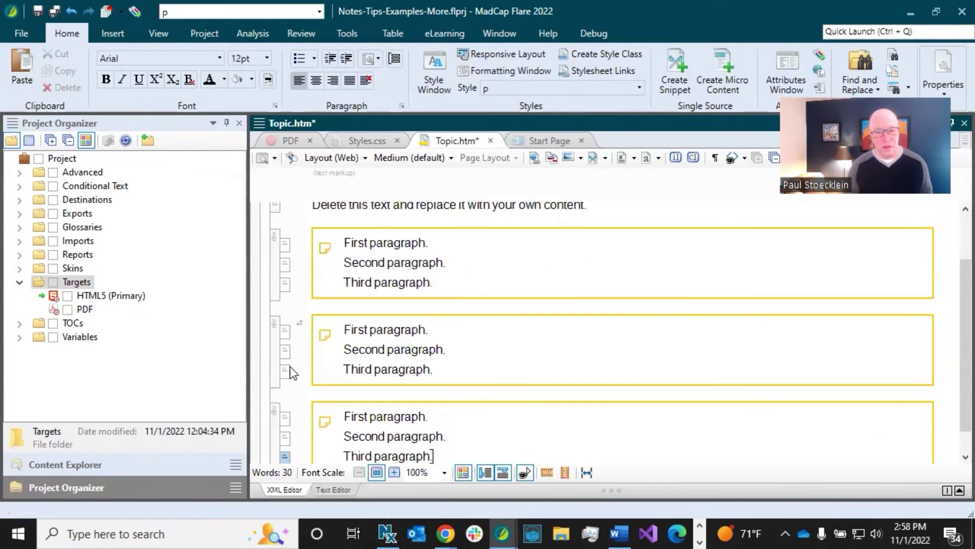
right_click(276, 402)
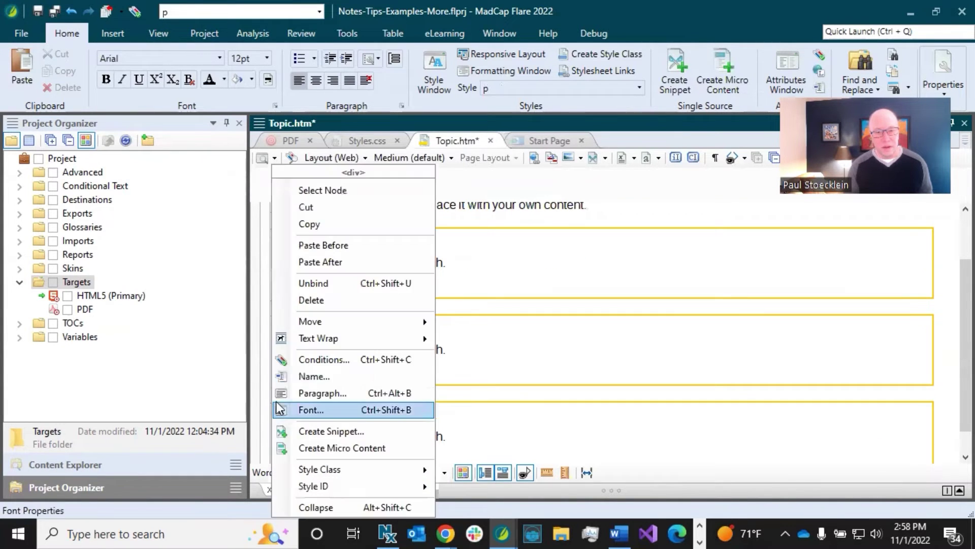
click(325, 262)
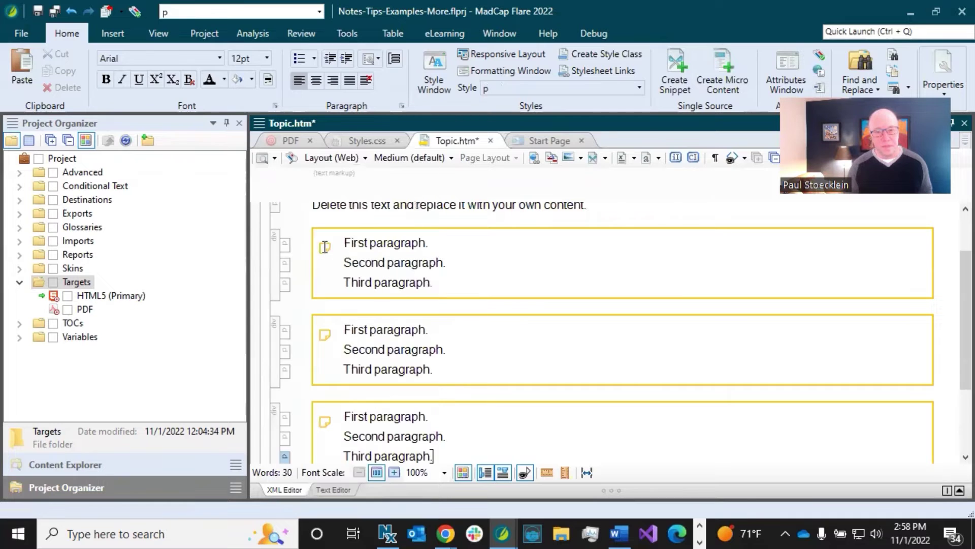
- Apply the div.example style to the first note div in Topic.htm
click(277, 254)
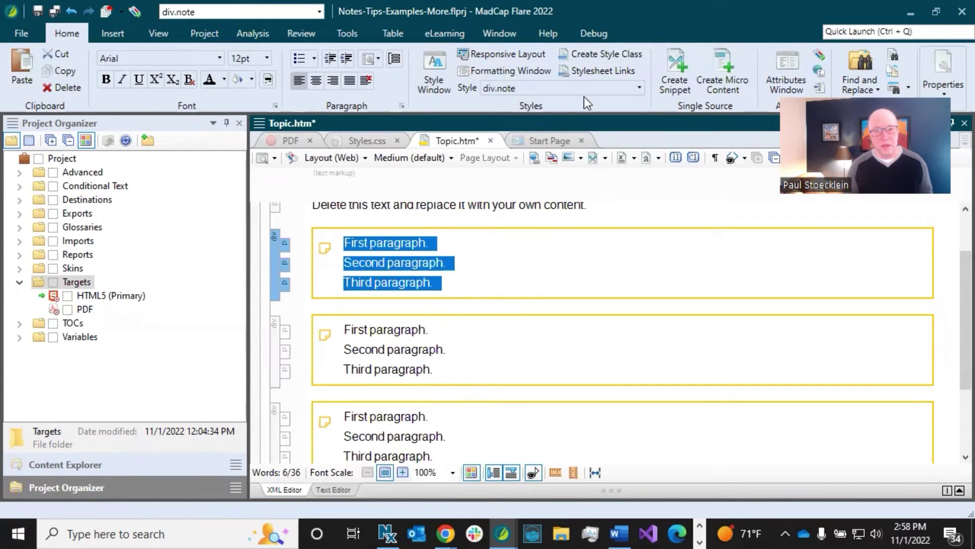
click(640, 86)
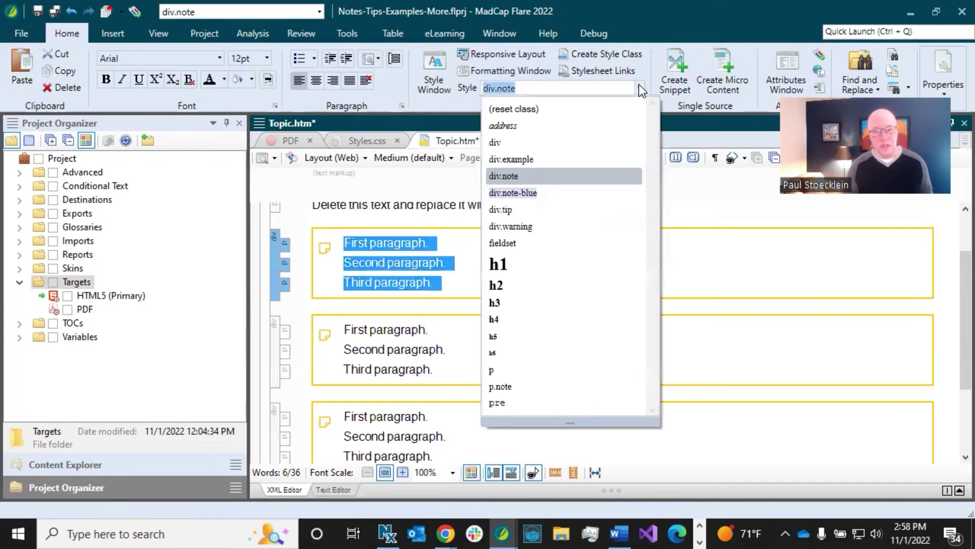
click(525, 159)
click(430, 262)
- Apply the div.tip style to the third note div
click(275, 416)
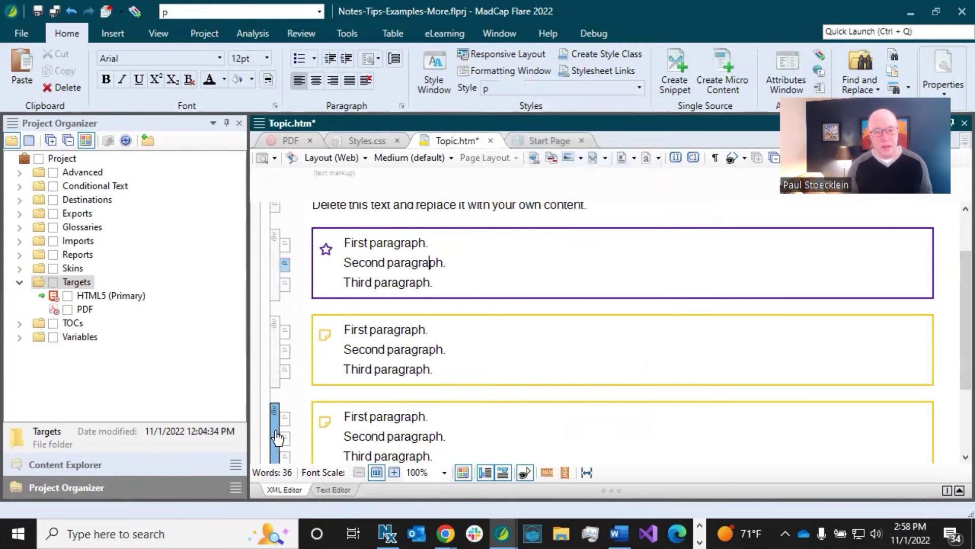
click(640, 86)
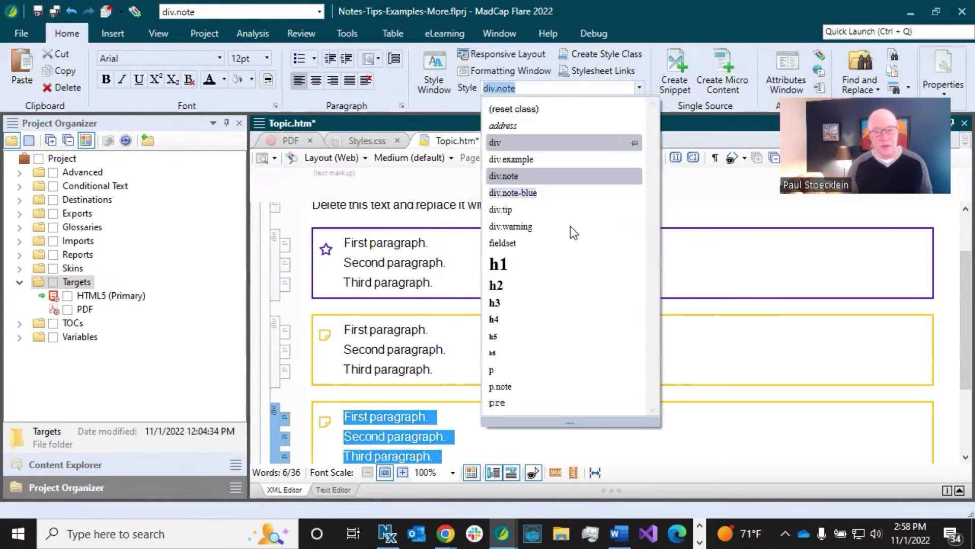
click(514, 209)
- Apply the div.warning style to the last note div and save all open files
scroll(458, 304, down, 3)
click(274, 401)
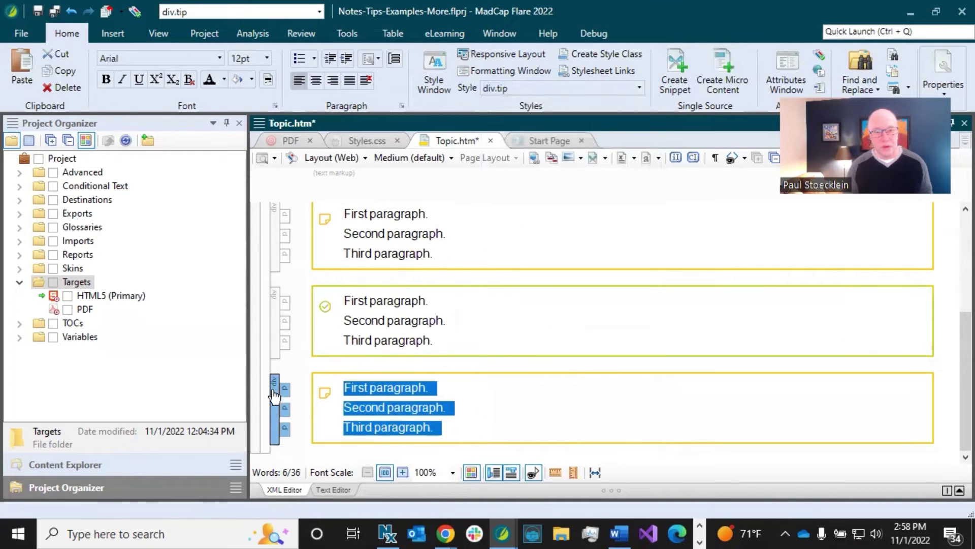
click(638, 88)
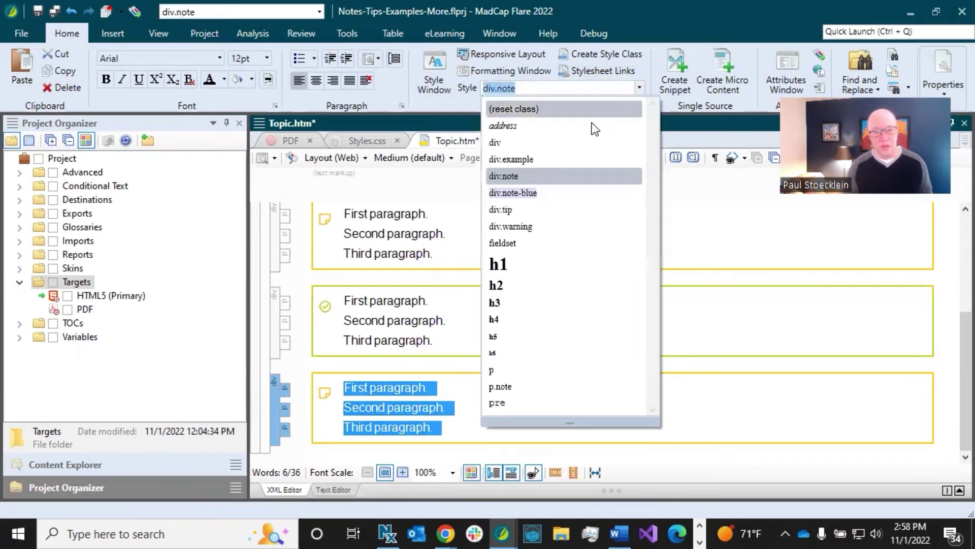
click(516, 226)
click(413, 314)
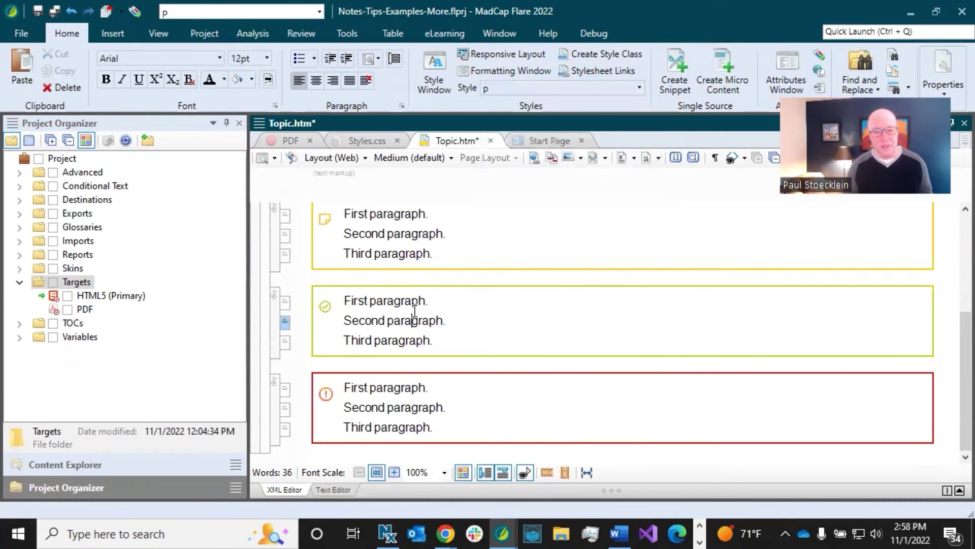
scroll(413, 310, up, 3)
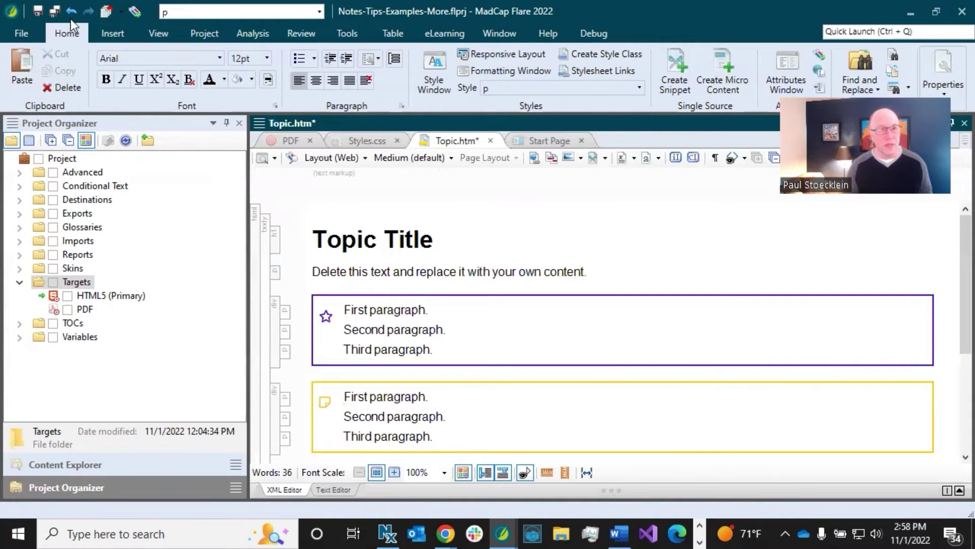
click(56, 11)
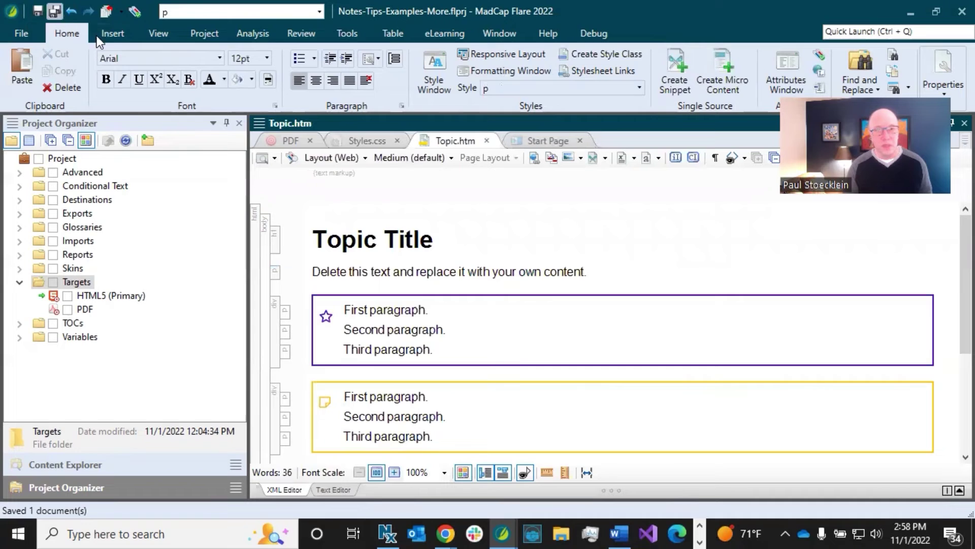
- Start a new selector in Styles.css with HTML element div and class name note
click(359, 142)
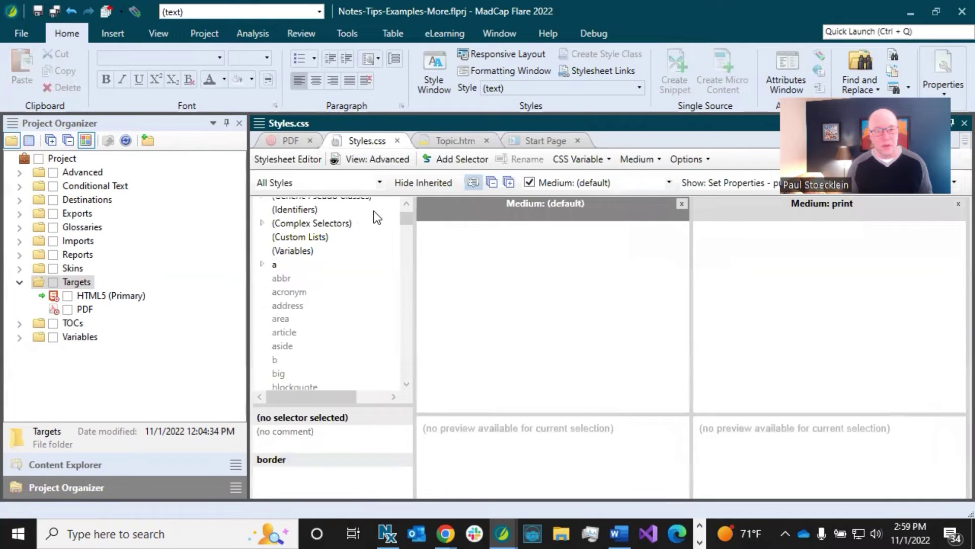
scroll(406, 223, up, 1)
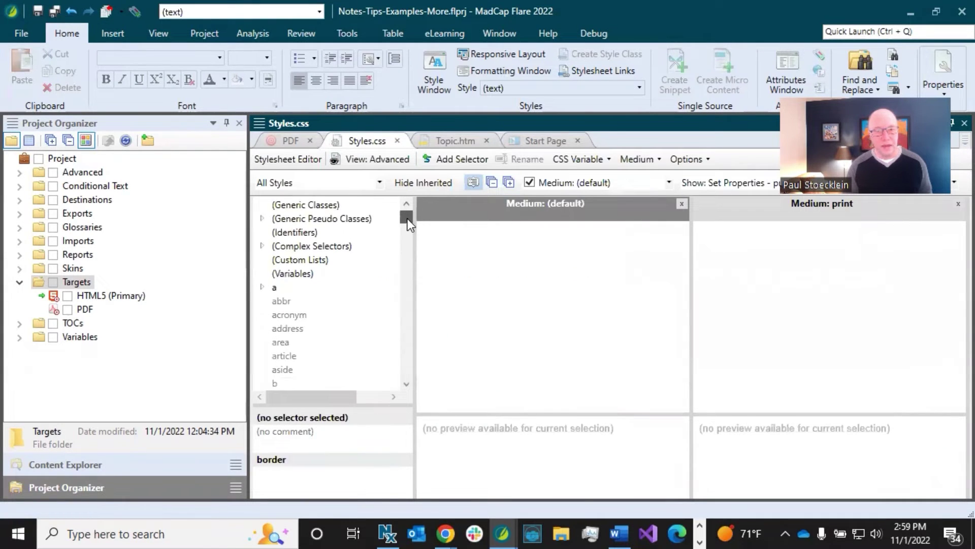
click(453, 158)
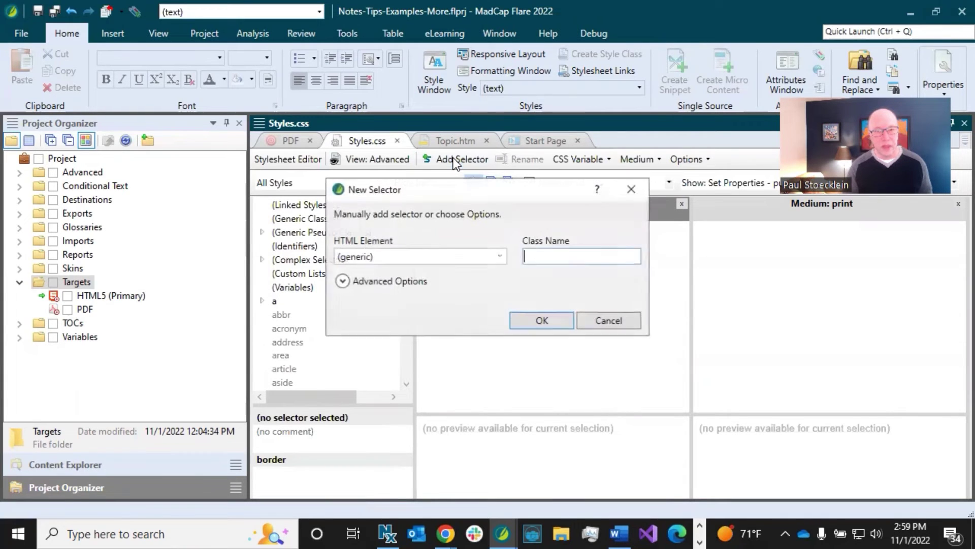
click(500, 256)
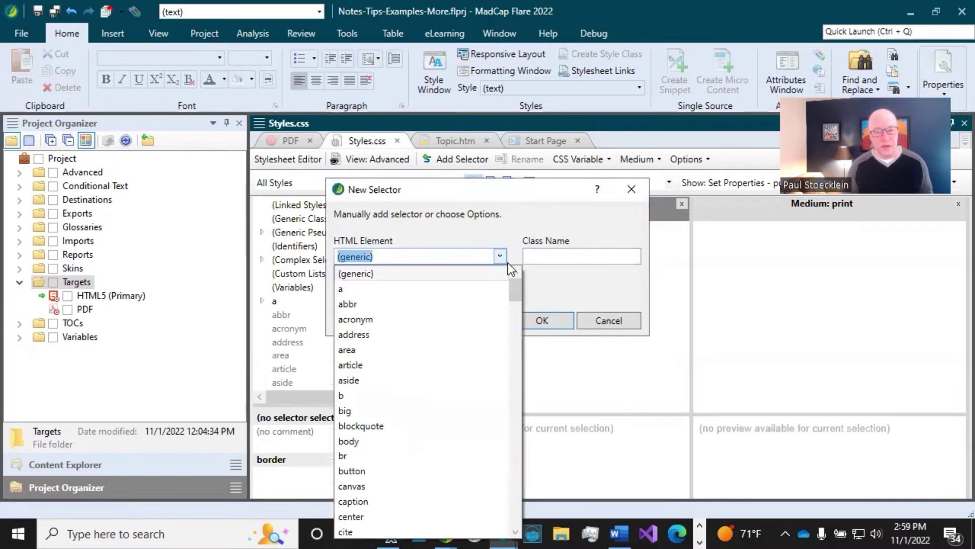
drag(519, 294, 520, 321)
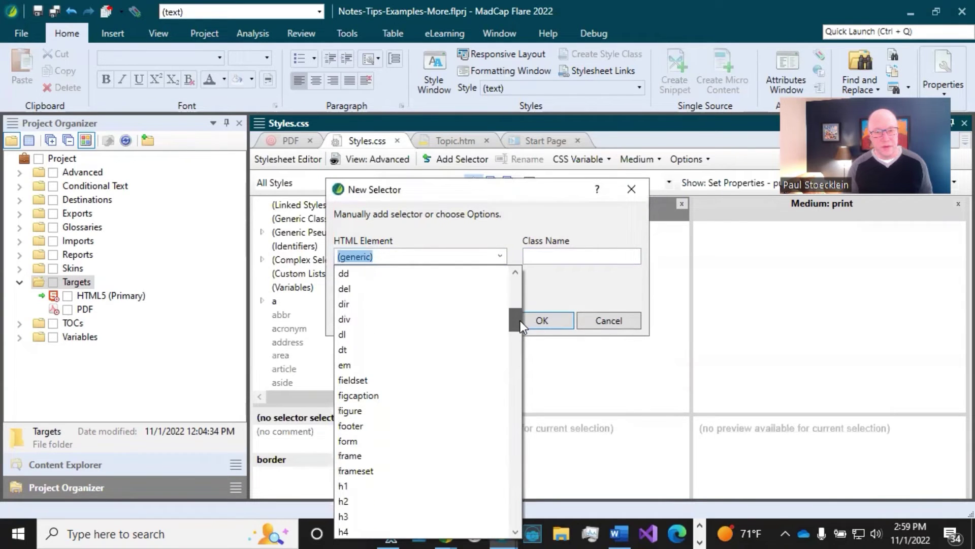
click(449, 319)
click(542, 258)
text(note)
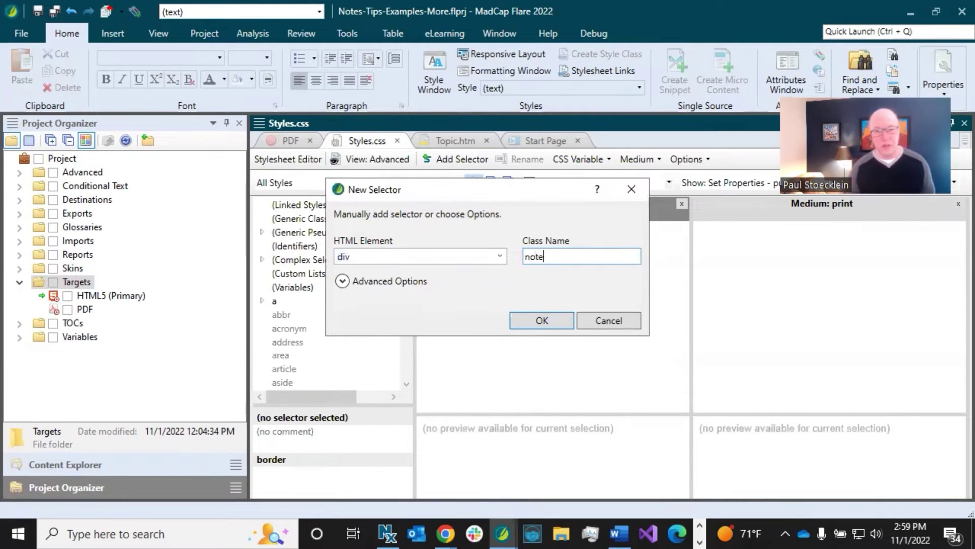
- Extend the advanced selector to "div.note p" and create the complex selector
click(342, 281)
click(404, 323)
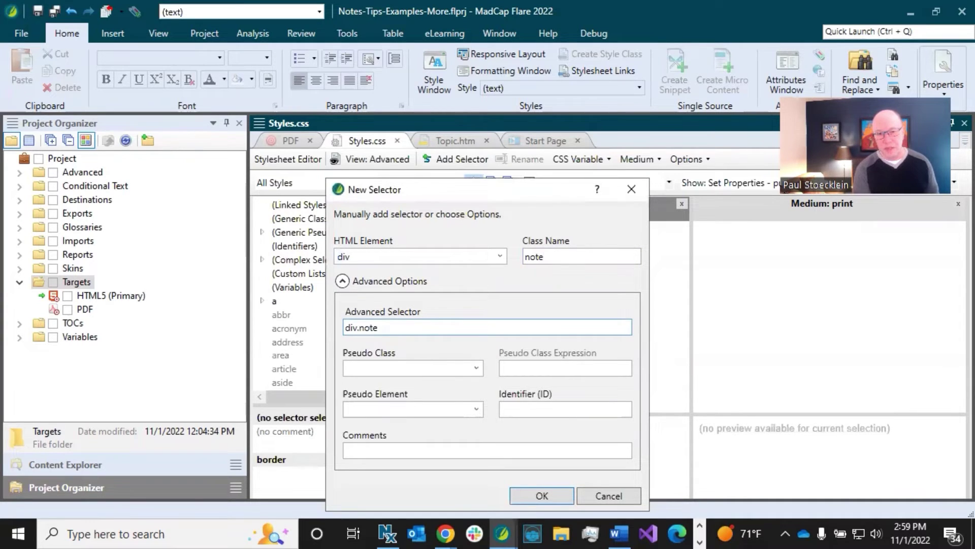
text(p)
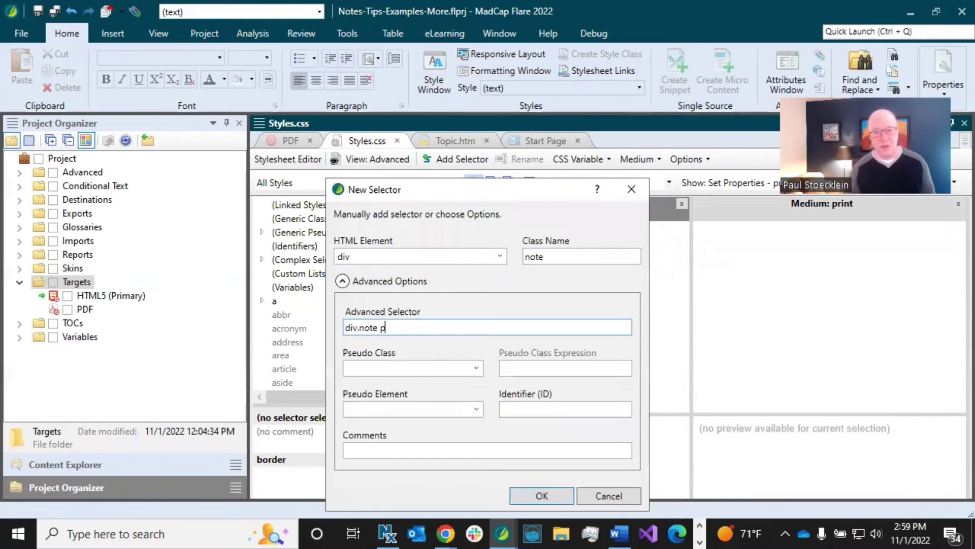
double_click(376, 328)
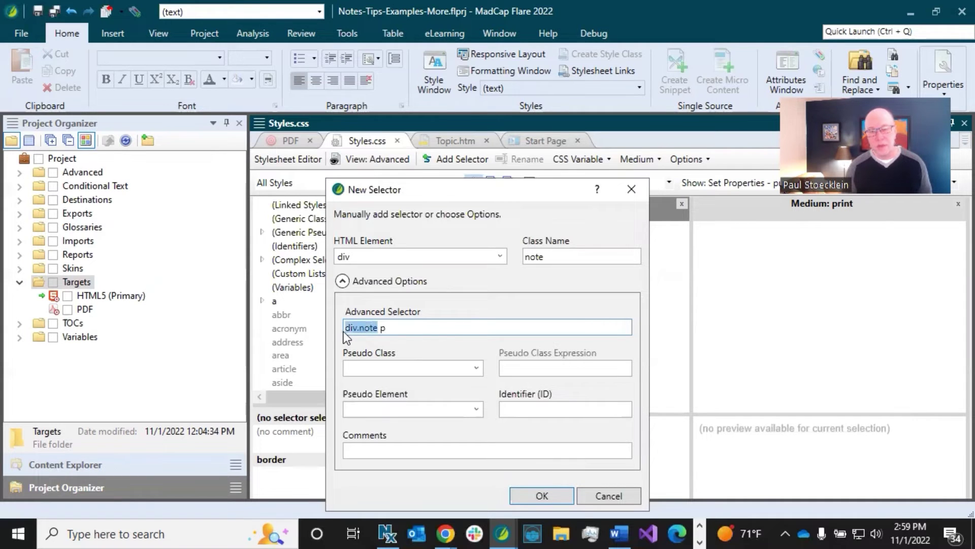
click(392, 327)
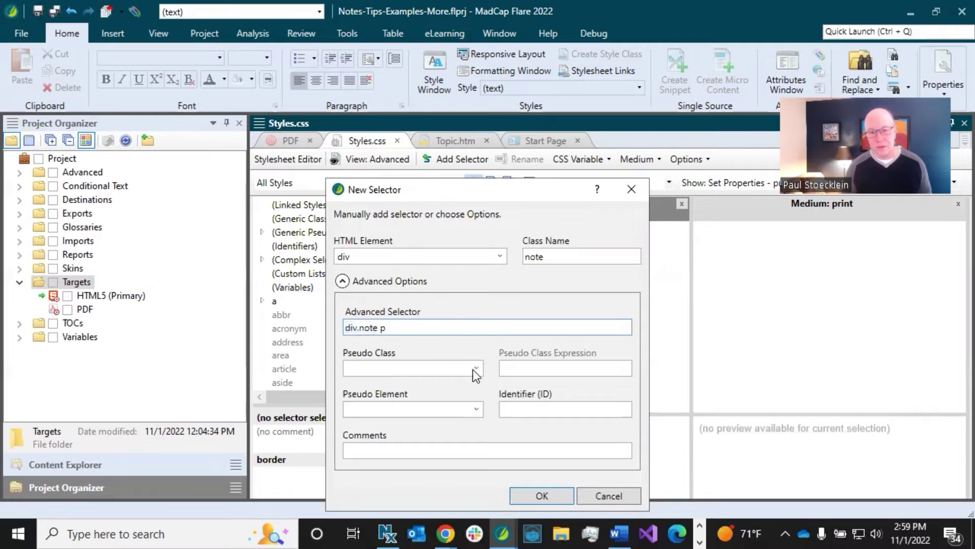
click(536, 495)
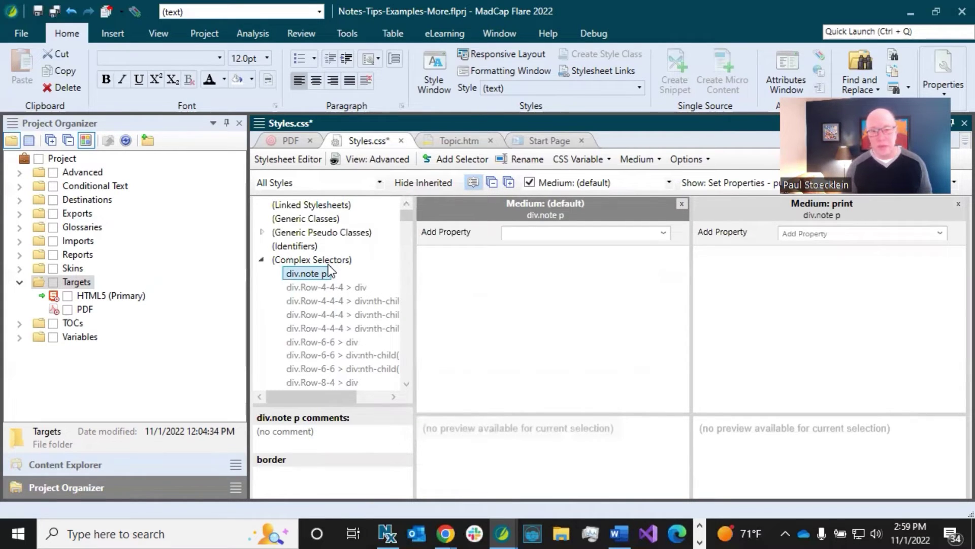
- Add the mc-auto-number-format property to the div.note p selector in the default medium
click(514, 234)
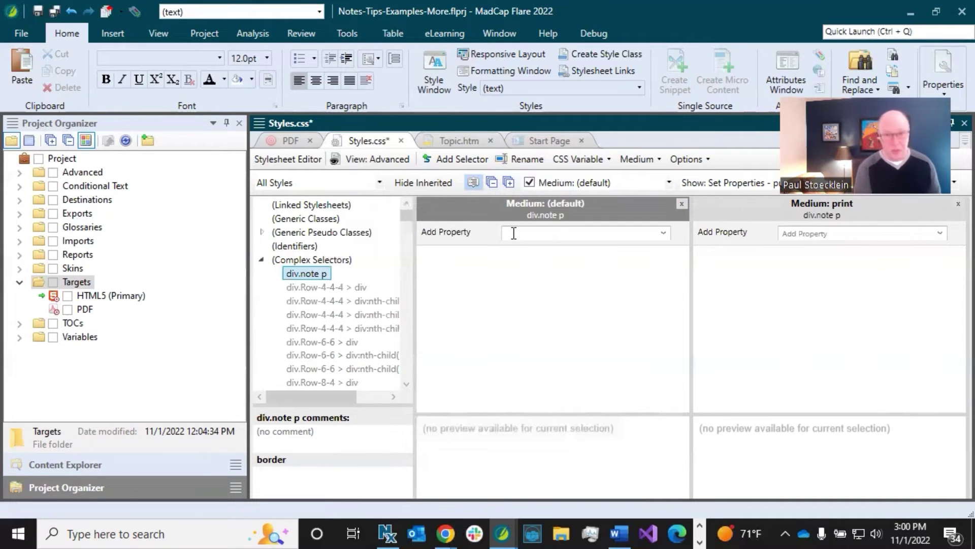
text(mc-auto-number-format)
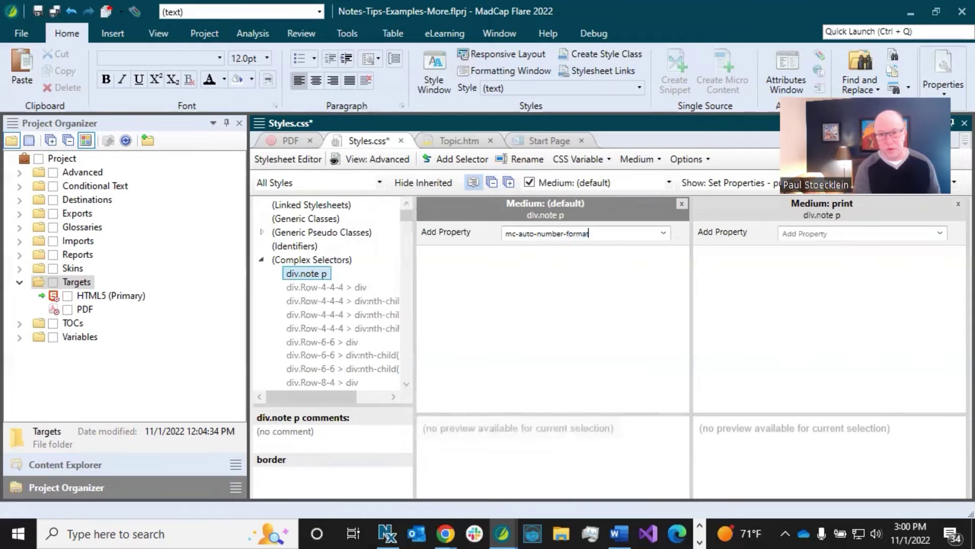
key(Return)
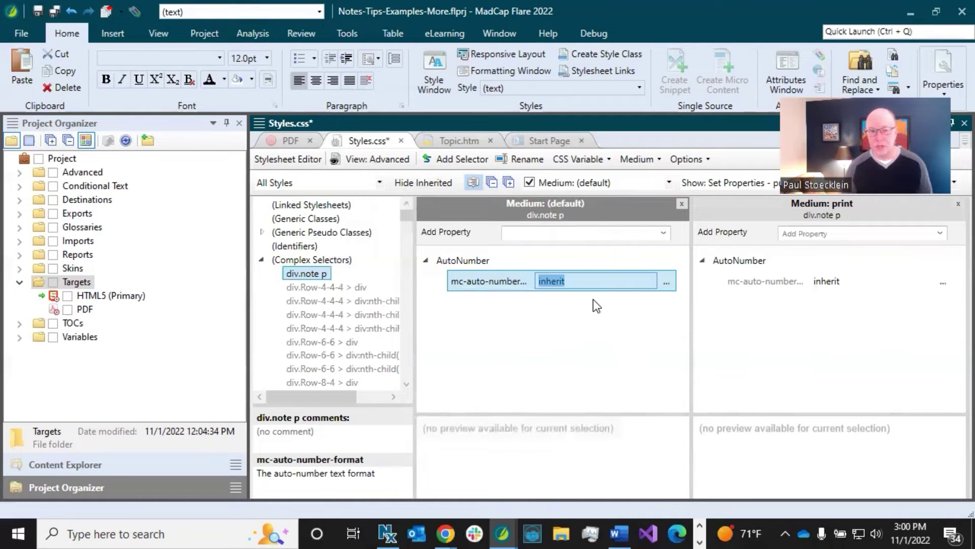
- In the auto-number format, show the format commands and replace the inherited value with the start bold and {color red} commands
click(667, 284)
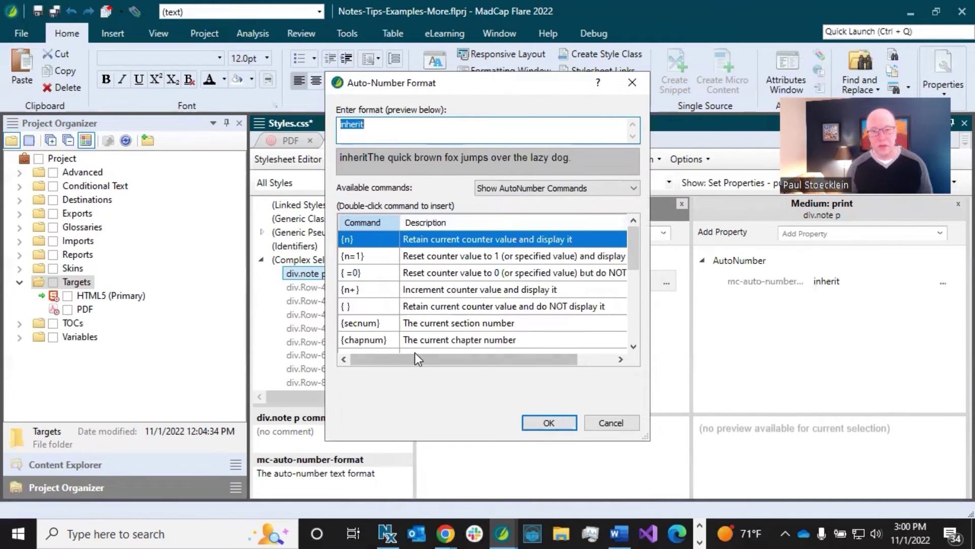
click(521, 188)
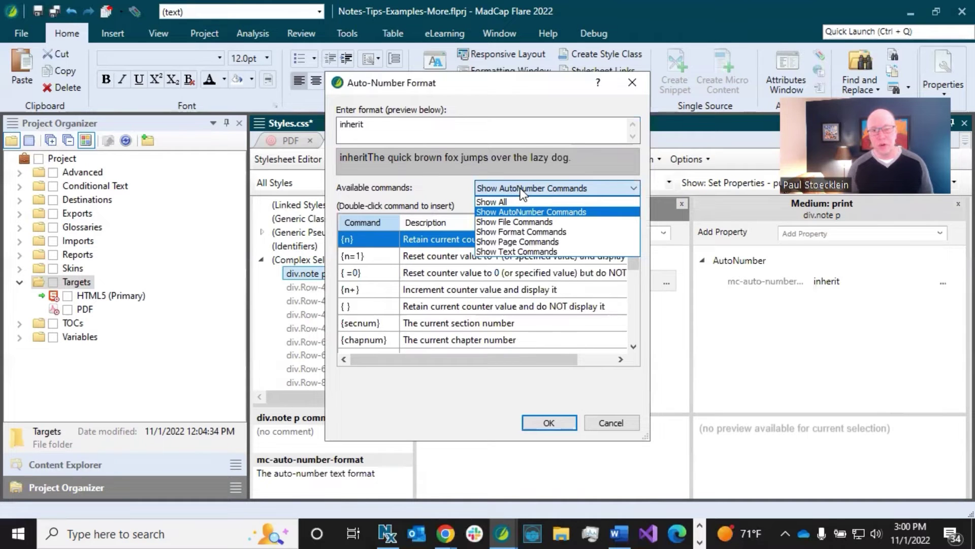
click(522, 232)
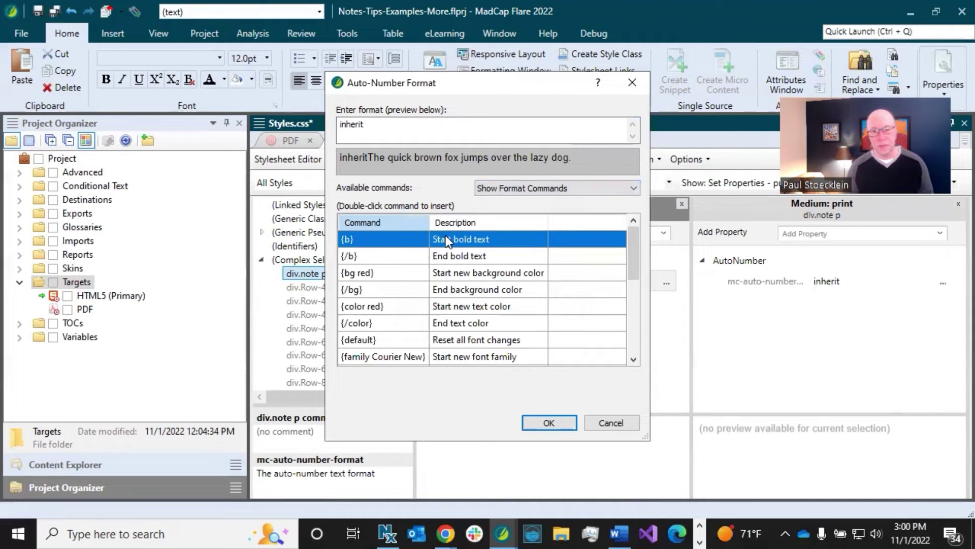
double_click(376, 237)
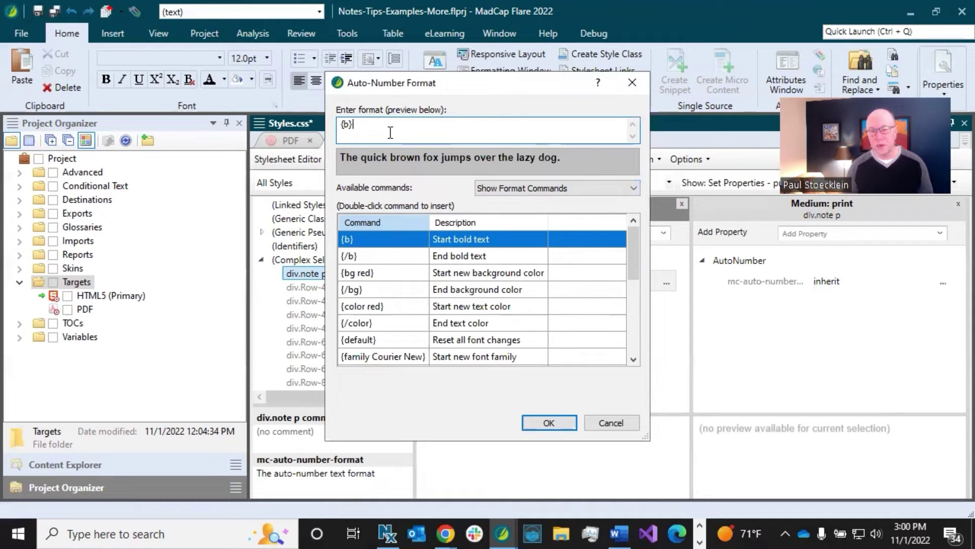
double_click(374, 306)
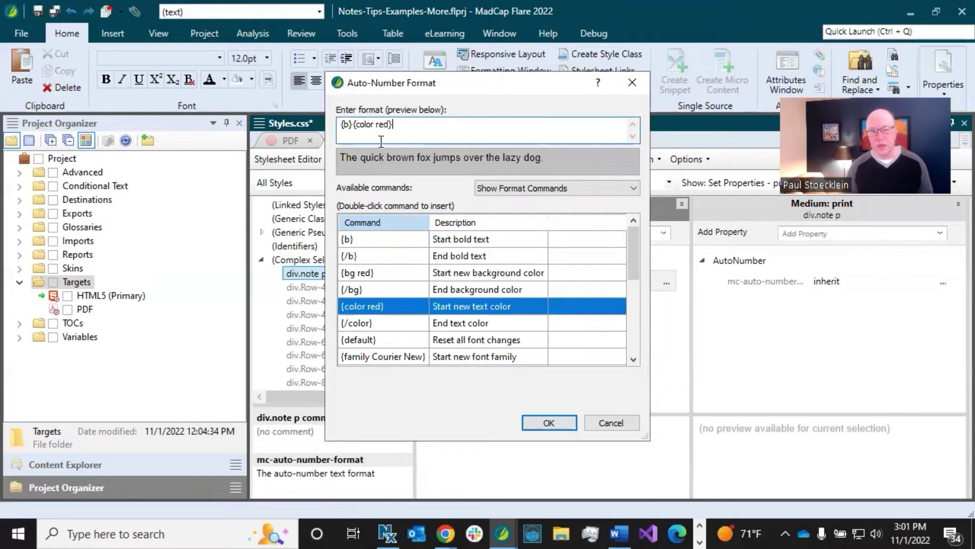
- Set the color in the auto-number format's text color command to #242729
double_click(384, 126)
click(377, 125)
drag(377, 125, 391, 125)
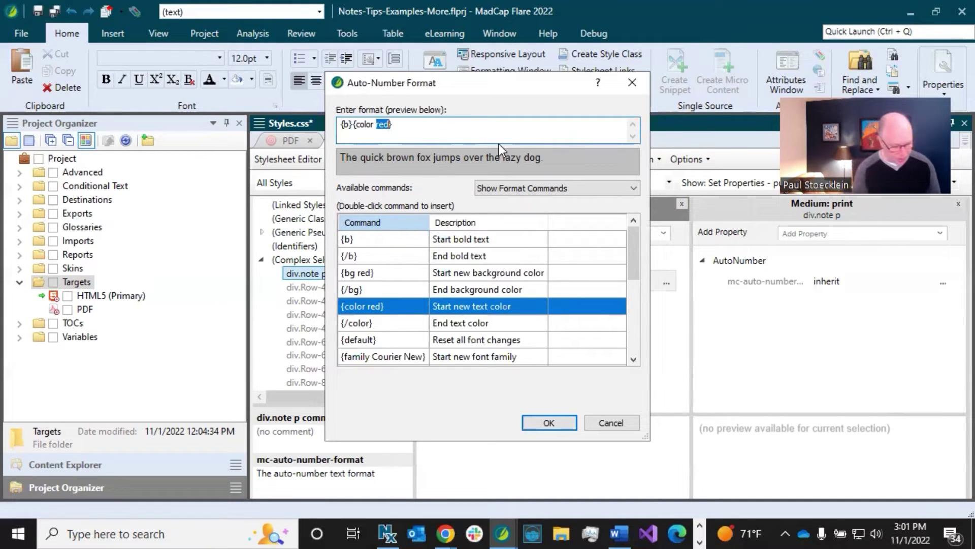
text(#)
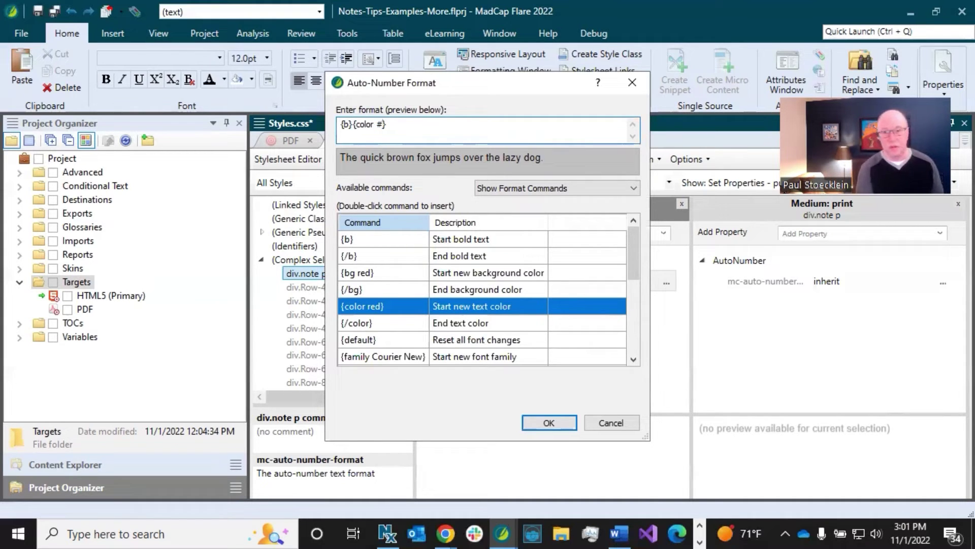
text(242)
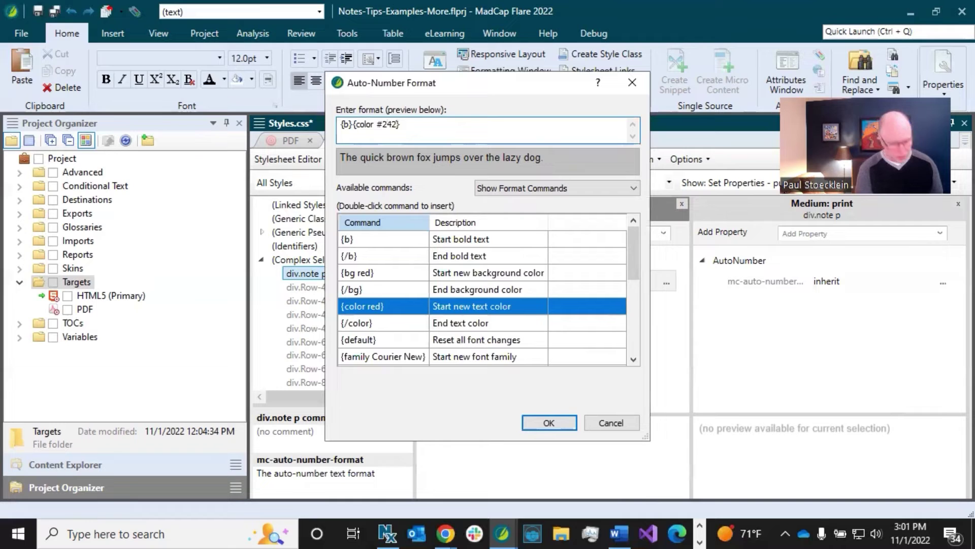
text(729})
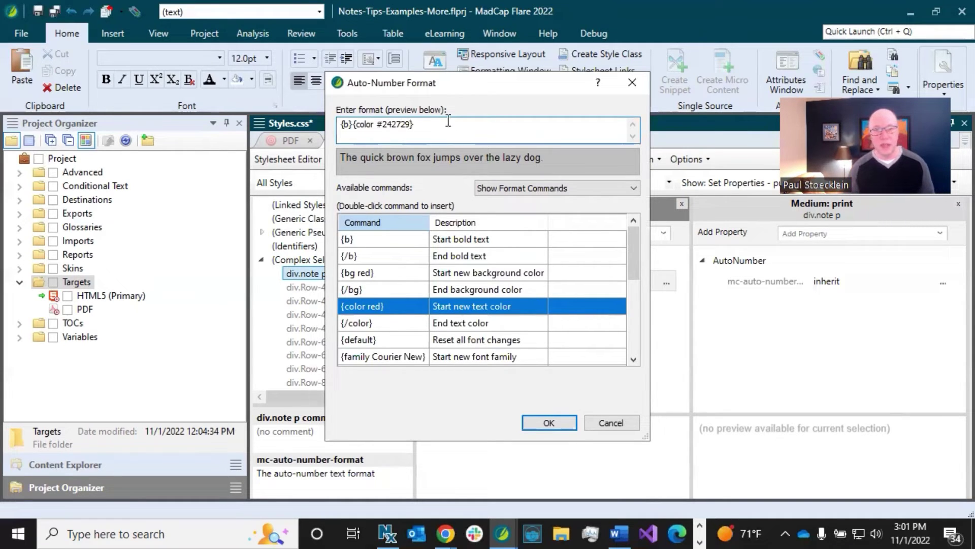
- Complete the auto-number format with the text "Note " and the end color and end bold commands, apply it, and save the stylesheet
text(NO)
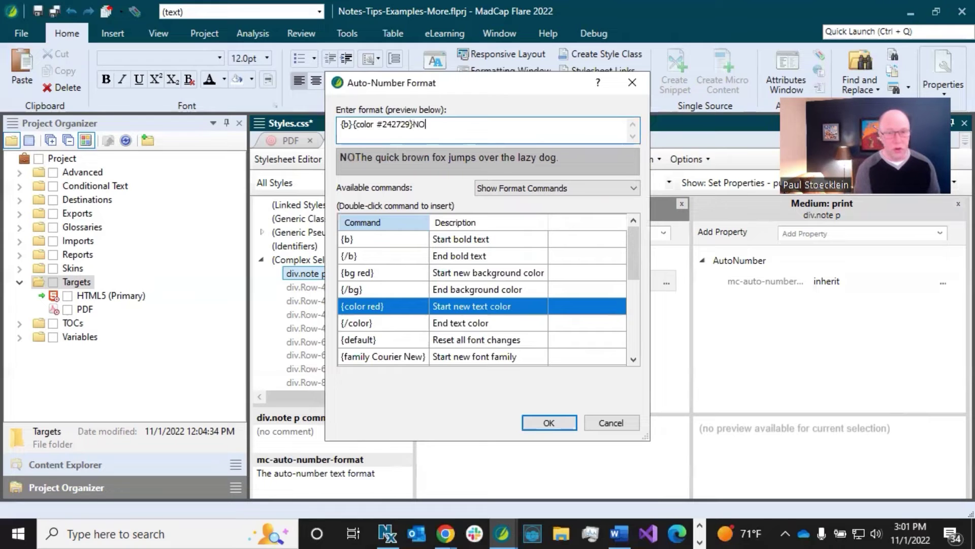
key(BackSpace)
text(ote)
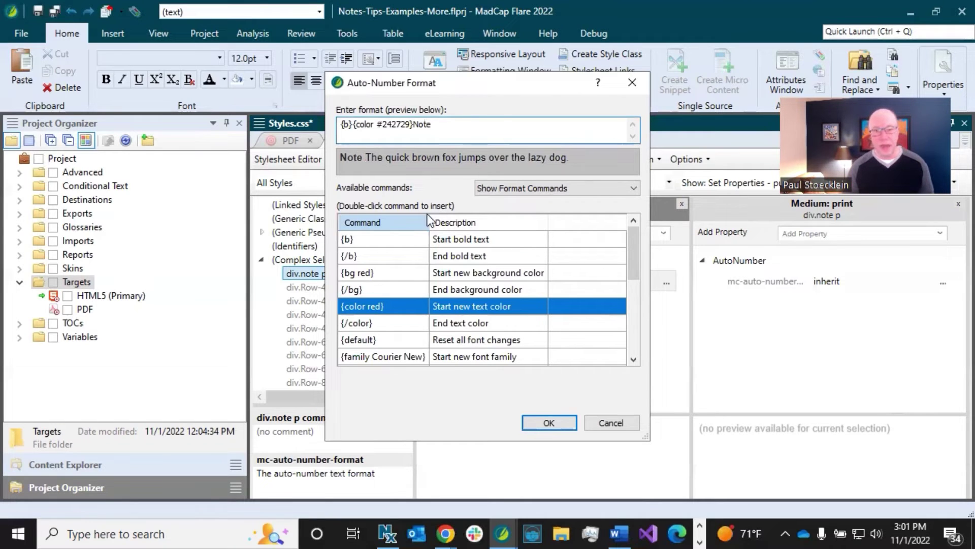
double_click(356, 324)
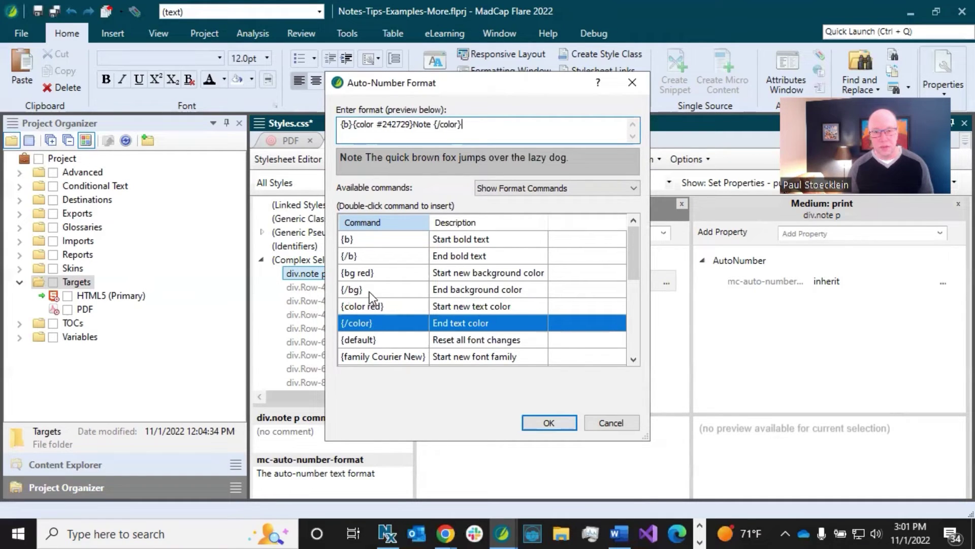
double_click(367, 256)
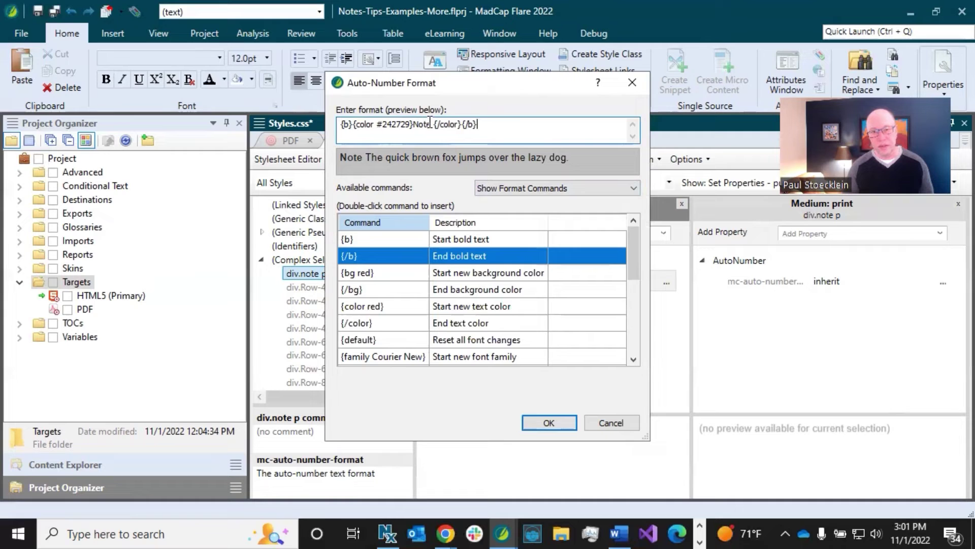
click(563, 423)
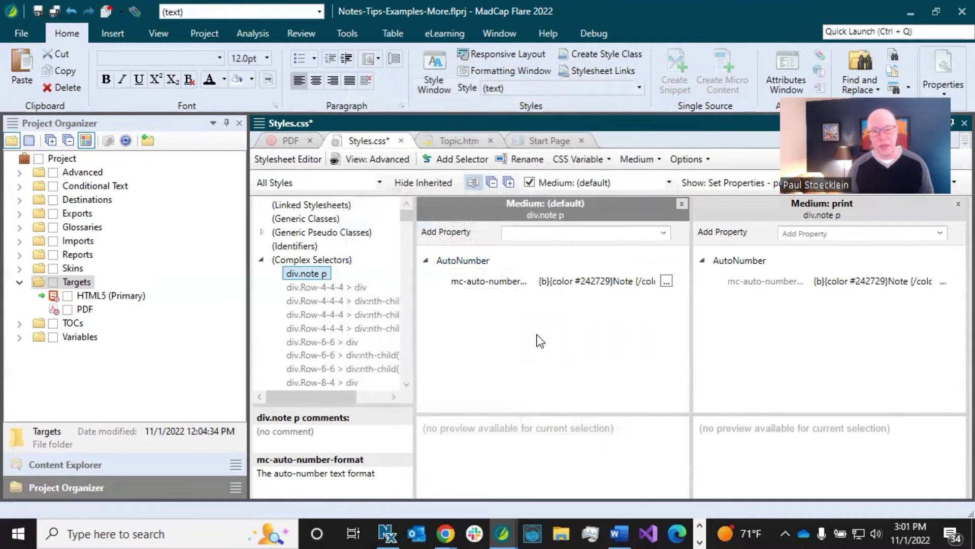
click(41, 14)
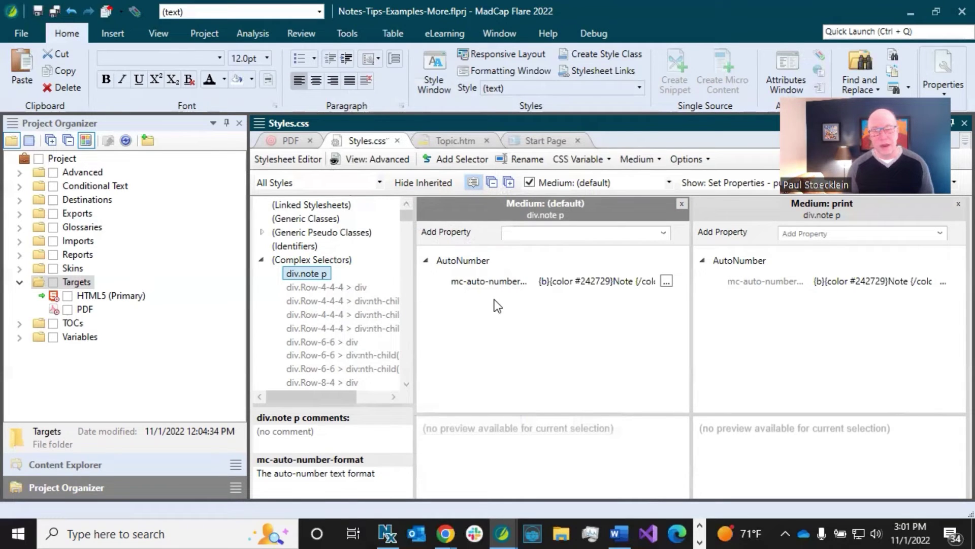
- Examine the auto-number labels on the note div's paragraphs in Topic.htm and the auto-number property of div.note p in Styles.css
click(440, 142)
scroll(409, 356, down, 3)
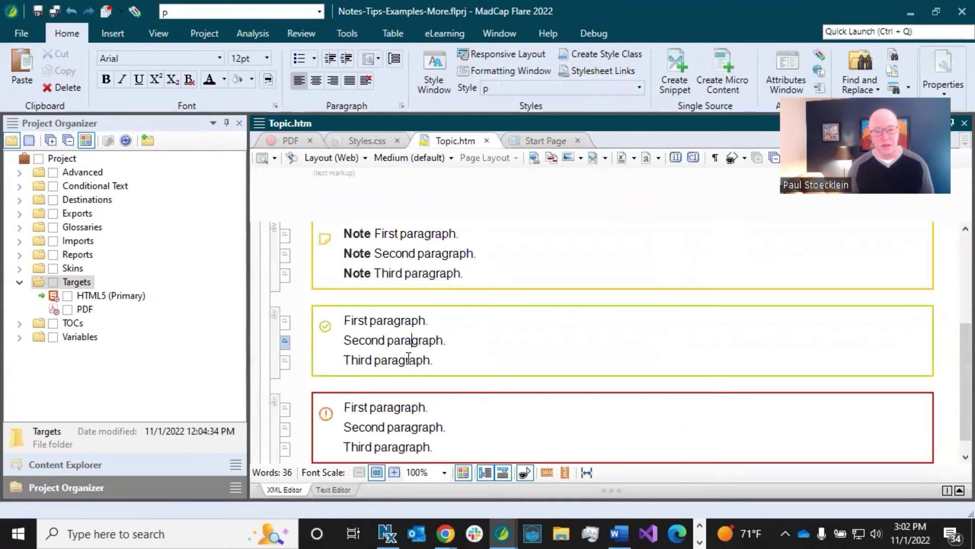
scroll(409, 358, up, 3)
click(395, 325)
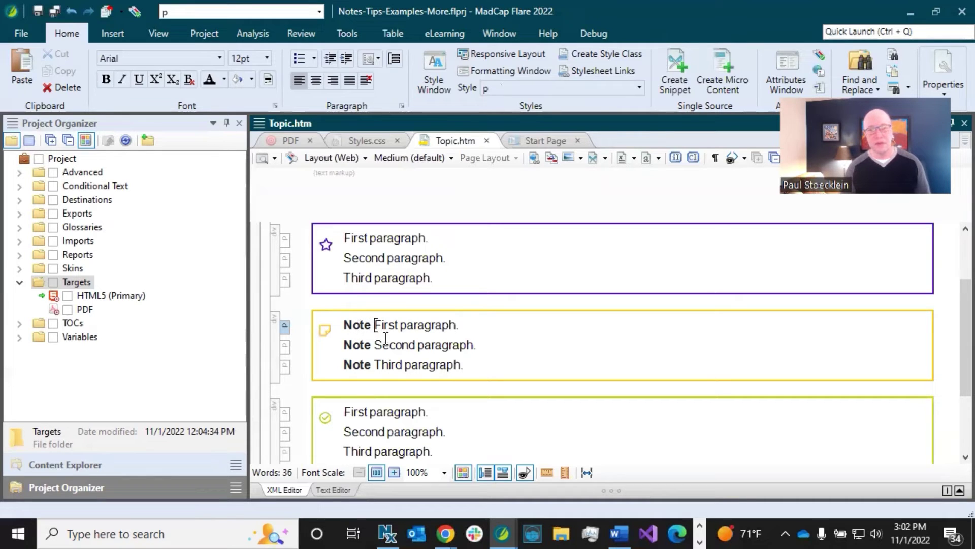
click(402, 329)
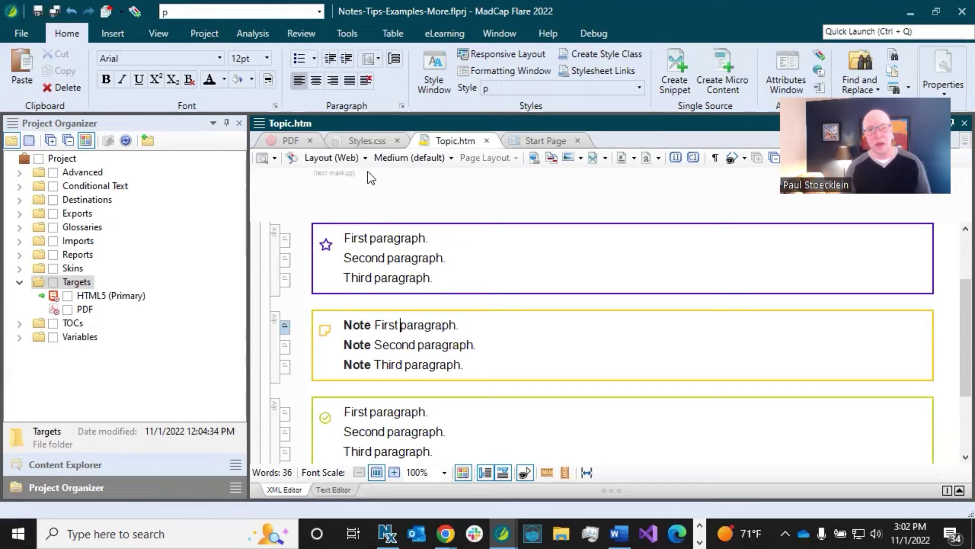
click(364, 142)
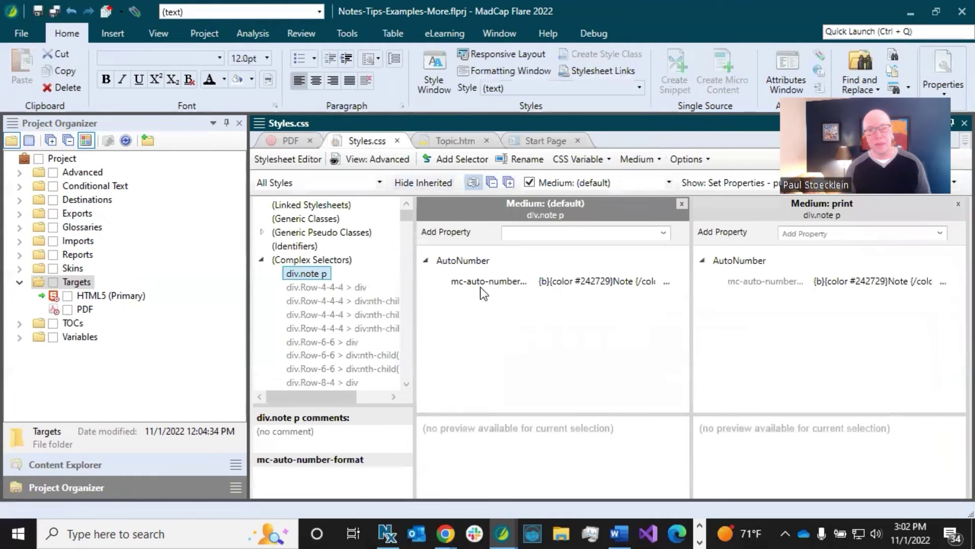
drag(620, 281, 636, 282)
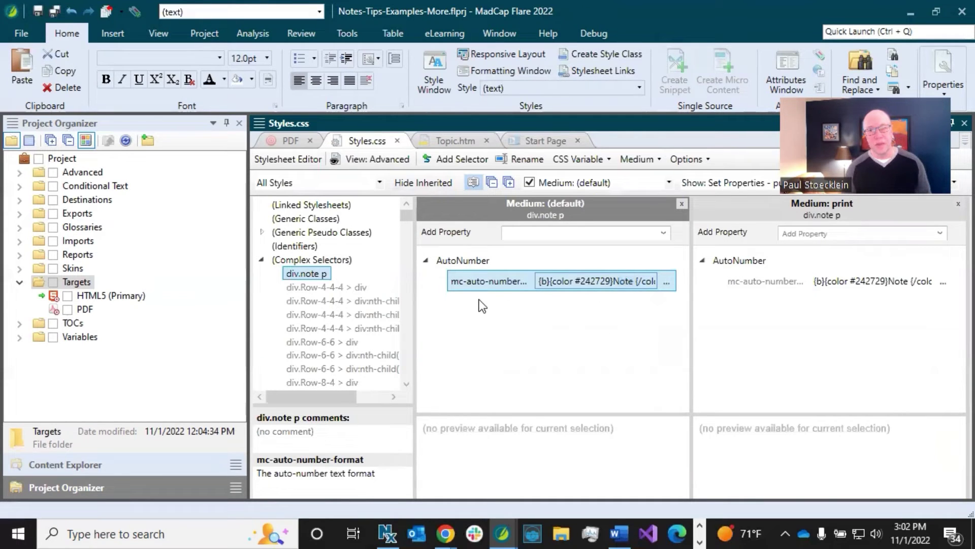
click(465, 261)
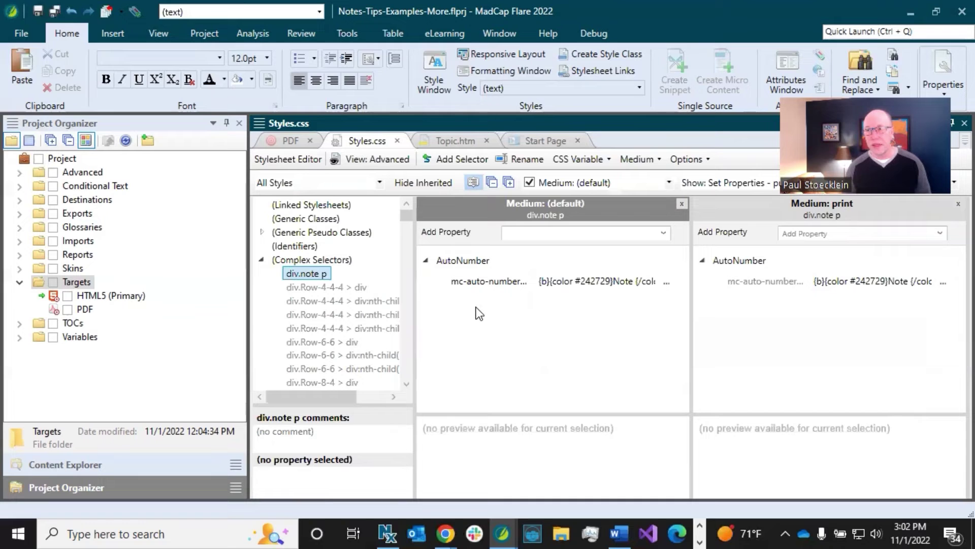
- Create a new span class named Setoff in Styles.css
drag(403, 227, 410, 361)
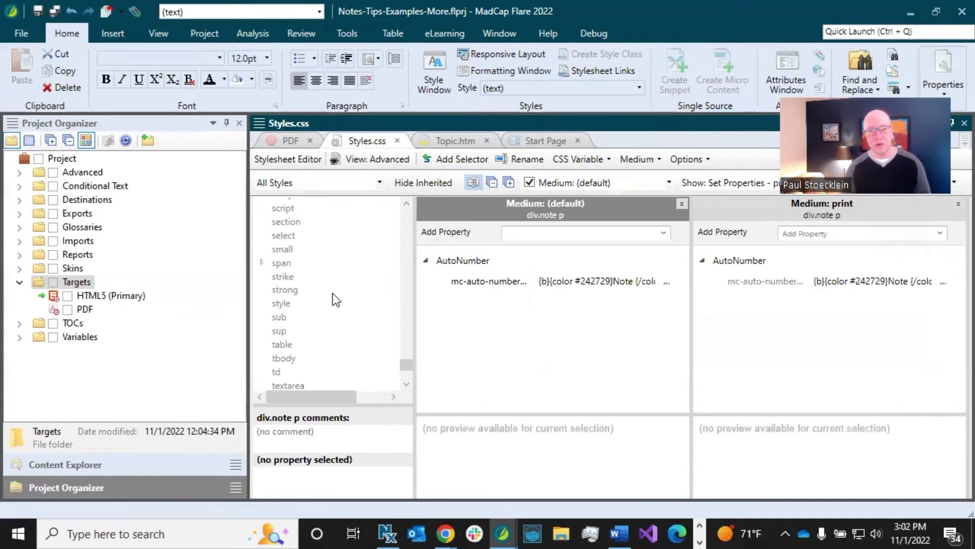
click(286, 263)
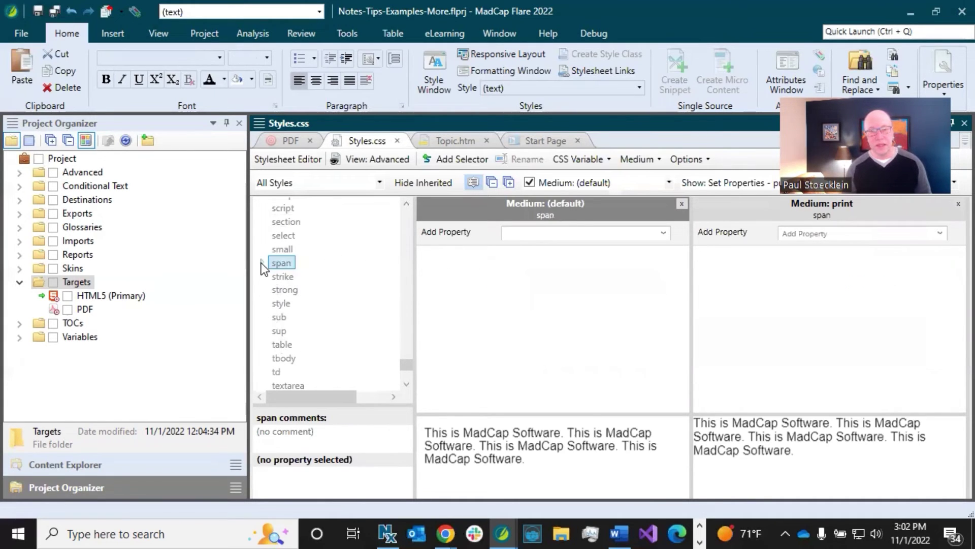
click(261, 263)
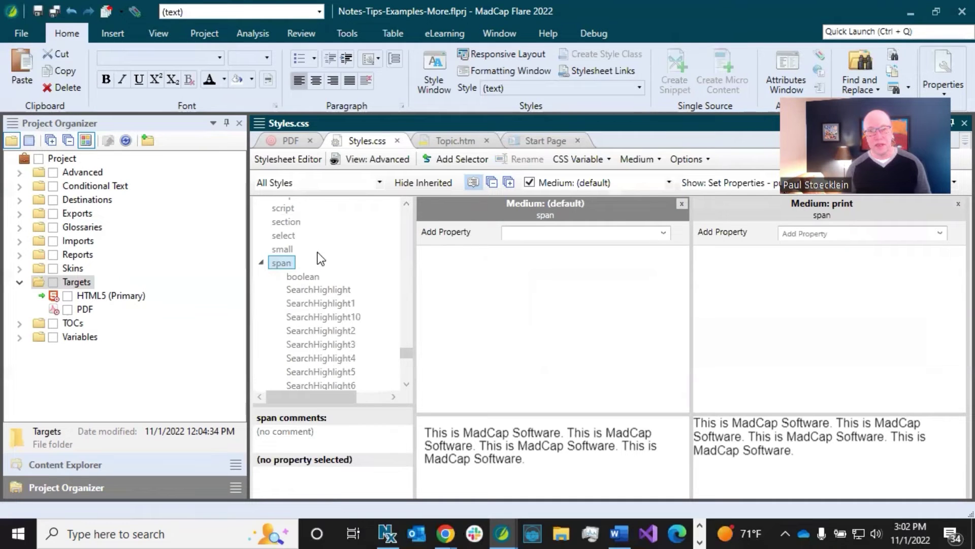
click(453, 156)
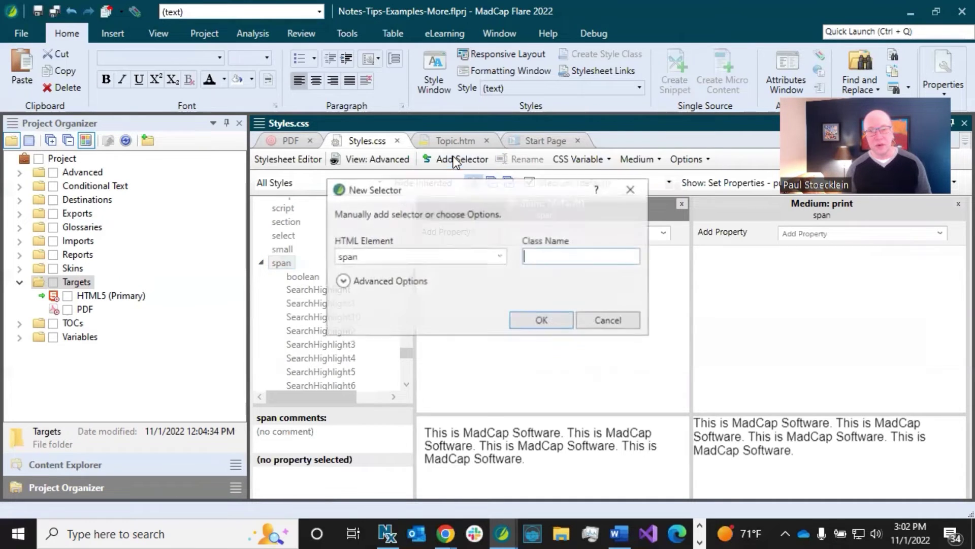
text(Setoff)
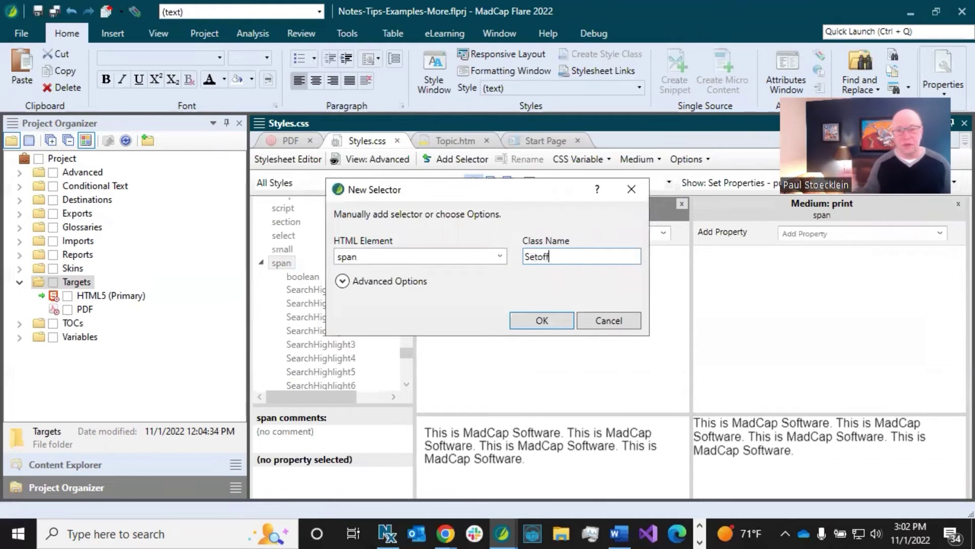
click(539, 319)
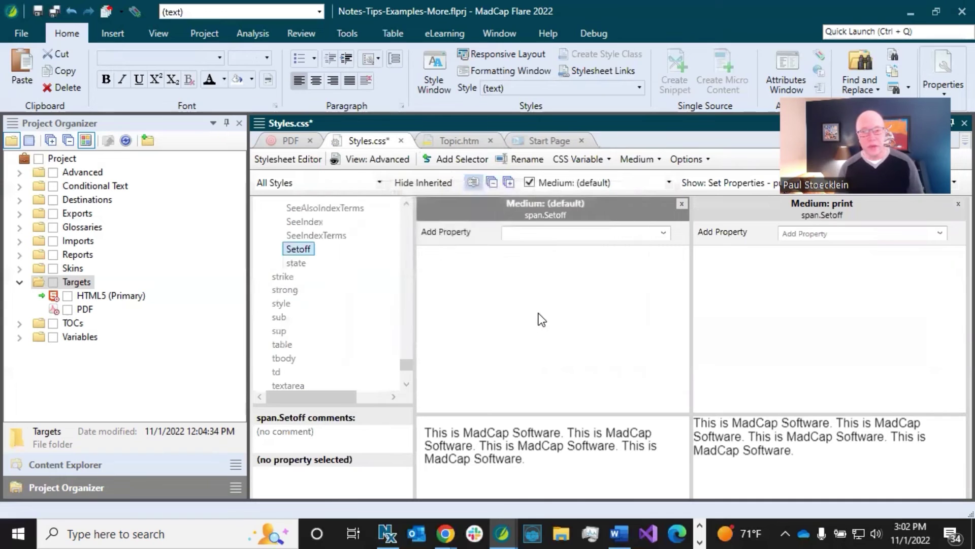
- Add the letter-spacing property to span.Setoff in the default medium and set it to 1px
click(521, 228)
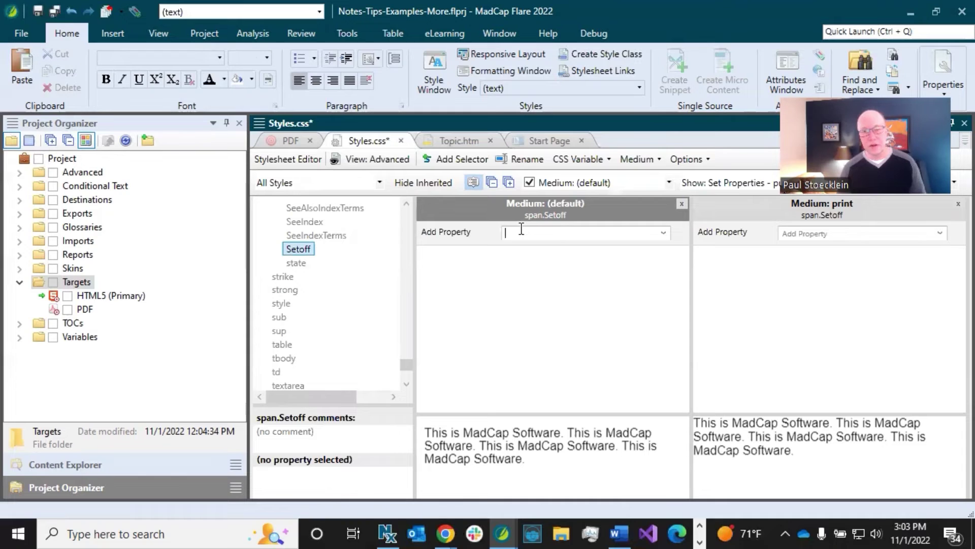
text(letter-spacing)
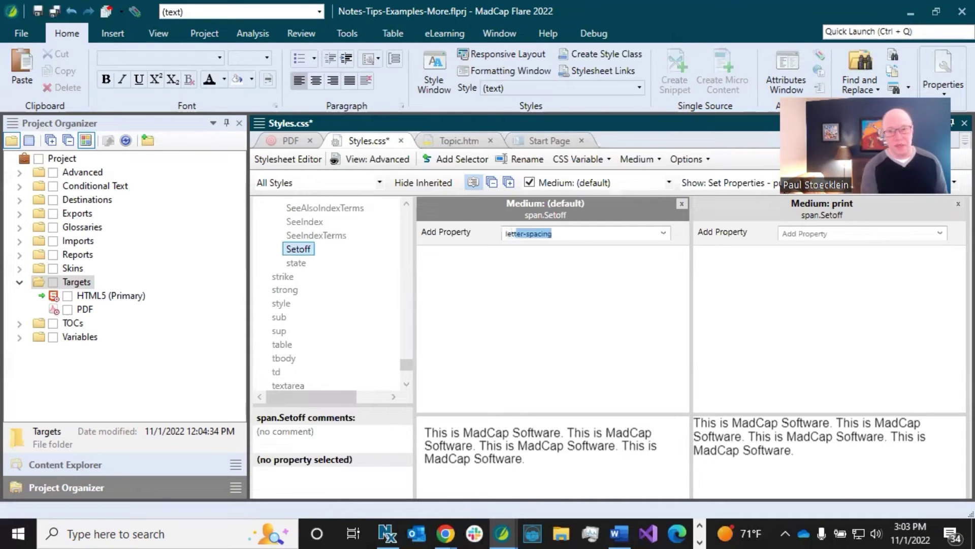
key(Return)
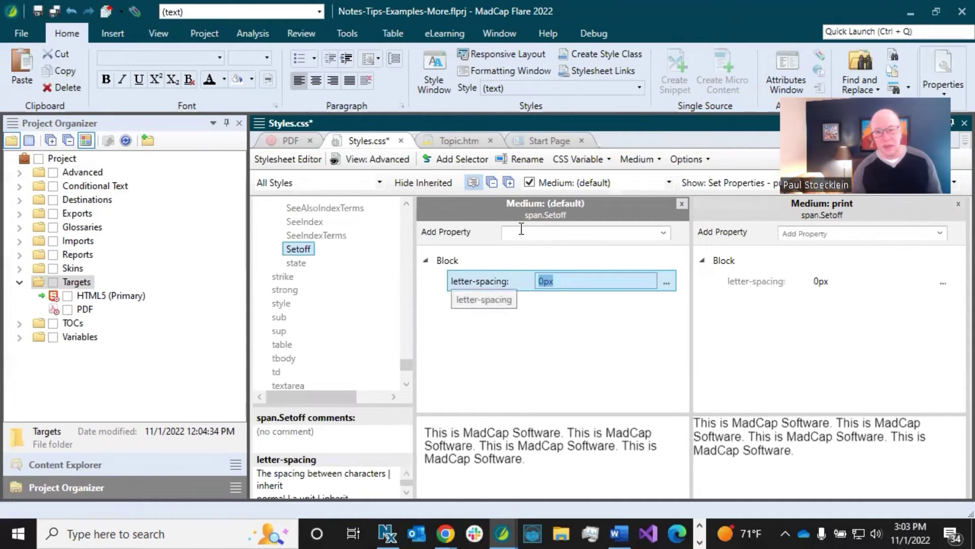
click(543, 284)
key(BackSpace)
text(1)
click(493, 285)
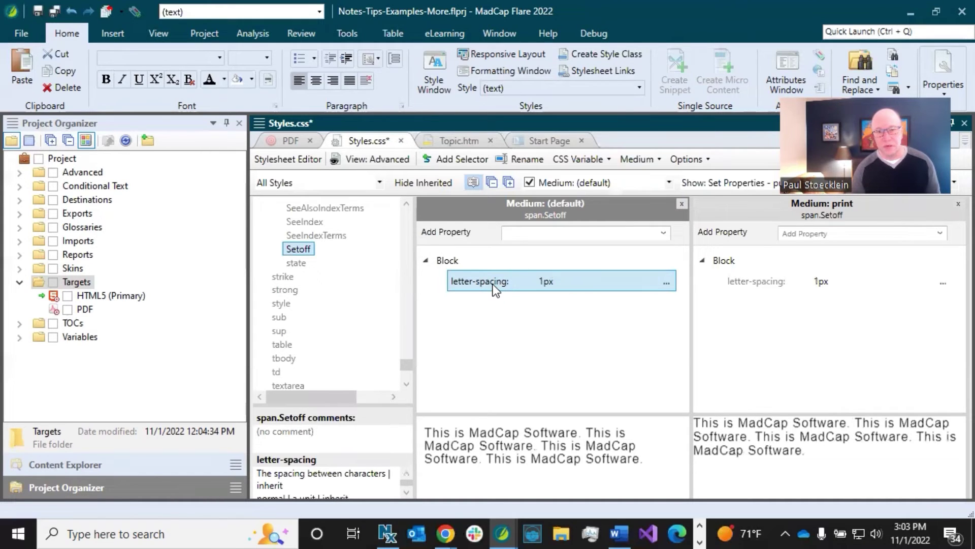
- Add the text-transform property to span.Setoff with the value uppercase and save the stylesheet
click(526, 232)
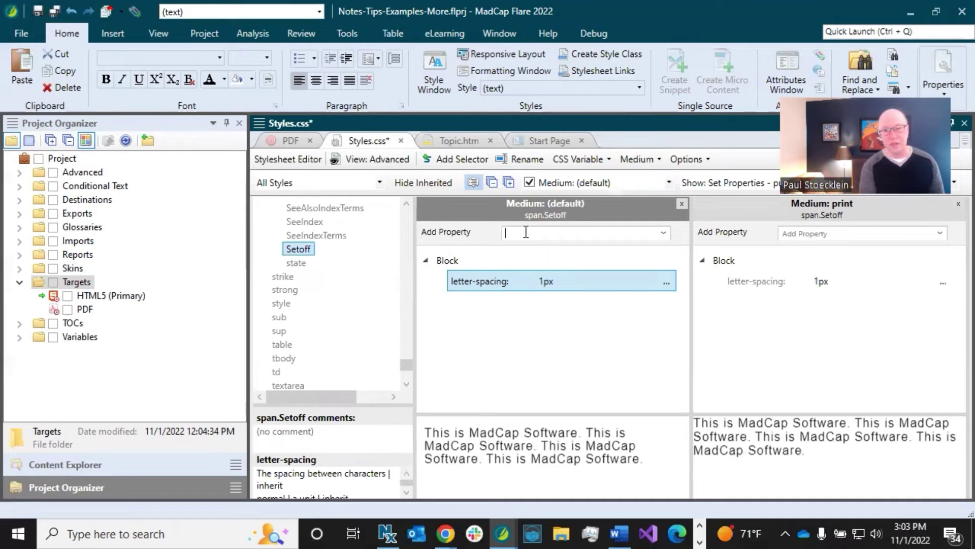
text(t)
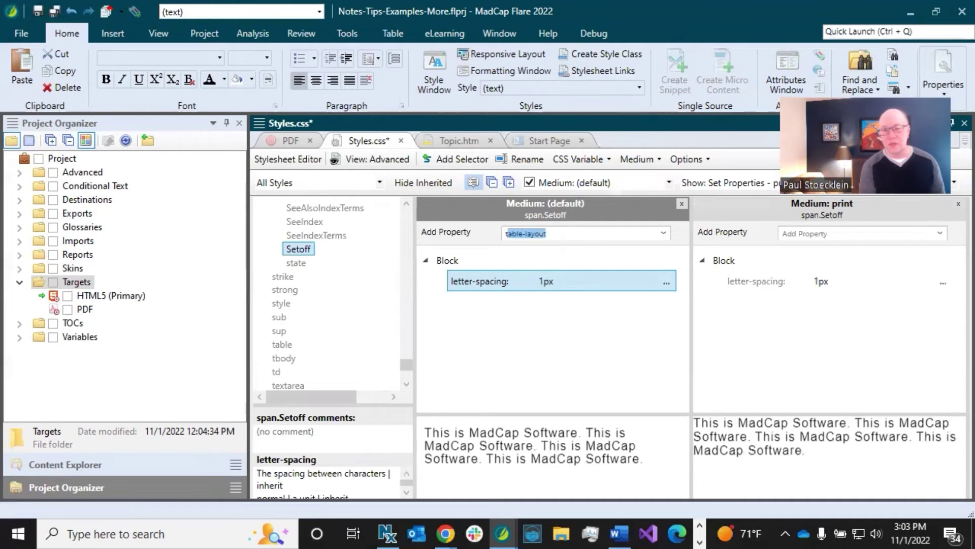
text(ext-transform)
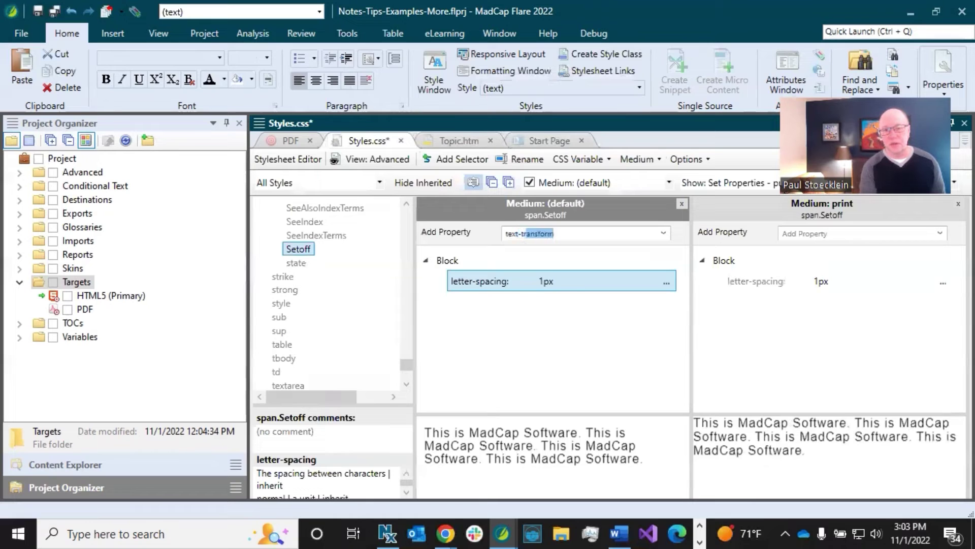
key(Return)
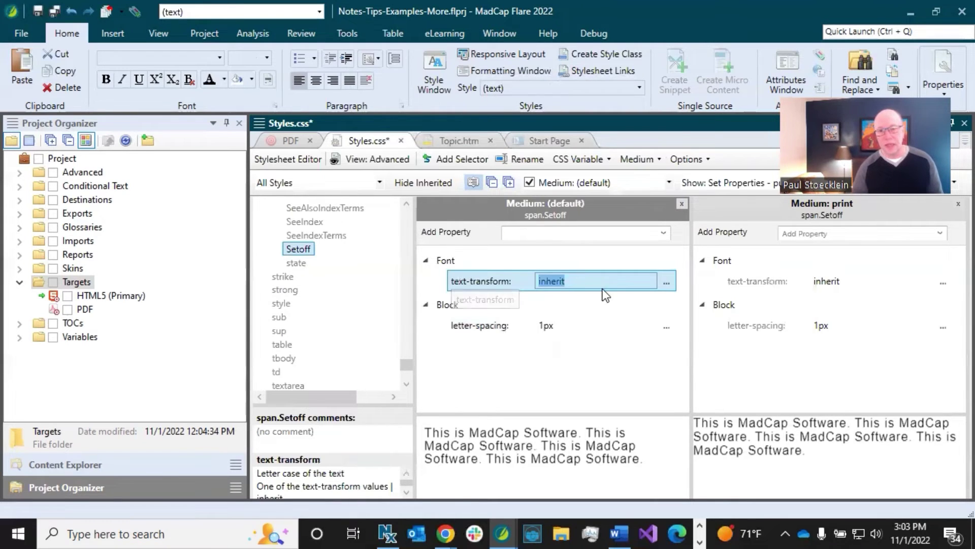
click(665, 282)
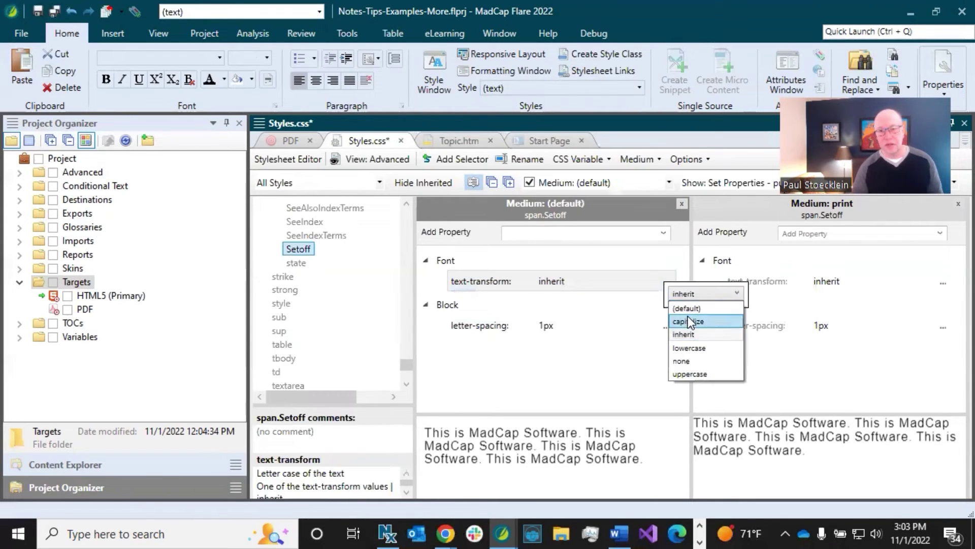
click(688, 373)
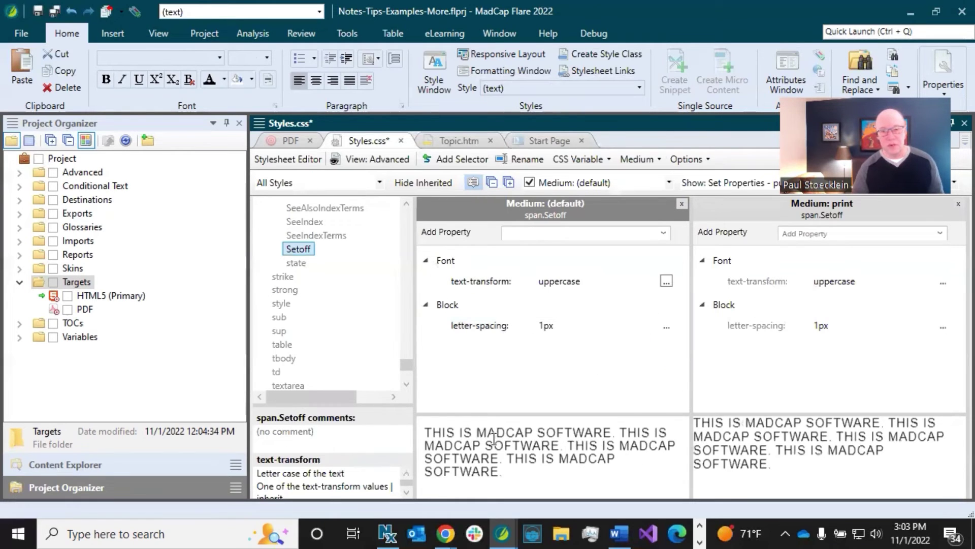
click(38, 15)
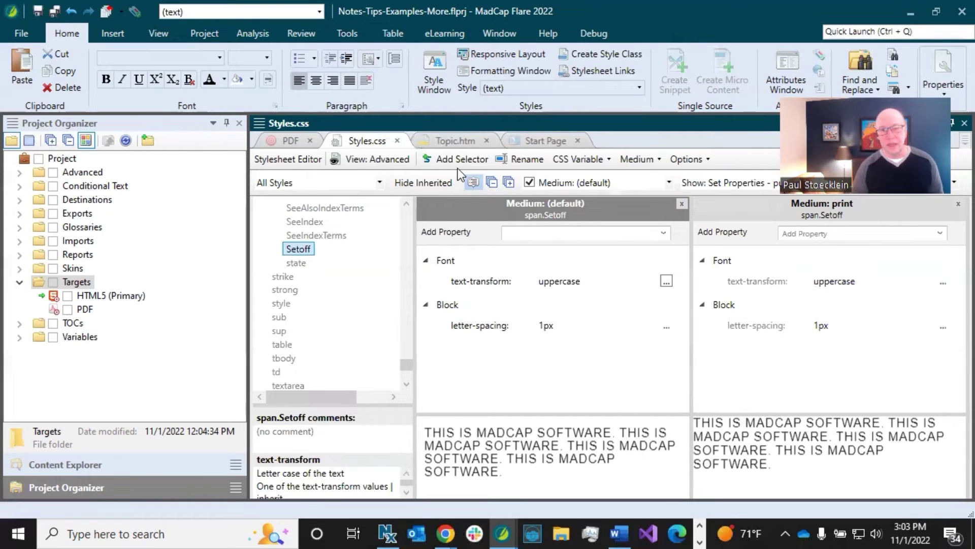
- Add the mc-auto-number-class property with the value Setoff to the div.note p selector in Styles.css and save the stylesheet
click(454, 141)
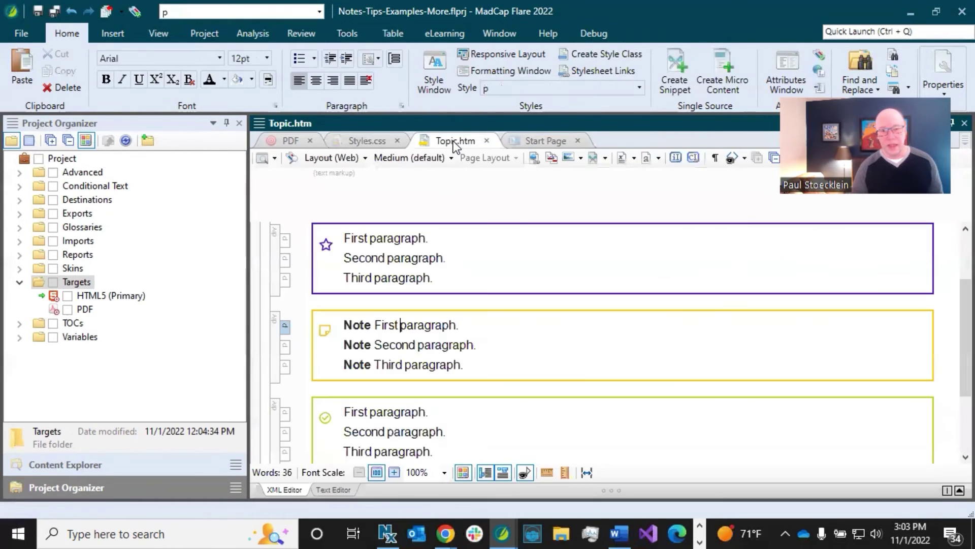
click(376, 142)
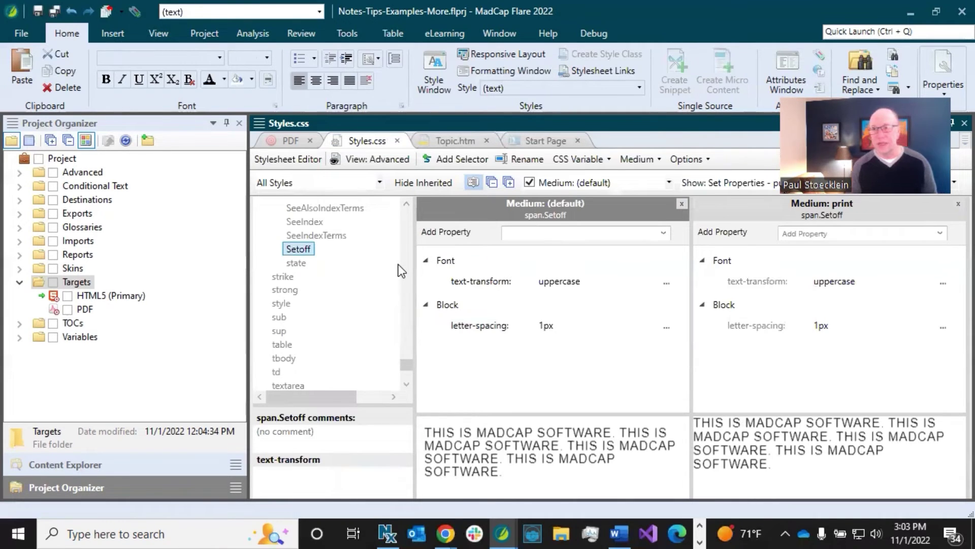
drag(406, 363, 389, 207)
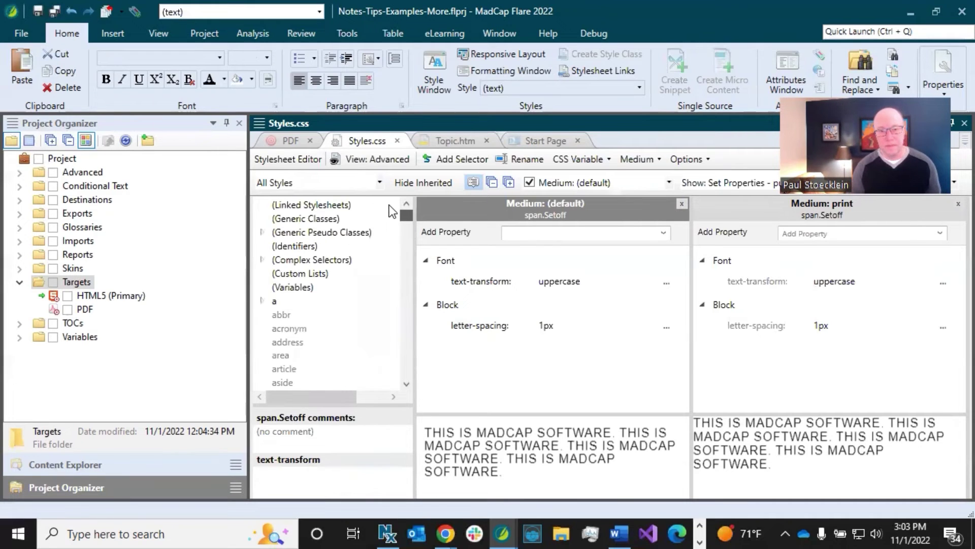
click(261, 260)
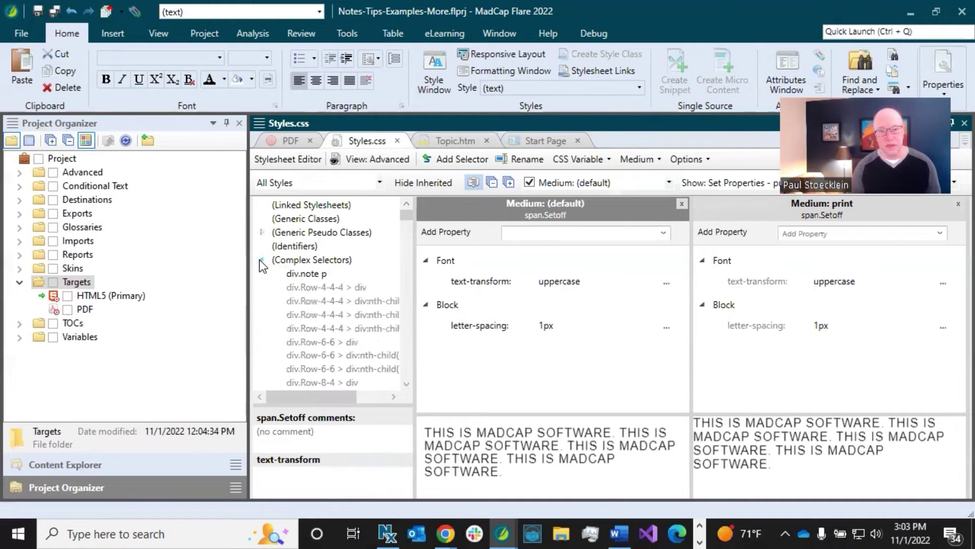
click(299, 274)
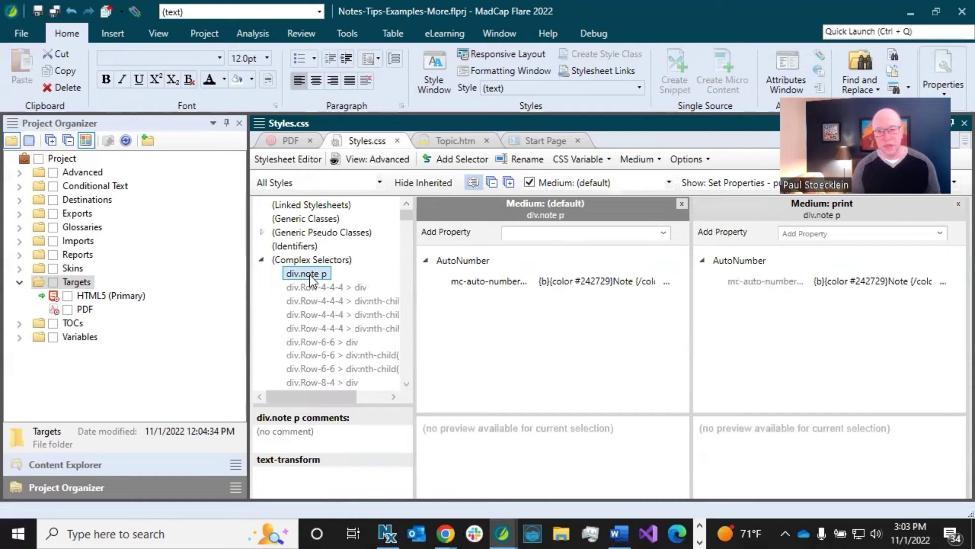
click(537, 231)
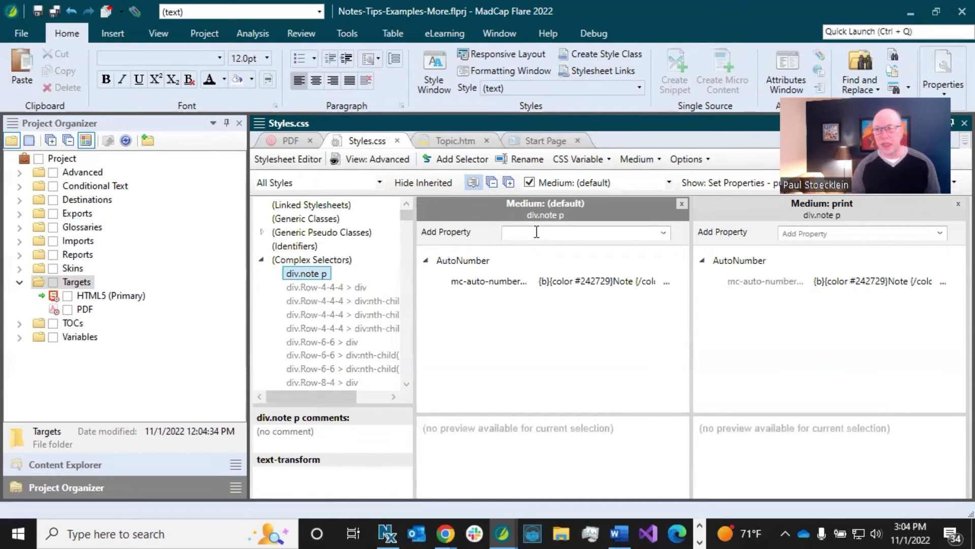
text(m)
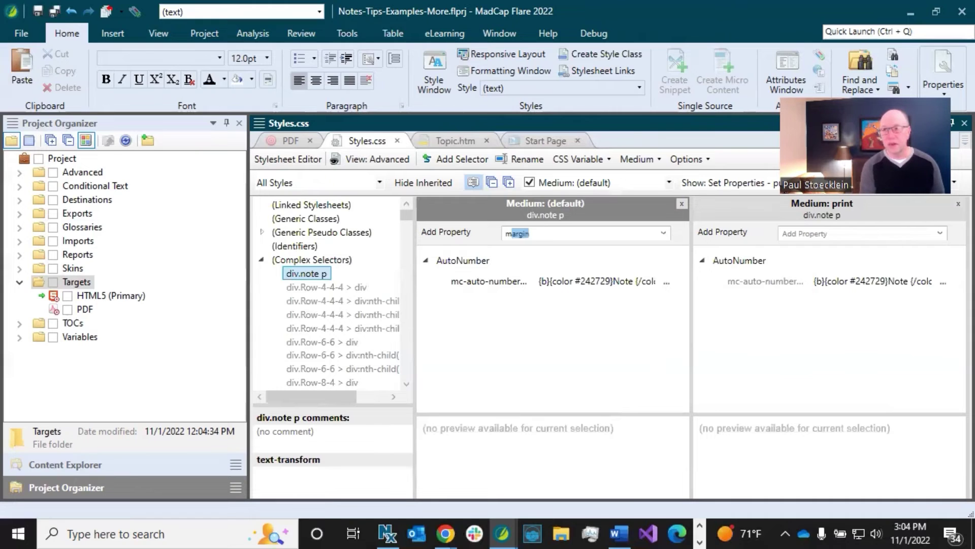
text(c-auto-number-class)
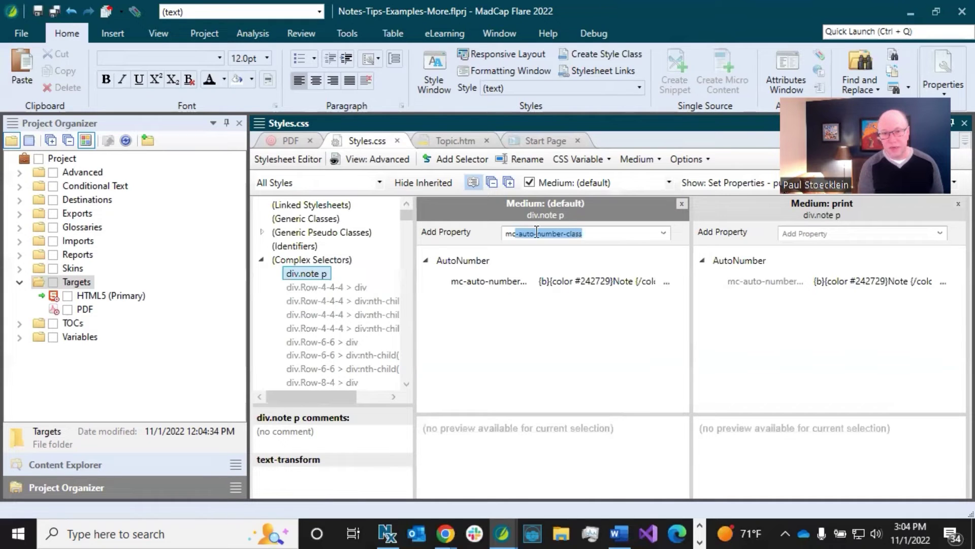
key(Return)
drag(580, 281, 508, 281)
text(Setoff)
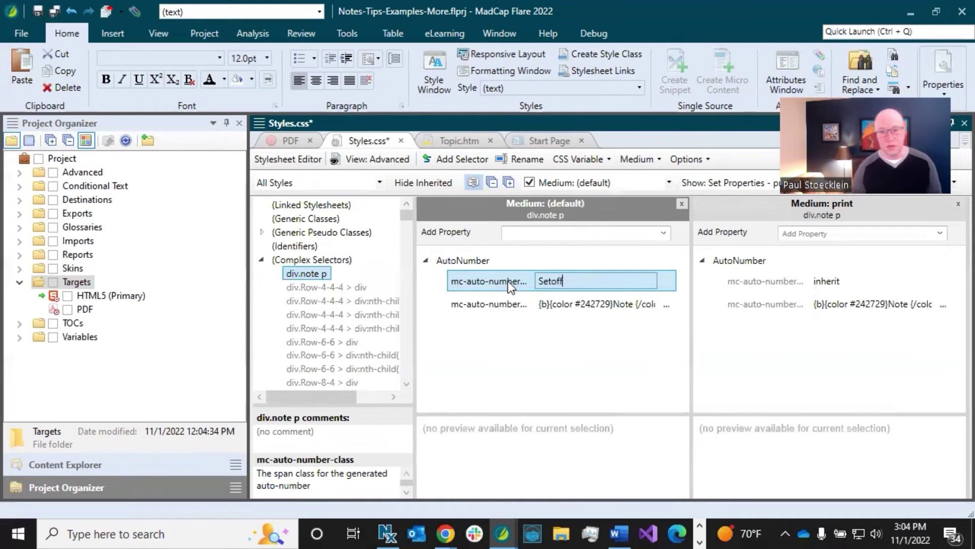
click(507, 301)
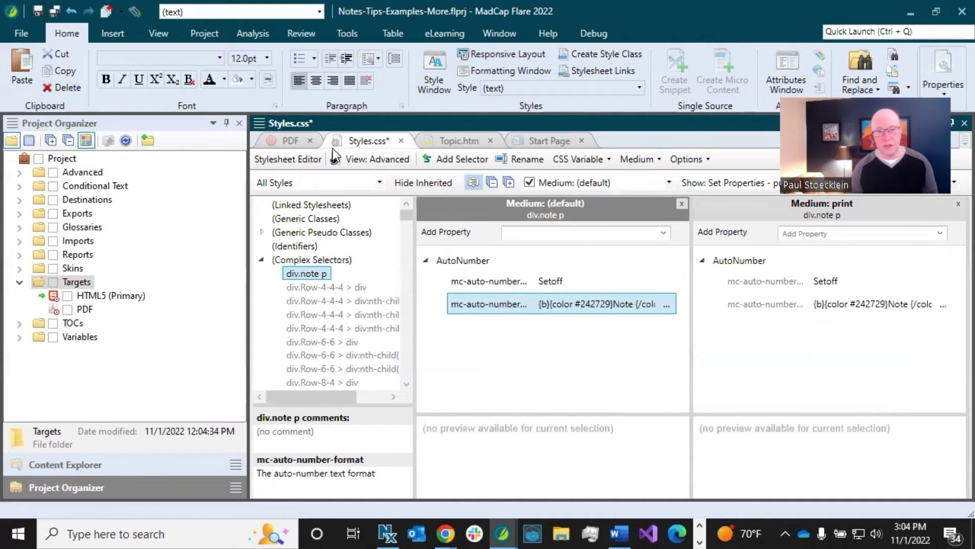
click(56, 15)
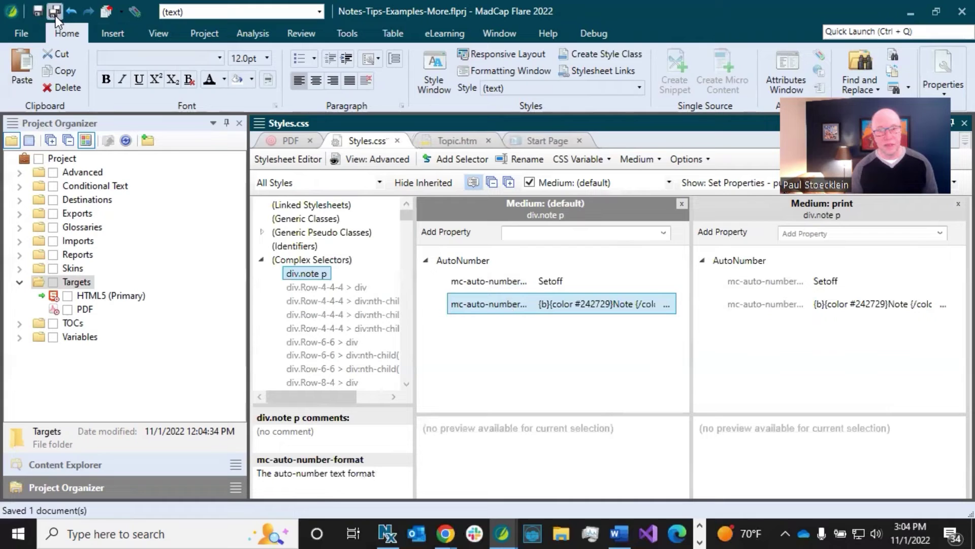
- Examine the auto-number labels on the note div's paragraphs in Topic.htm against the div.note p selector in Styles.css
click(459, 141)
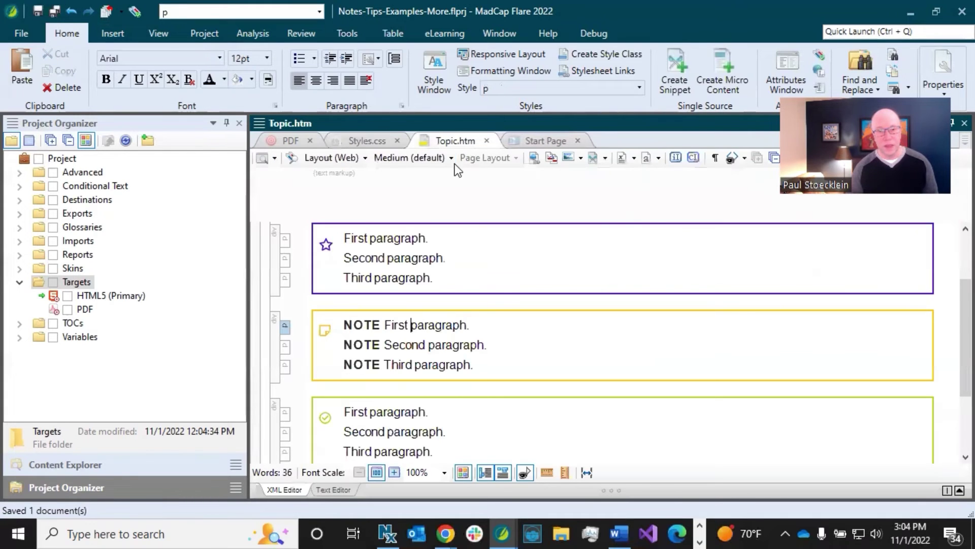
click(378, 325)
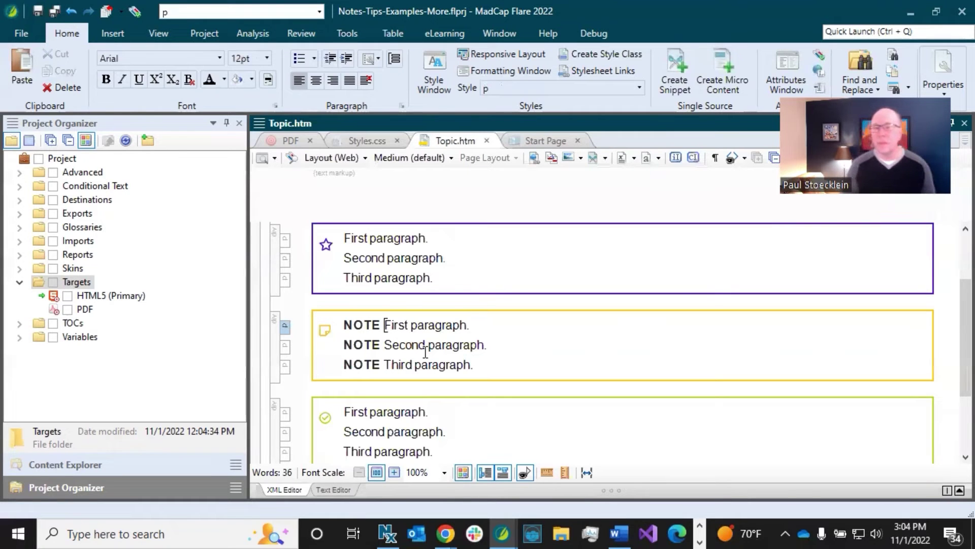
click(406, 344)
click(399, 326)
drag(399, 325, 448, 326)
click(455, 329)
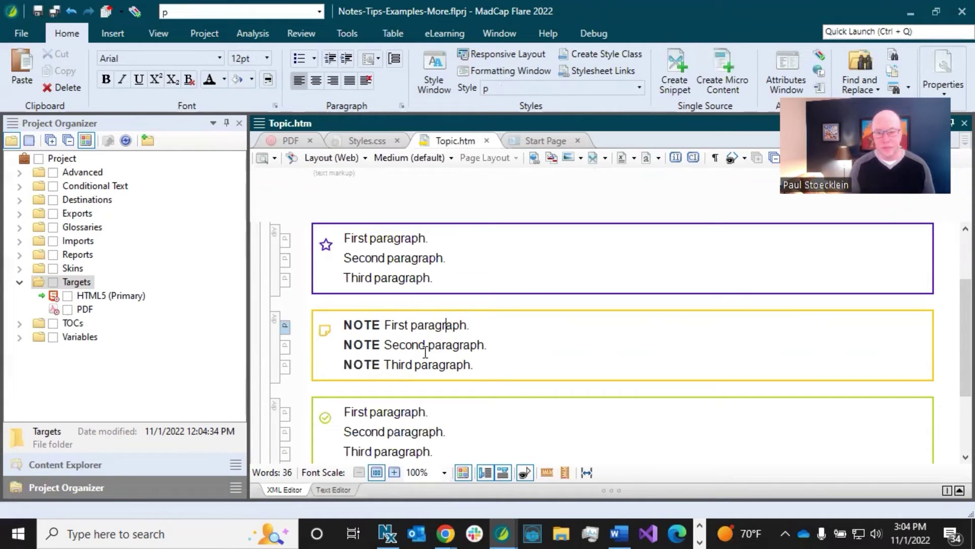
click(364, 142)
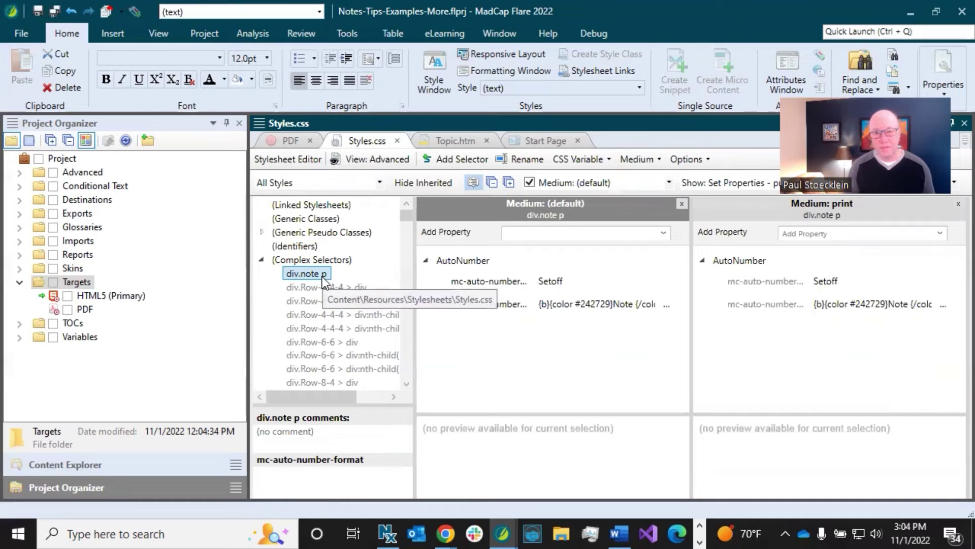
click(447, 141)
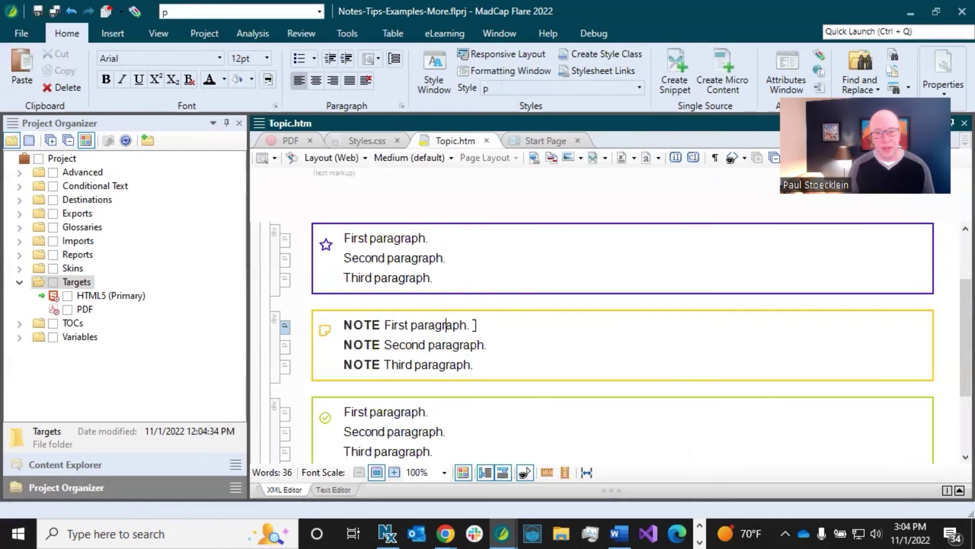
- Insert a bulleted list with the items one, two and three after the note div's second paragraph in Topic.htm
click(495, 344)
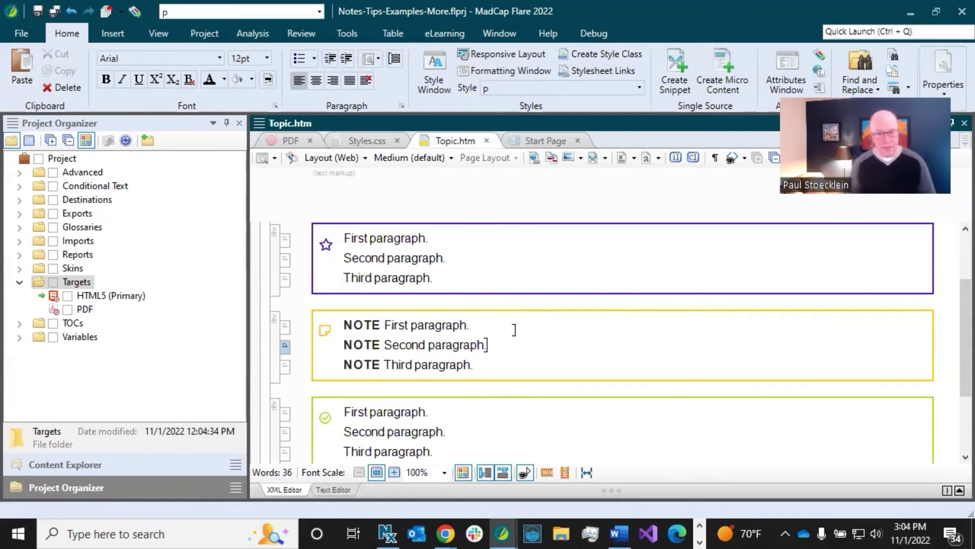
key(Return)
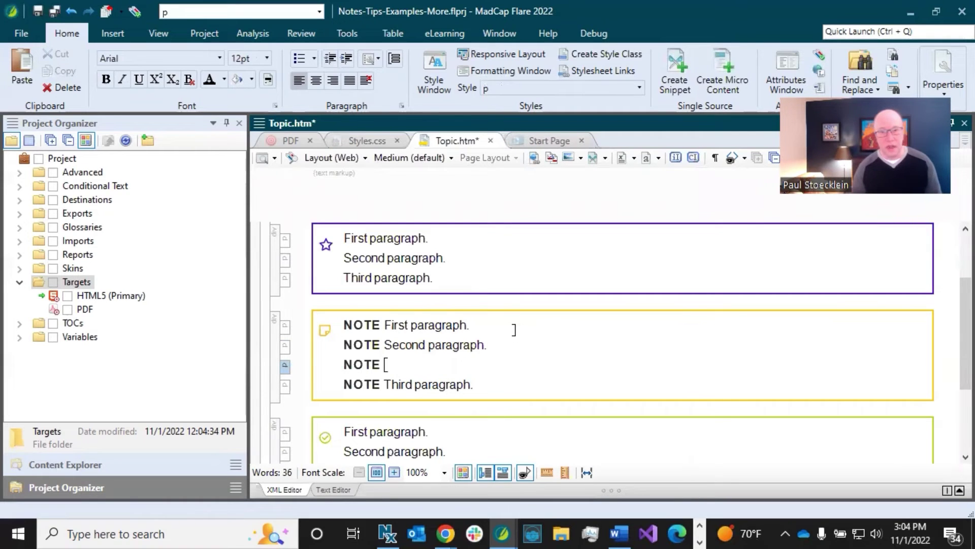
click(299, 58)
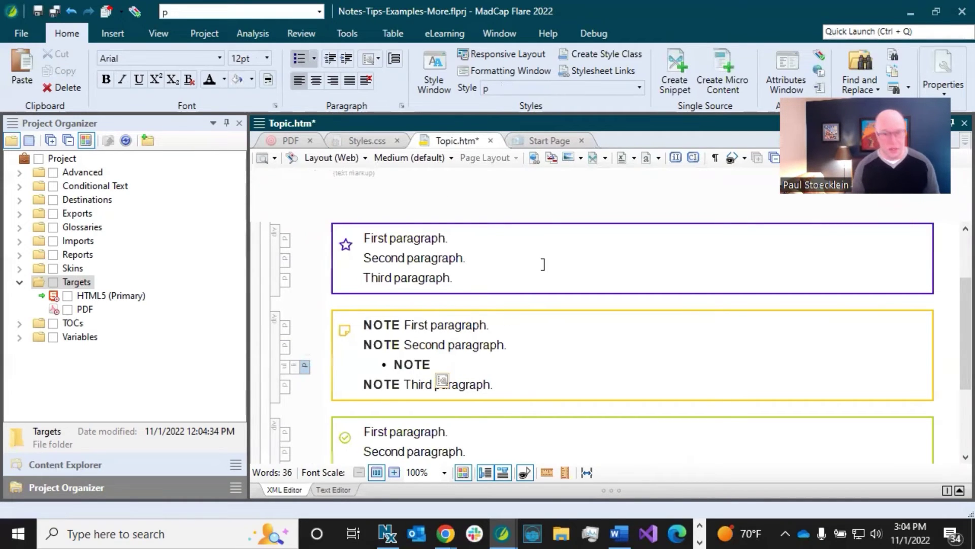
text(one)
key(Return)
text(two)
key(Return)
text(three)
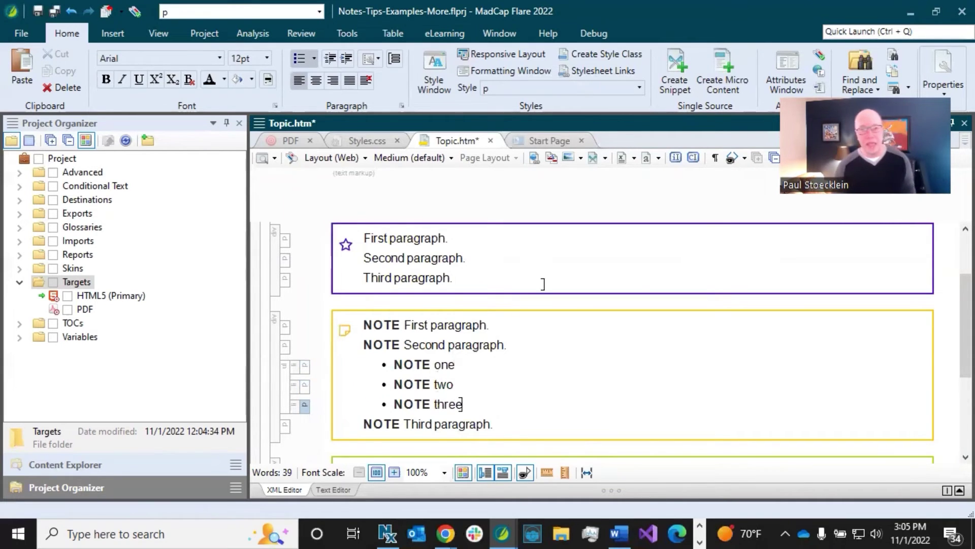
- Convert the note div's bulleted list to simple items without embedded paragraph tags
click(449, 360)
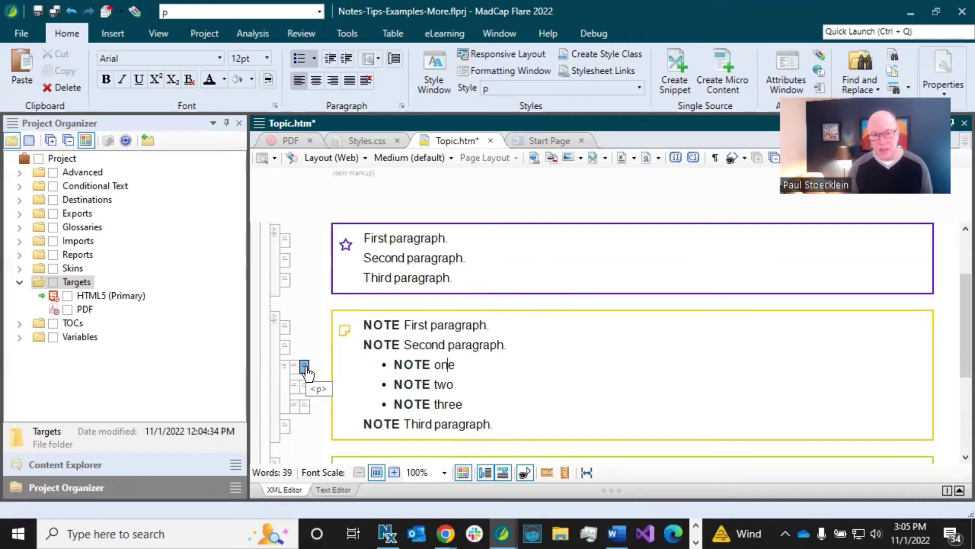
click(292, 372)
right_click(292, 372)
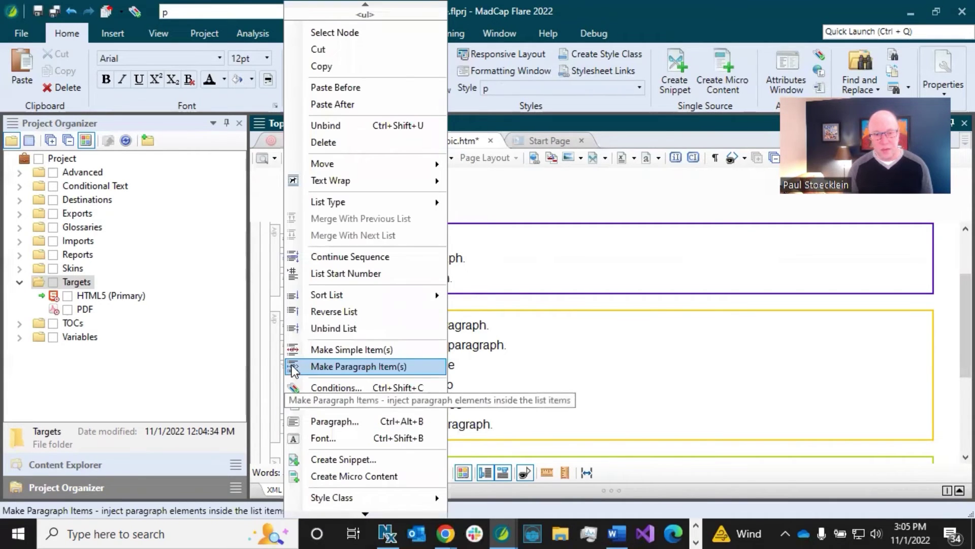
click(311, 351)
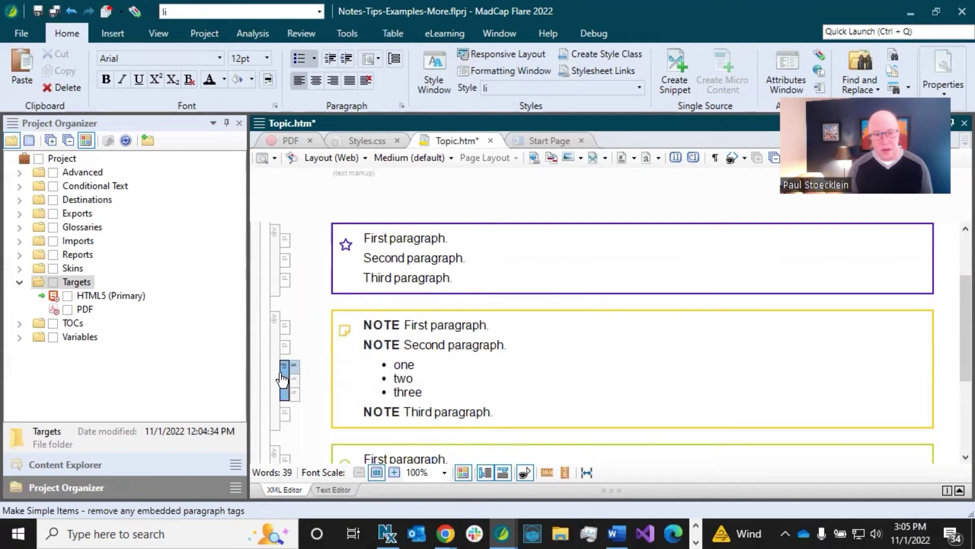
- Convert the note div's bulleted list to paragraph items and save the topic
right_click(283, 378)
click(335, 366)
click(429, 373)
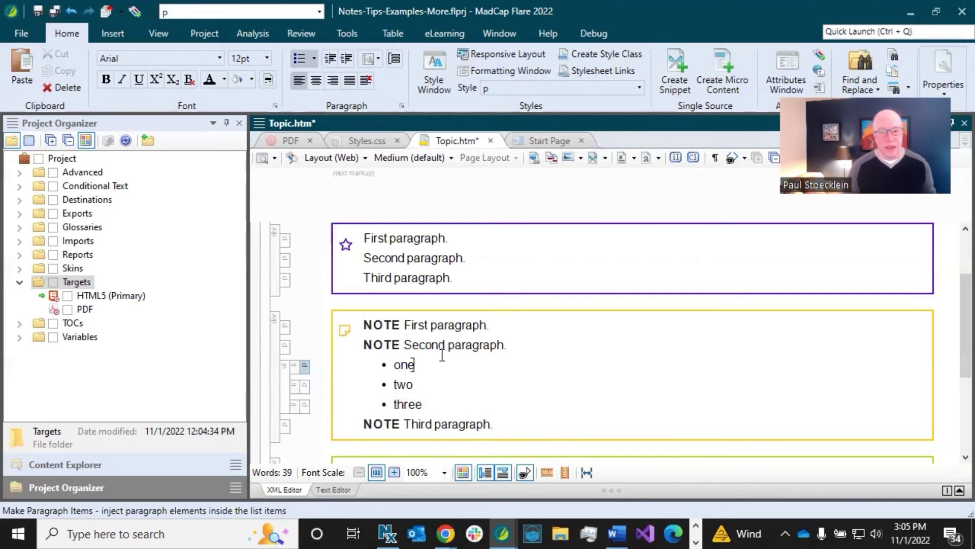
click(54, 11)
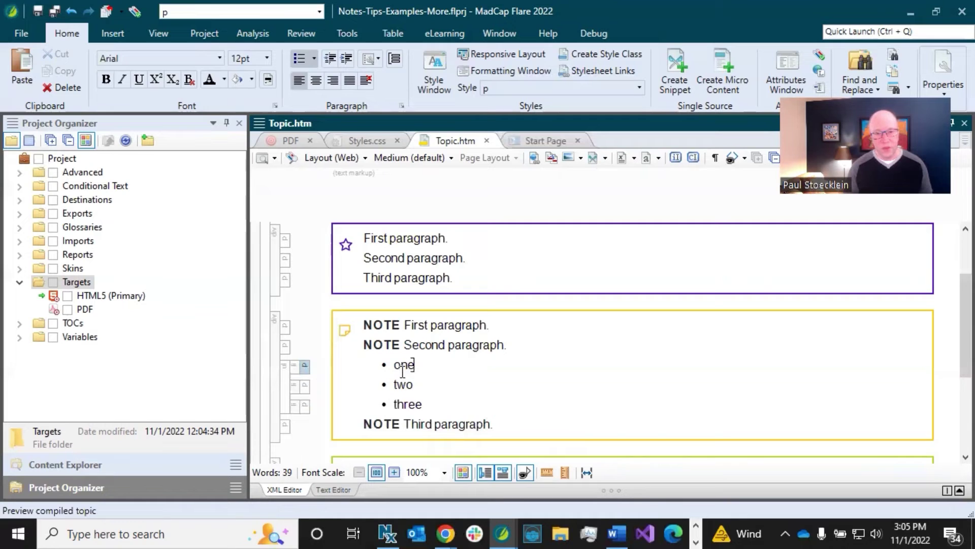
- Insert a new paragraph reading "blah blah" between the purple star div and the note div
click(407, 281)
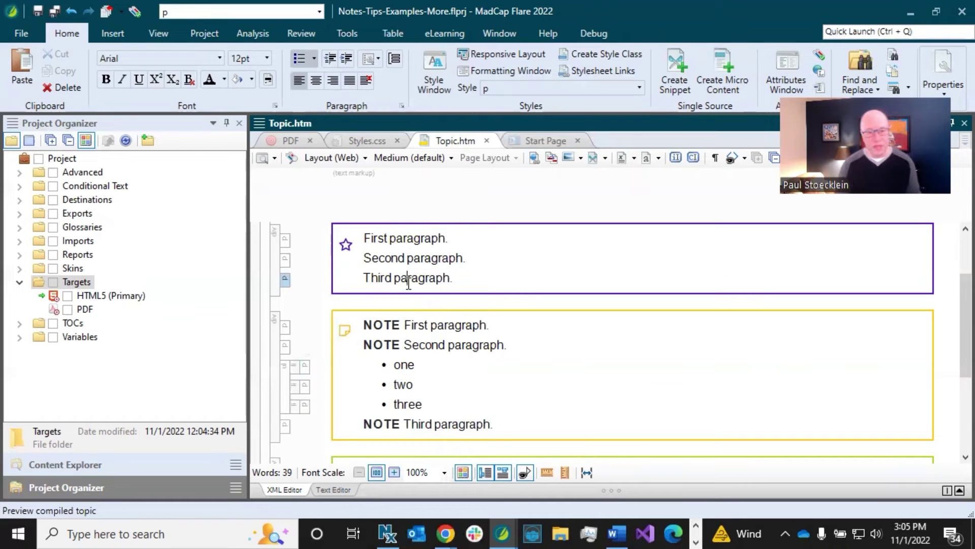
key(Down)
key(Down)
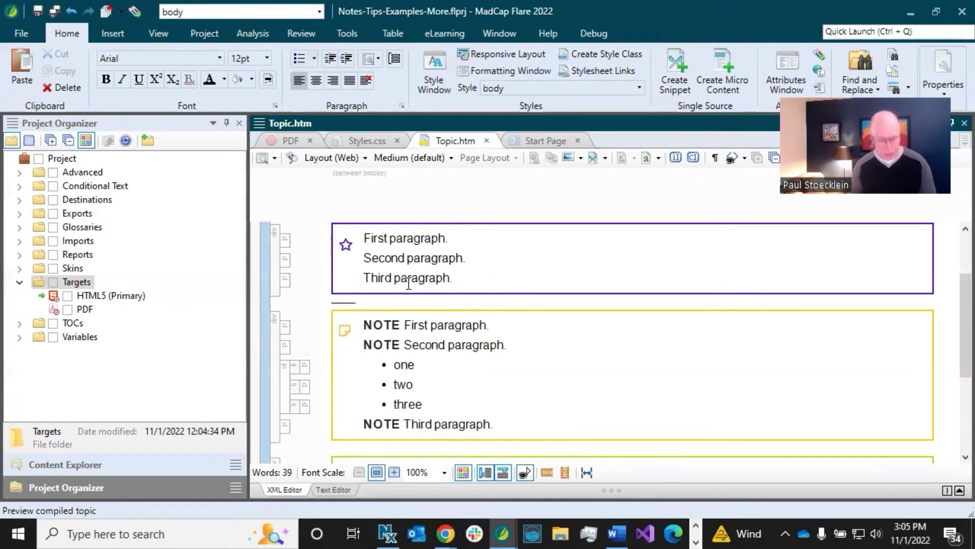
key(Return)
text(blah blah)
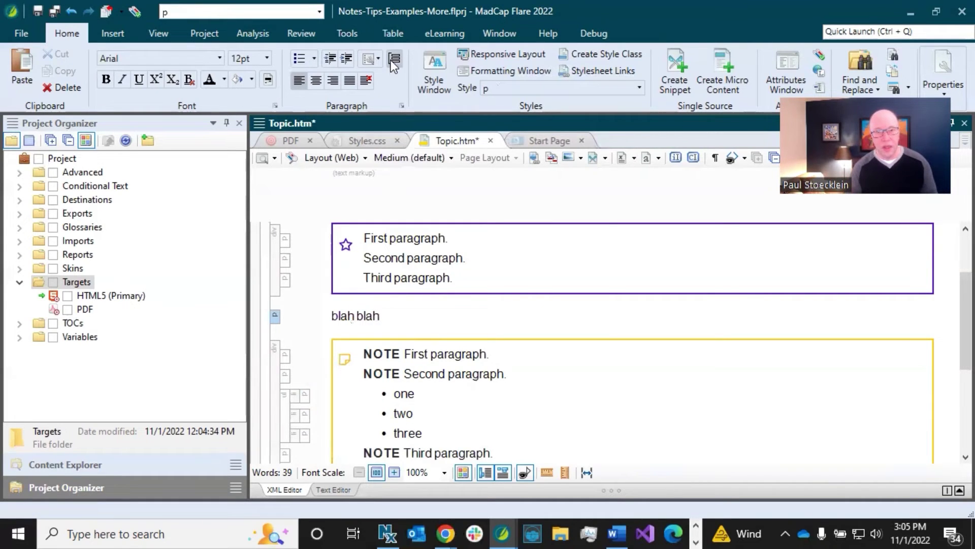
- Group the "blah blah" paragraph in a div.note and save the topic
click(391, 60)
click(395, 289)
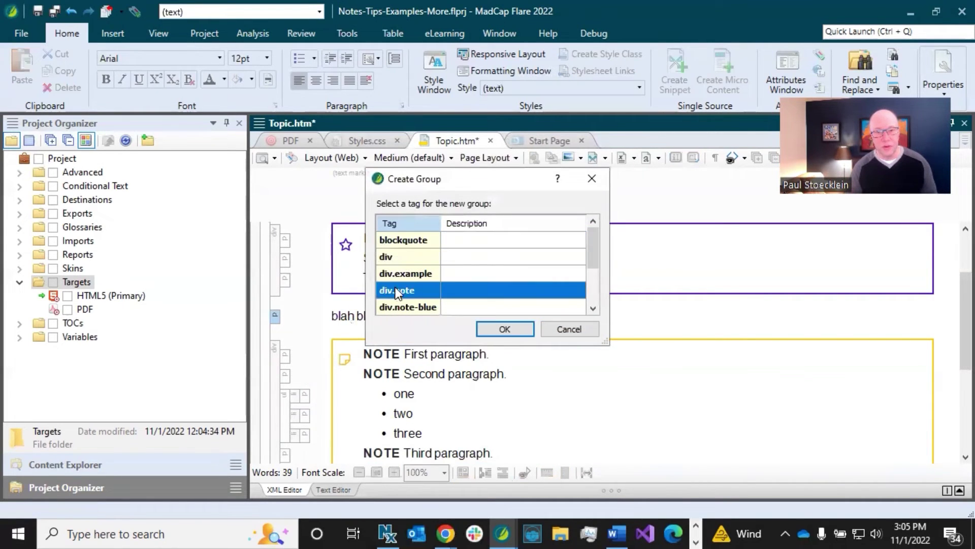
click(523, 330)
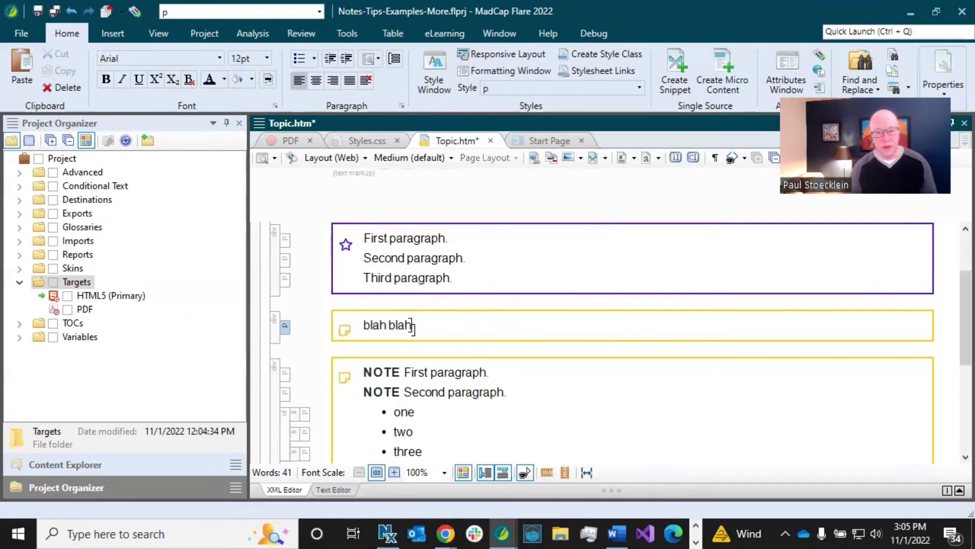
key(ctrl+s)
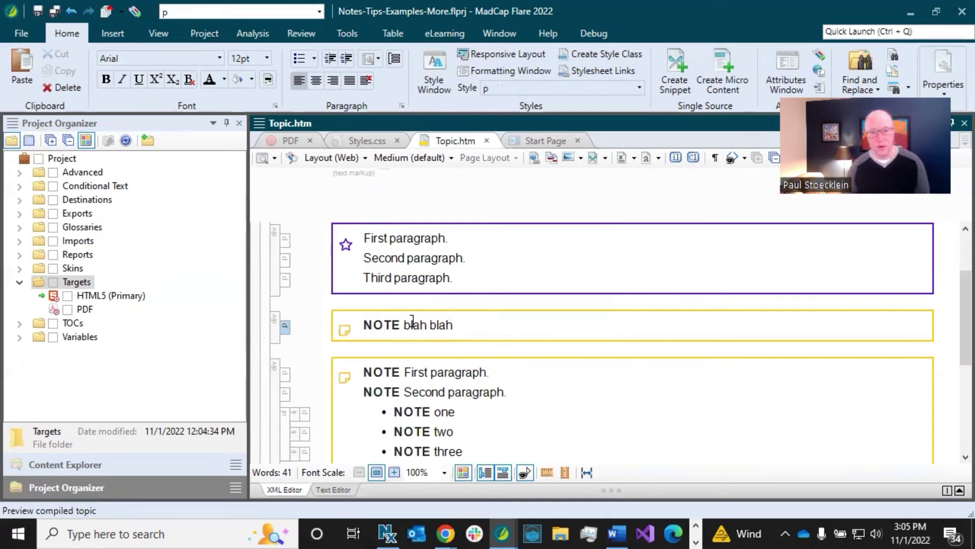
- Examine the auto-number labels on the paragraphs and bulleted items inside the multi-paragraph note div
scroll(468, 389, down, 3)
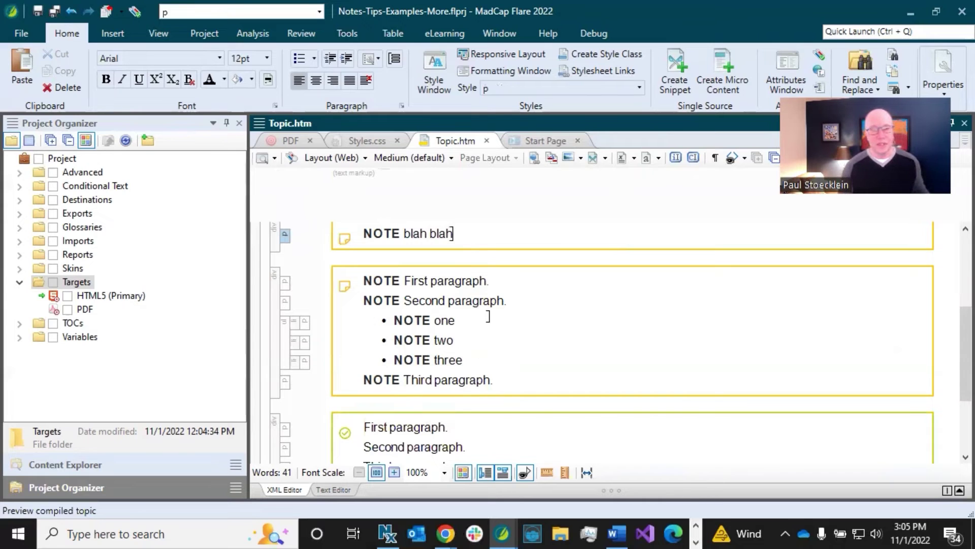
click(446, 301)
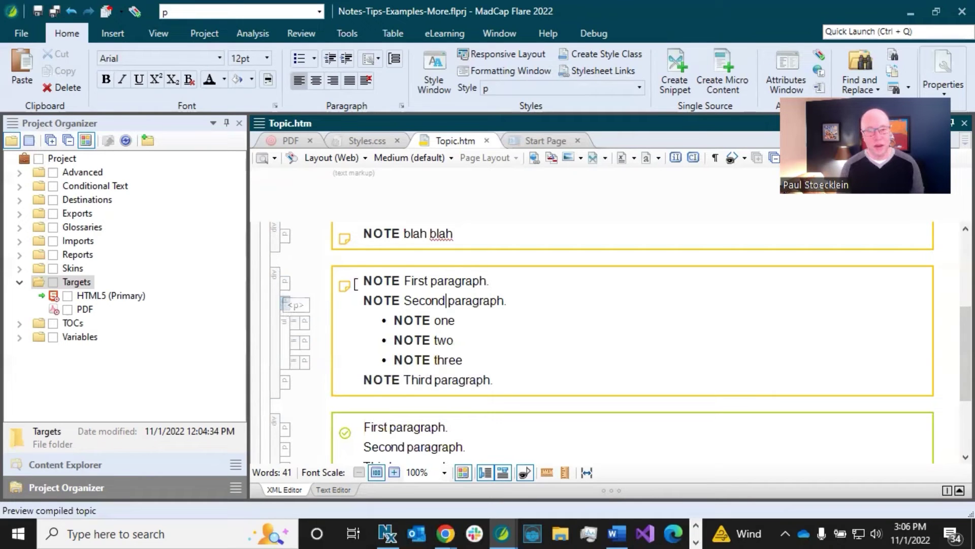
click(410, 281)
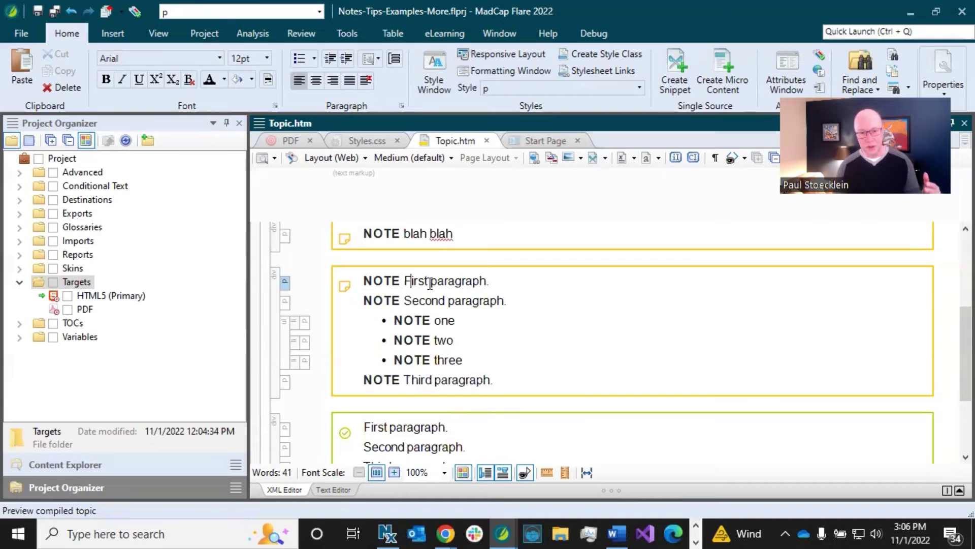
click(453, 319)
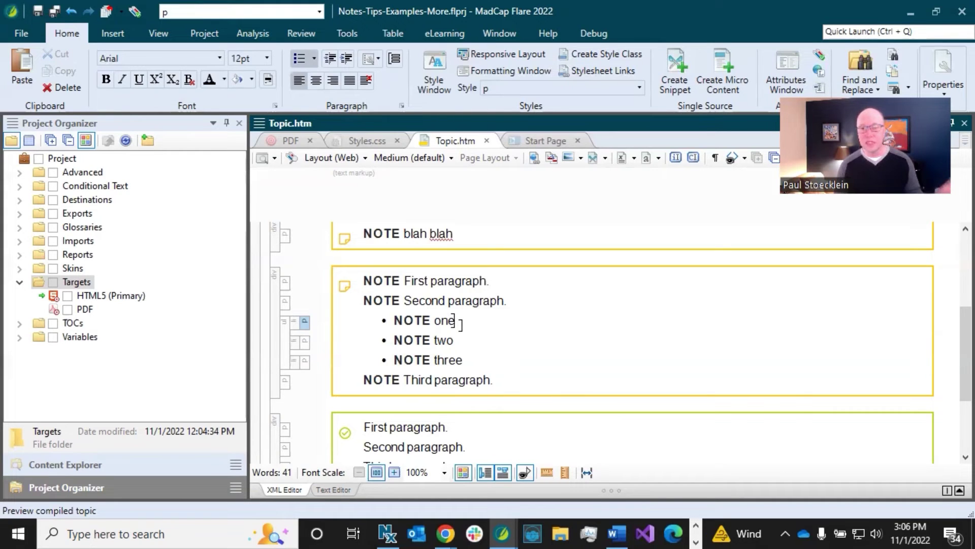
- Open Styles.css from the project's Stylesheets folder in the internal text editor
click(455, 299)
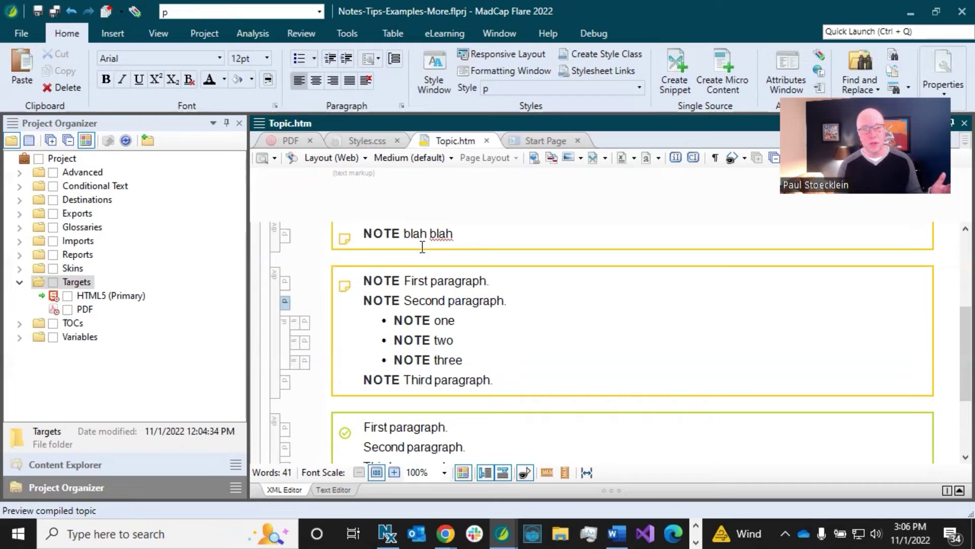
click(367, 141)
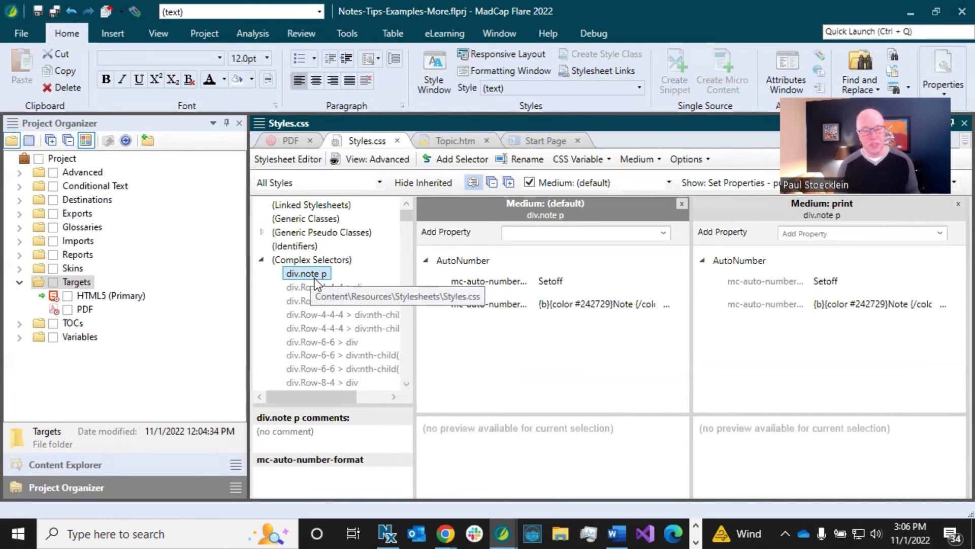
click(126, 458)
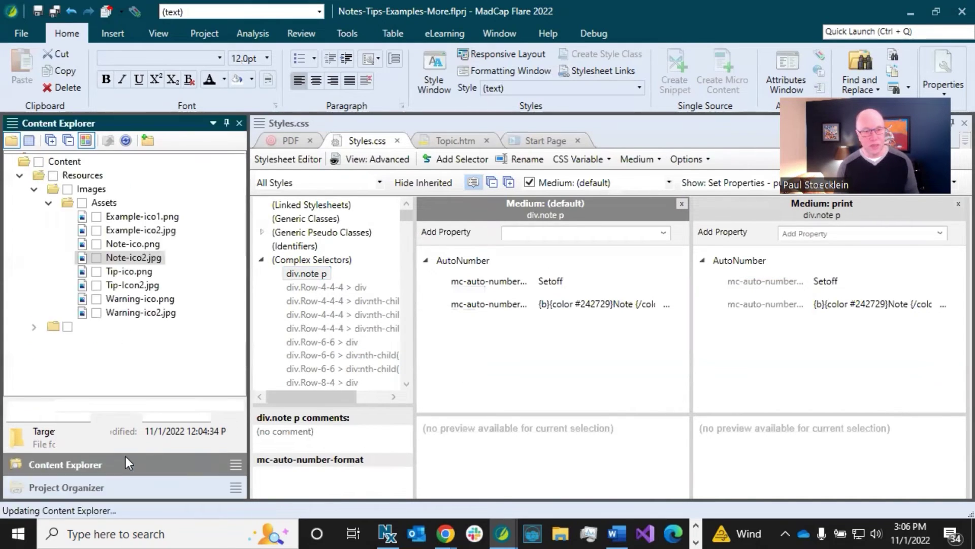
click(34, 189)
click(34, 217)
right_click(93, 232)
mouse_move(153, 279)
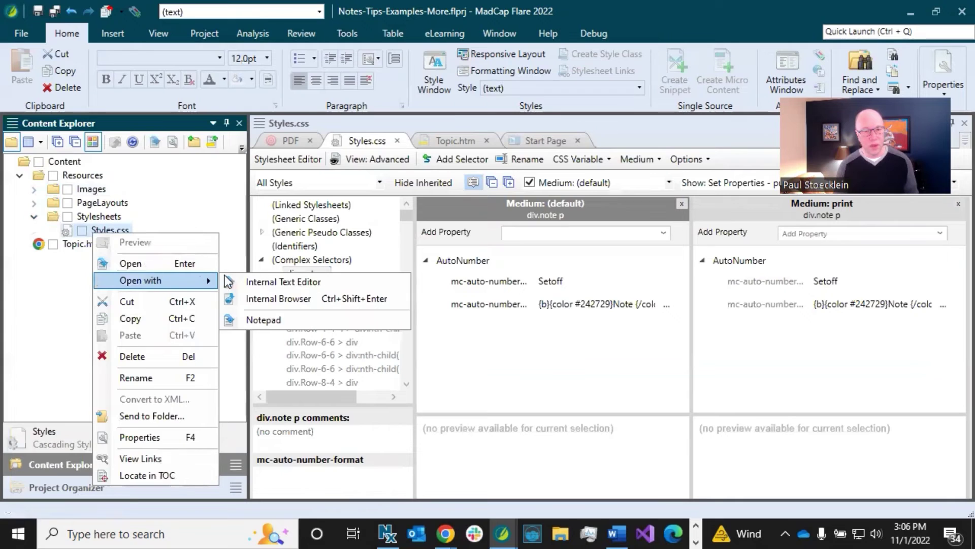
click(269, 277)
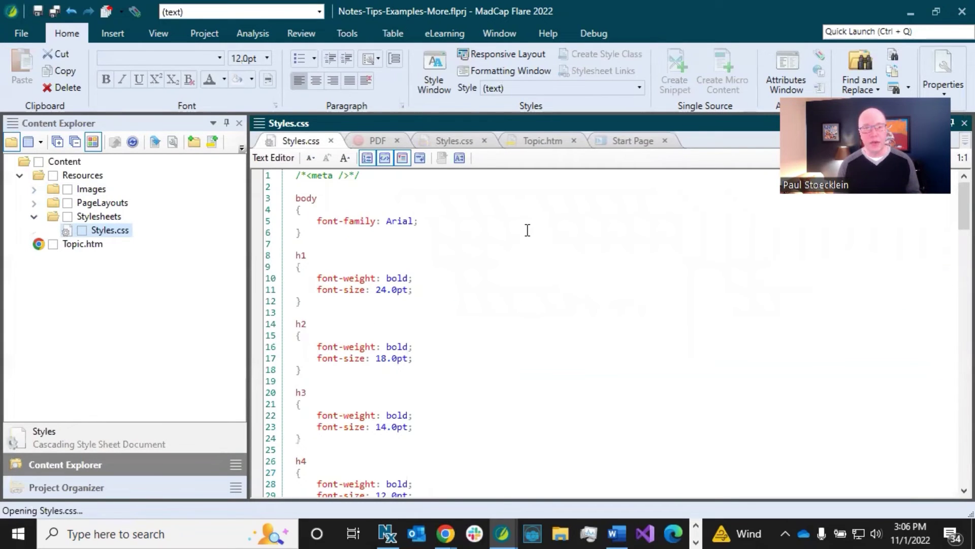
- Change the "div.note p" selector to the direct-child selector "div.note > p" and save the stylesheet
drag(952, 208, 952, 480)
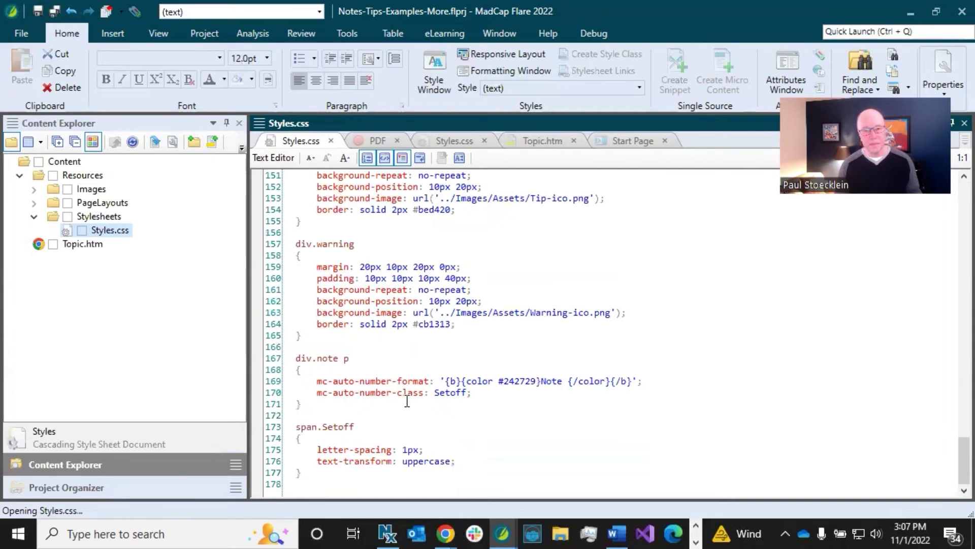
click(348, 358)
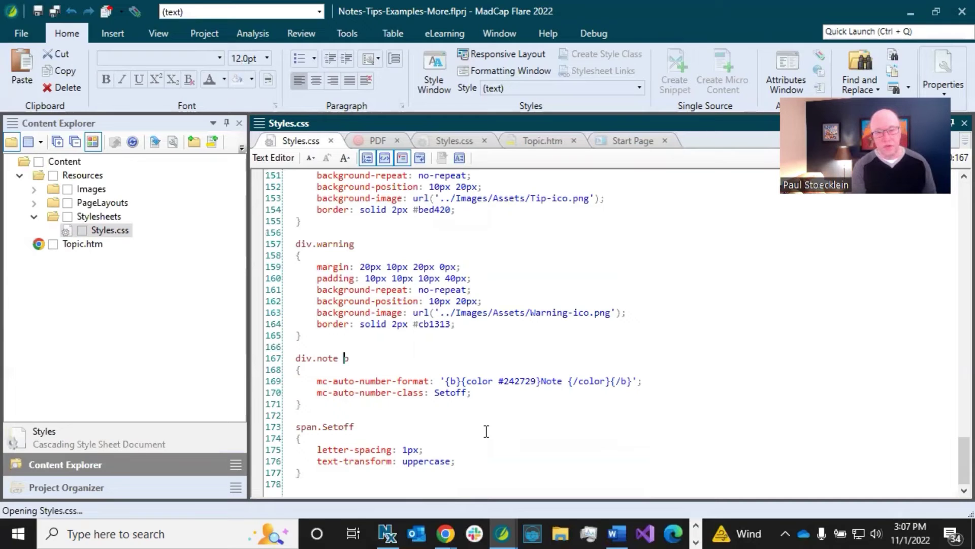
text(>)
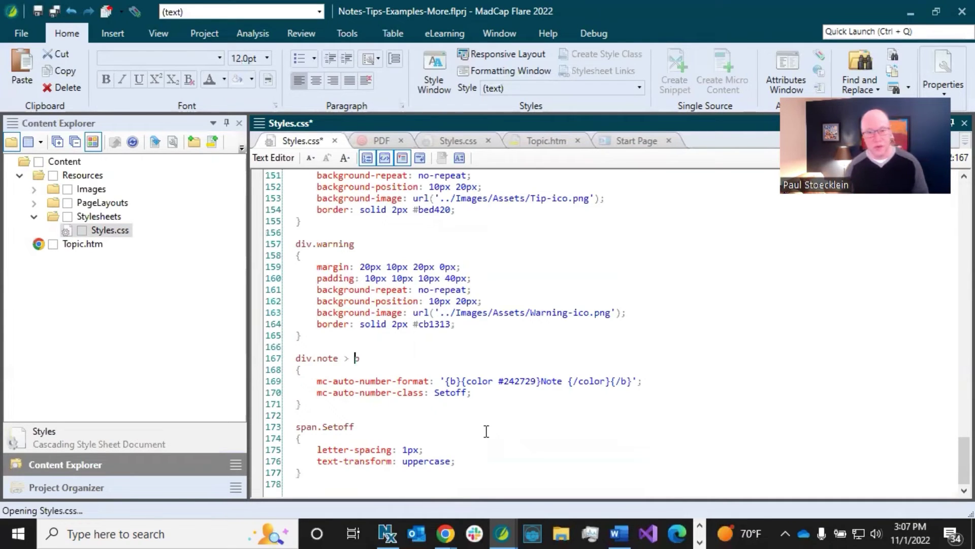
click(406, 358)
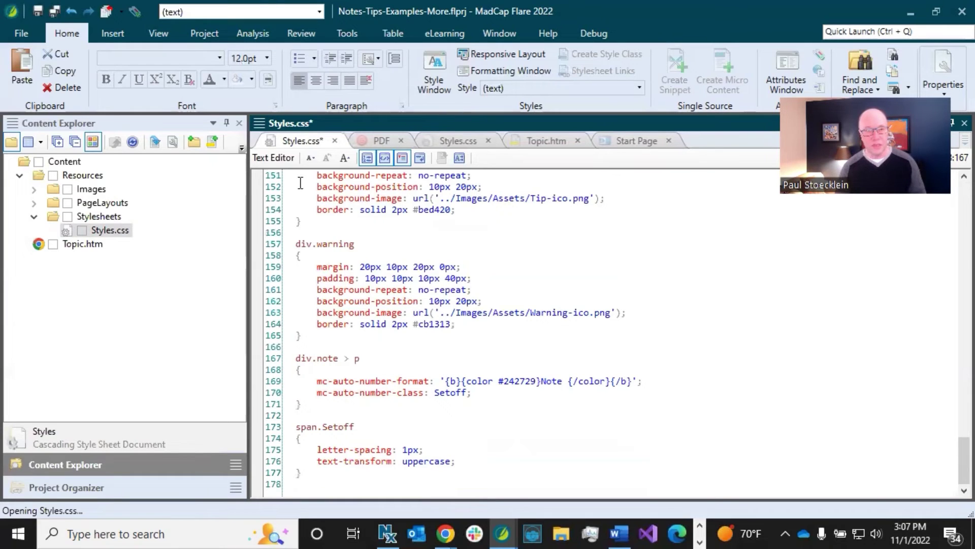
click(36, 15)
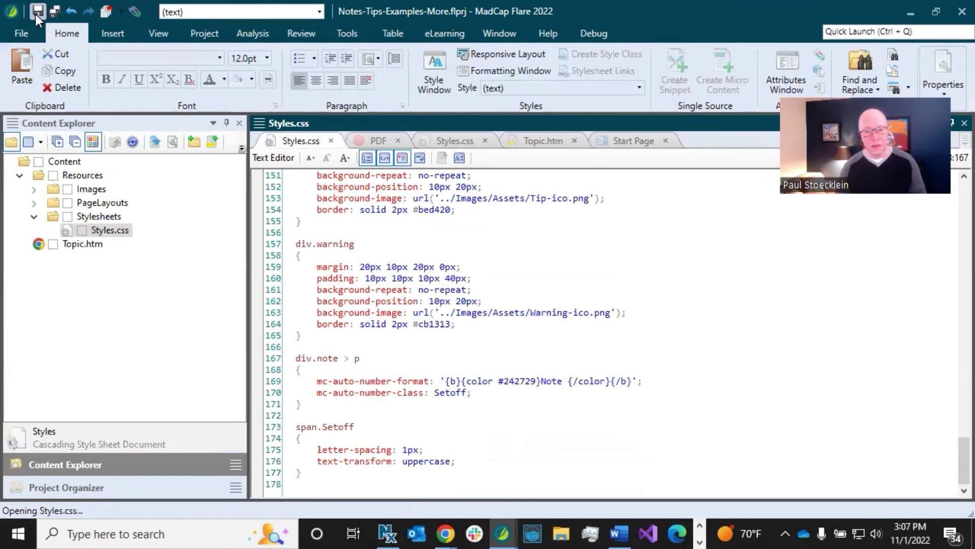
- Examine in Topic.htm which paragraphs and bulleted items of the multi-paragraph note div carry the Note label
click(551, 140)
drag(410, 281, 444, 299)
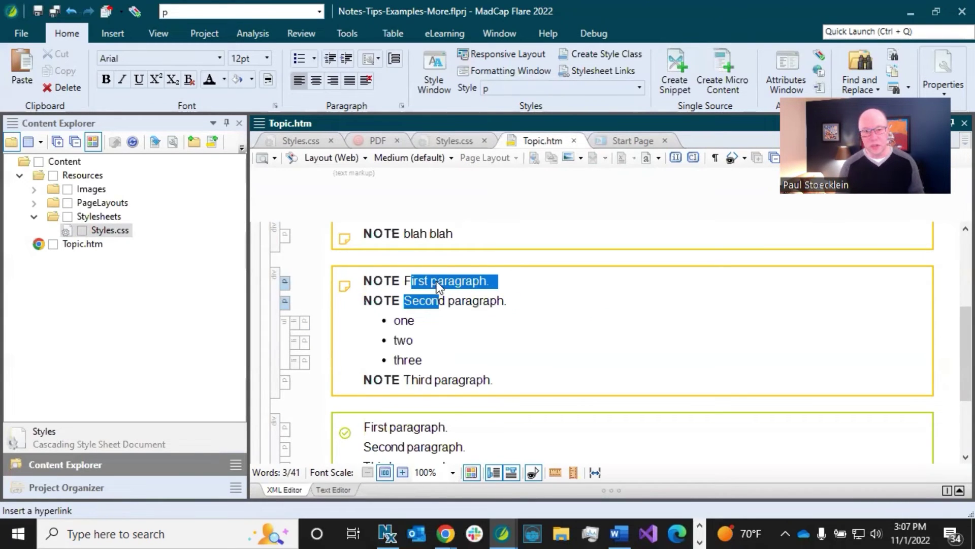
click(435, 280)
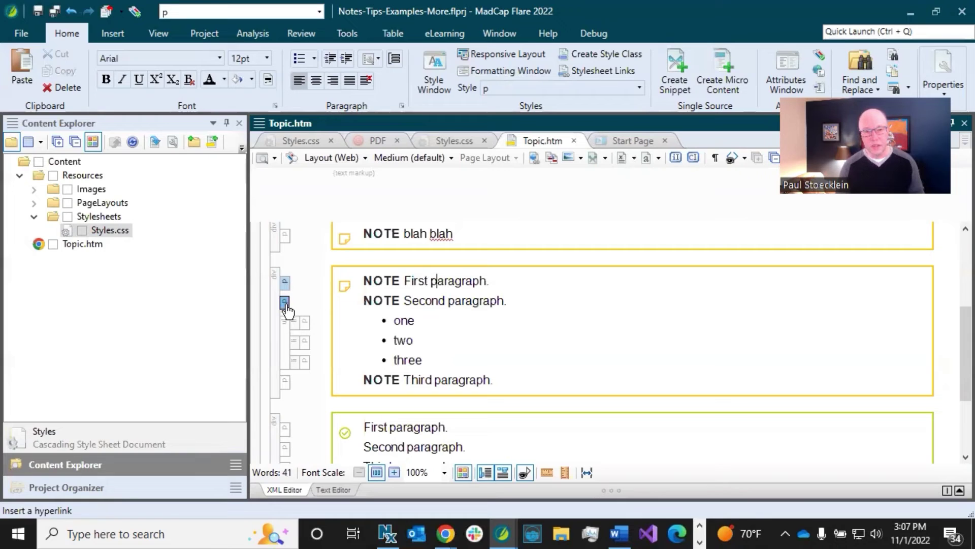
click(284, 382)
click(425, 339)
click(305, 325)
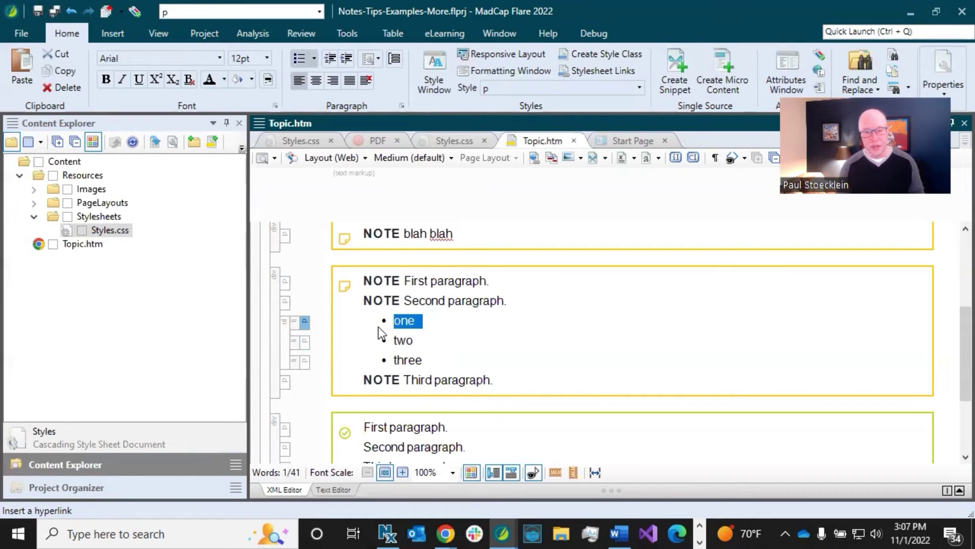
click(415, 325)
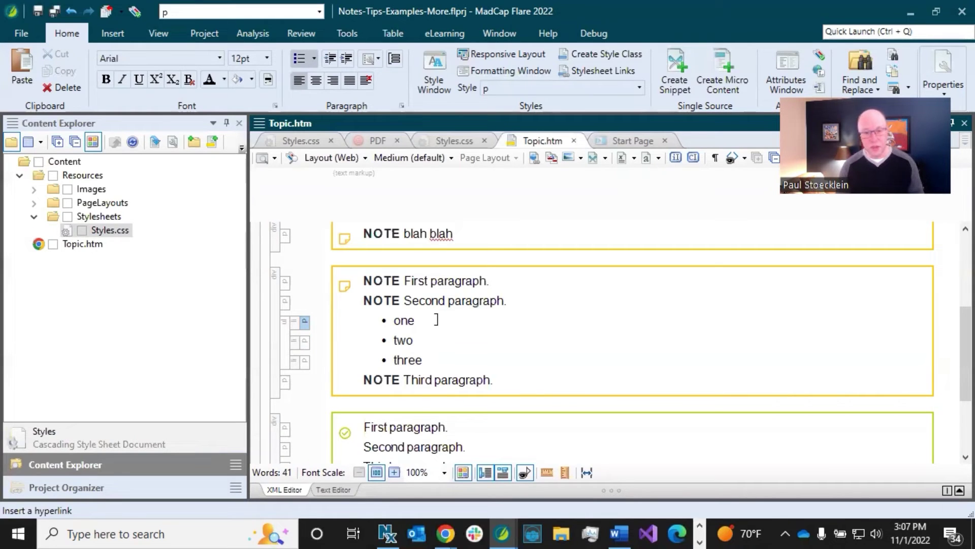
click(432, 300)
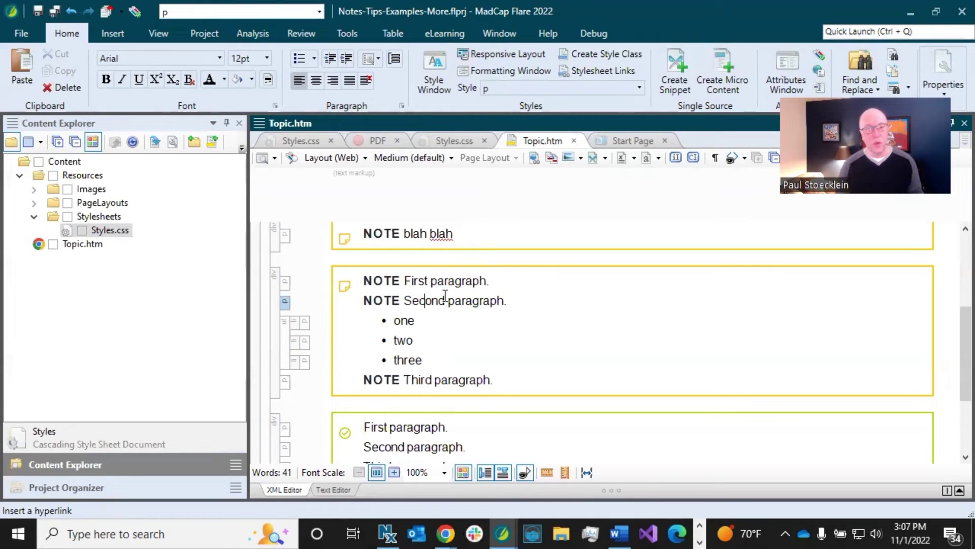
- Extend the note paragraph selector in Styles.css to "div.note > p:first-child" and save the stylesheet
click(303, 139)
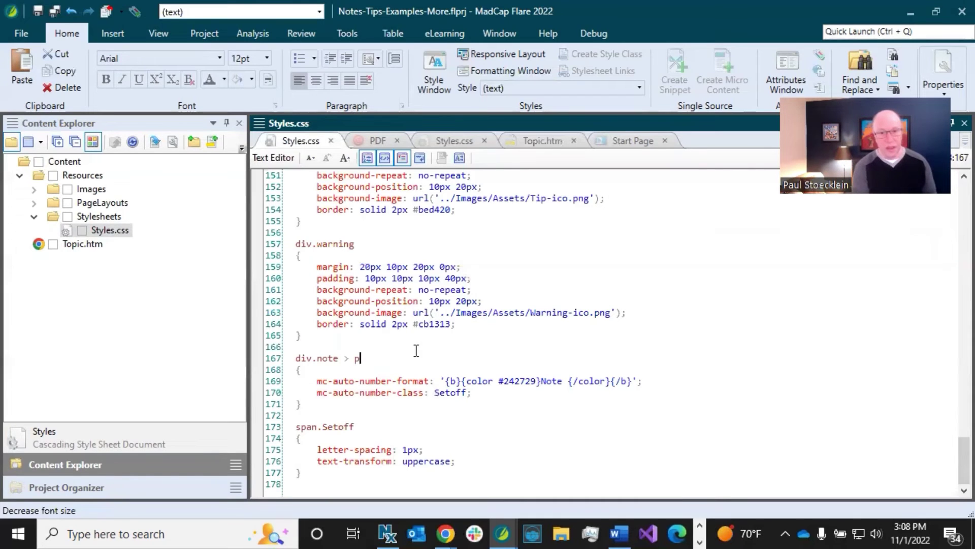
text(:first-)
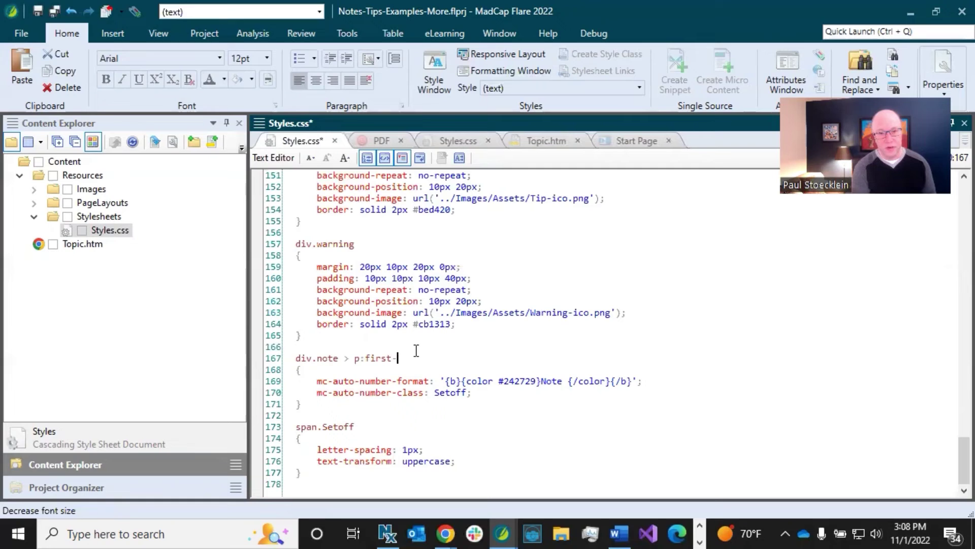
text(child)
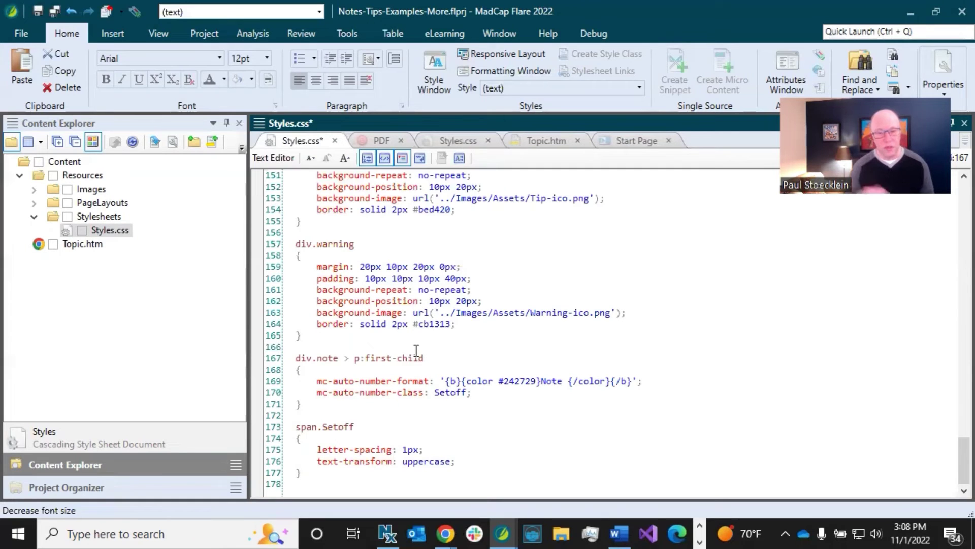
click(37, 10)
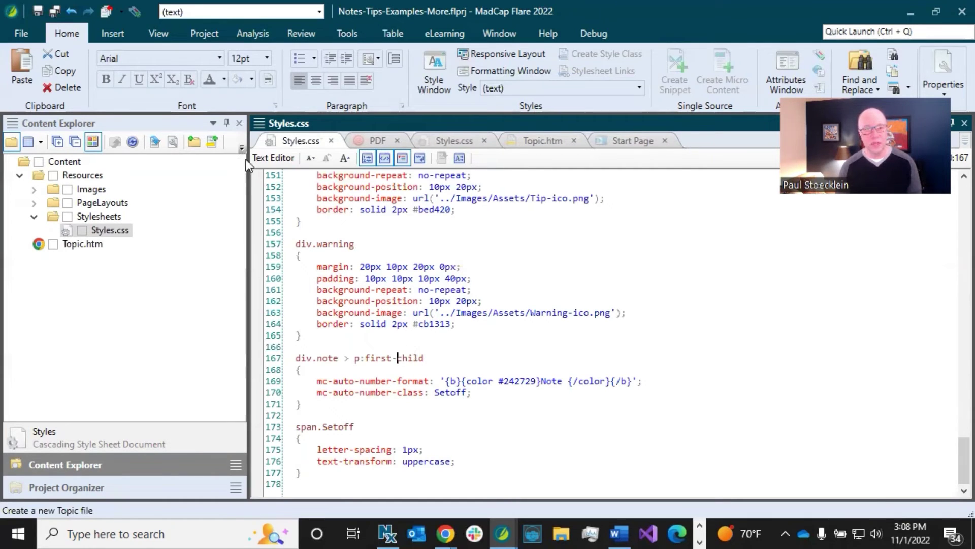
- Add two paragraphs reading "asdkjflsjdf" and "jlasdjfl" below "blah blah" in its note div and save the topic
click(521, 140)
click(440, 292)
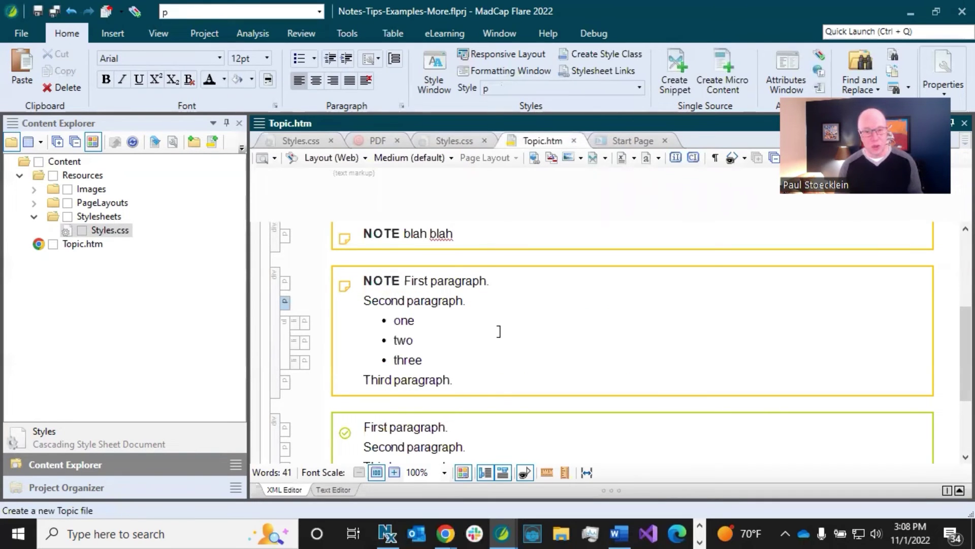
scroll(499, 332, up, 3)
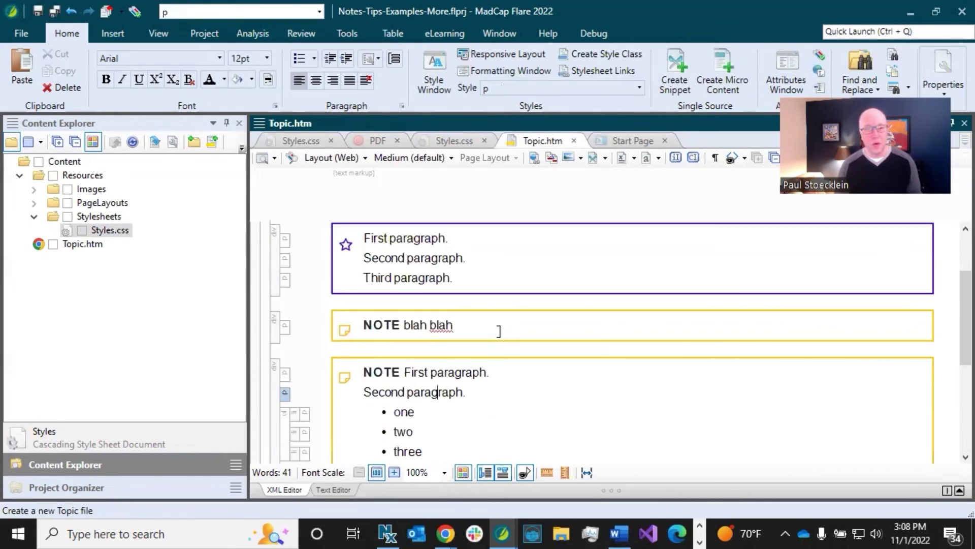
click(470, 323)
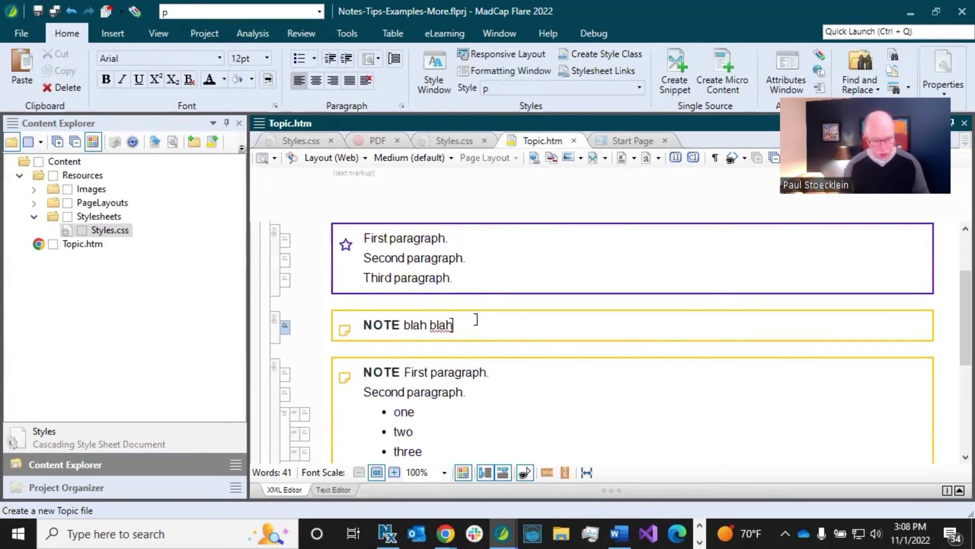
key(Return)
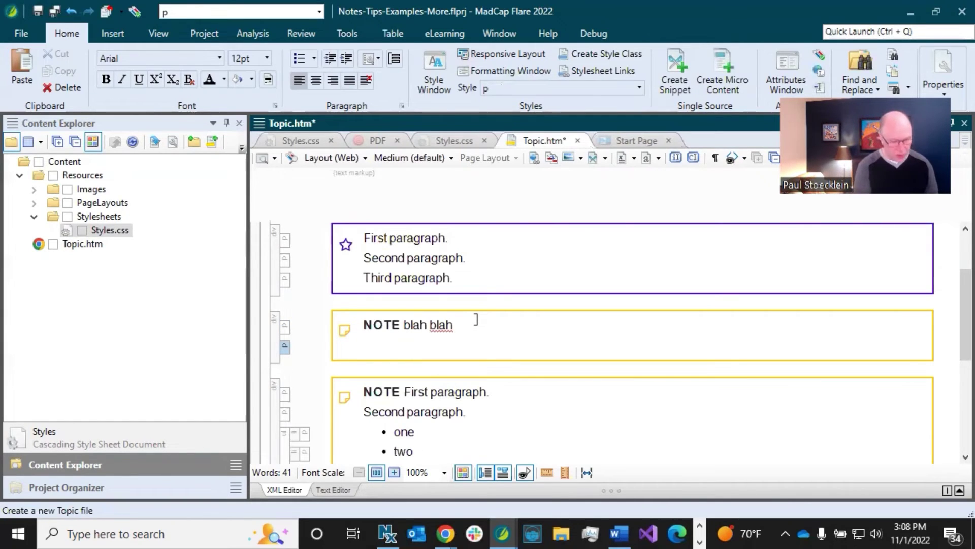
text(asdkjflsjdf)
key(Return)
text(jlasdjfl)
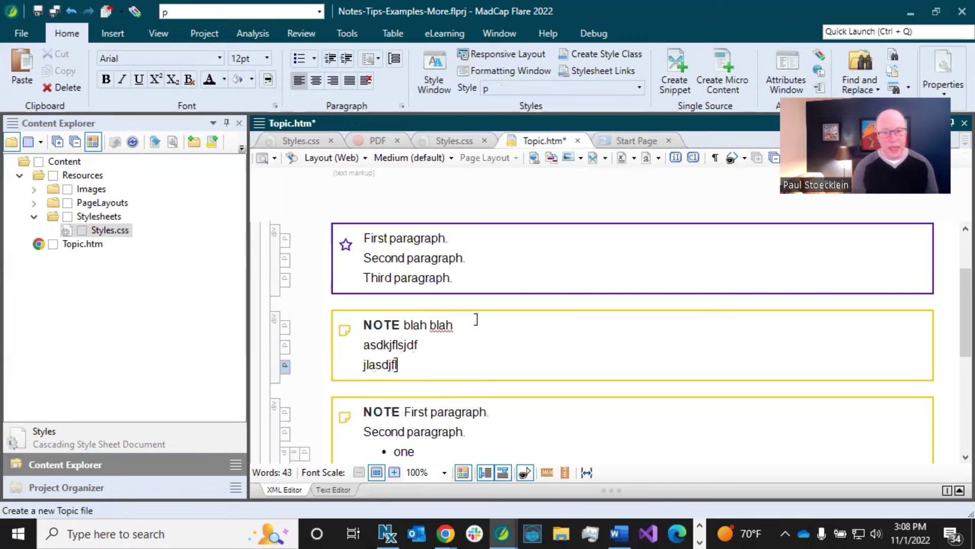
key(ctrl+s)
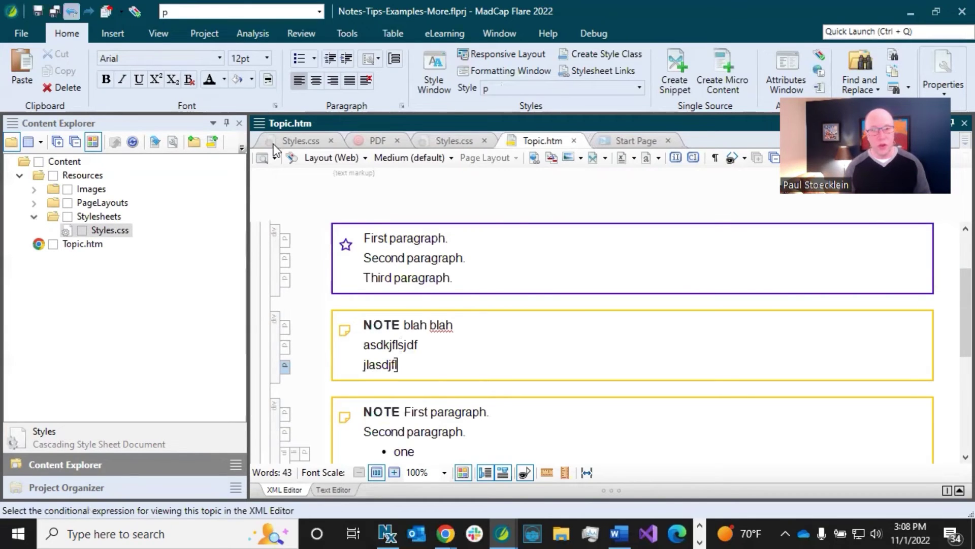
click(418, 343)
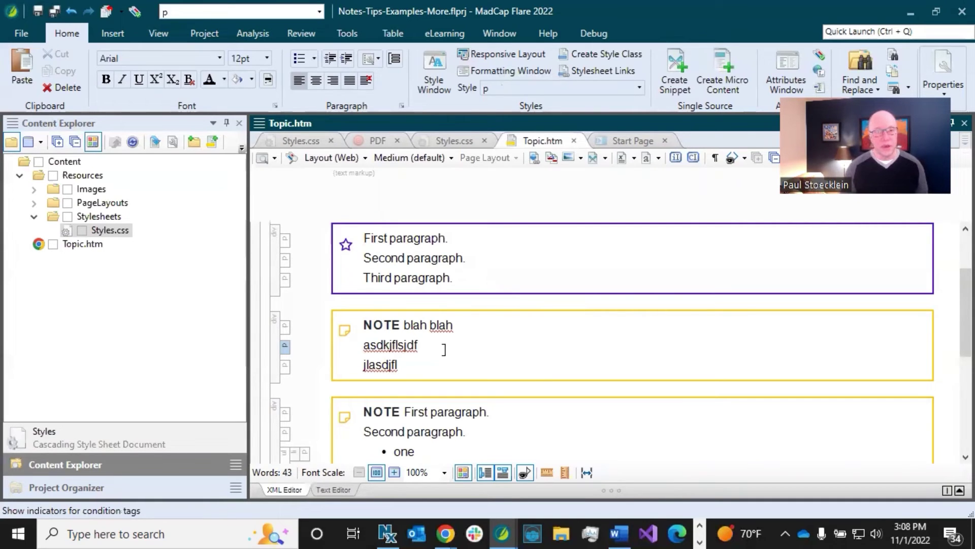
click(402, 325)
click(389, 245)
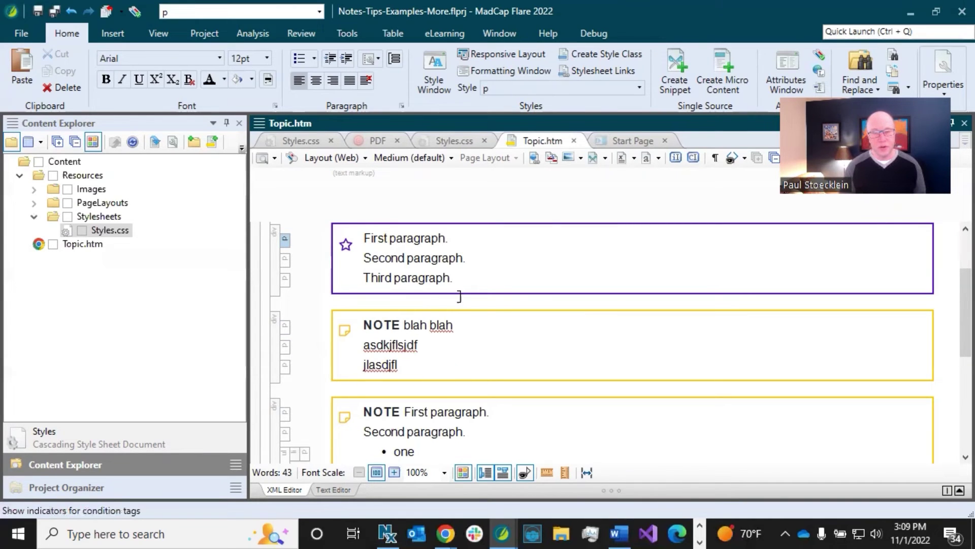
- Insert three copies of the whole "div.note > p:first-child" rule directly below the original in Styles.css
click(301, 139)
scroll(393, 343, down, 1)
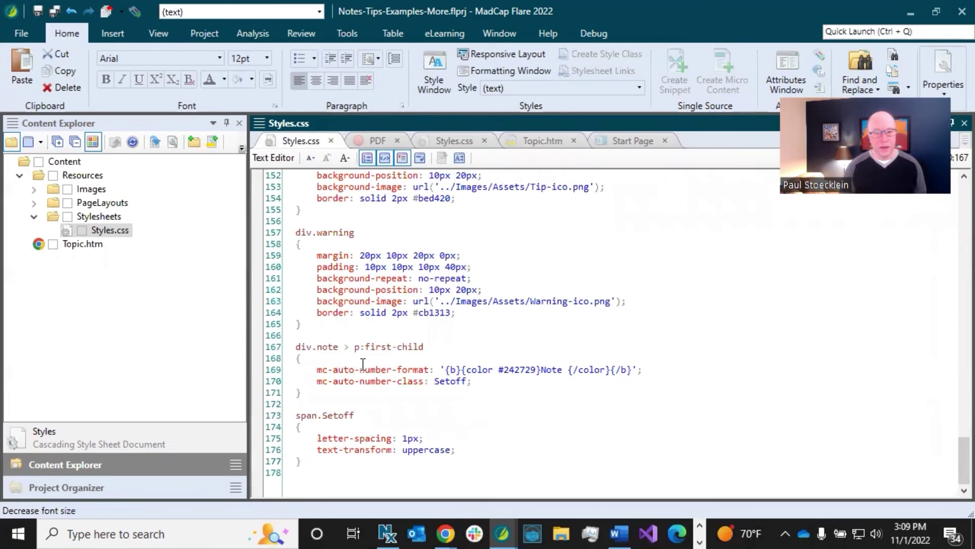
drag(313, 391, 296, 346)
key(ctrl+c)
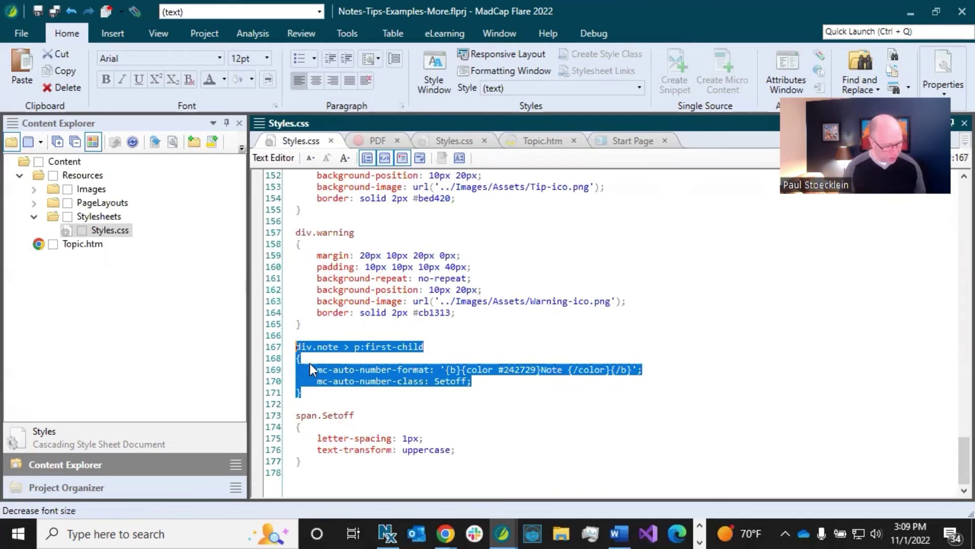
click(331, 393)
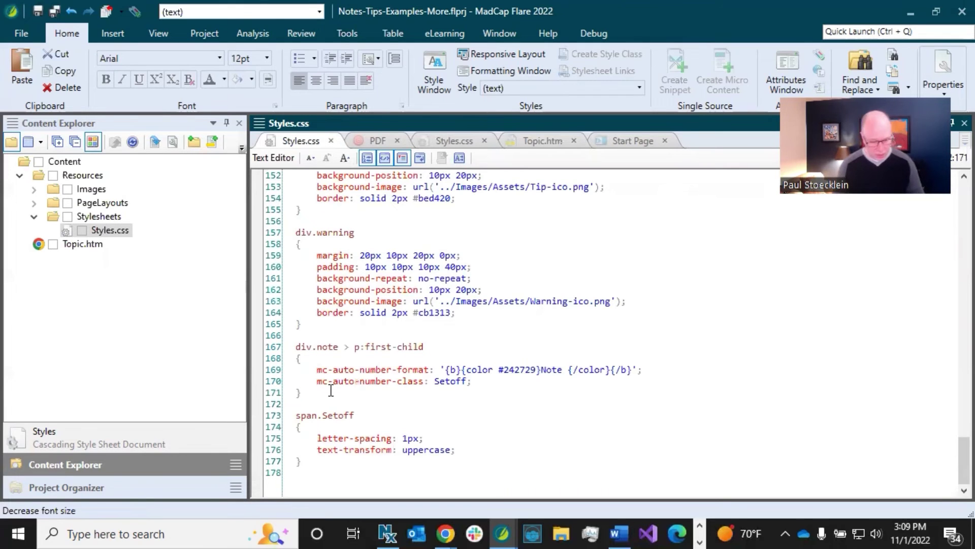
key(Return)
key(Return)
key(ctrl+v)
key(Return)
key(Return)
key(ctrl+v)
key(Return)
key(Return)
key(ctrl+v)
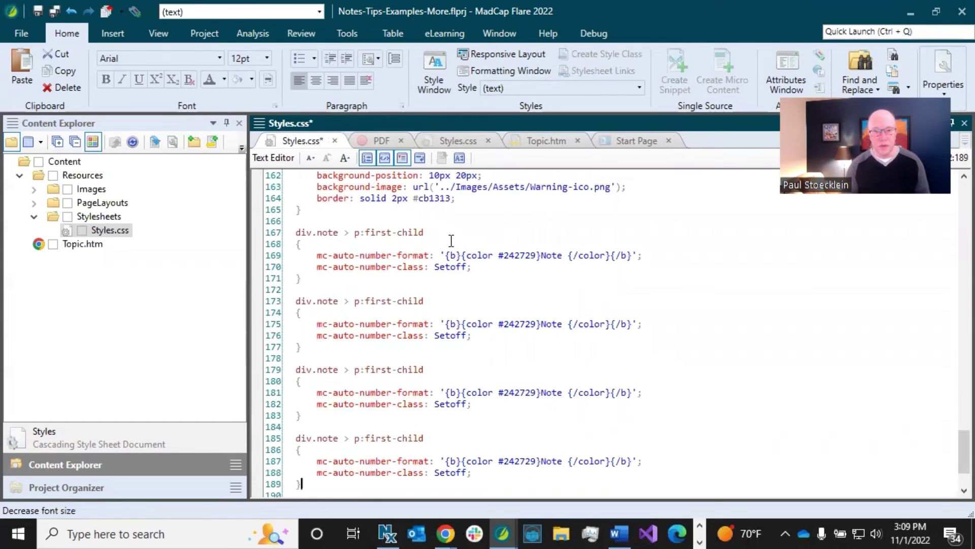
- Change the first of the four rules to the selector "div.example > p:first-child" with the auto-number label text "Example"
drag(317, 232, 338, 232)
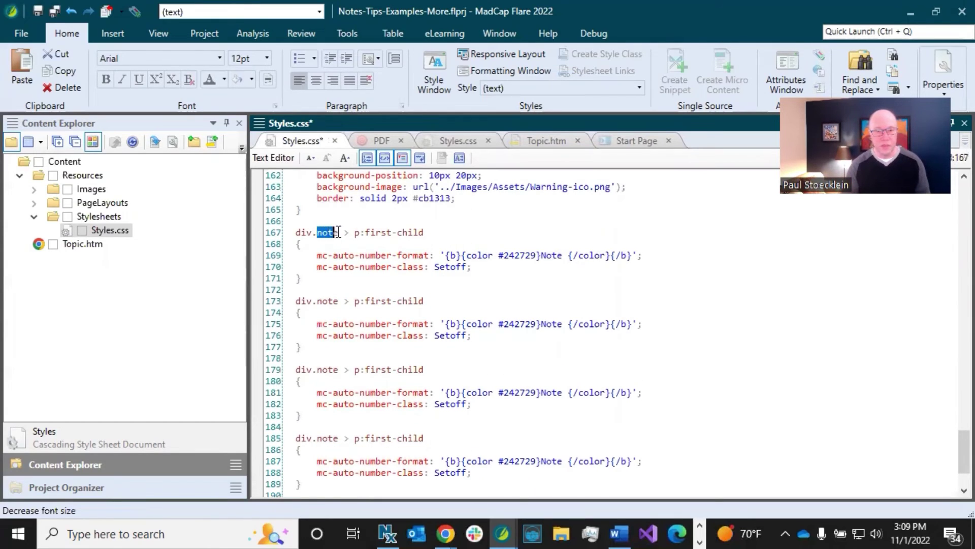
text(example)
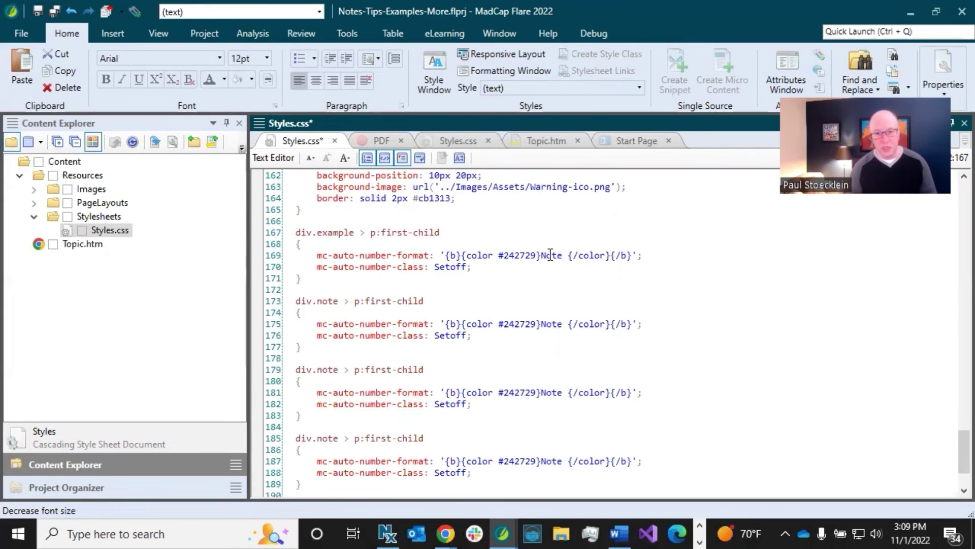
drag(541, 254, 561, 254)
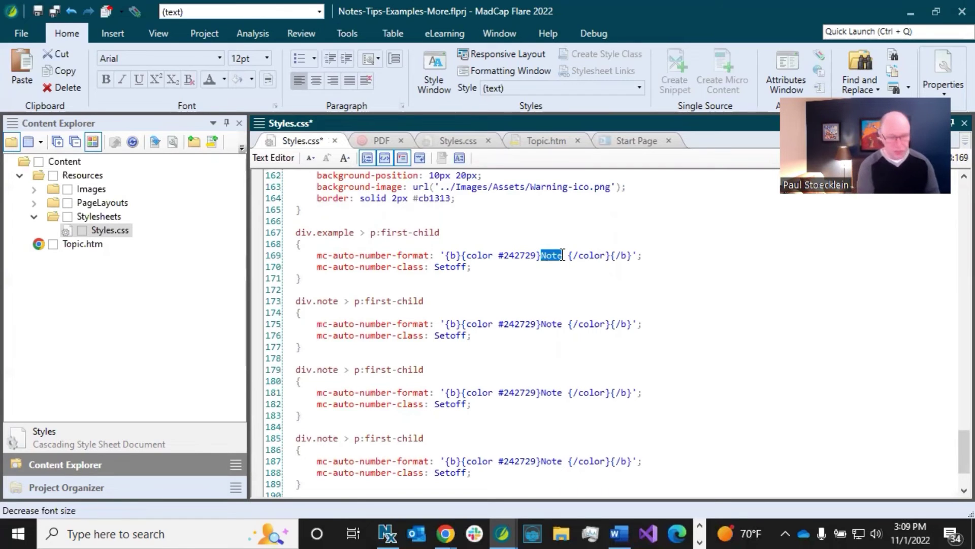
text(Example)
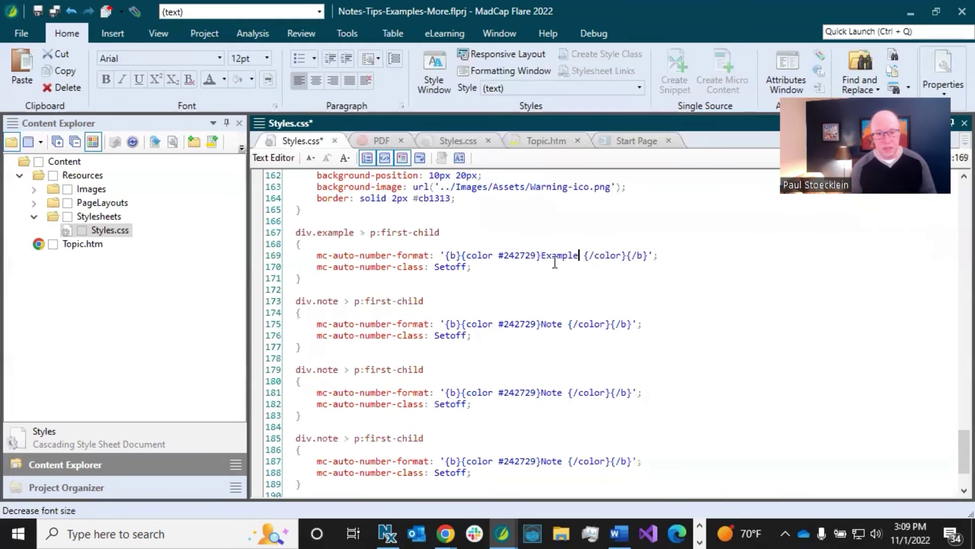
- Change the third of the four copied rules to the selector "div.tip > p:first-child" with the auto-number label text "Tip"
click(336, 376)
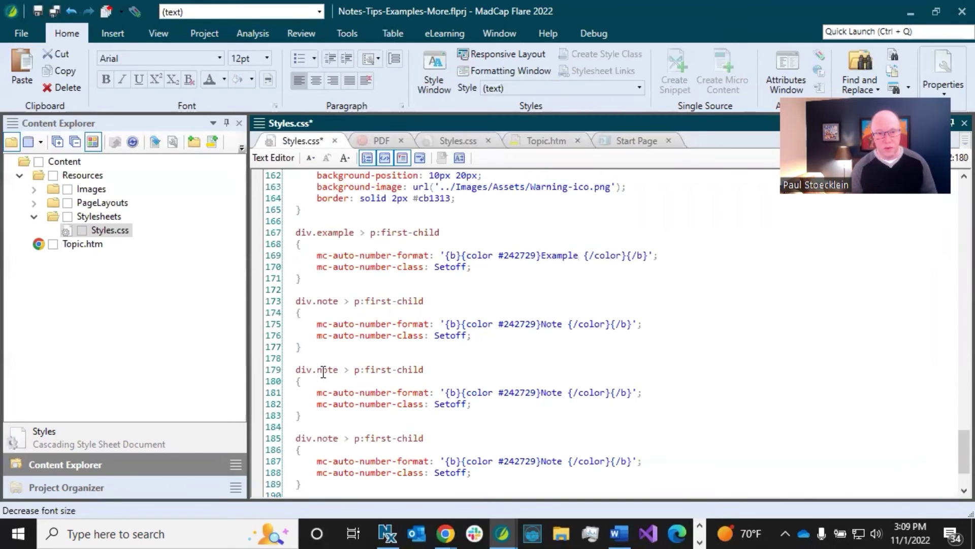
double_click(324, 369)
click(325, 370)
double_click(323, 369)
text(tip)
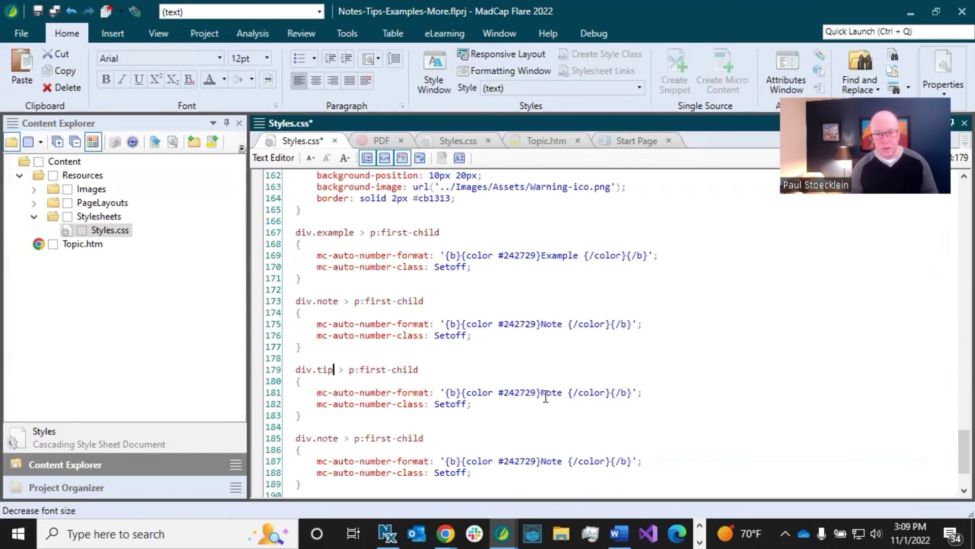
drag(543, 394, 560, 394)
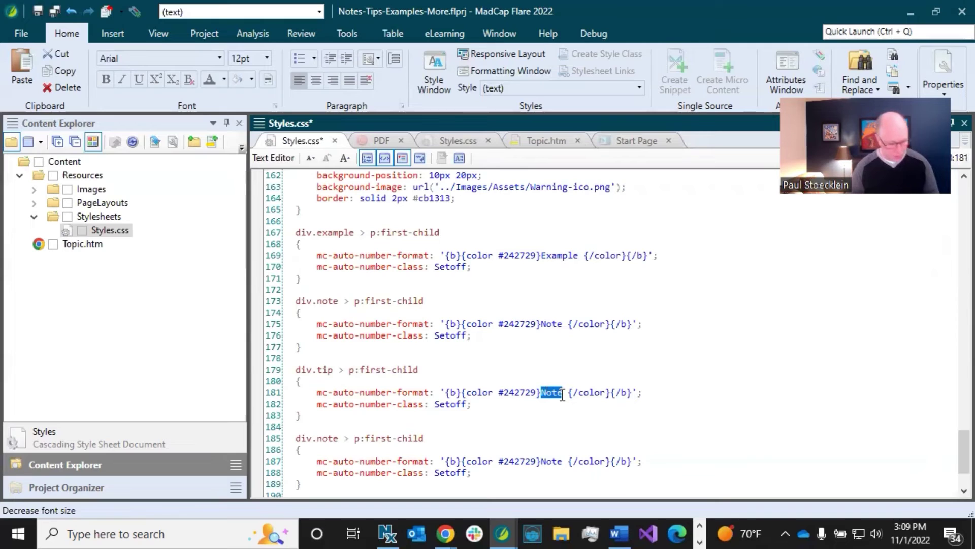
text(Tip)
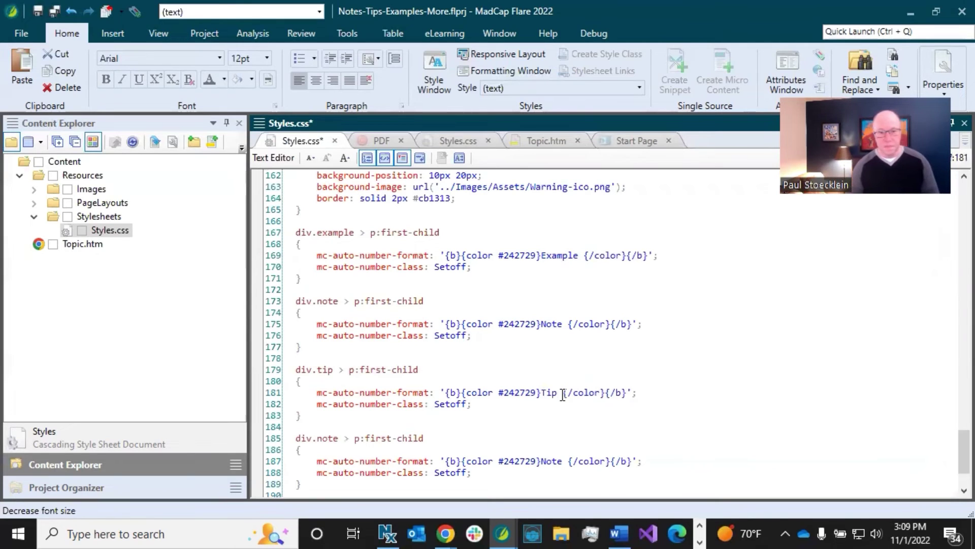
- Change the last copied rule to "div.warning > p:first-child" with the auto-number label text "Warning" and save all files
drag(318, 438, 339, 440)
text(warning)
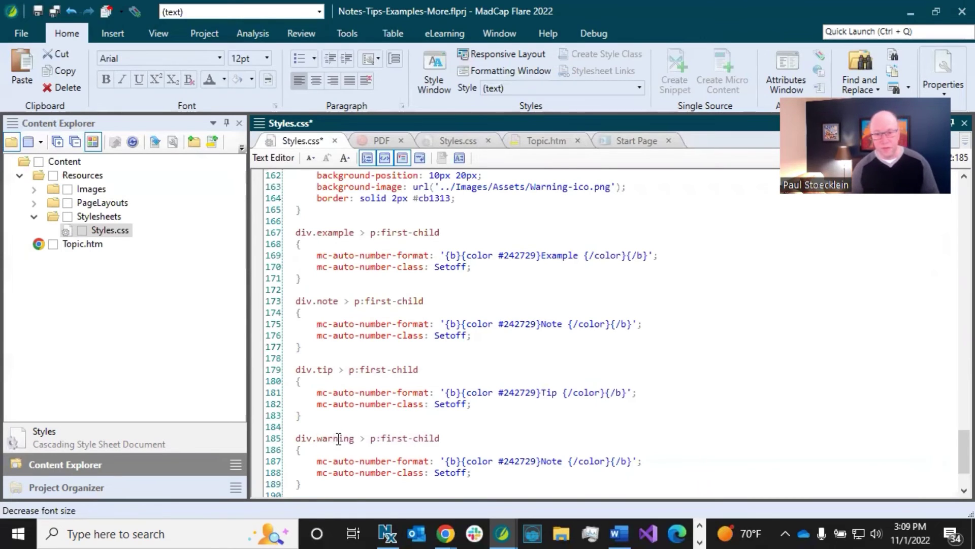
drag(541, 462, 564, 465)
text(Warning)
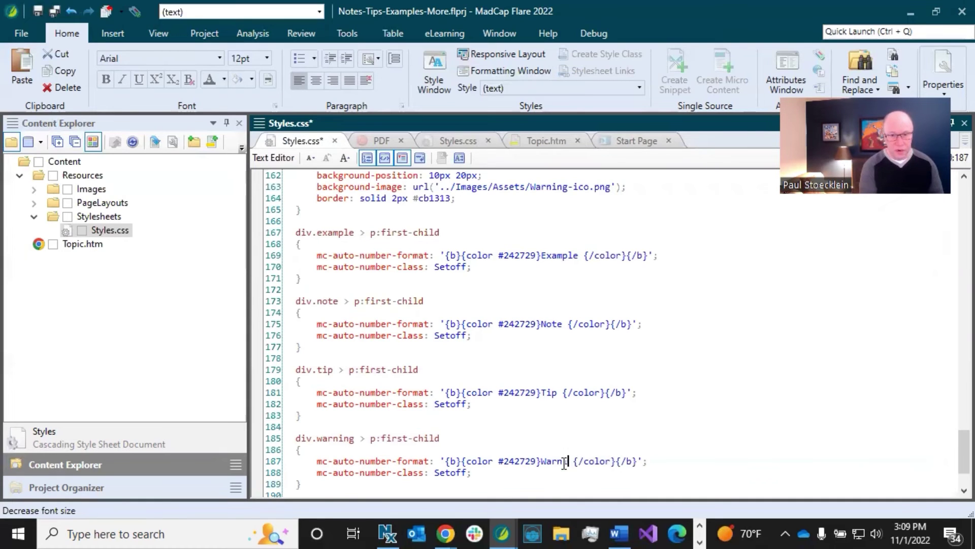
click(58, 10)
- Review the auto-number labels on the first paragraphs of the example, note, tip and warning divs in Topic.htm
click(541, 140)
click(470, 256)
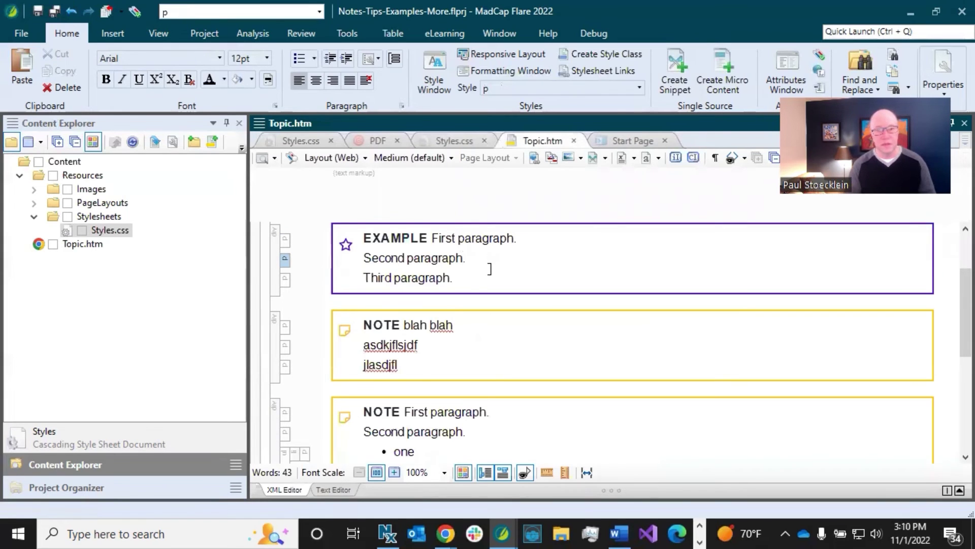
scroll(441, 355, down, 5)
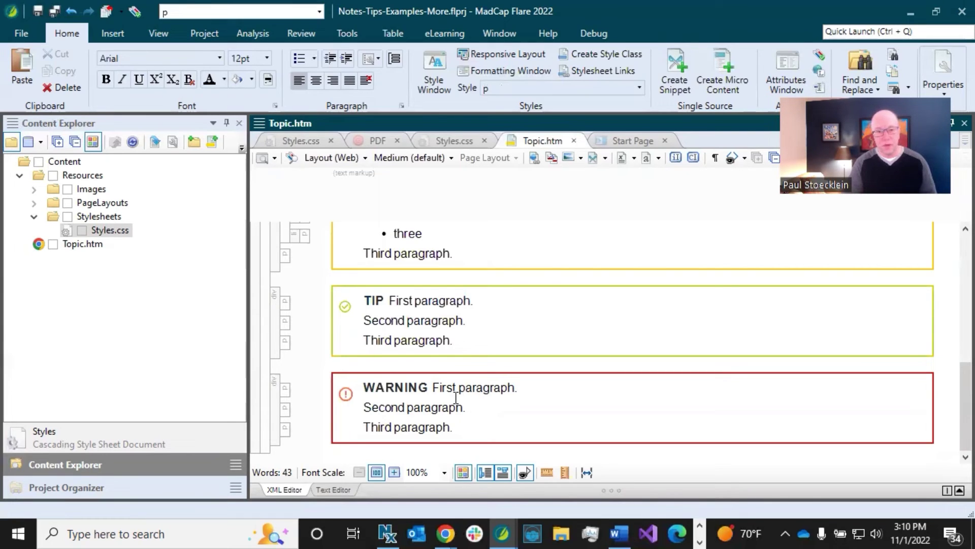
drag(433, 388, 518, 419)
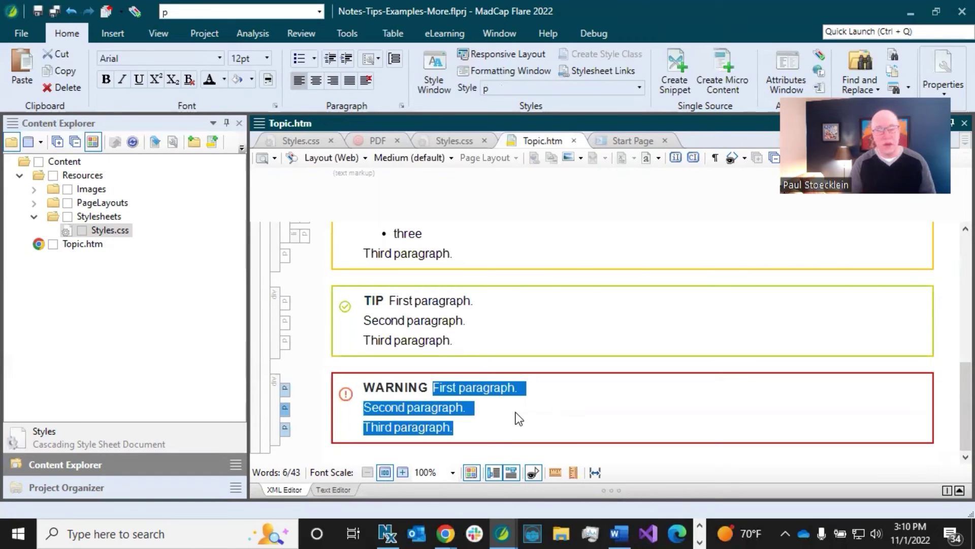
scroll(516, 412, up, 7)
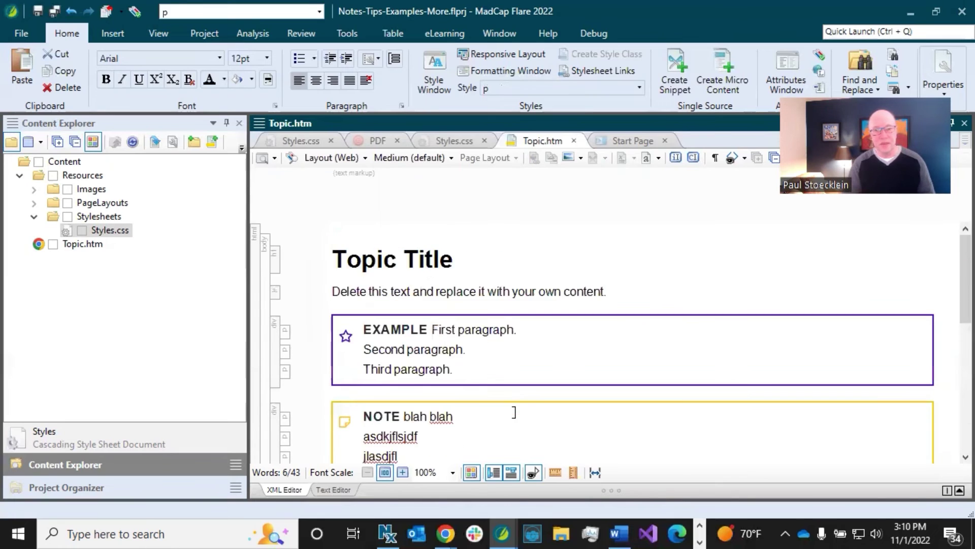
scroll(514, 412, down, 2)
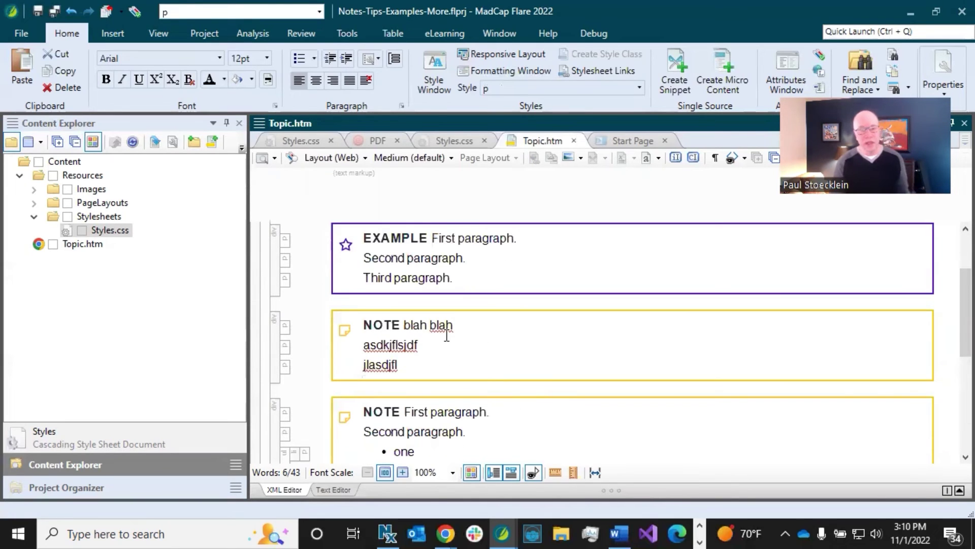
click(416, 329)
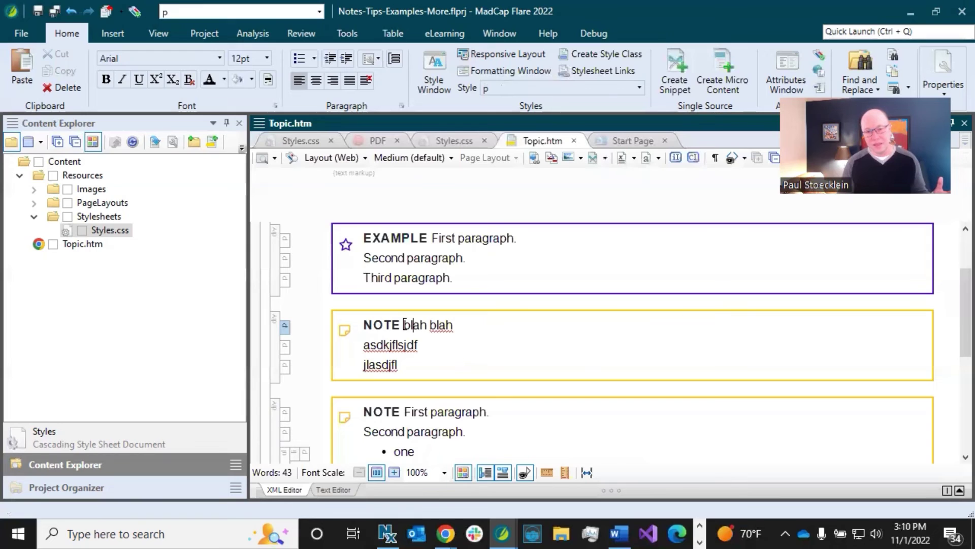
drag(407, 326, 448, 324)
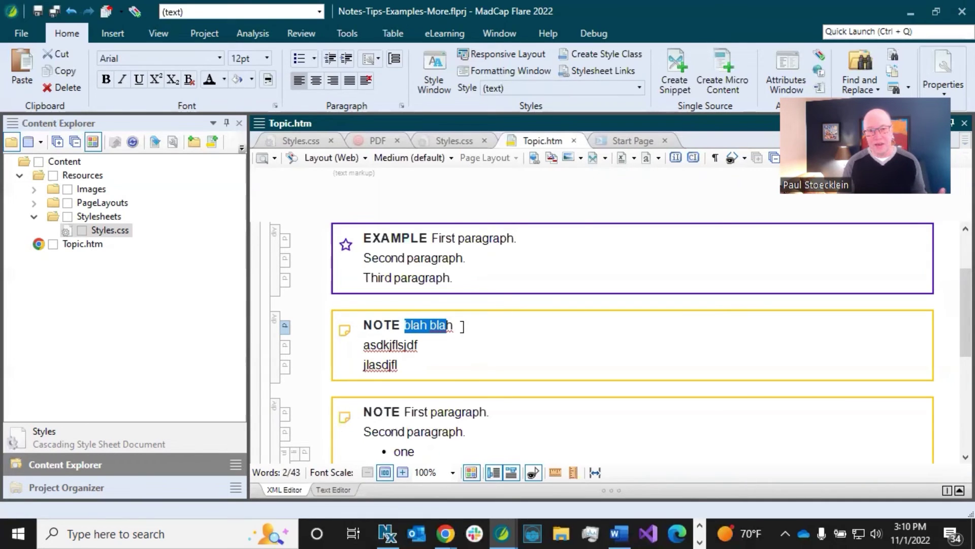
click(499, 324)
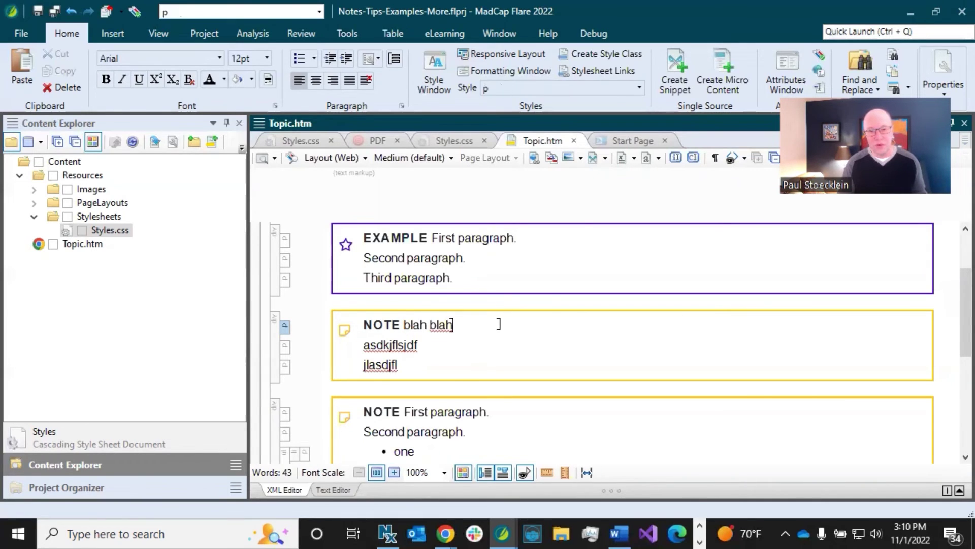
drag(405, 326, 443, 329)
click(421, 330)
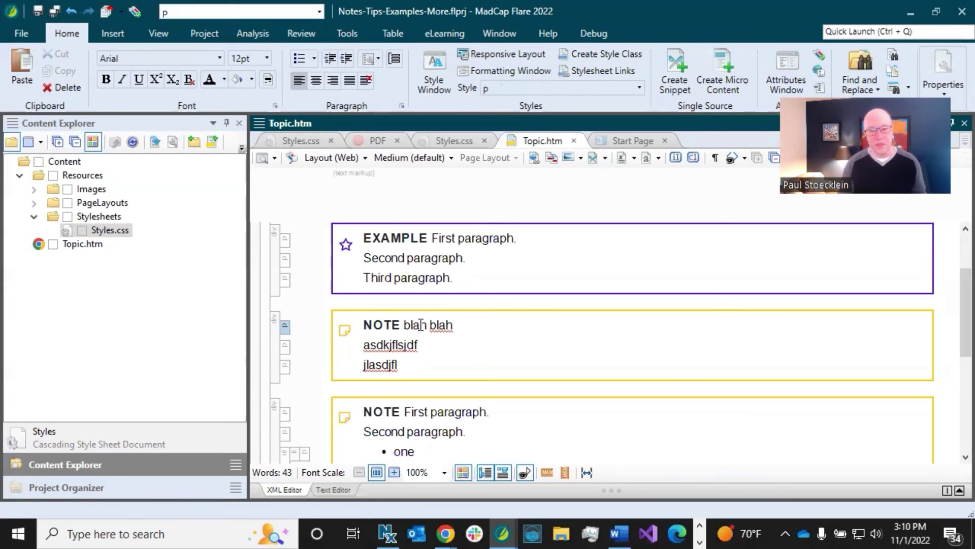
double_click(421, 325)
click(436, 330)
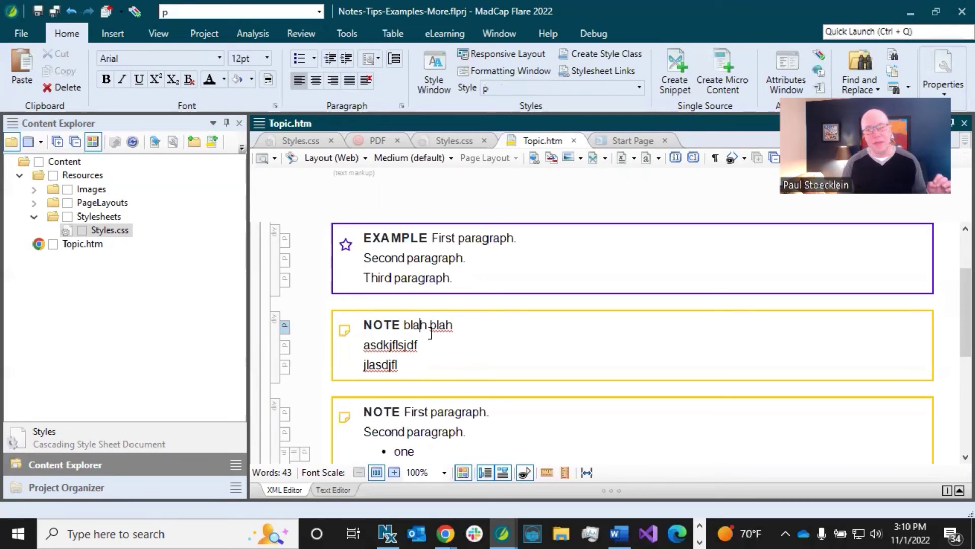
scroll(435, 328, up, 3)
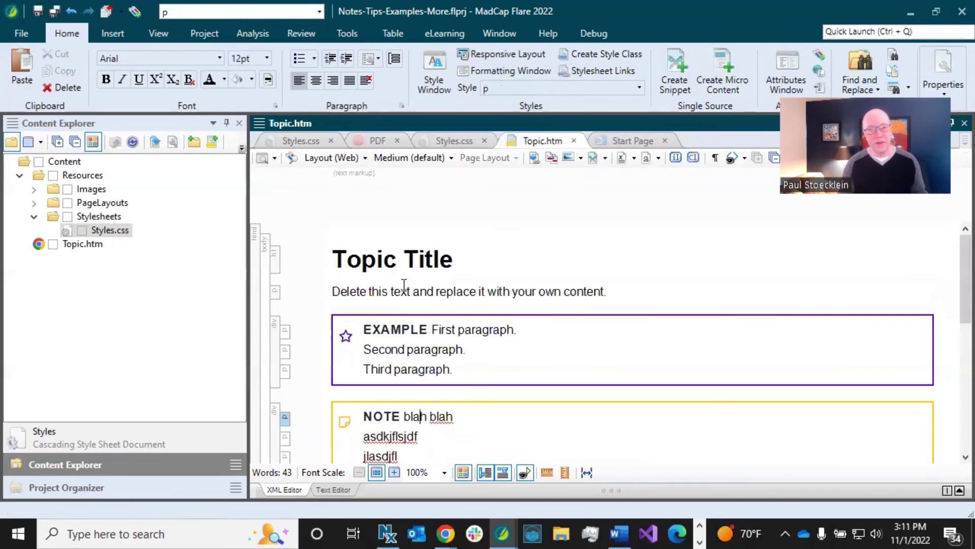
drag(390, 291, 510, 281)
click(514, 288)
scroll(533, 298, down, 3)
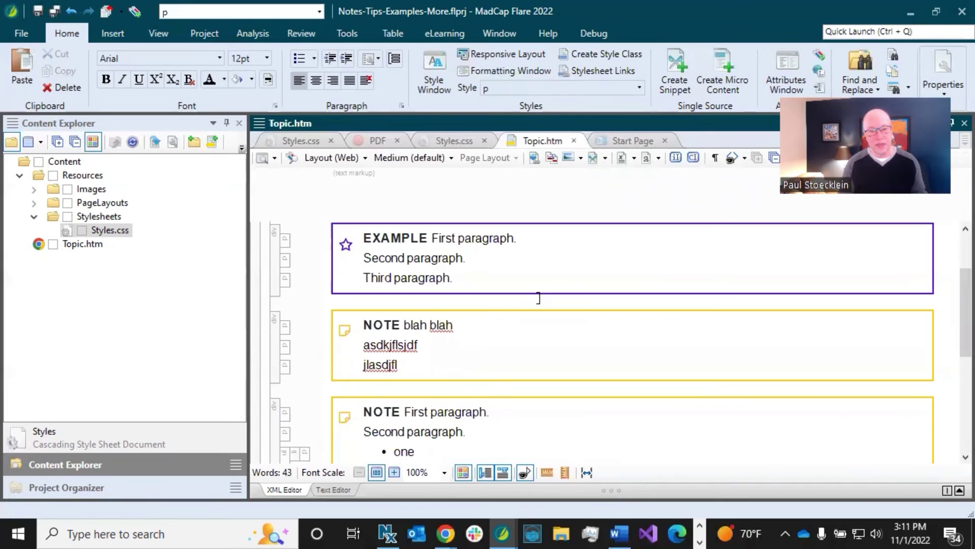
click(412, 326)
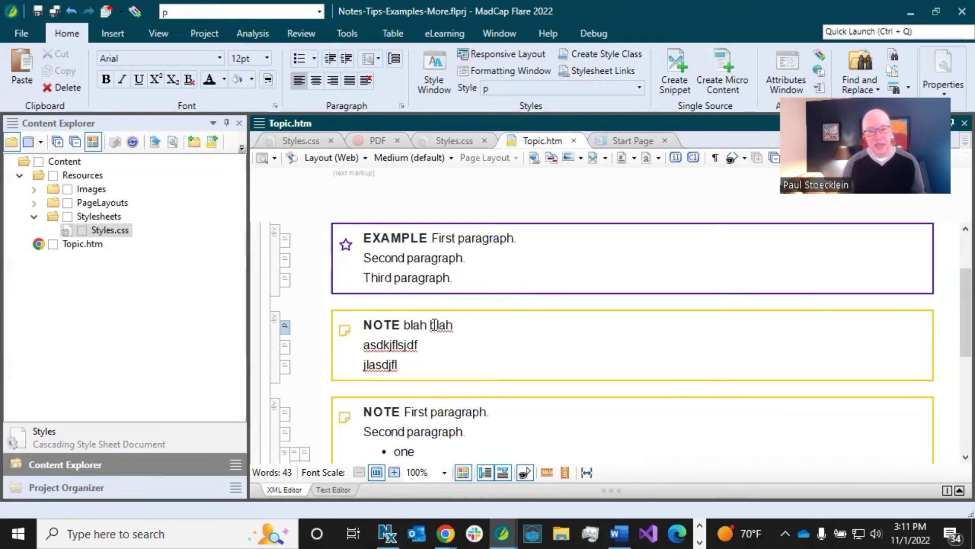
scroll(450, 330, up, 3)
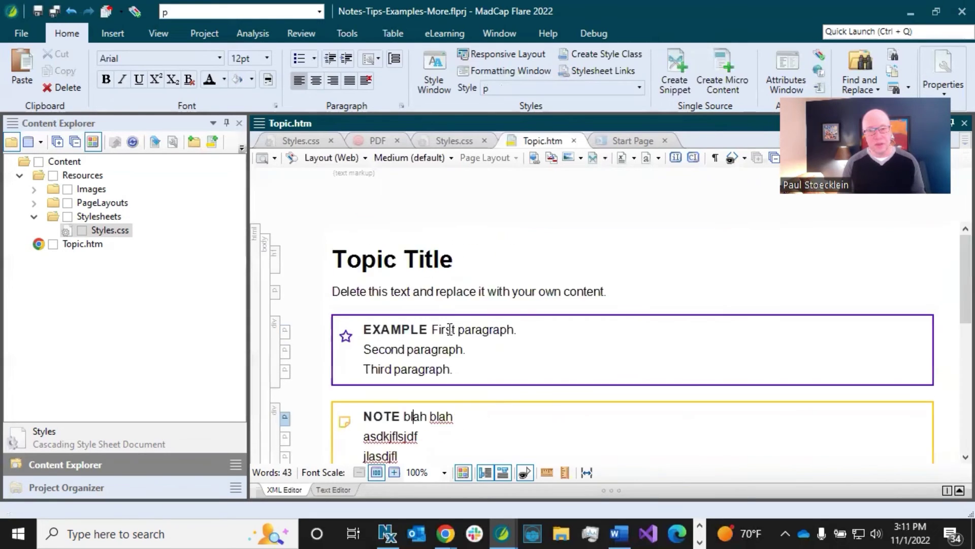
double_click(440, 291)
key(Left)
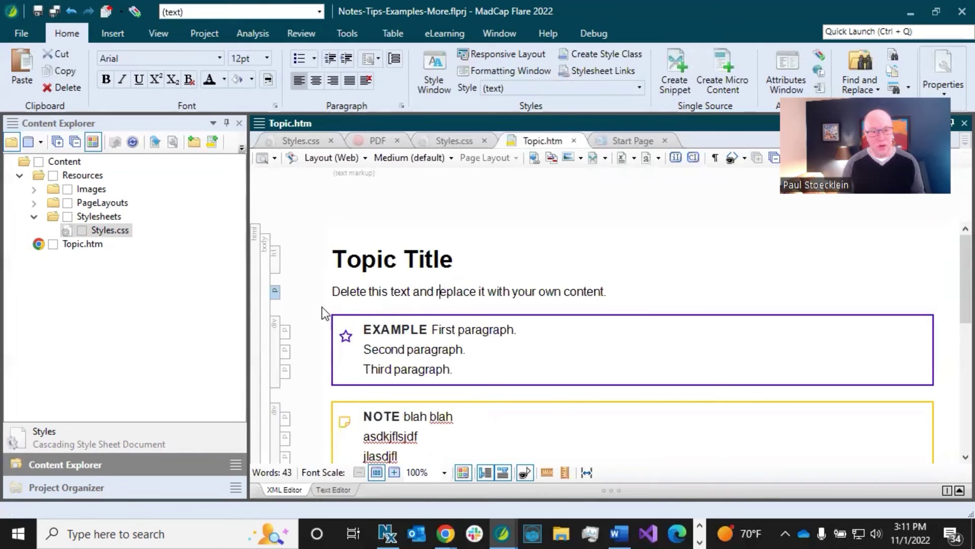
click(285, 351)
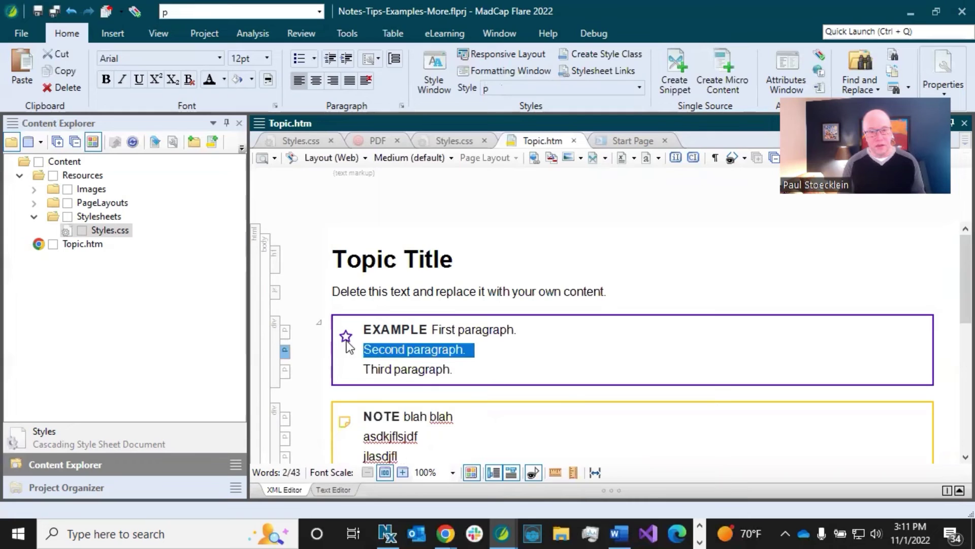
click(393, 351)
scroll(464, 344, down, 3)
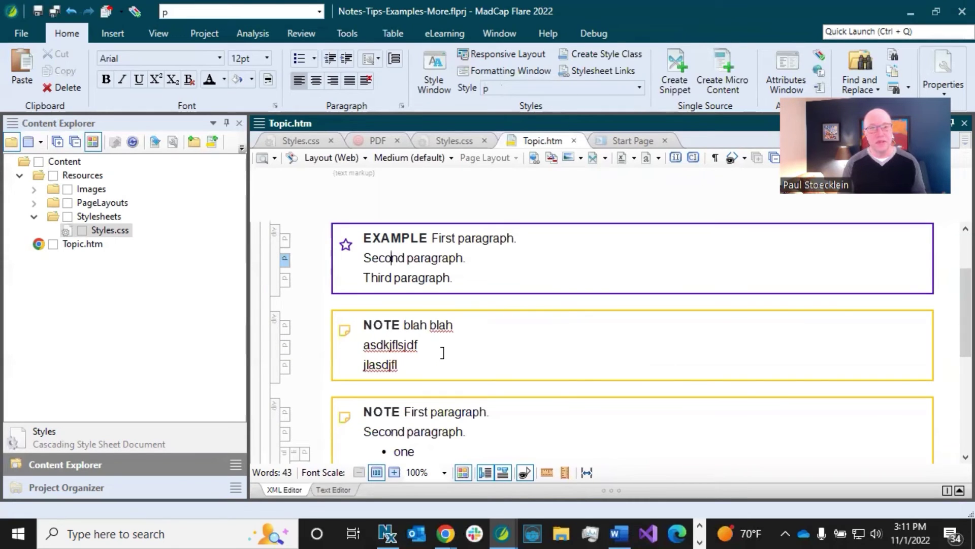
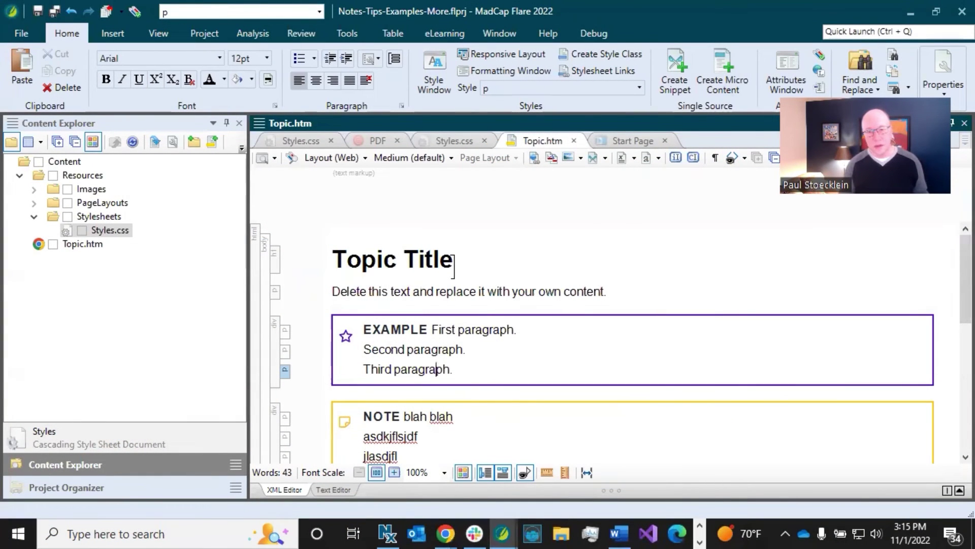
click(452, 290)
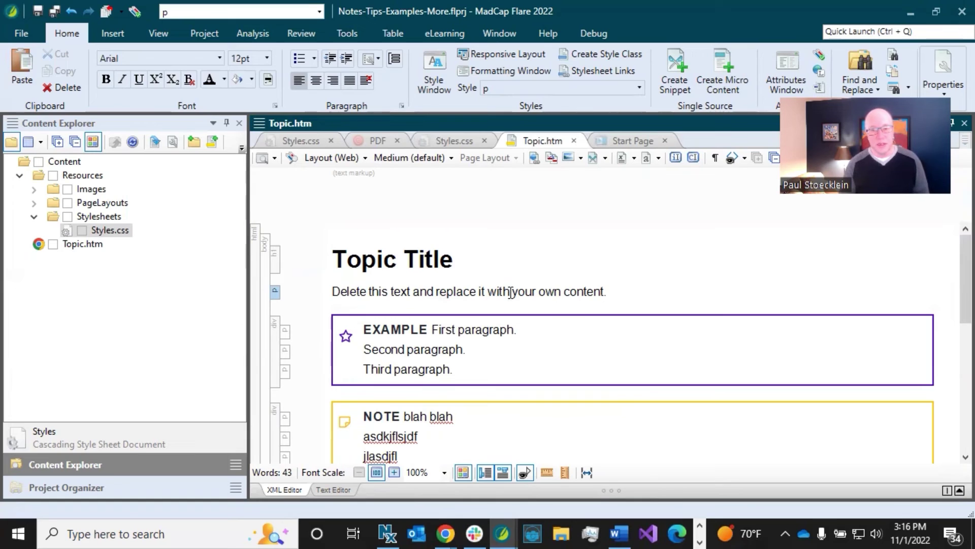
click(607, 291)
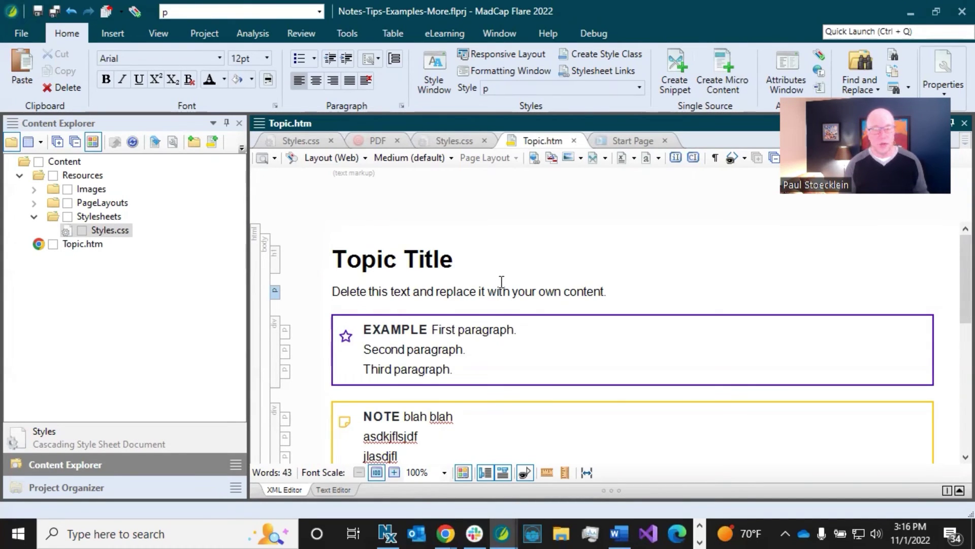
- Switch to the MadCap Flare online documentation in Chrome and search it for "positioning"
click(449, 530)
click(660, 89)
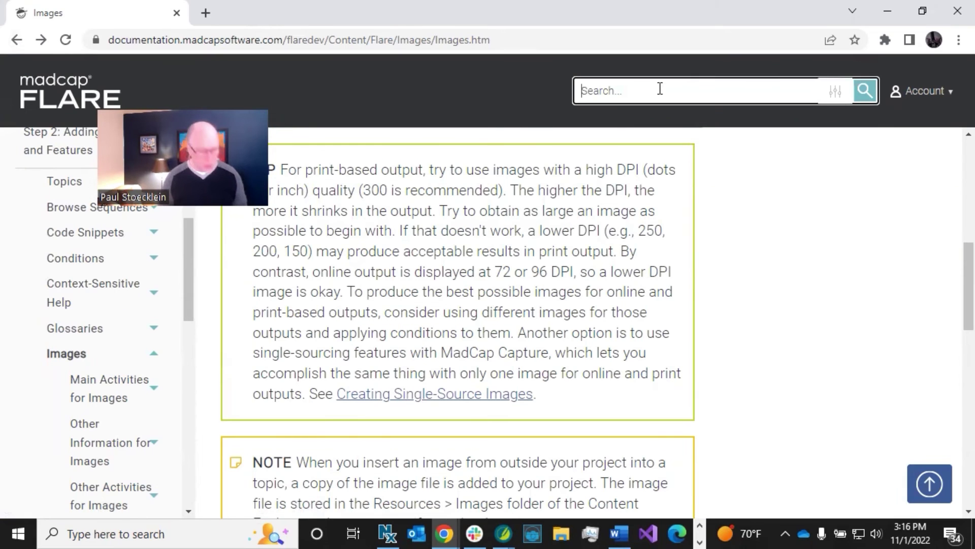
text(positioning)
key(Return)
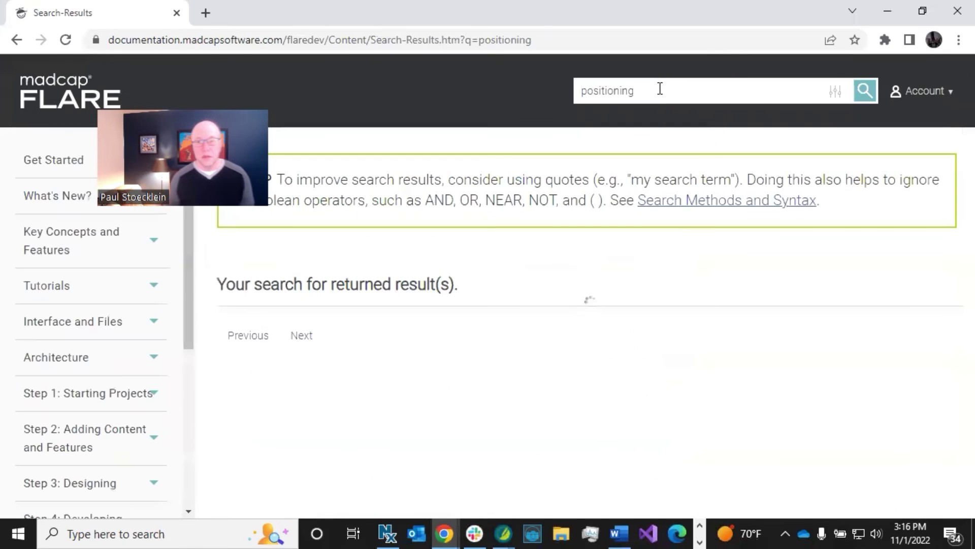
scroll(632, 328, down, 3)
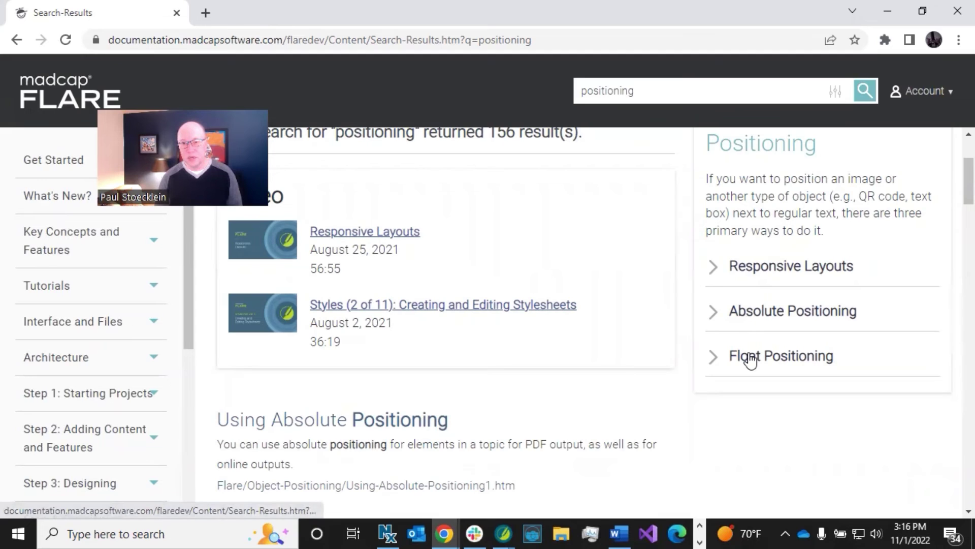
- Read which outputs the Responsive Layouts, Absolute Positioning and Float Positioning sections apply to, expanding and collapsing each one
click(719, 269)
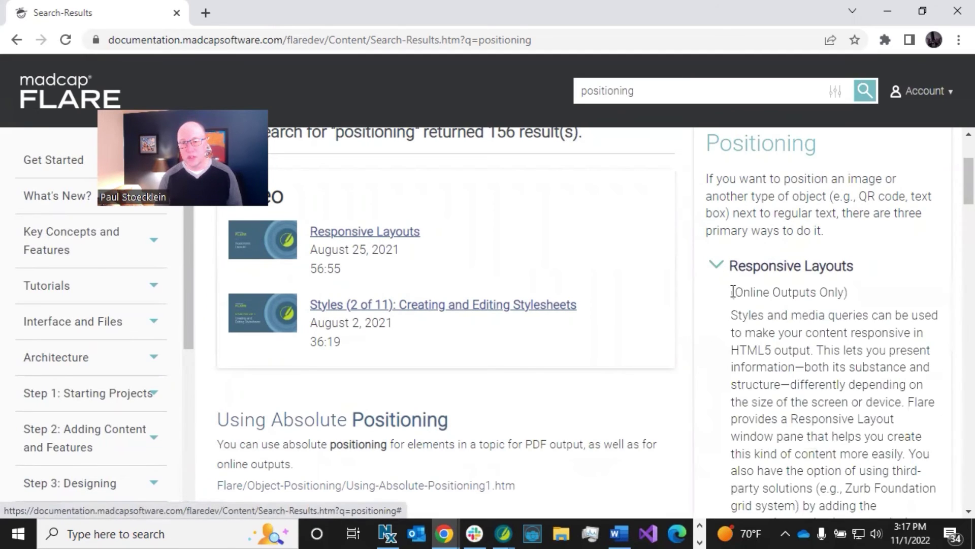
drag(740, 294, 843, 294)
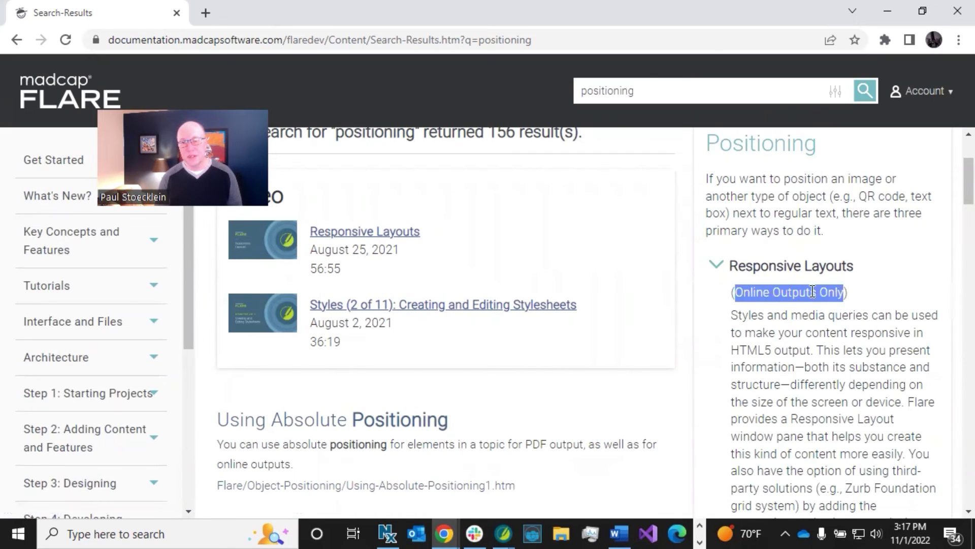
click(723, 272)
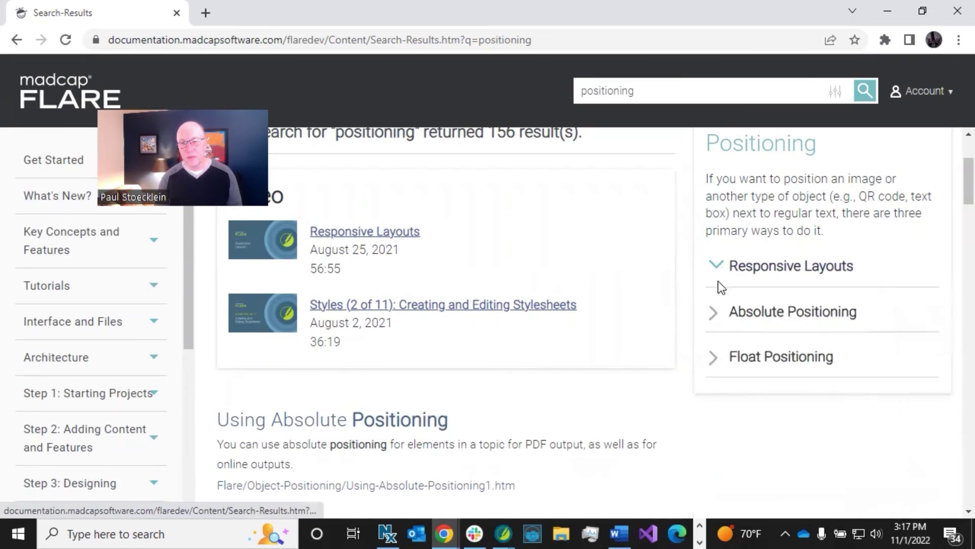
click(717, 310)
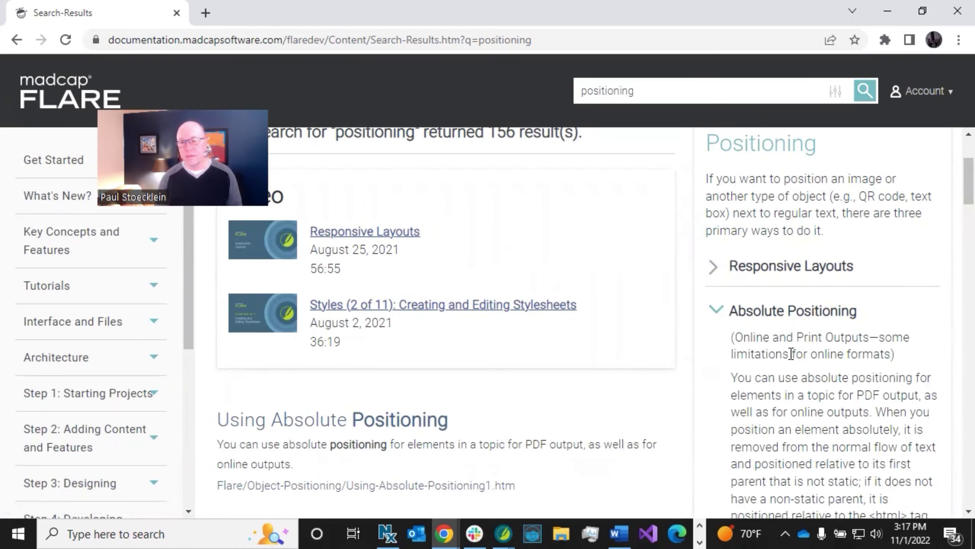
click(717, 312)
click(718, 357)
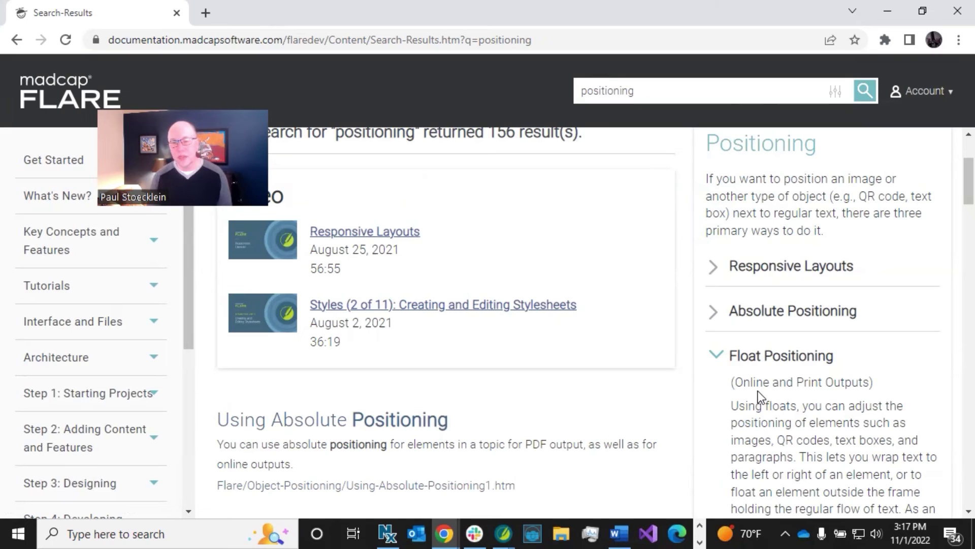
click(717, 362)
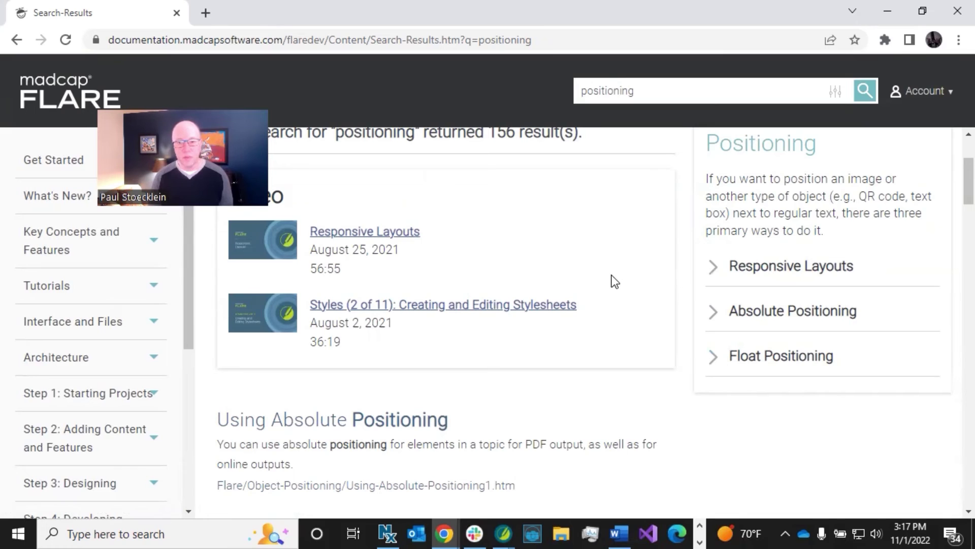
- Switch to MadCap Flare, lengthen Topic.htm's intro paragraph by repeating its sentence to seven in all, and add three copies below the first note
click(503, 533)
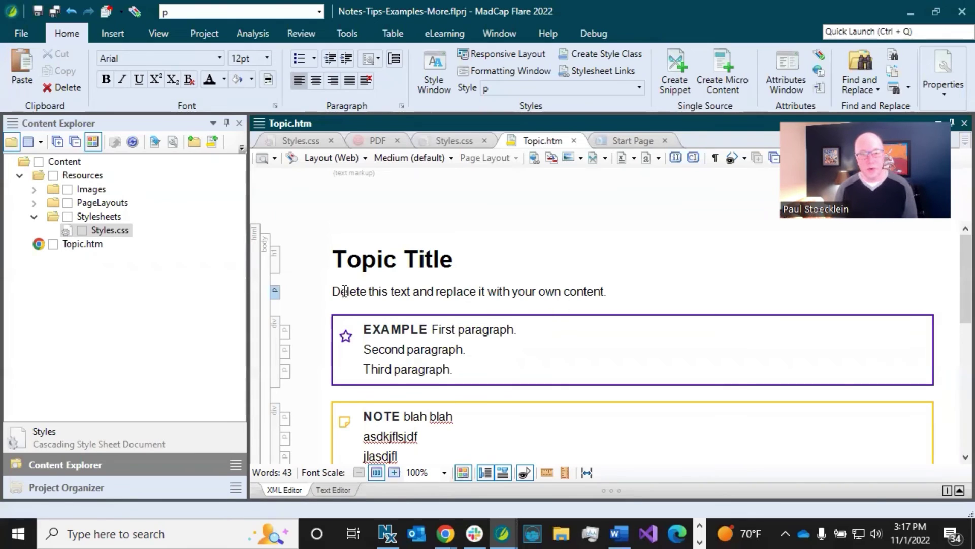
drag(333, 292, 608, 291)
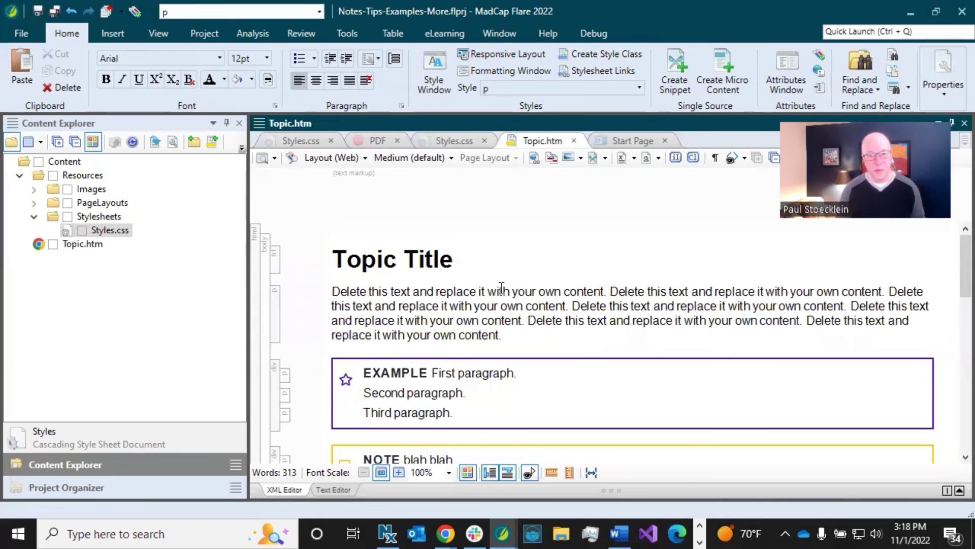
scroll(501, 285, down, 5)
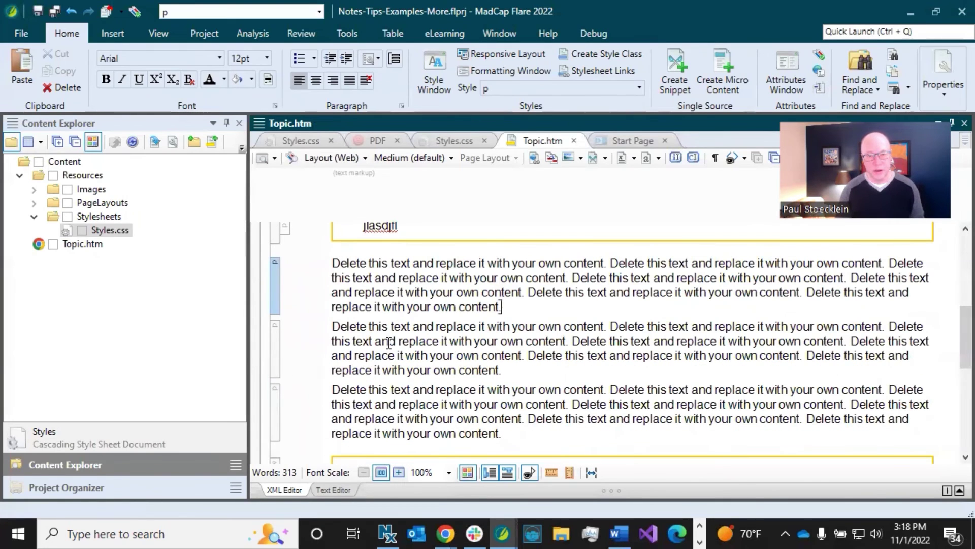
scroll(390, 343, up, 2)
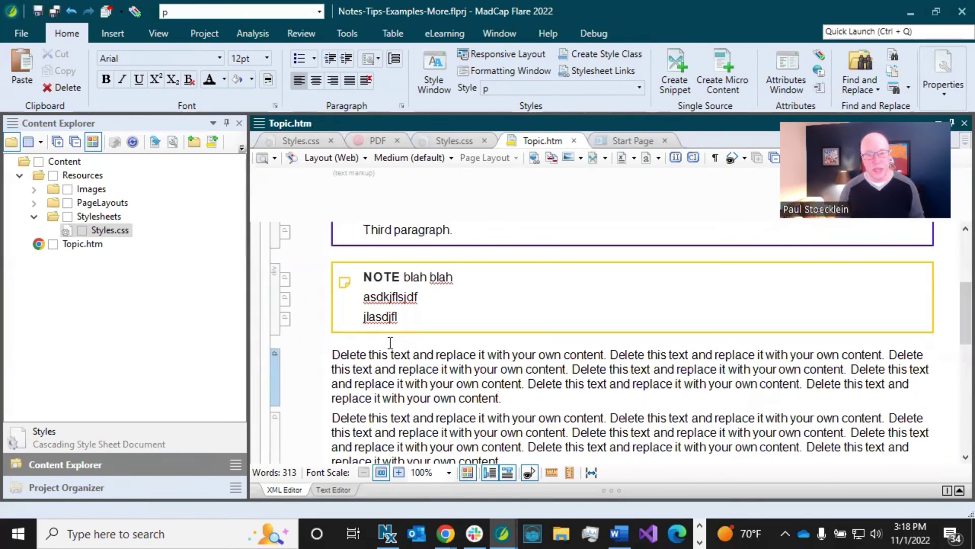
click(404, 276)
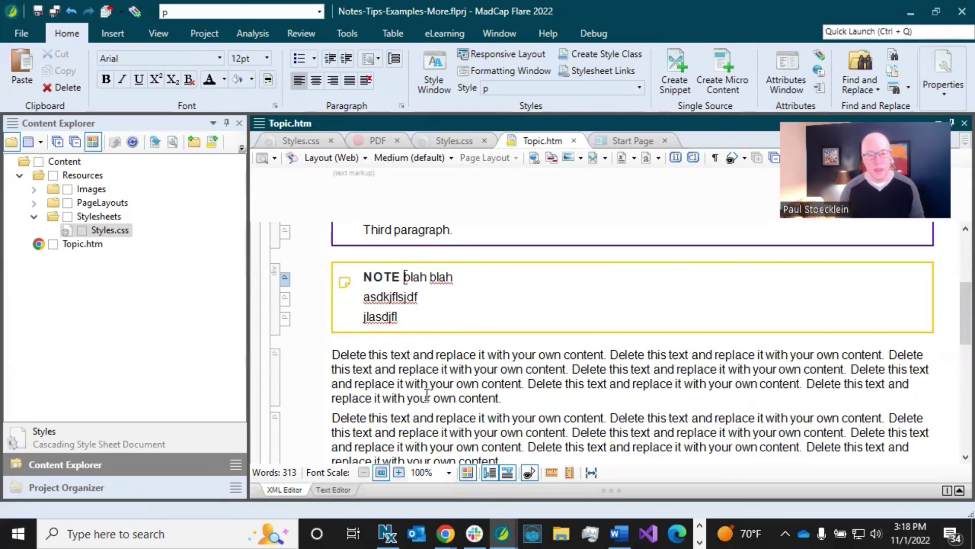
scroll(431, 386, down, 2)
drag(414, 326, 483, 367)
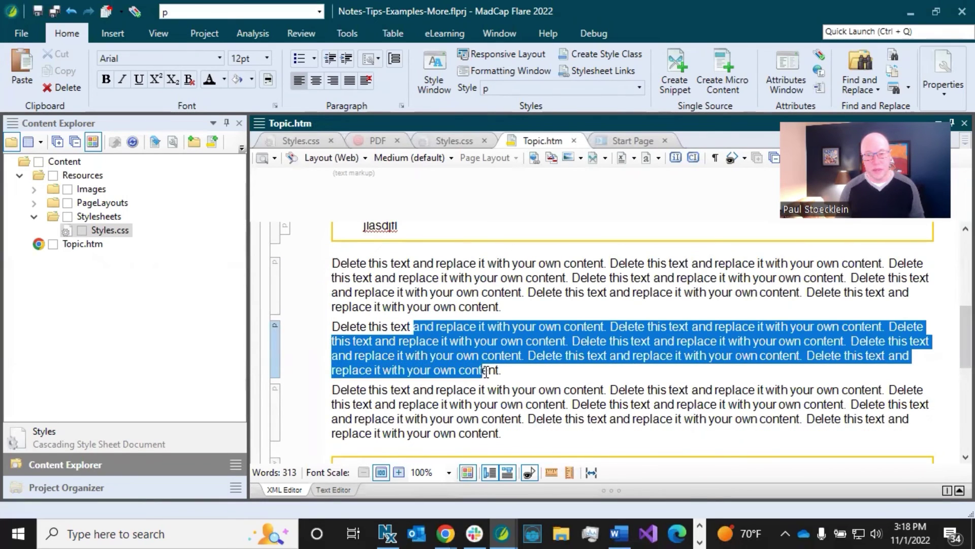
click(483, 368)
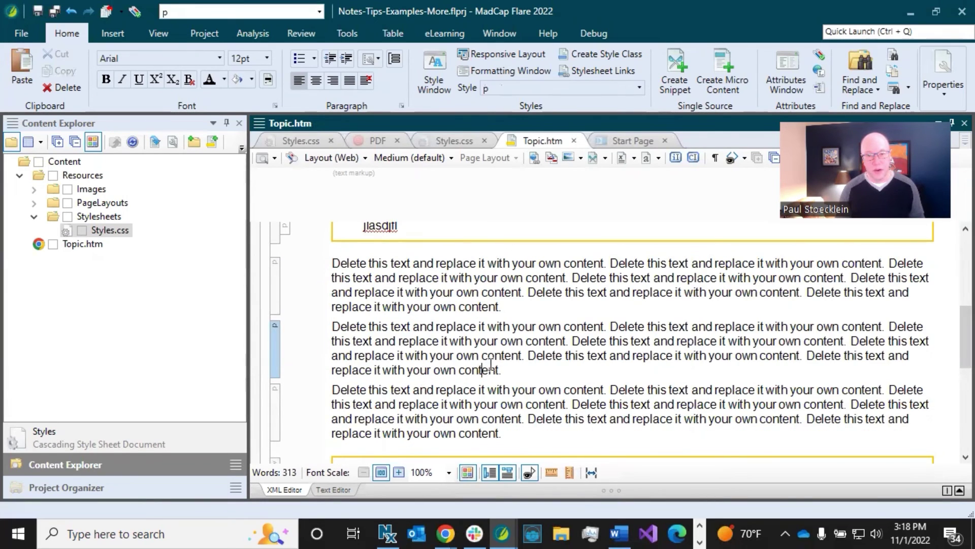
- Place the insertion point before the second filler paragraph below the first note and open the Responsive Layout window
click(333, 327)
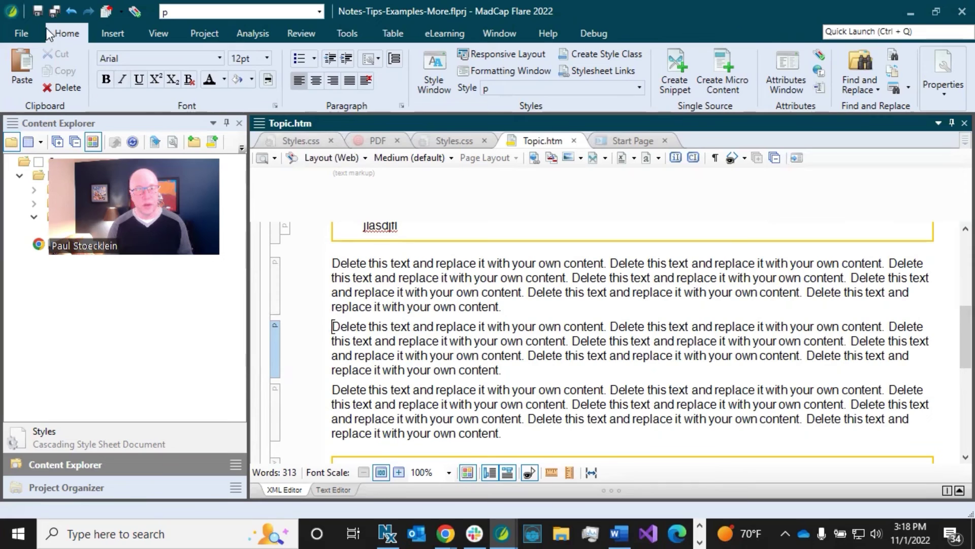
click(484, 52)
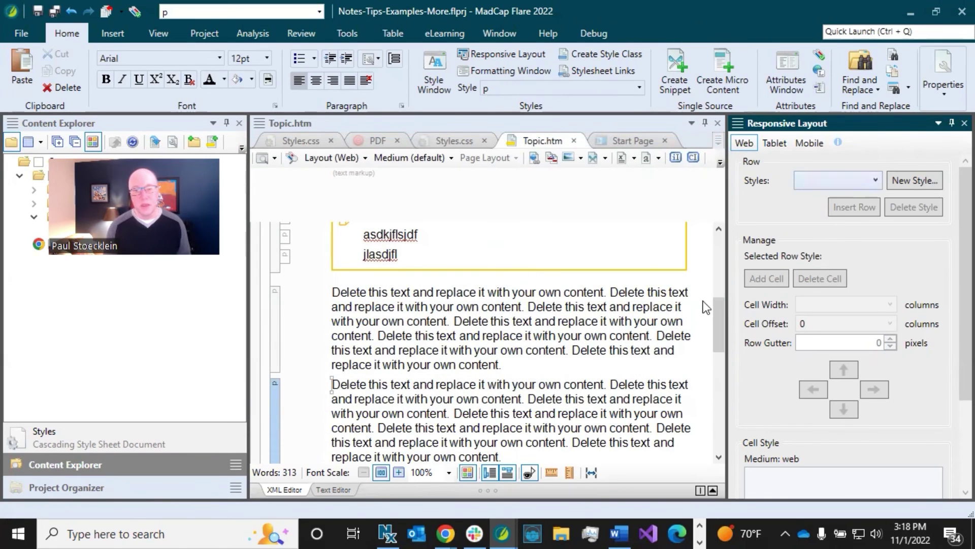
scroll(480, 373, down, 2)
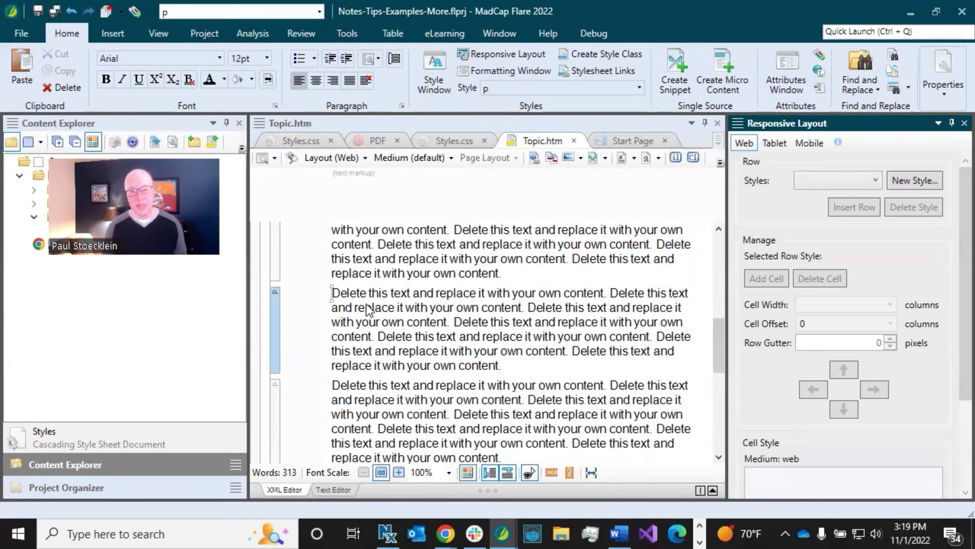
click(334, 295)
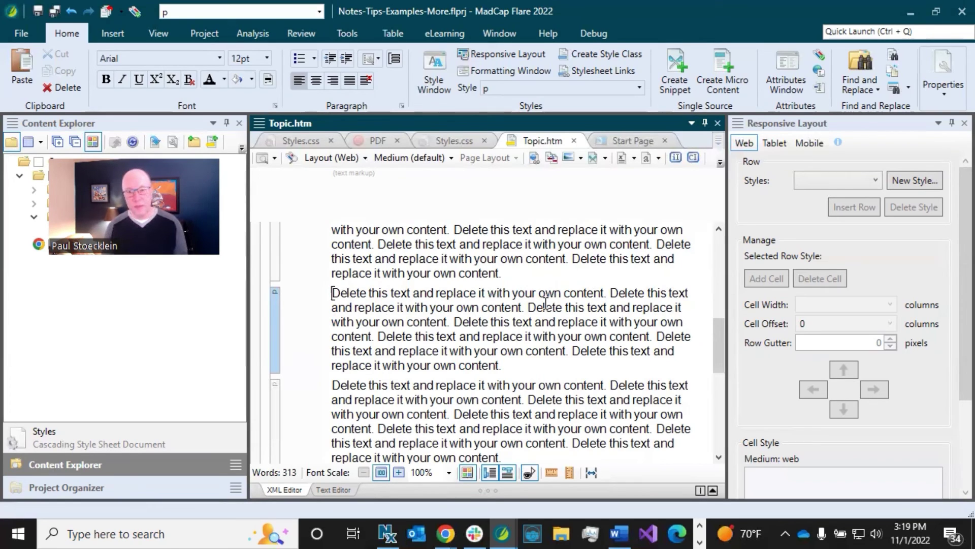
- Create a responsive row style named Tiles-8-4 from the Row-8-4 template
click(909, 184)
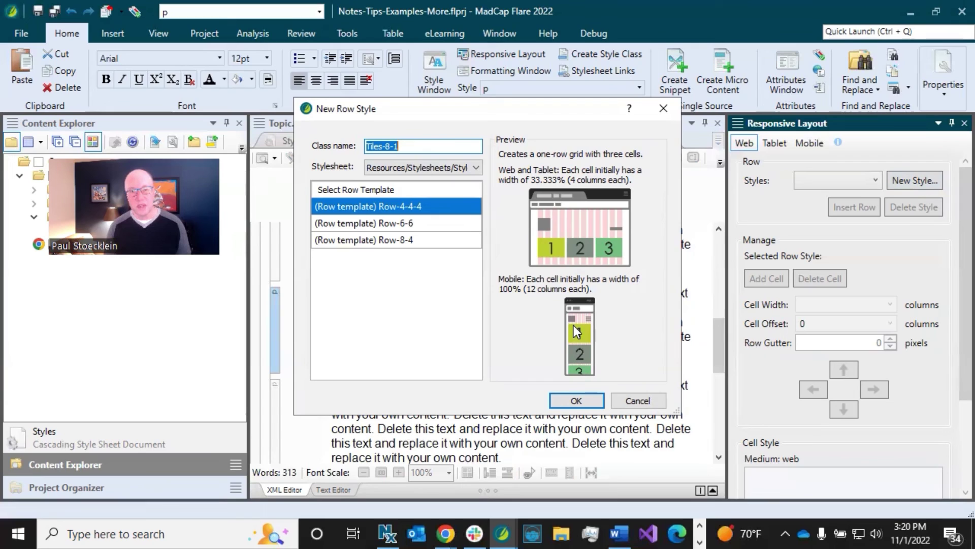
click(406, 242)
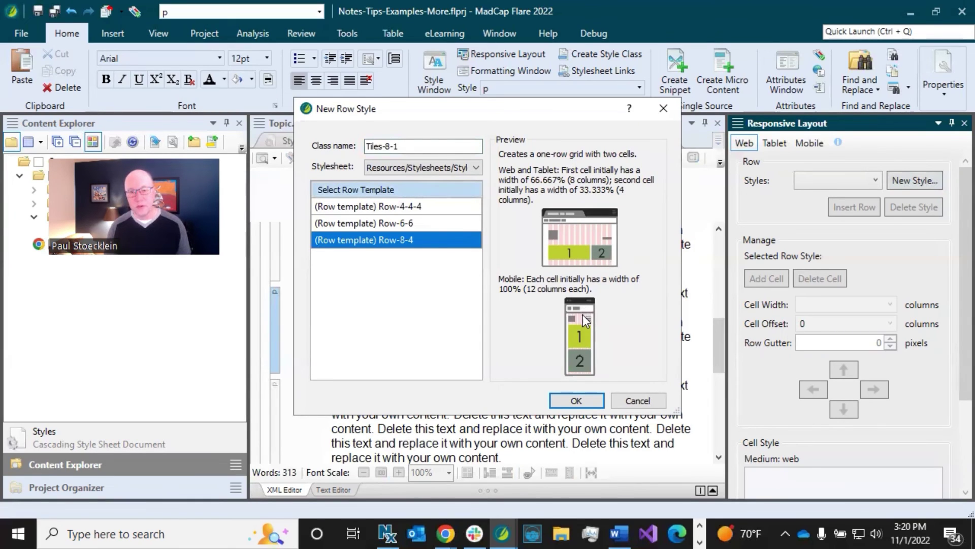
click(402, 146)
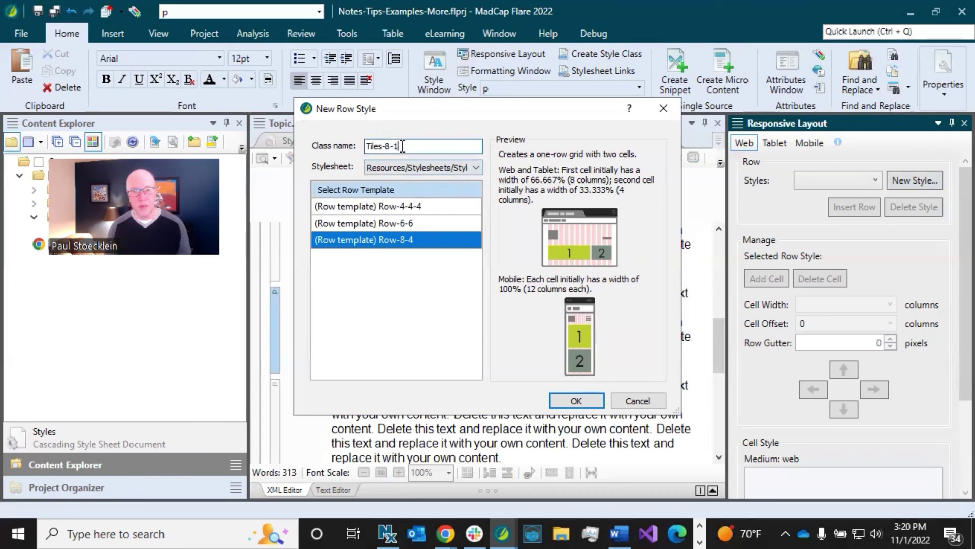
double_click(395, 147)
text(4)
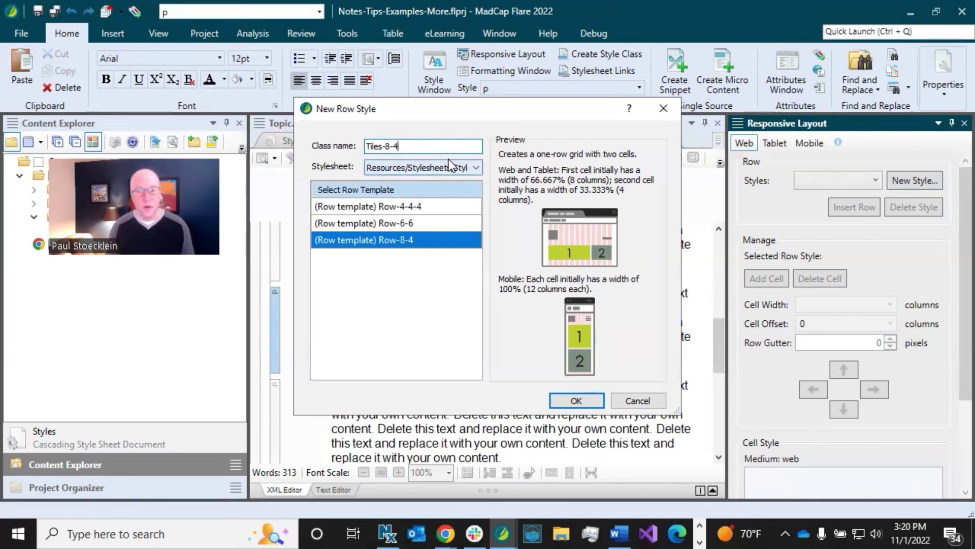
click(581, 400)
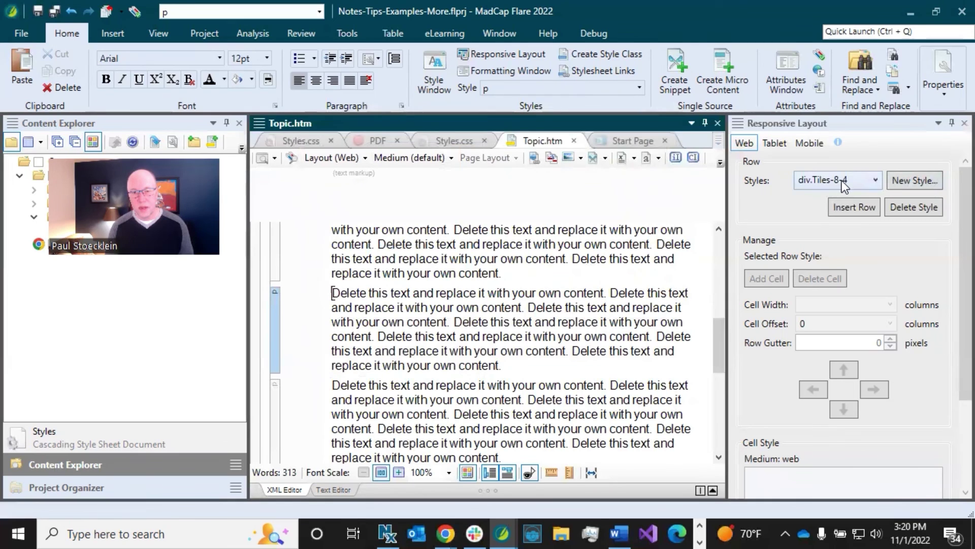
- Insert a div.Tiles-8-4 row and move the second filler paragraph into it, replacing the Cell 1 placeholder
click(847, 212)
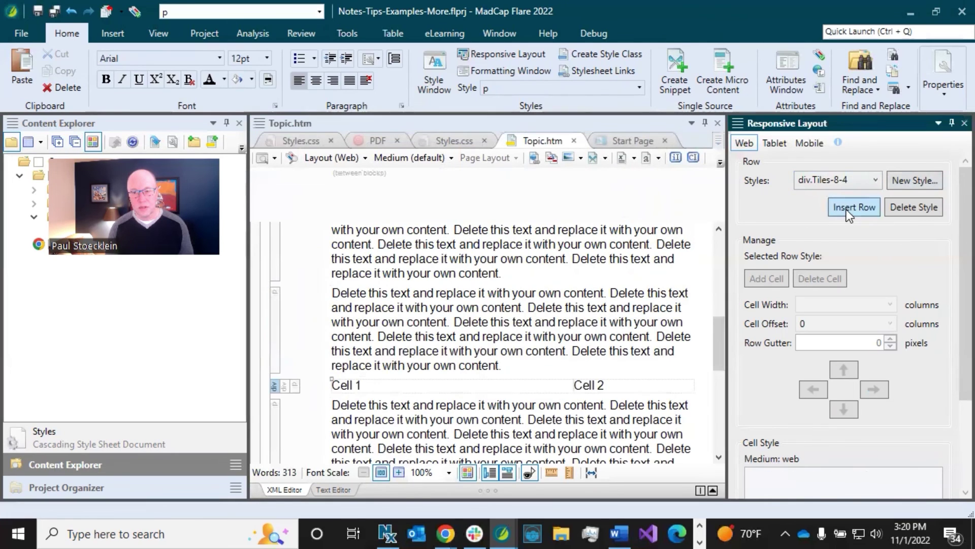
click(380, 386)
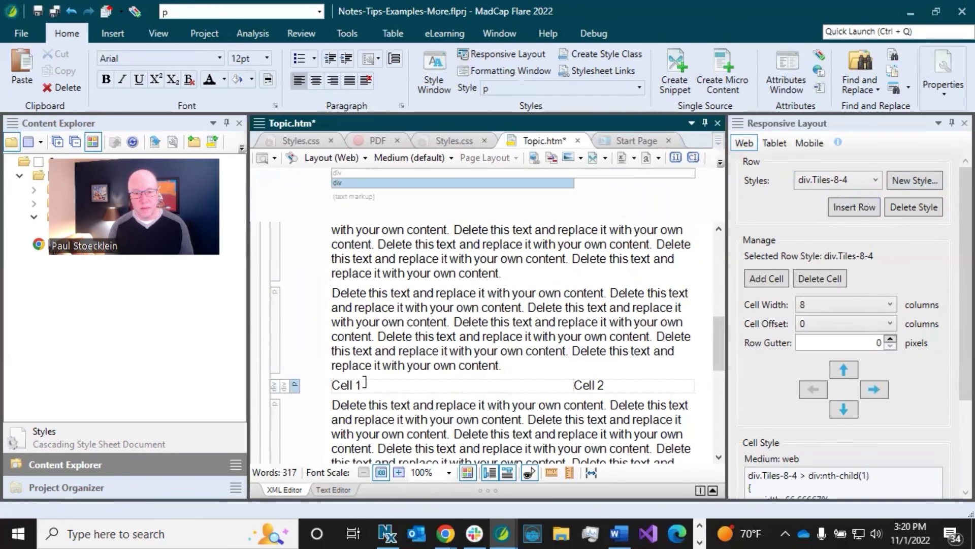
drag(333, 293, 505, 364)
key(ctrl+c)
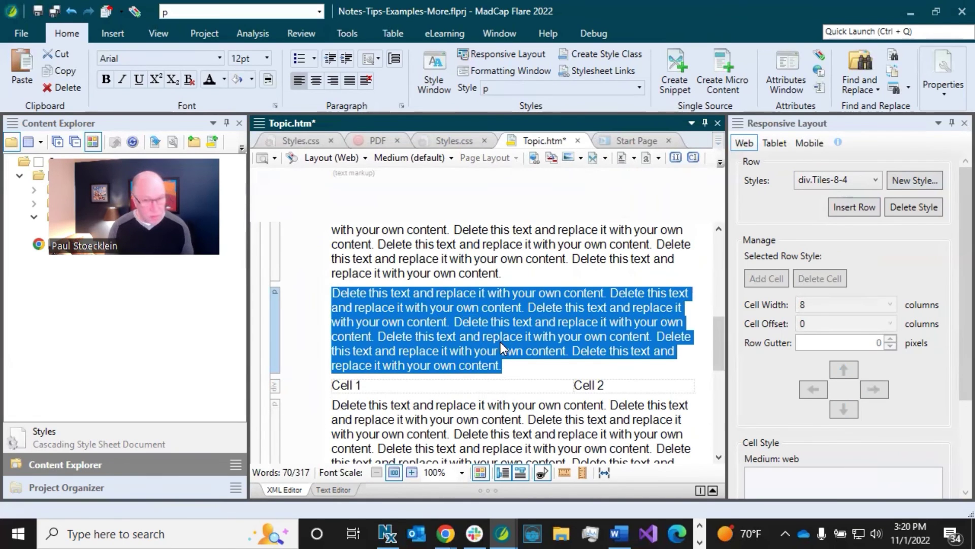
key(Delete)
drag(333, 292, 362, 293)
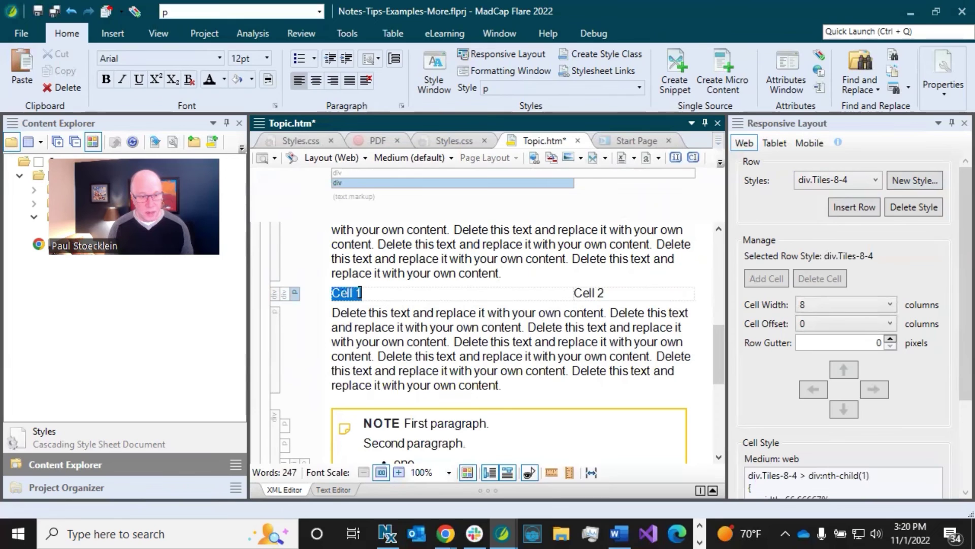
key(ctrl+v)
- Cut the first note div and paste it over the Cell 2 placeholder in the responsive row
scroll(360, 293, up, 6)
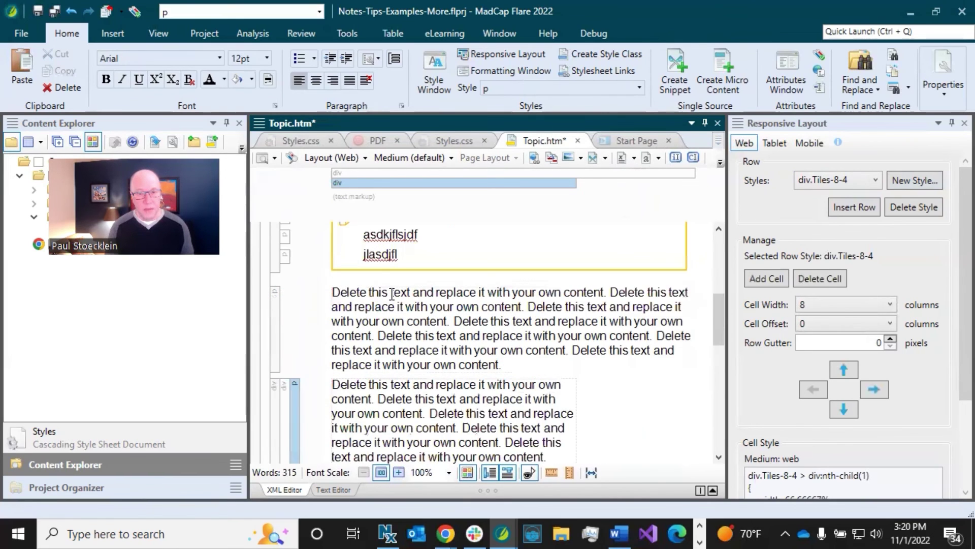
right_click(273, 301)
click(316, 208)
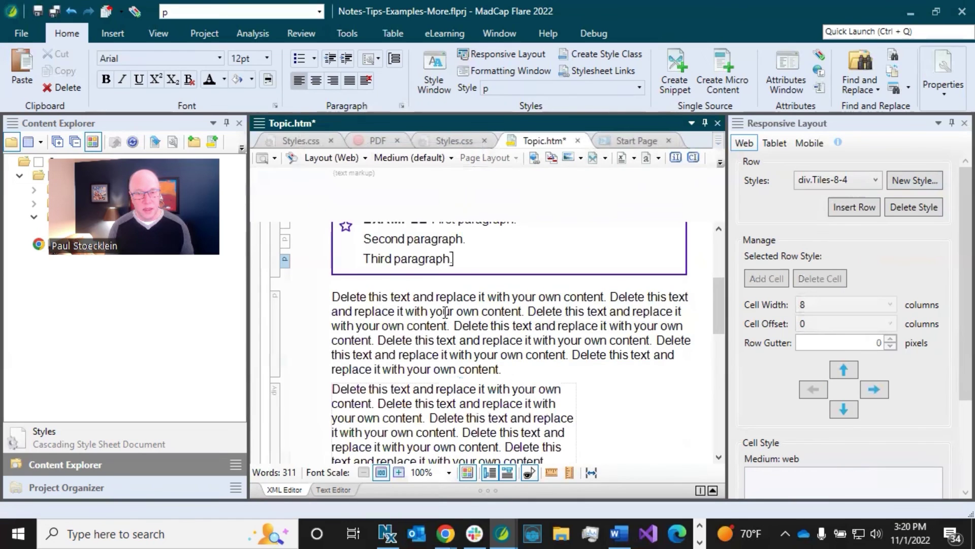
scroll(440, 308, down, 3)
click(605, 311)
scroll(597, 331, down, 3)
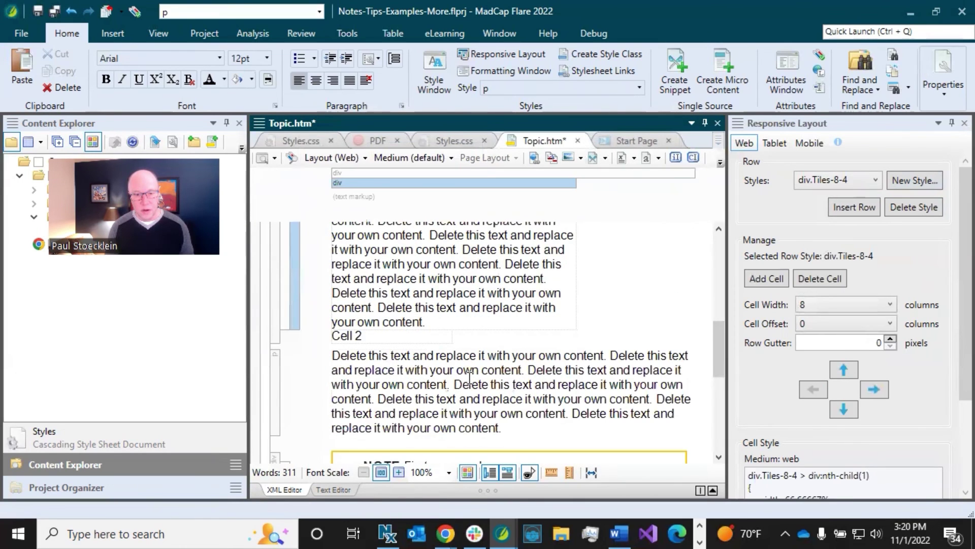
drag(362, 336, 333, 338)
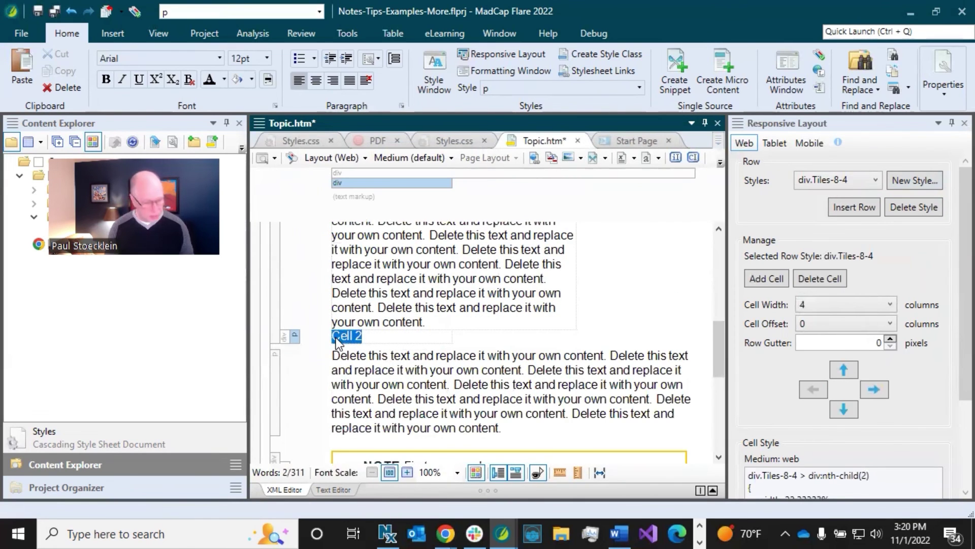
text(NOTE blah blah asdkjflsjdf jlasdjfl)
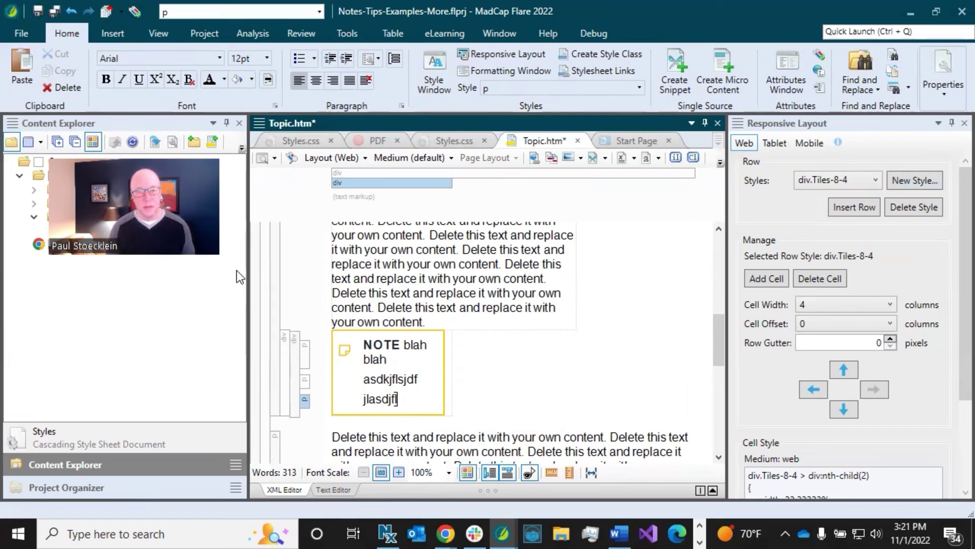
- Narrow the Content Explorer to widen the editor, and save Topic.htm and preview its responsive row for the HTML5 target
drag(248, 270, 128, 270)
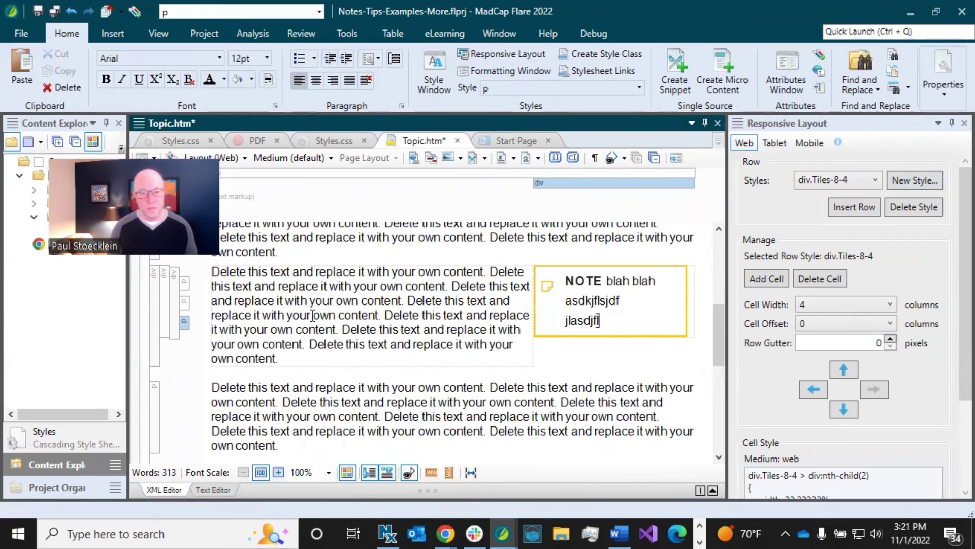
click(40, 17)
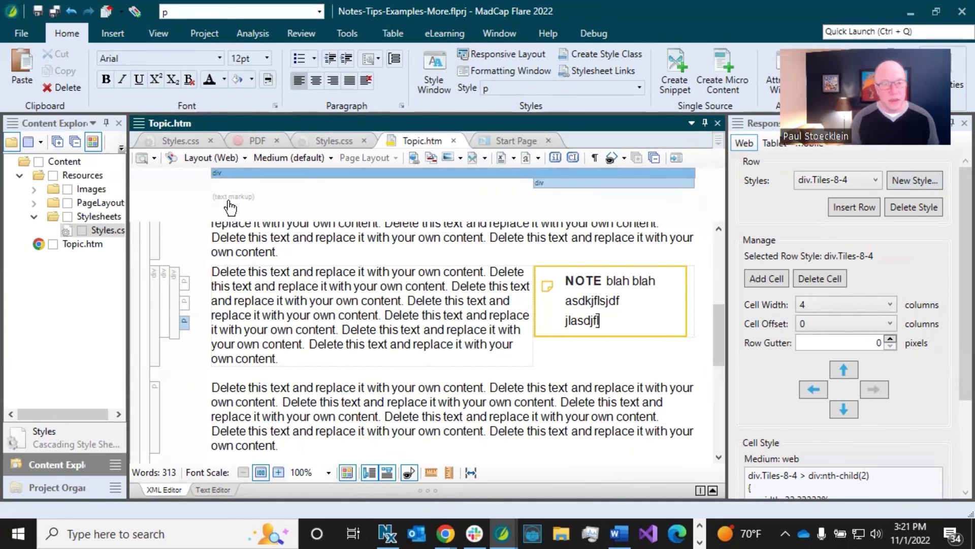
click(142, 158)
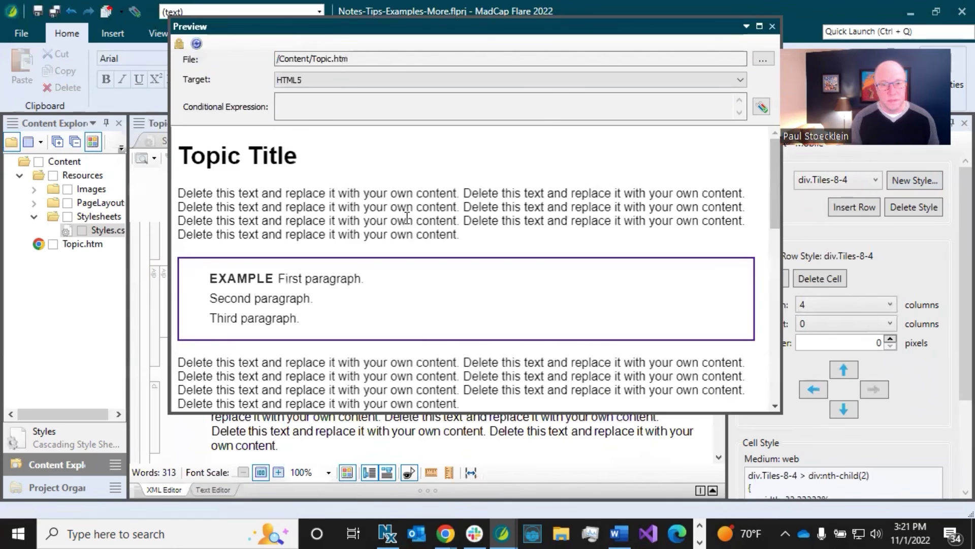
scroll(407, 218, down, 5)
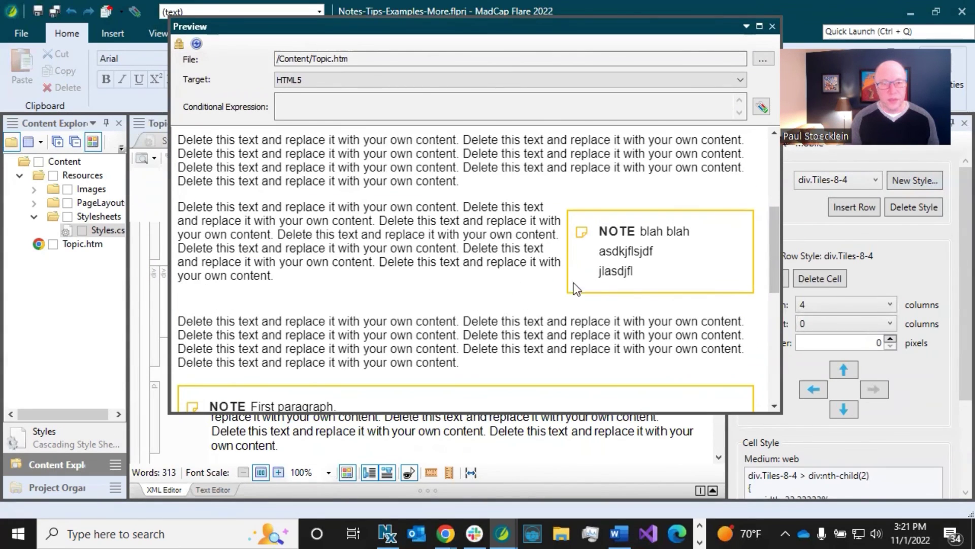
click(772, 26)
- Close the Responsive Layout window and switch back to Chrome to look over the "positioning" search results in the Flare documentation
click(506, 262)
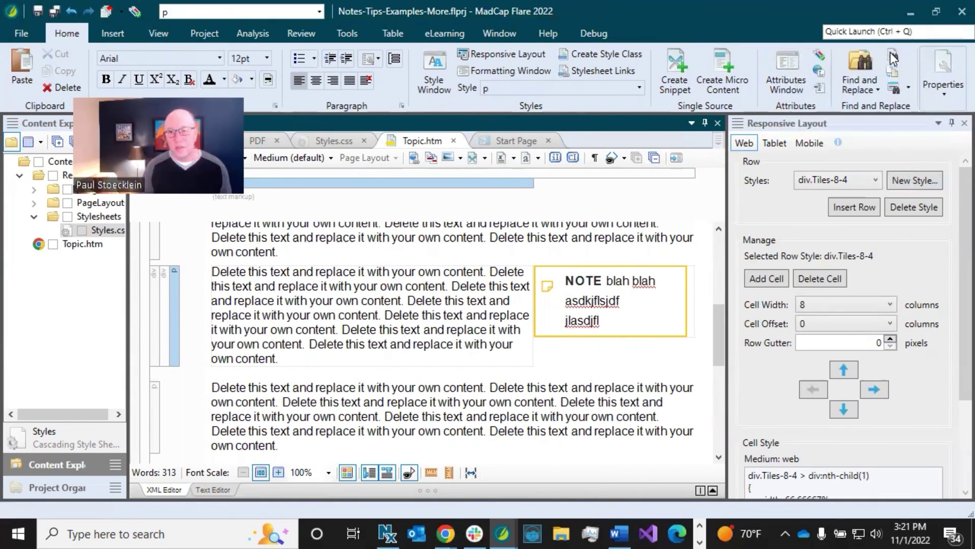
click(964, 123)
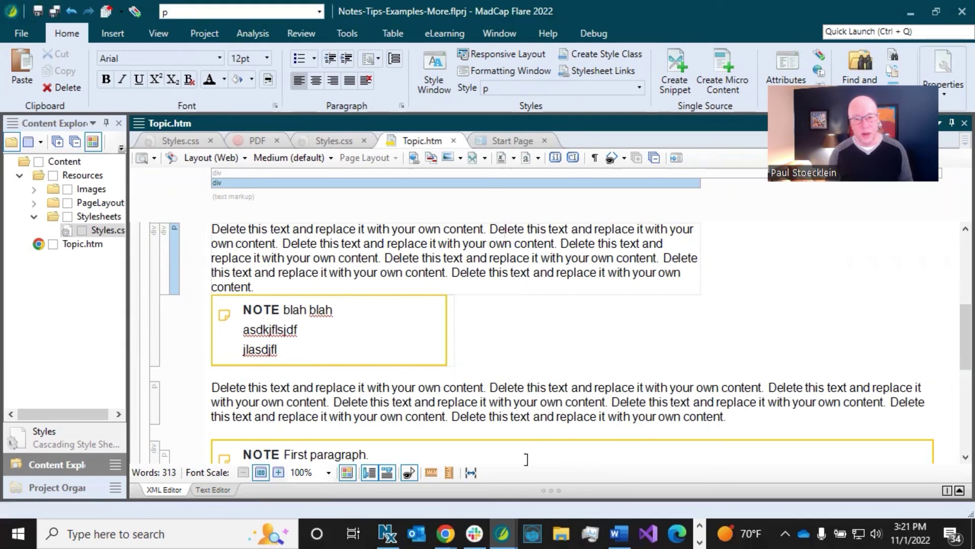
click(446, 533)
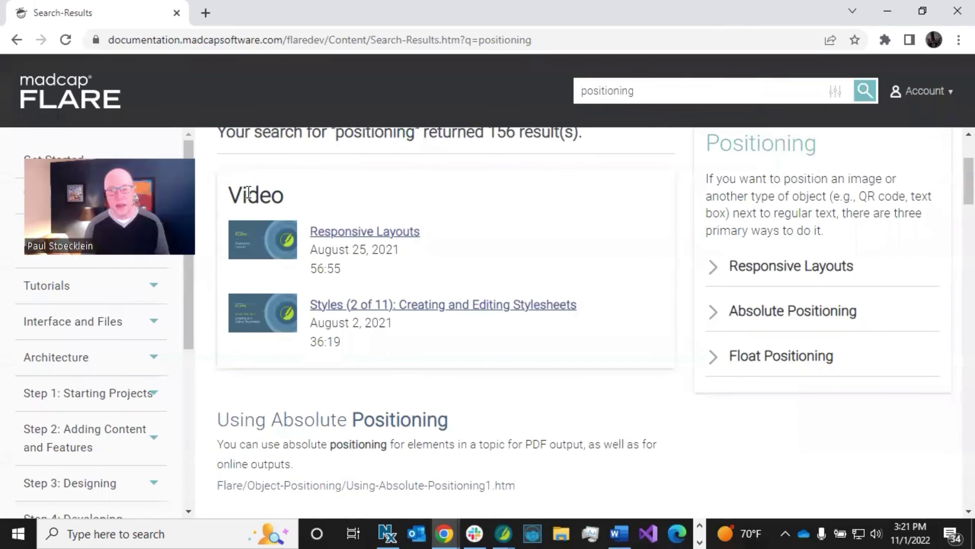
scroll(484, 233, up, 3)
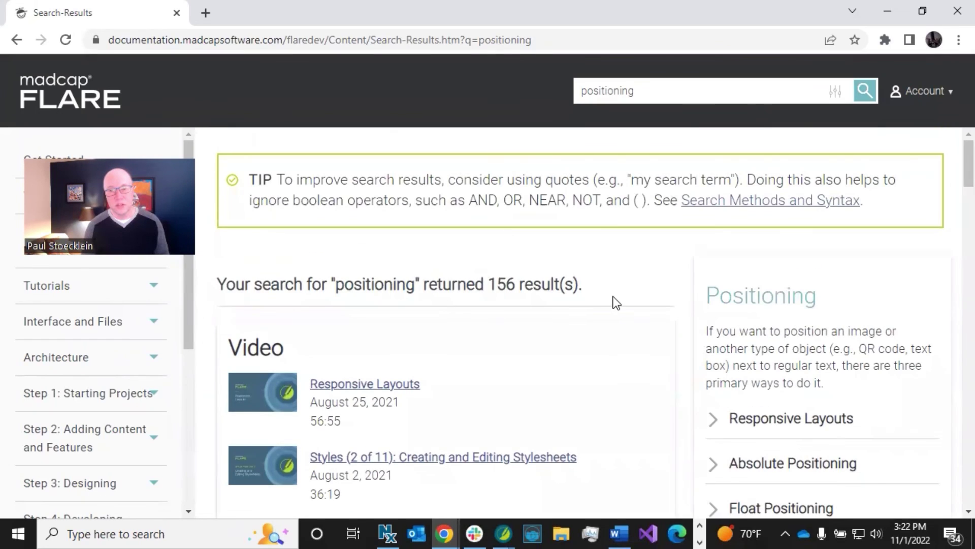
scroll(611, 300, down, 2)
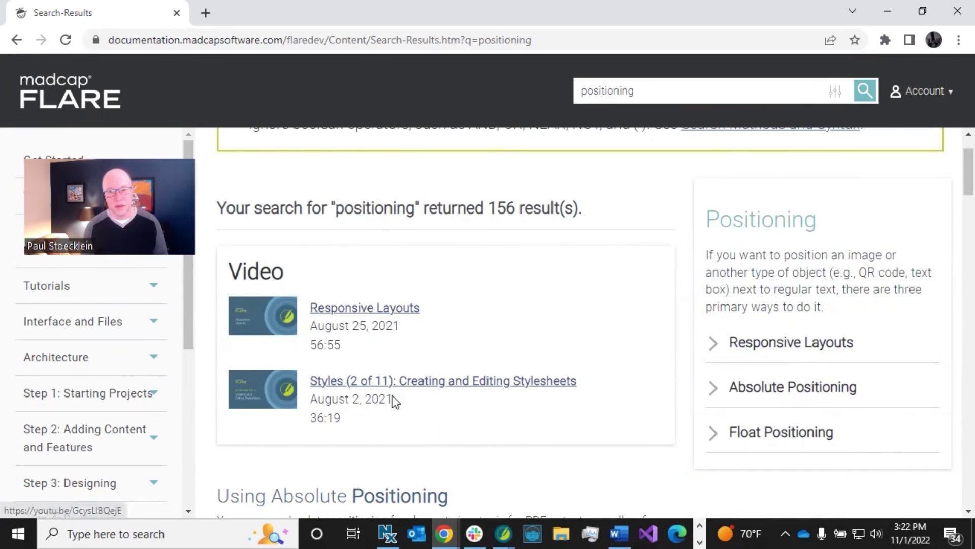
scroll(391, 398, down, 3)
scroll(392, 397, up, 5)
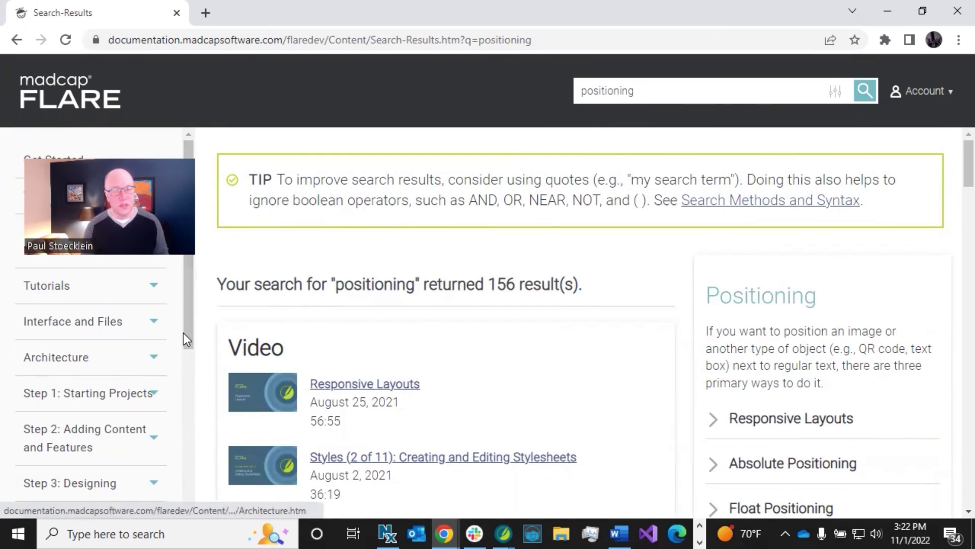
- Open the Snippets topic from the Step 2: Adding Content and Features section of the Flare documentation
scroll(593, 318, down, 1)
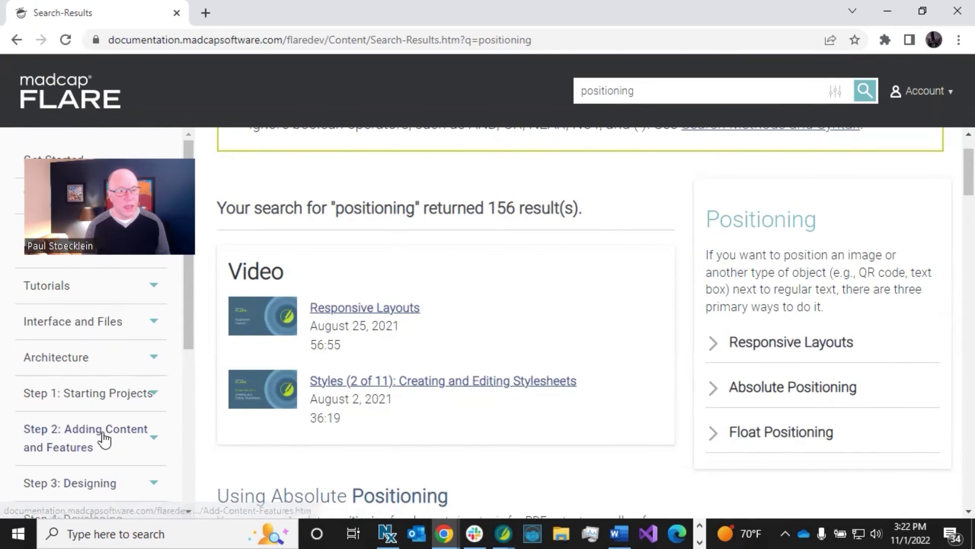
click(104, 447)
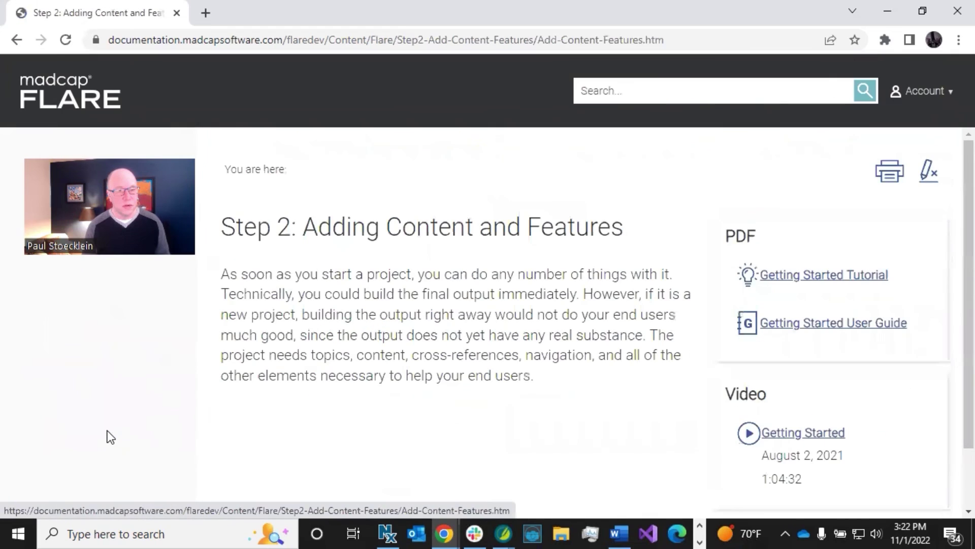
scroll(110, 434, down, 5)
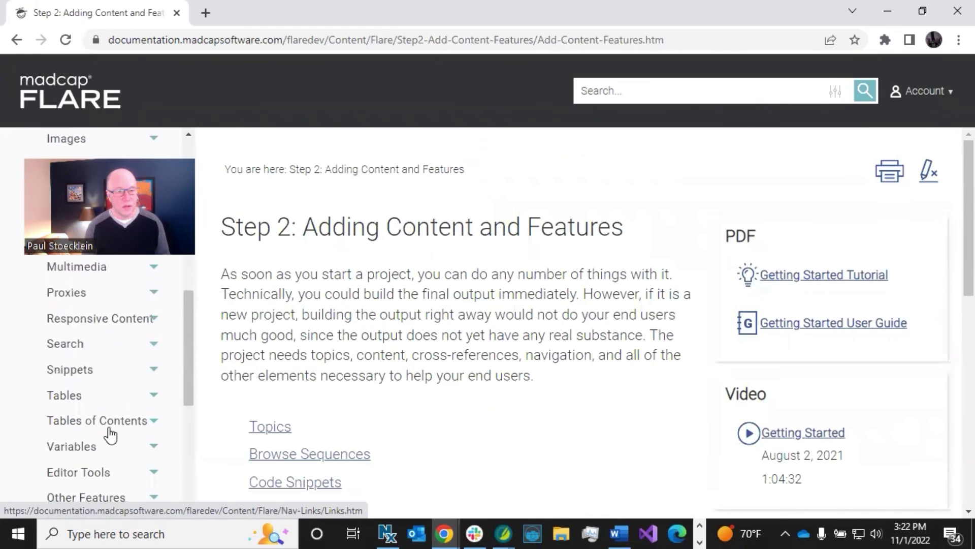
click(75, 372)
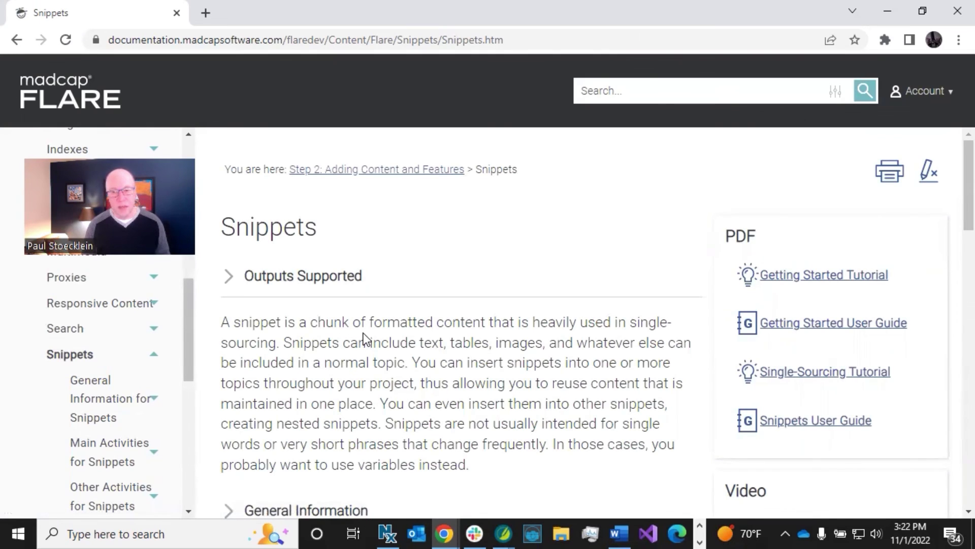
- Look over the Snippets topic's introduction, its expandable information and activity sections, and the related PDF guides and videos
scroll(364, 337, down, 2)
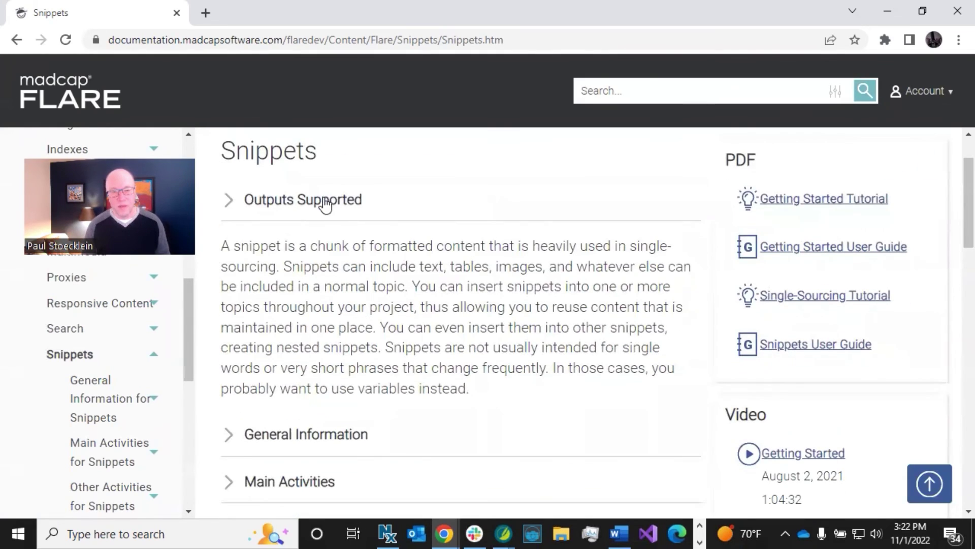
drag(310, 155, 379, 278)
scroll(394, 474, down, 4)
scroll(419, 392, up, 5)
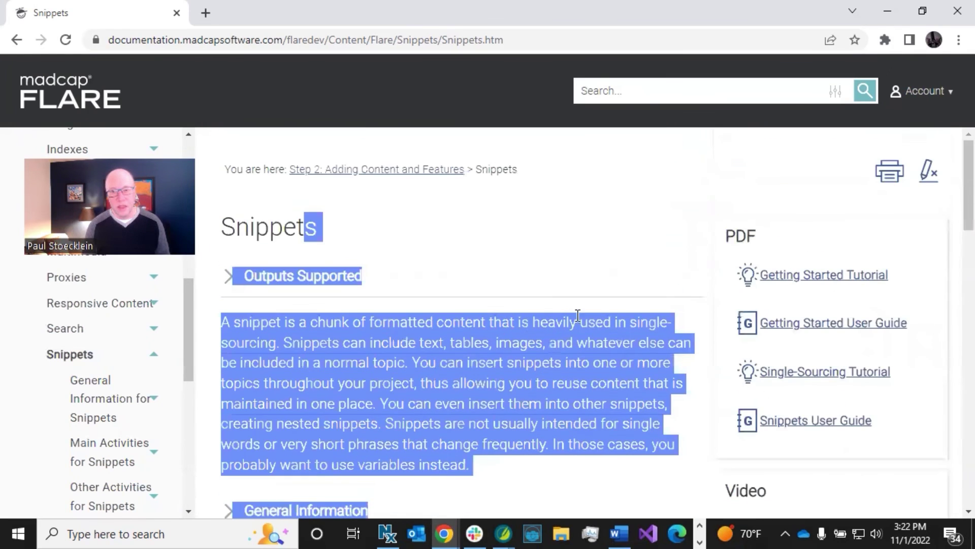
click(567, 358)
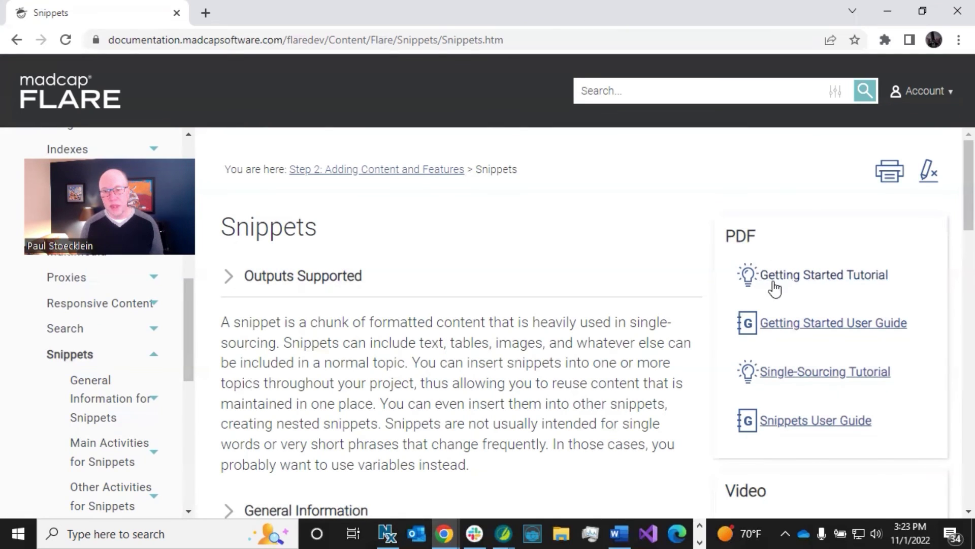
scroll(355, 337, down, 5)
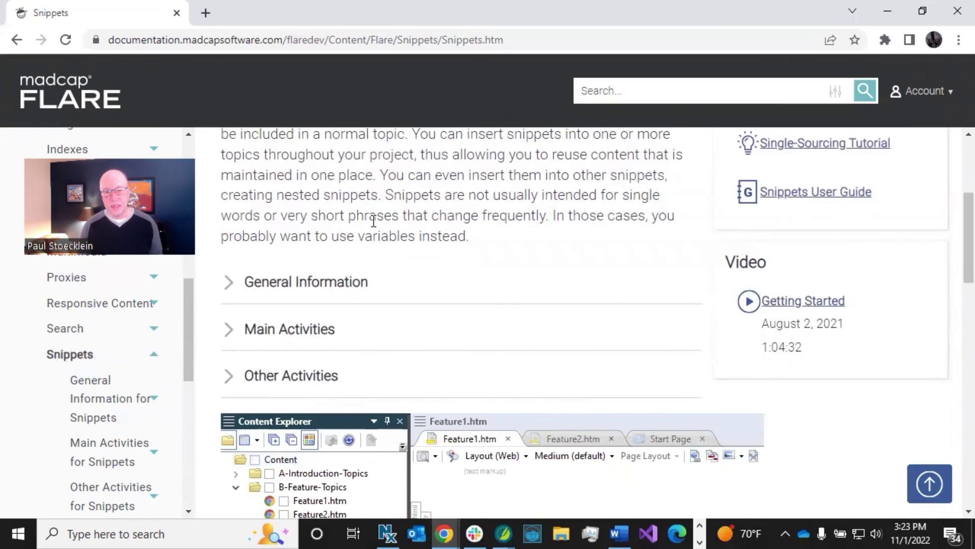
scroll(373, 221, up, 5)
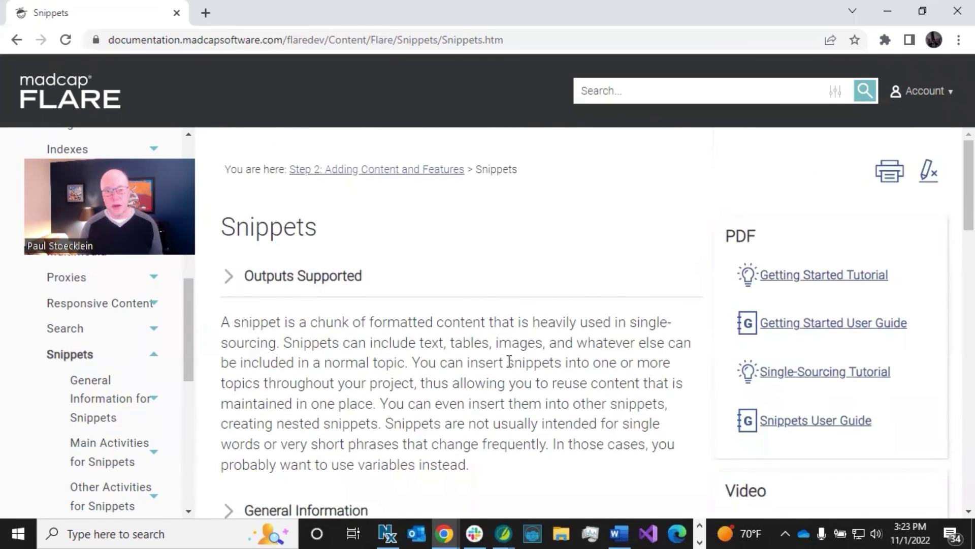